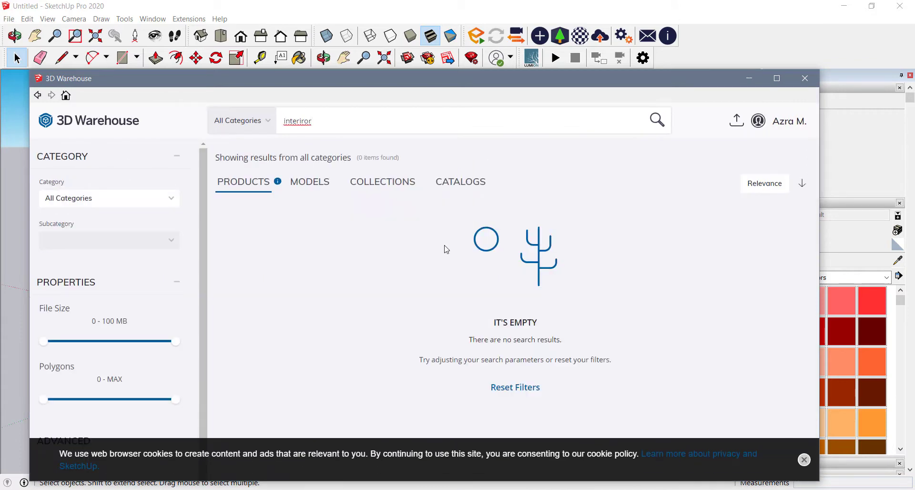
- Switch the "interiror" search results to models and look through them for a suitable interior
left_click(302, 178)
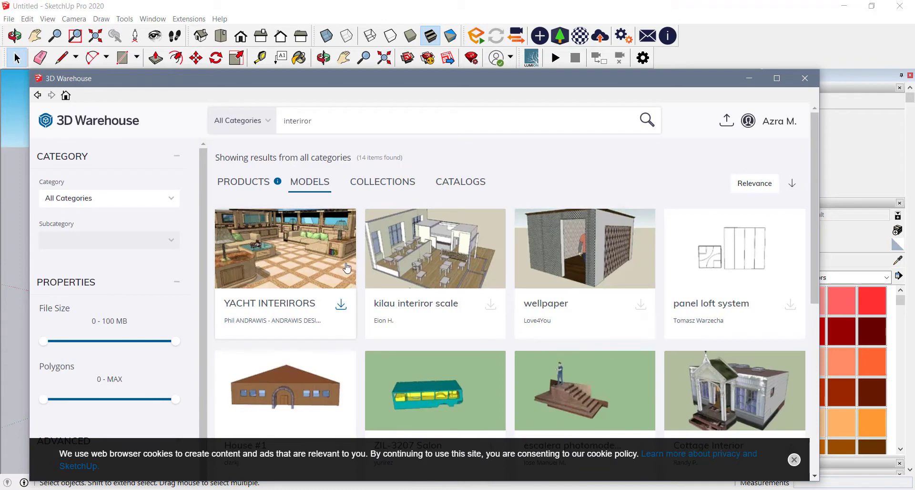
scroll(574, 248, "down", 7)
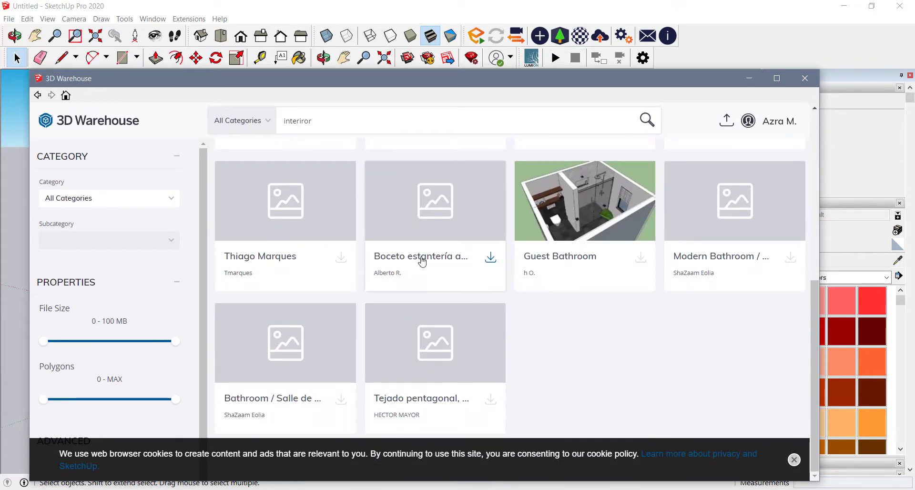
scroll(473, 350, "up", 1)
scroll(473, 351, "down", 1)
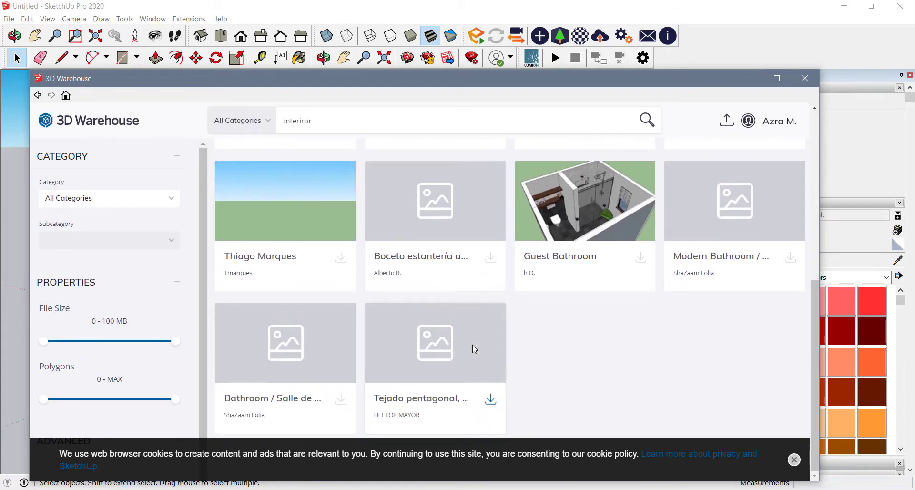
scroll(473, 345, "up", 1)
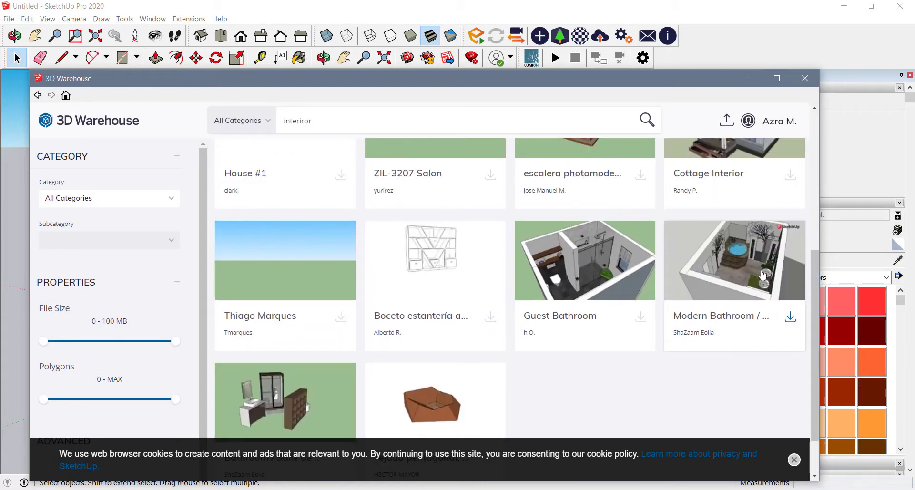
scroll(531, 342, "up", 4)
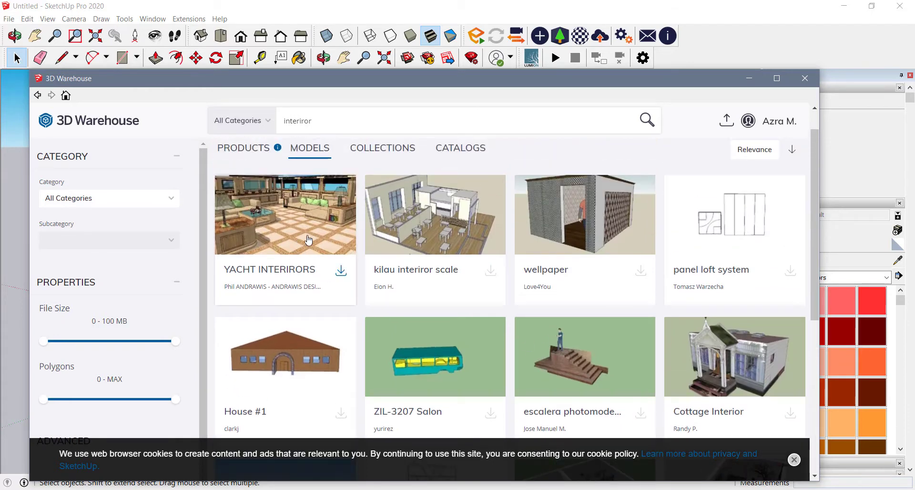
left_click(342, 273)
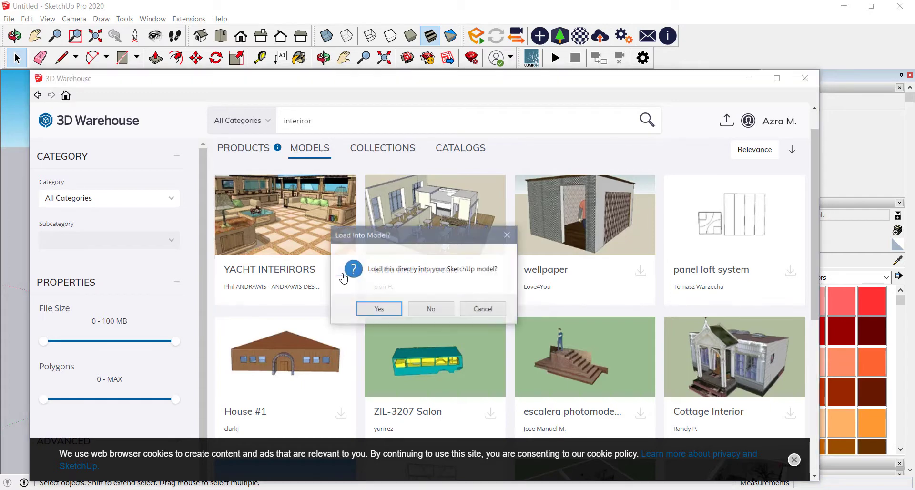
left_click(377, 309)
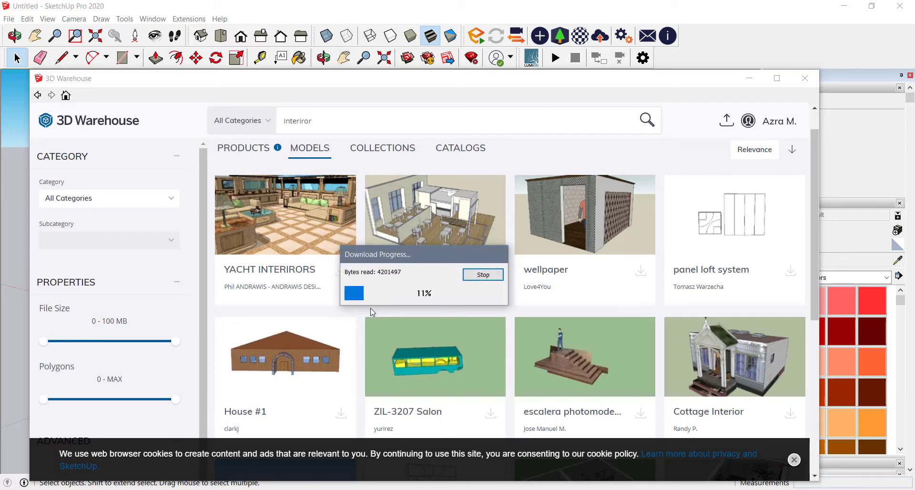
left_click(489, 281)
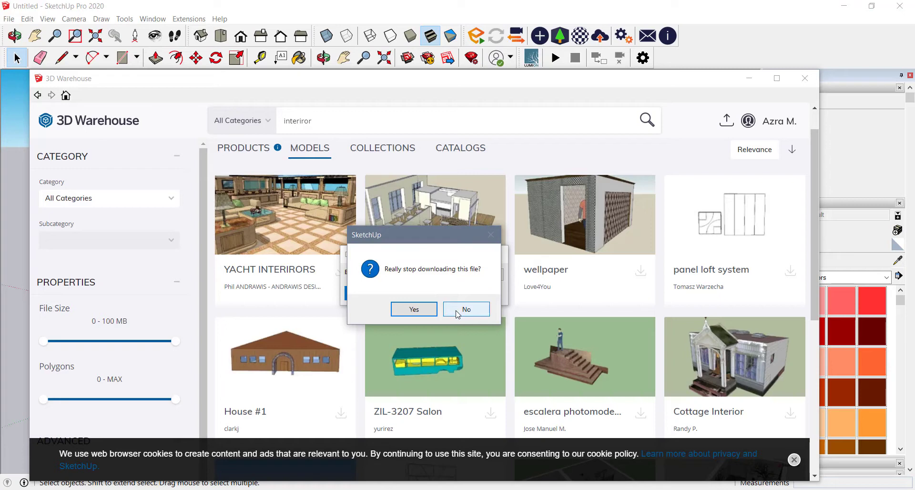
left_click(413, 309)
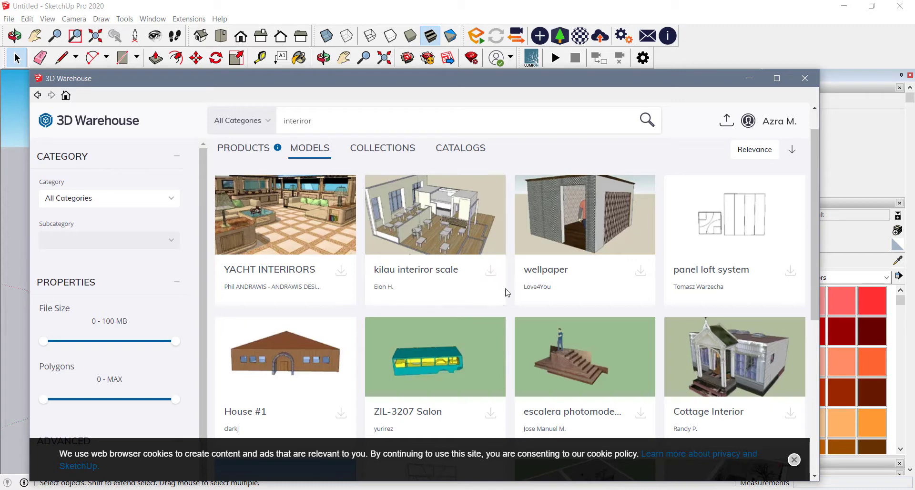
- Load the "kilau interiror scale" model directly into the scene and place it near the origin
left_click(490, 270)
left_click(365, 309)
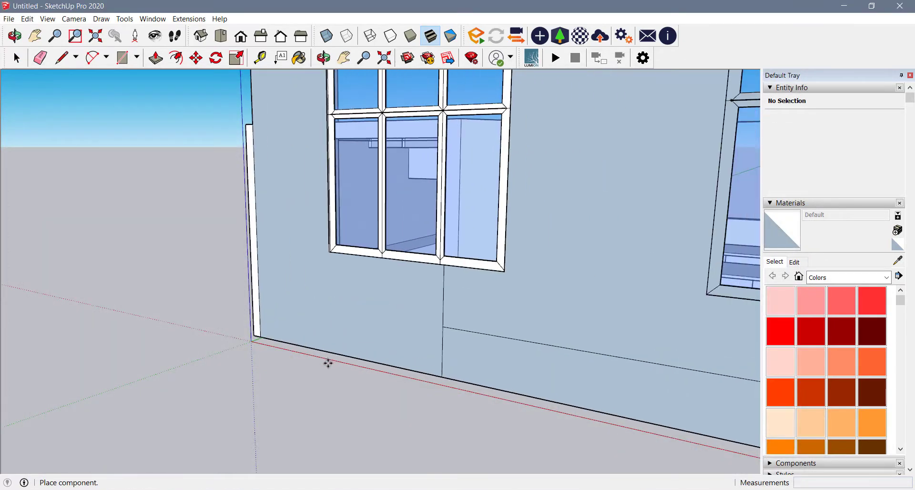
left_click(330, 365)
- Explode the placed interior component into separate entities and clear the selection
scroll(268, 312, "down", 6)
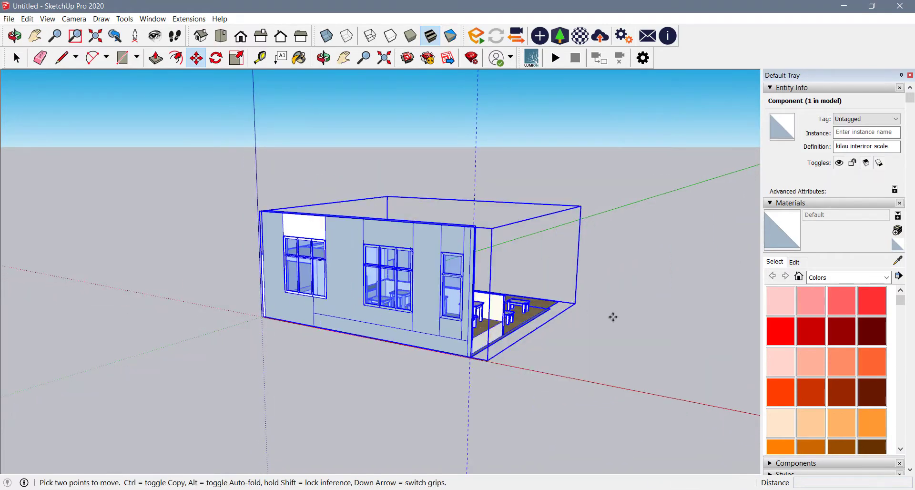
middle_click_drag(613, 317, 152, 354)
scroll(357, 338, "up", 3)
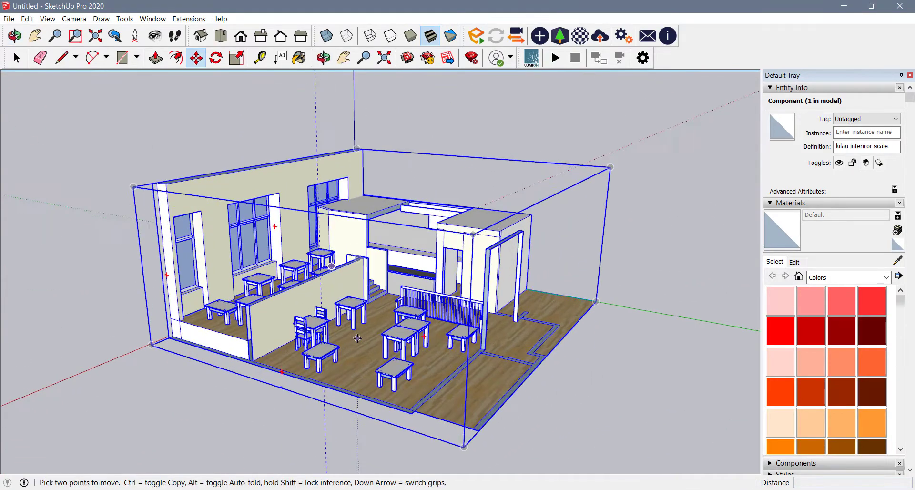
middle_click_drag(325, 326, 4, 243)
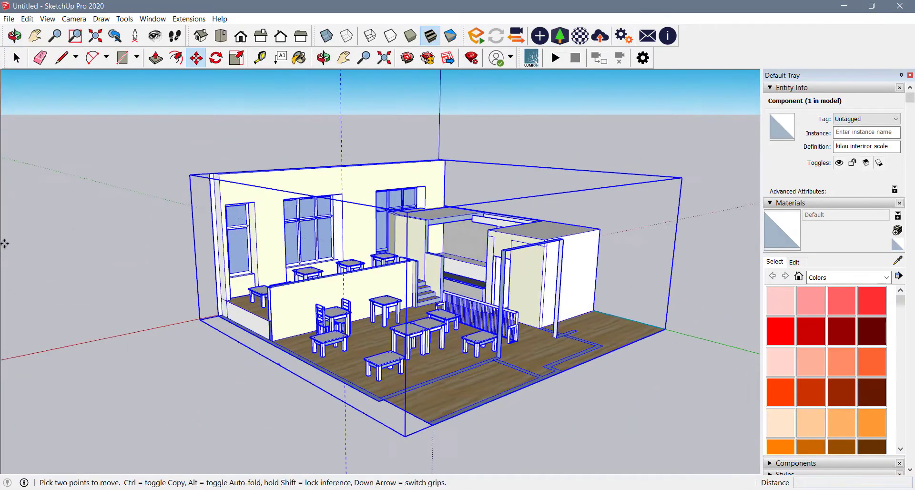
right_click(252, 225)
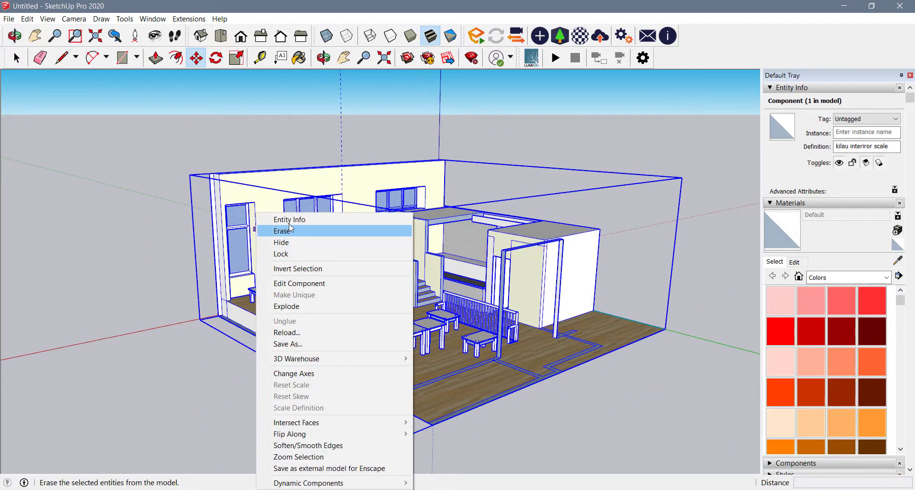
left_click(288, 306)
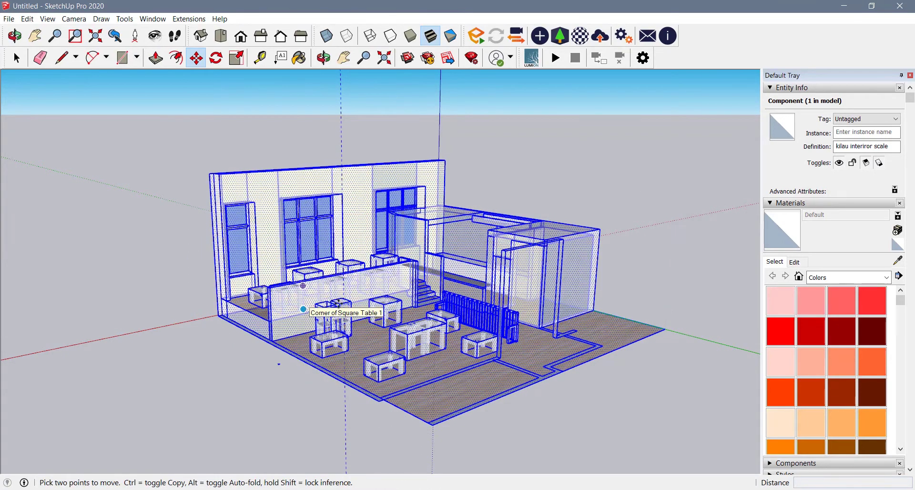
key("space")
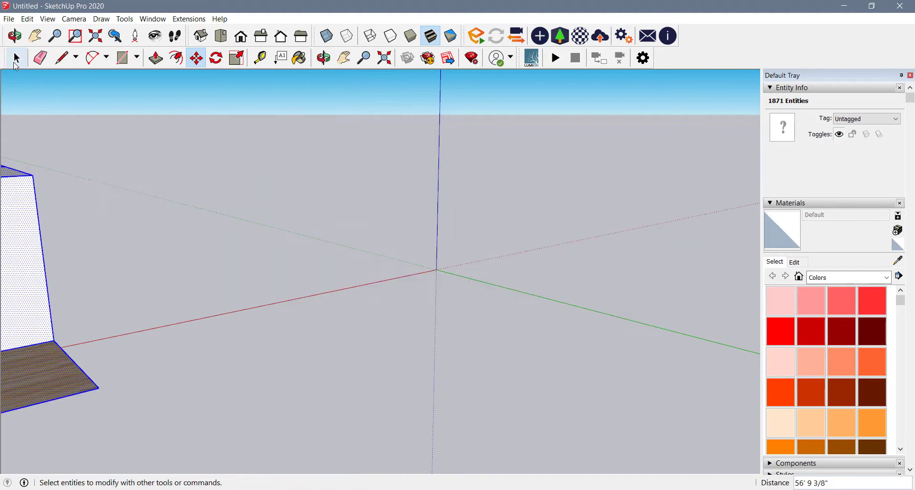
left_click(622, 393)
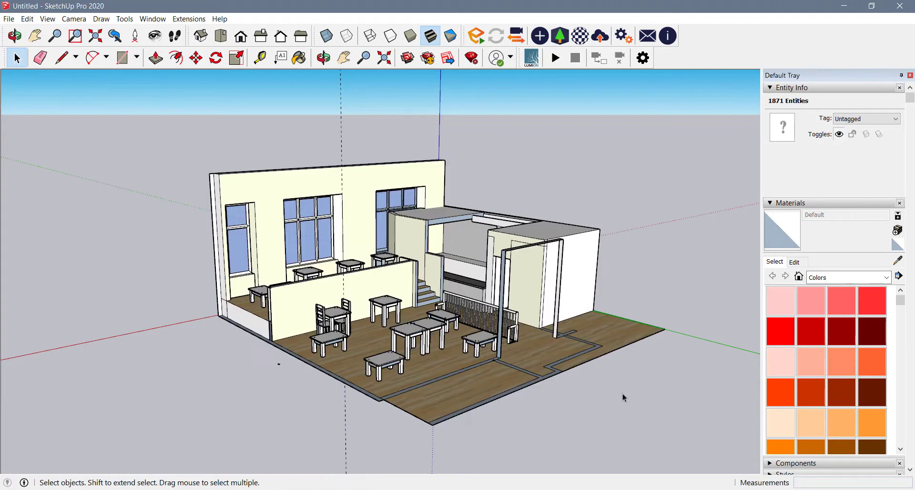
- Delete all the tables and chairs on both sides of the low partition wall
left_click(486, 345)
scroll(452, 341, "up", 4)
middle_click_drag(453, 334, 352, 285)
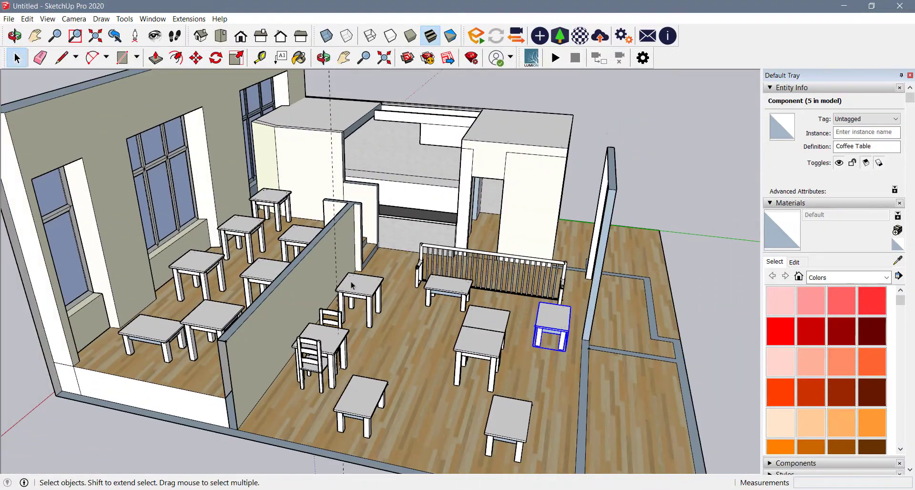
left_click(368, 399)
left_click(506, 421, "shift")
left_click(495, 349, "shift")
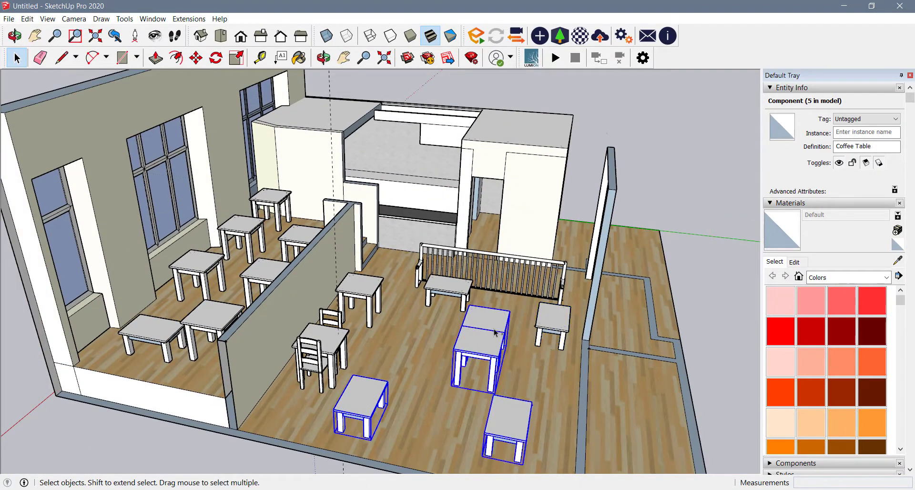
left_click(561, 317, "shift")
left_click(443, 289, "shift")
left_click(353, 293, "shift")
left_click(308, 355, "shift")
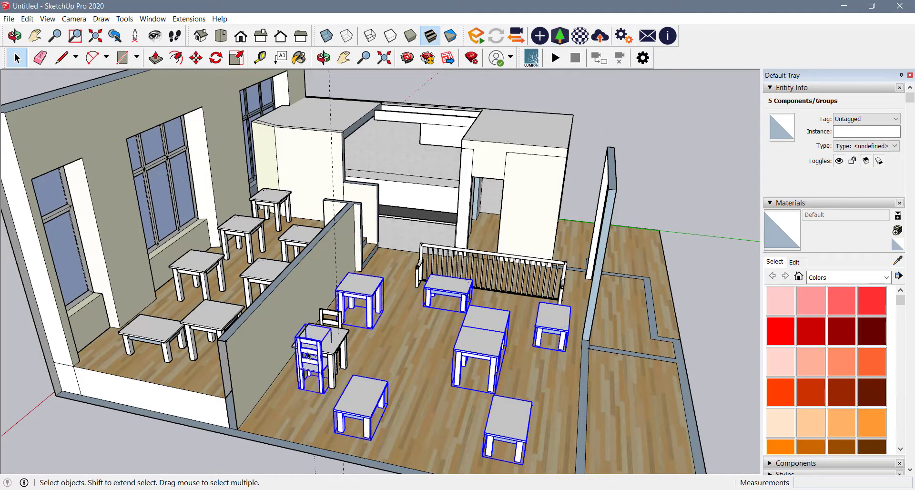
left_click(329, 336, "shift")
left_click(324, 318, "shift")
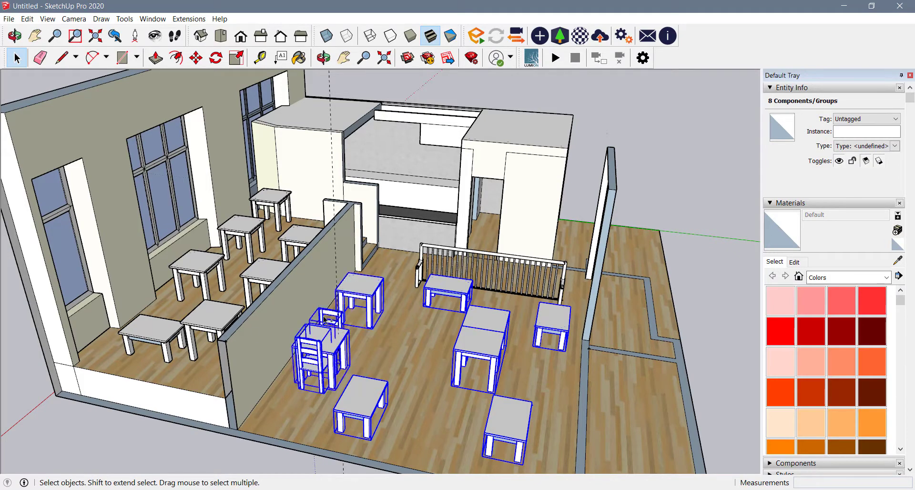
left_click(138, 328, "shift")
left_click(208, 325, "shift")
middle_click_drag(207, 326, 286, 329)
left_click(303, 336, "shift")
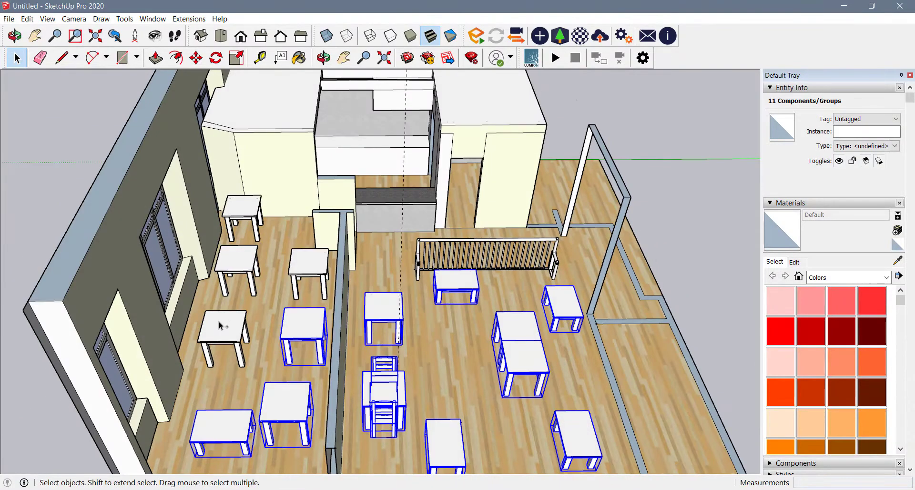
left_click(220, 325, "shift")
left_click(235, 265, "shift")
left_click(249, 205, "shift")
left_click(320, 270, "shift")
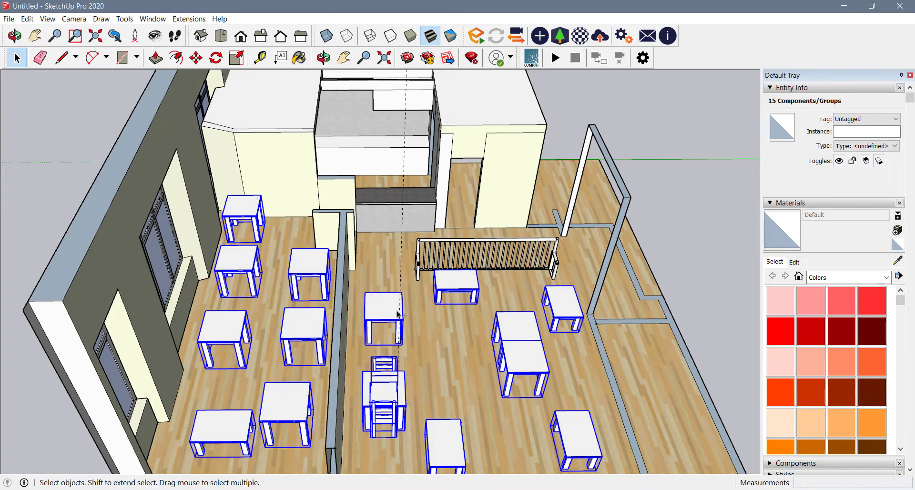
left_click(399, 315, "shift")
middle_click_drag(398, 314, 430, 349)
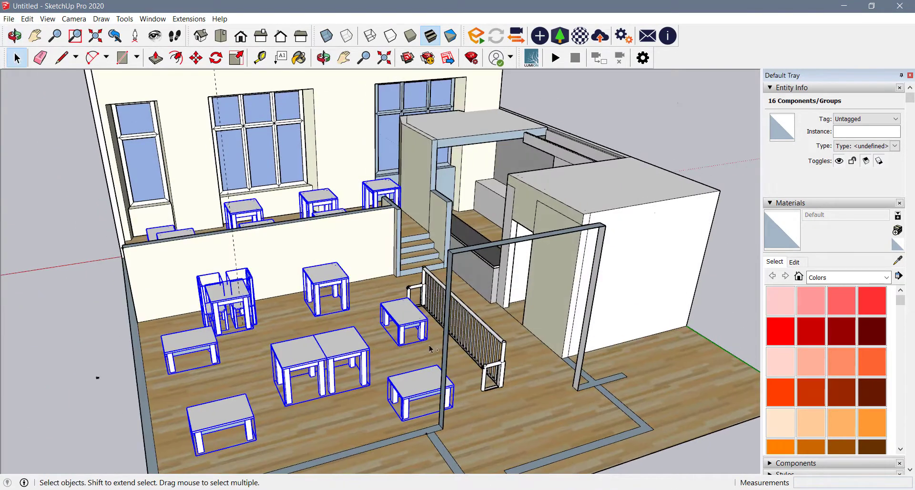
left_click(490, 353, "shift")
key("Delete")
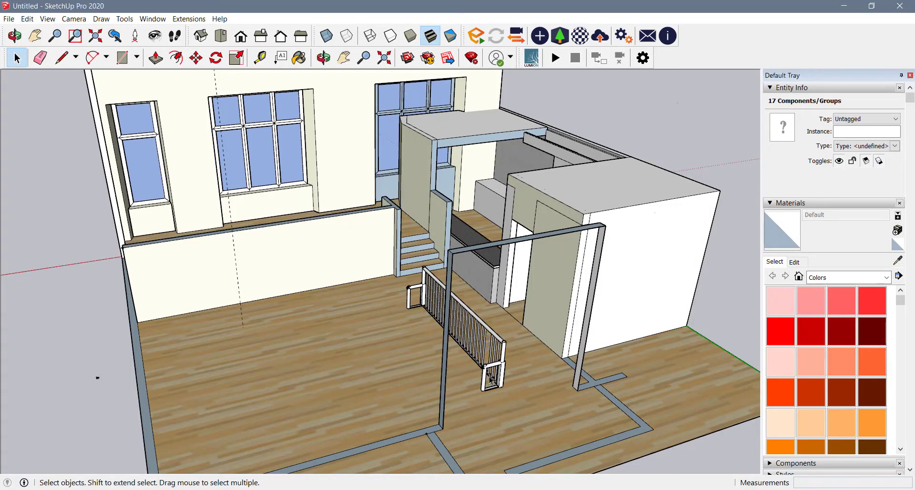
- Delete the remaining slatted bench in the larger room while keeping the floor face
middle_click_drag(373, 339, 541, 268)
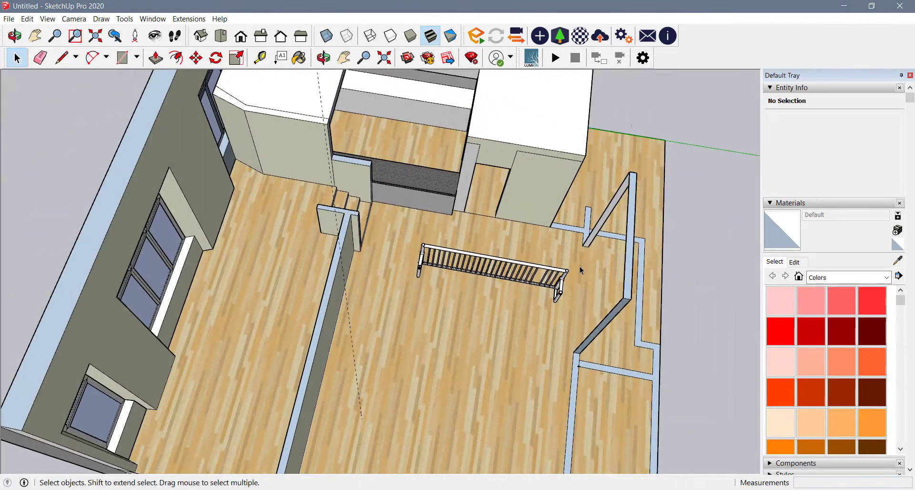
left_click_drag(372, 313, 371, 315)
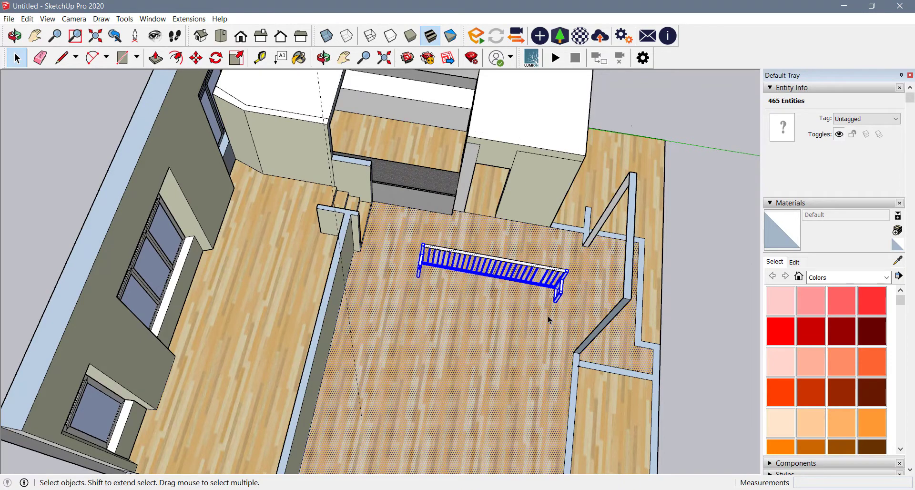
key("alt")
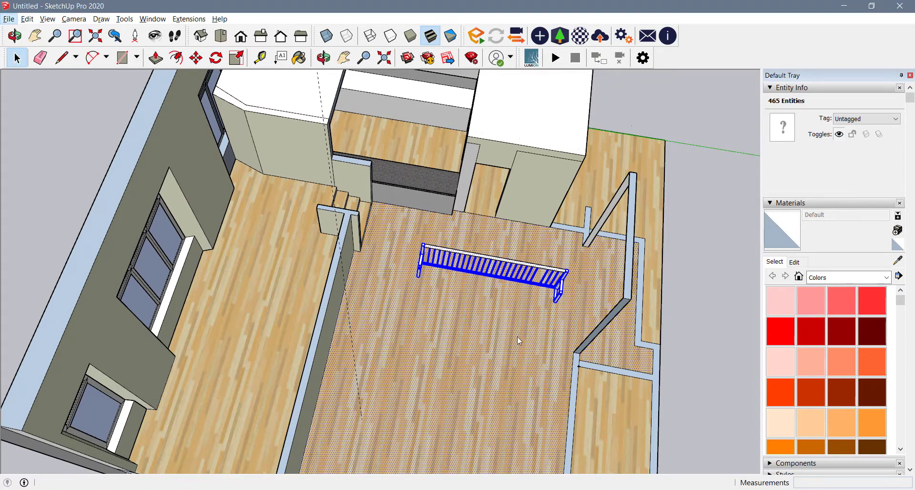
left_click(493, 343, "shift")
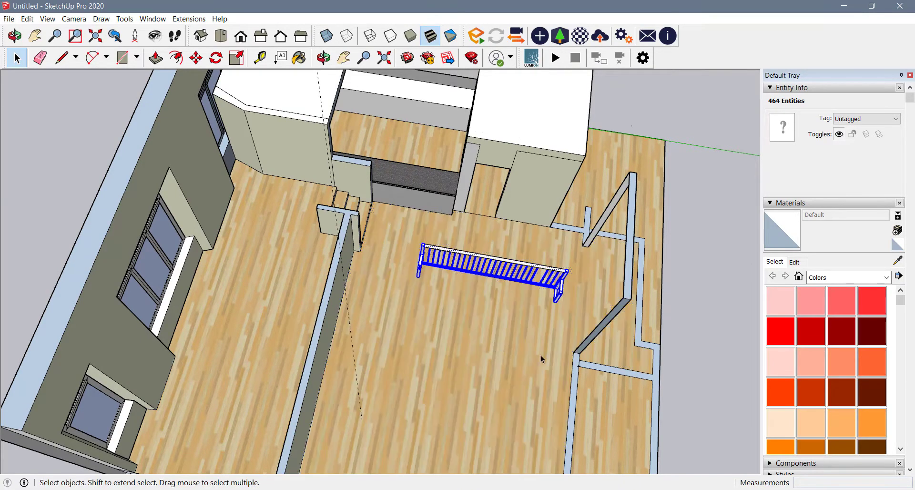
key("Delete")
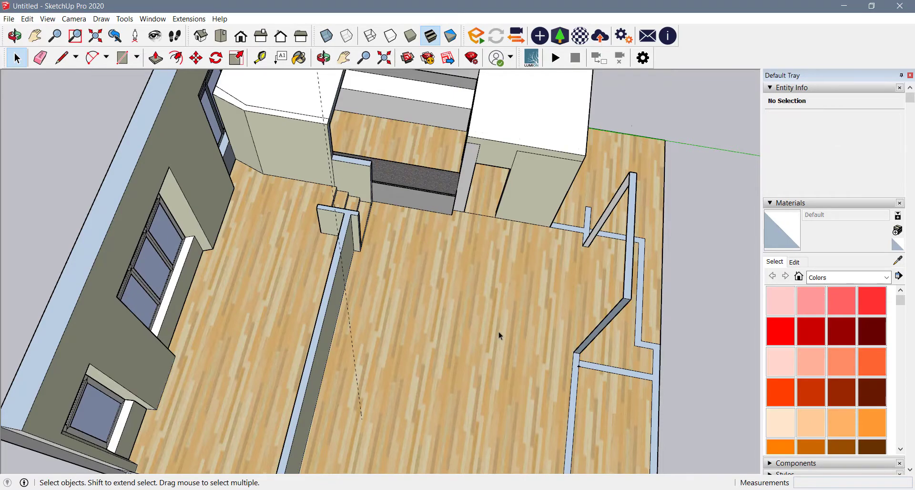
middle_click_drag(498, 331, 532, 344)
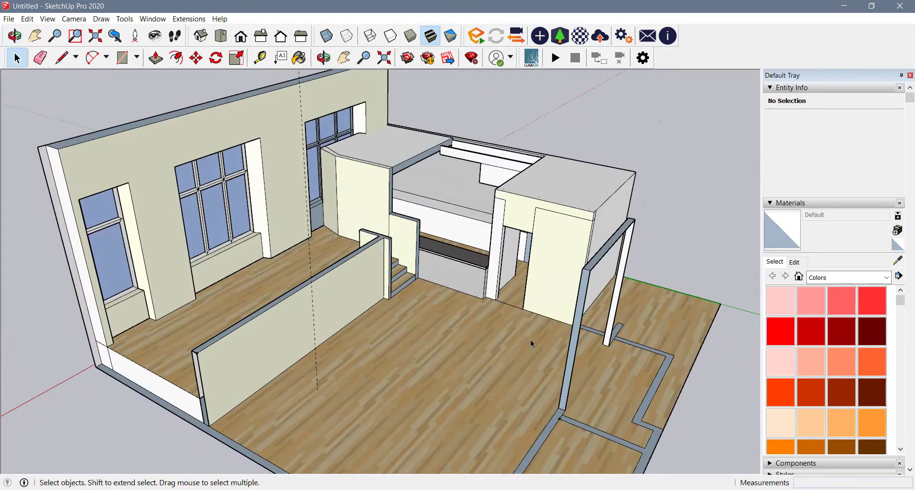
left_click(565, 404)
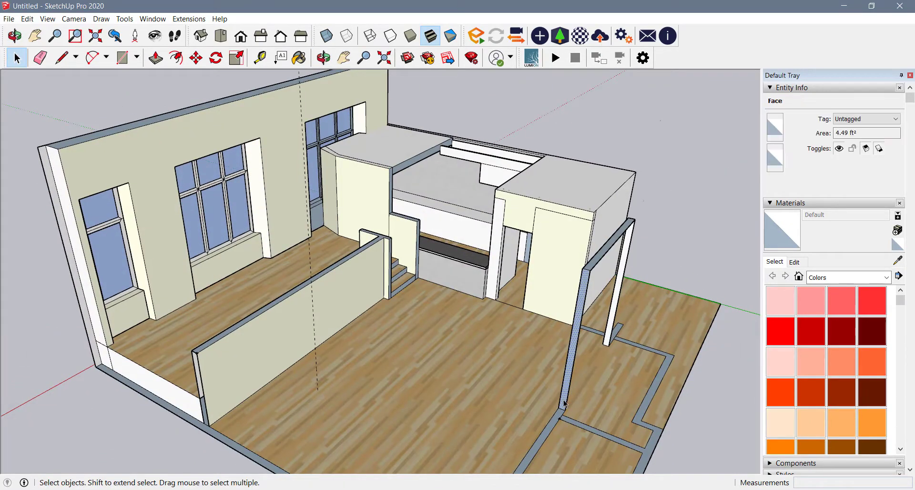
left_click(444, 358)
scroll(328, 344, "down", 2)
scroll(390, 381, "up", 2)
- Pick the light grey Color M01 and paint the tall wall around the windows with it
middle_click_drag(688, 219, 399, 310)
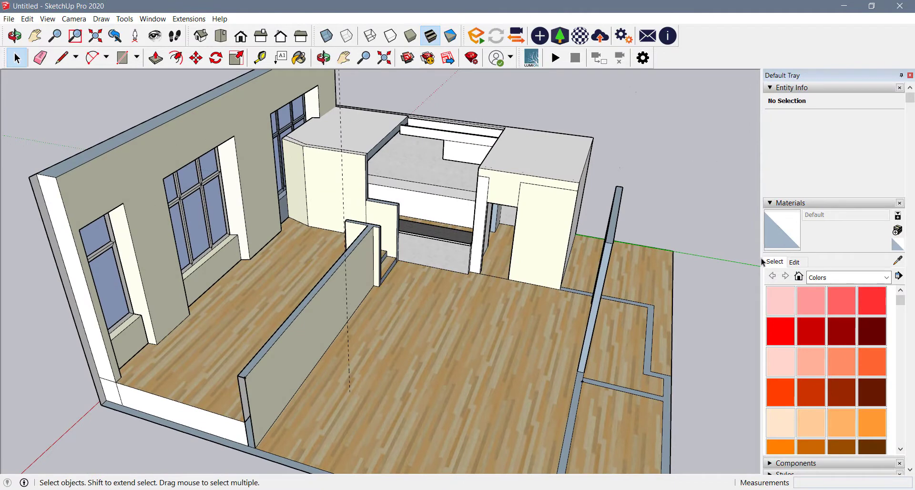
scroll(800, 324, "down", 5)
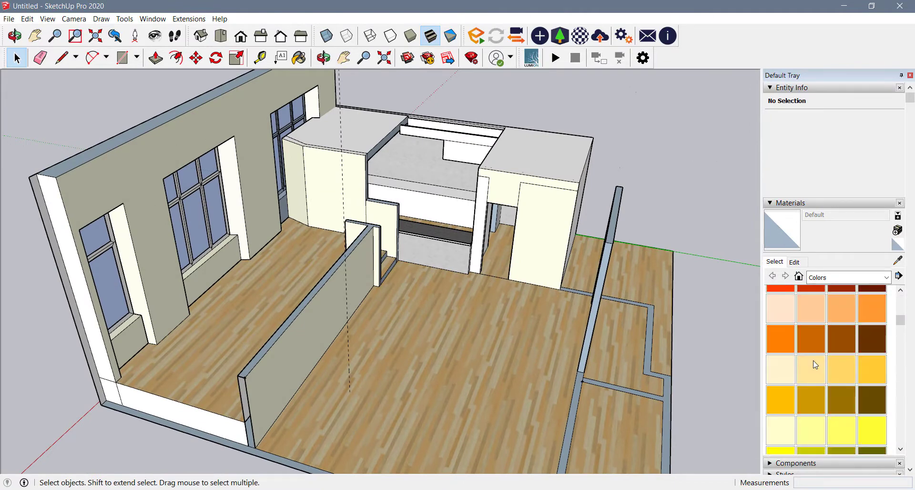
scroll(804, 367, "down", 10)
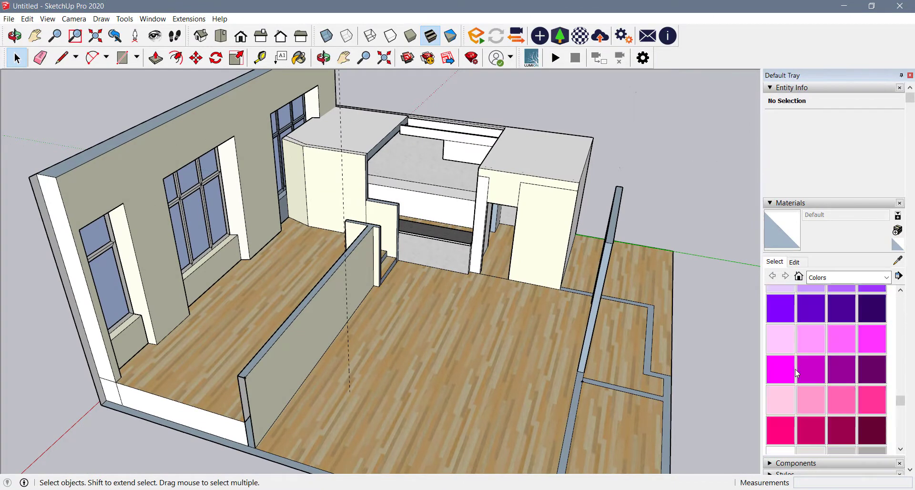
left_click(813, 349)
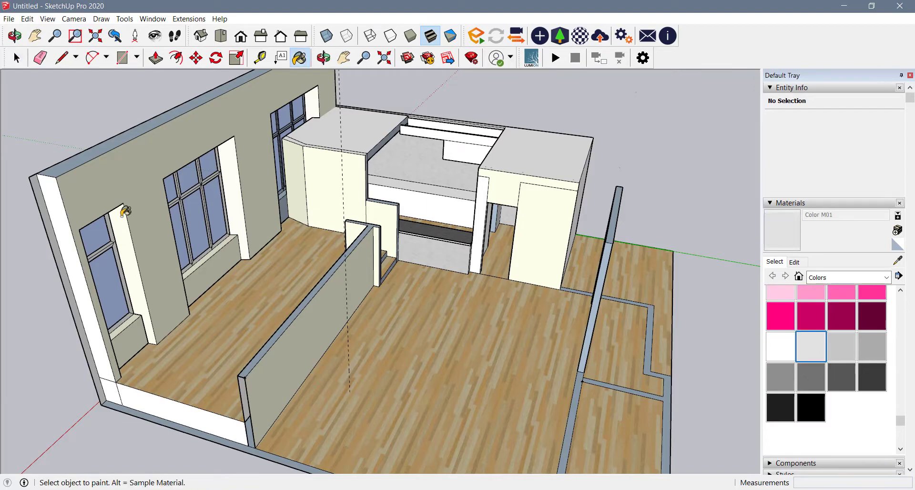
left_click(127, 180)
mouse_move(273, 266)
middle_mouse_down()
mouse_move(341, 408)
mouse_move(98, 259)
mouse_move(133, 223)
middle_mouse_up()
scroll(133, 223, "up", 3)
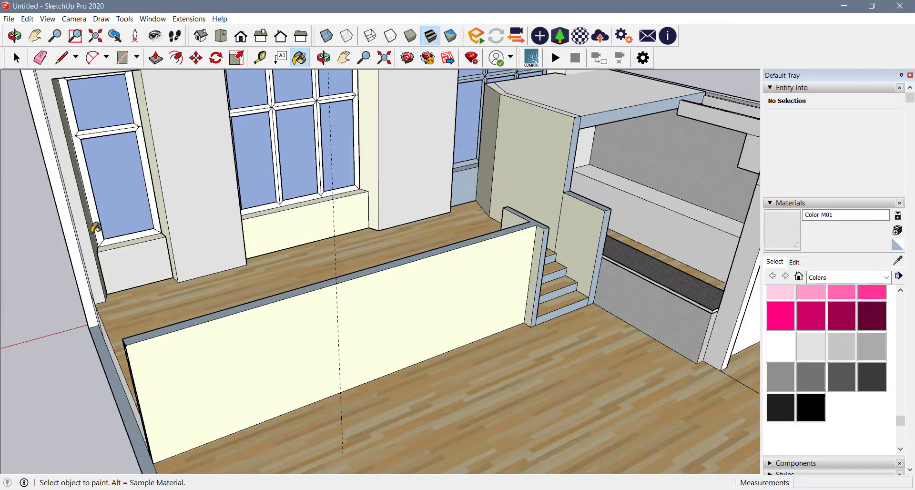
- Paint the panels below the windows, the sills and the side reveals with Color M01
scroll(229, 223, "up", 3)
left_click(280, 219)
mouse_move(282, 216)
middle_mouse_down()
mouse_move(380, 259)
mouse_move(435, 157)
middle_mouse_up()
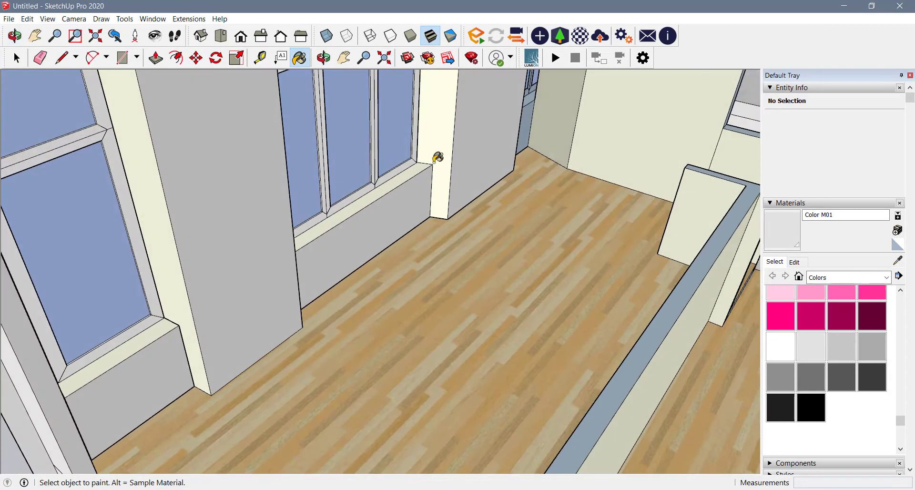
left_click(435, 159)
left_click(419, 167)
left_click(158, 238)
left_click(157, 328)
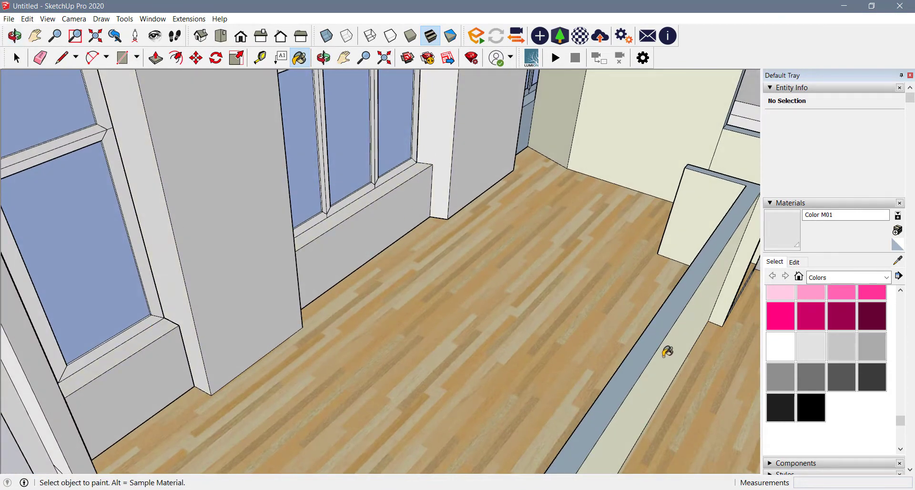
- Paint the low partition, its short end wall and the far wall with its angled side in Color M01
left_click(670, 350)
left_click(713, 217)
left_click(691, 151)
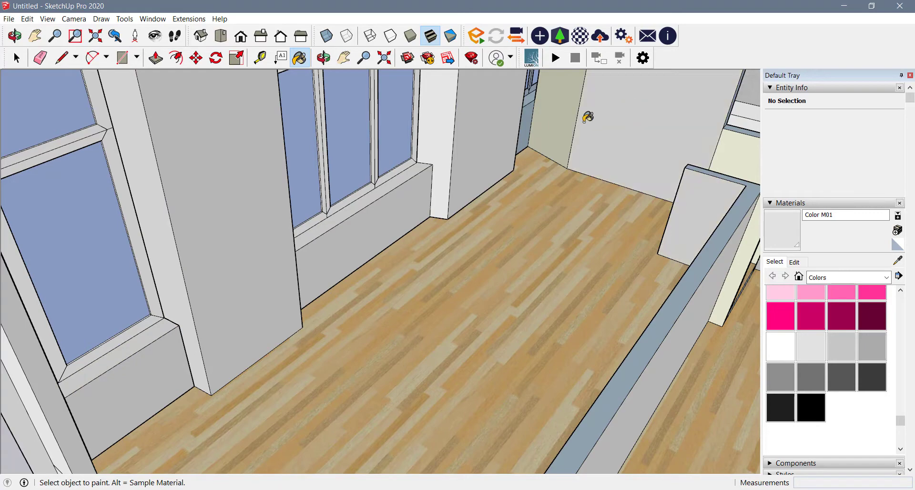
left_click(561, 113)
- Paint the remaining yellowish faces of the third window's reveal, the partition end and the wall beside the stairs with Color M01
middle_click_drag(535, 105, 57, 153)
left_click(231, 141)
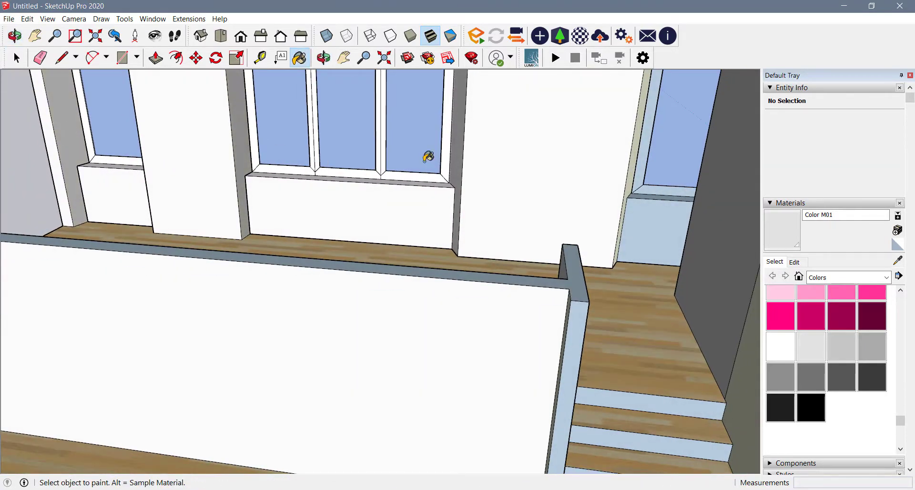
left_click(639, 153)
scroll(616, 162, "down", 5)
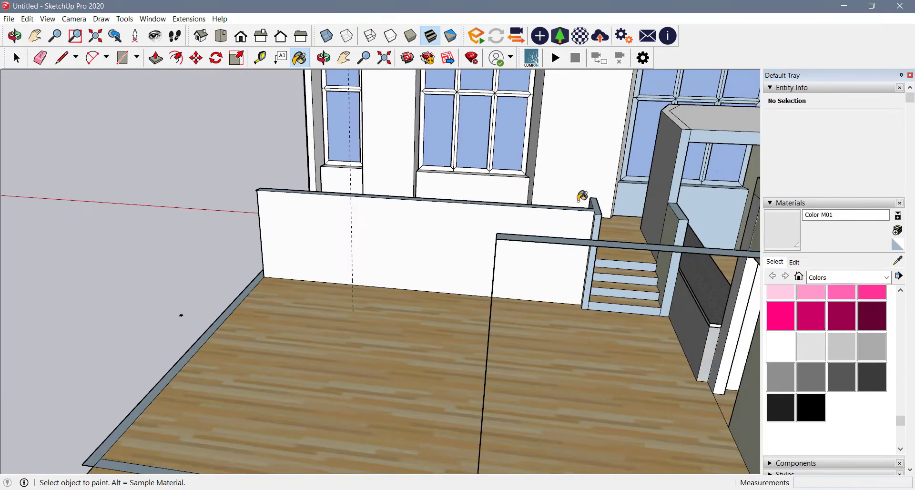
mouse_move(549, 257)
middle_mouse_down()
mouse_move(658, 321)
mouse_move(732, 230)
mouse_move(680, 278)
mouse_move(563, 339)
mouse_move(479, 218)
mouse_move(251, 235)
mouse_move(458, 152)
middle_mouse_up()
left_click(435, 232)
left_click(456, 153)
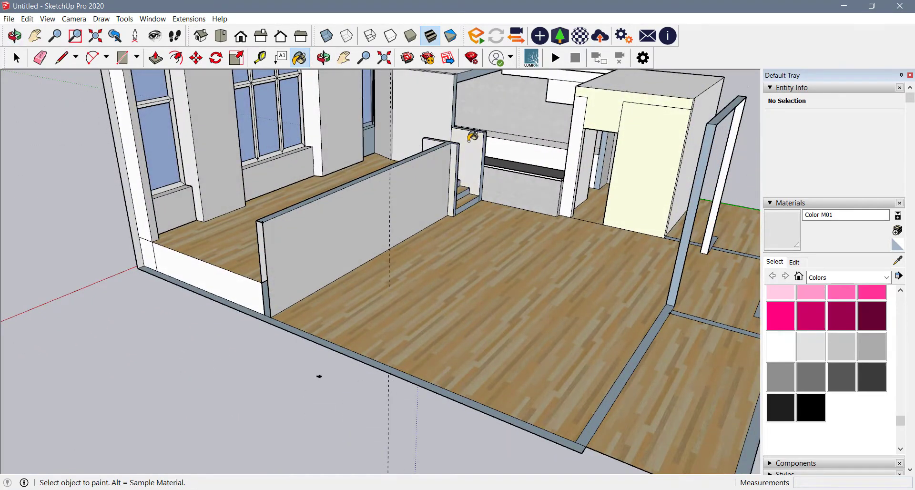
- Paint the front wall and door panel of the box-shaped room with Color M01 and check for unpainted wall faces
left_click(651, 113)
left_click(622, 102)
mouse_move(638, 173)
middle_mouse_down()
mouse_move(359, 143)
mouse_move(449, 243)
mouse_move(539, 290)
middle_mouse_up()
scroll(572, 322, "down", 5)
scroll(551, 180, "up", 5)
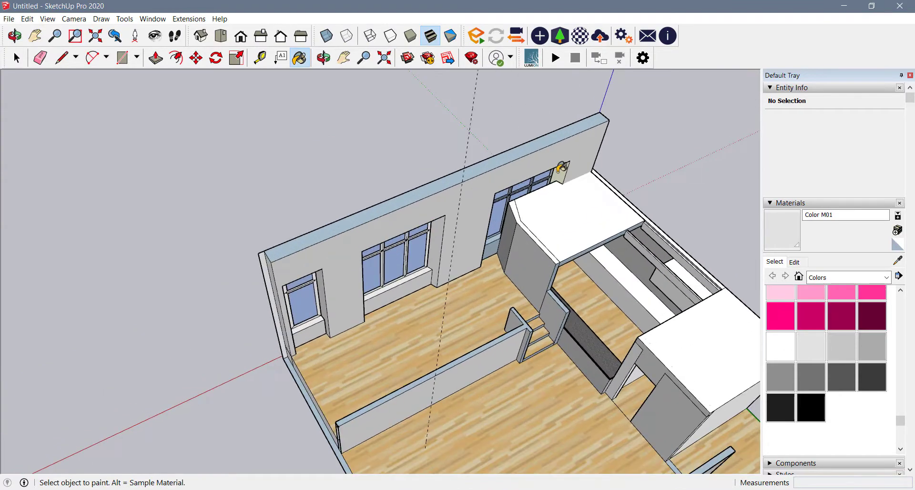
middle_click_drag(561, 171, 666, 208)
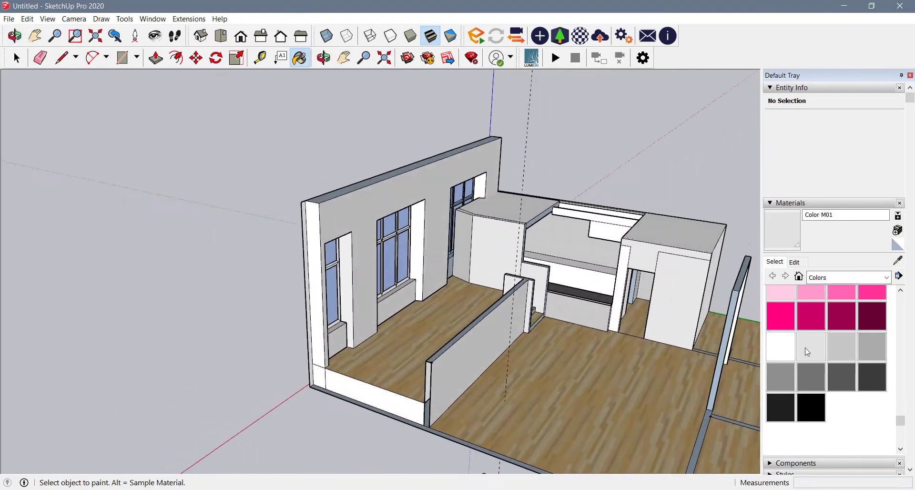
- Choose Polished Concrete Old from the Asphalt and Concrete materials and paint the main and raised floors with it
scroll(810, 353, "up", 10)
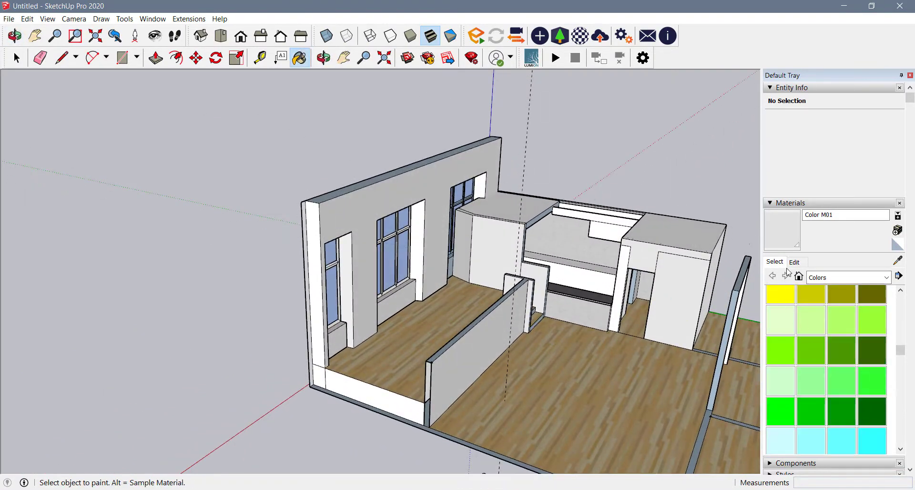
left_click(883, 277)
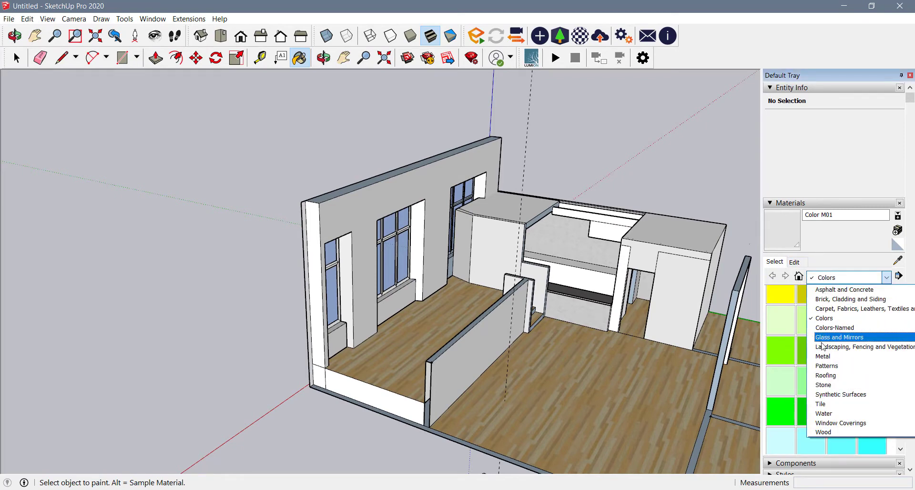
left_click(827, 384)
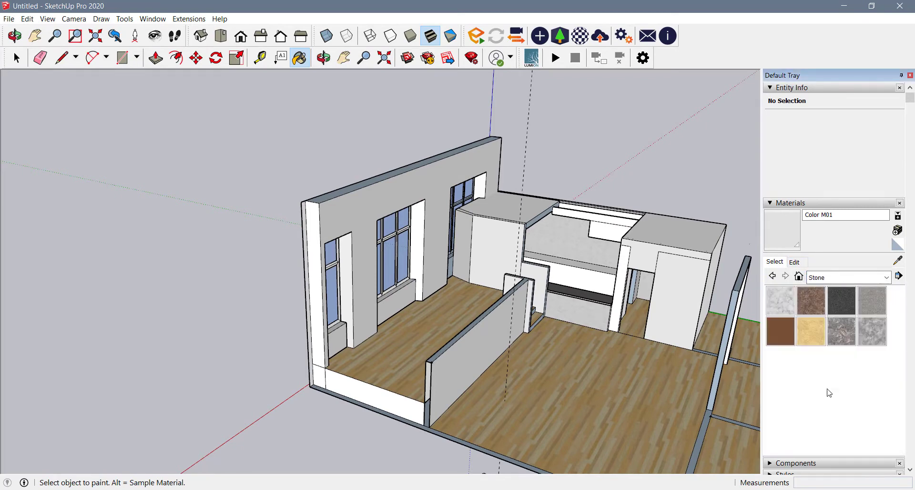
left_click(886, 278)
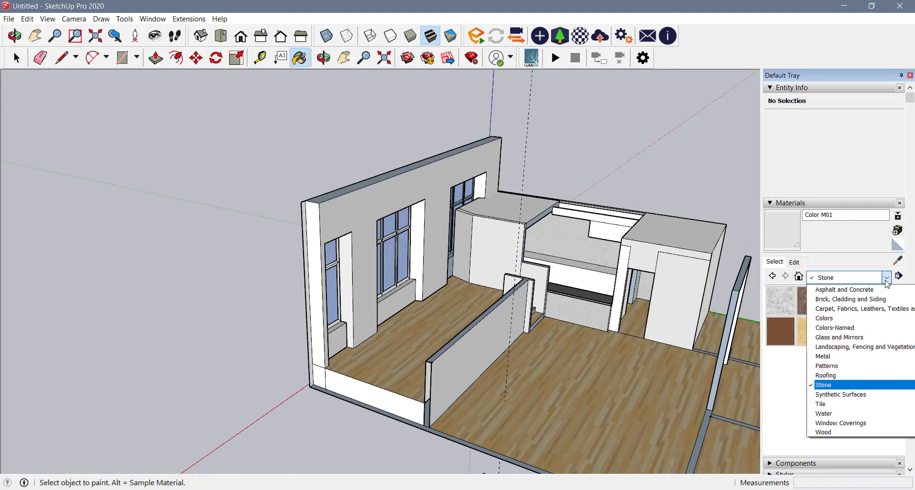
left_click(853, 289)
left_click(783, 373)
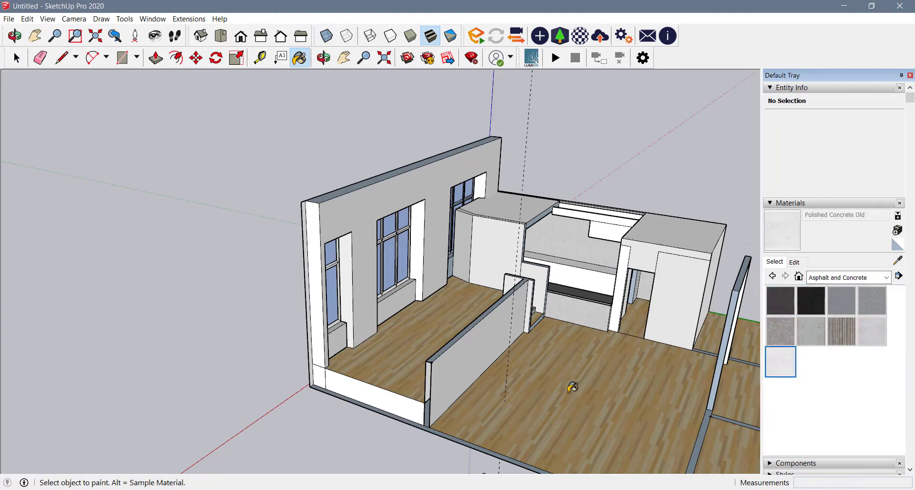
left_click(554, 388)
left_click(422, 337)
- Paint the remaining wood floor areas behind the counter and along the open outer side with Polished Concrete Old
mouse_move(423, 337)
middle_mouse_down()
mouse_move(511, 351)
mouse_move(422, 321)
mouse_move(464, 318)
middle_mouse_up()
scroll(582, 366, "down", 2)
middle_click_drag(583, 366, 597, 374)
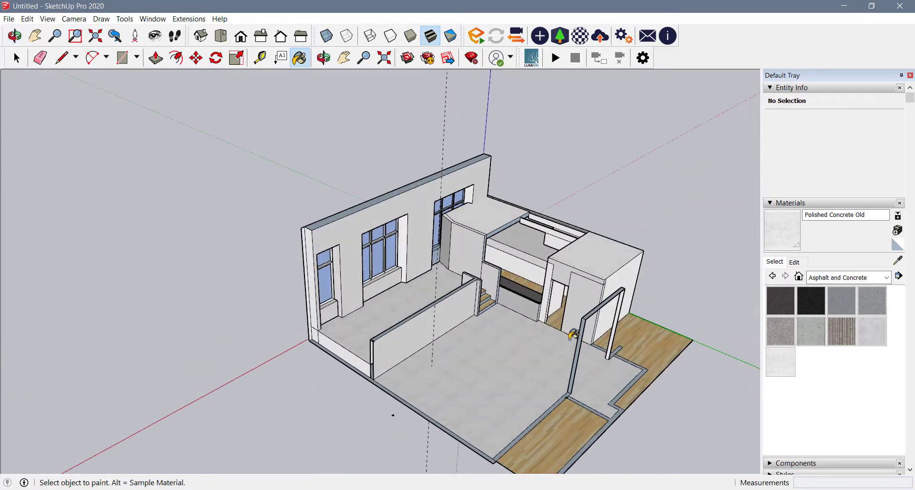
scroll(526, 281, "up", 4)
scroll(517, 315, "down", 4)
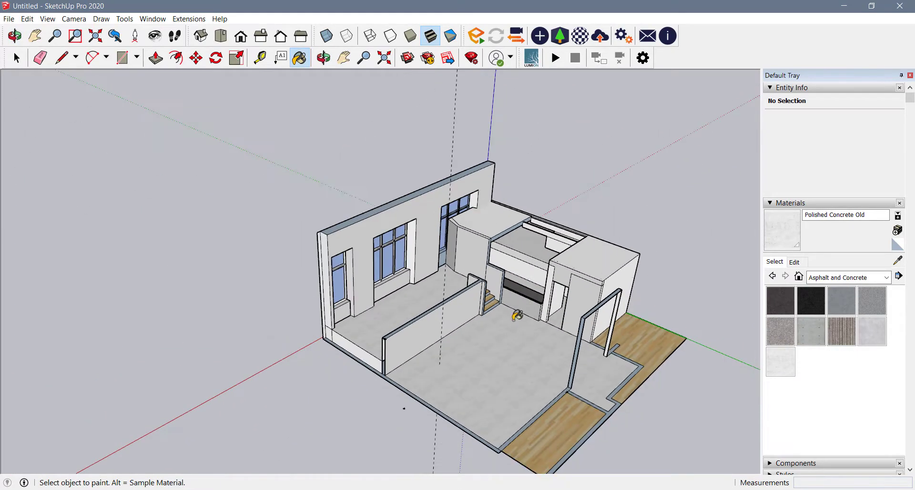
left_click(644, 349)
left_click(555, 431)
- Paint the three wooden stair treads with Polished Concrete Old
scroll(491, 271, "up", 5)
middle_click_drag(496, 324, 318, 364)
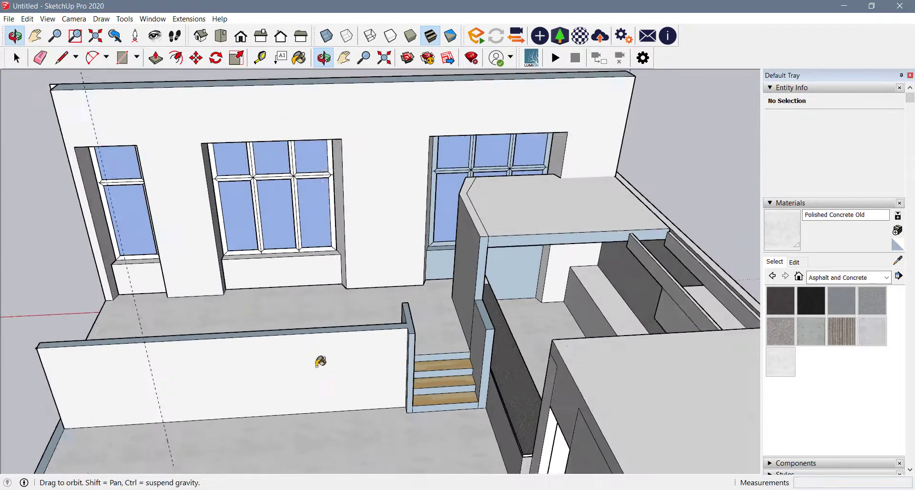
scroll(450, 395, "up", 3)
left_click(455, 401)
left_click(458, 374)
left_click(465, 337)
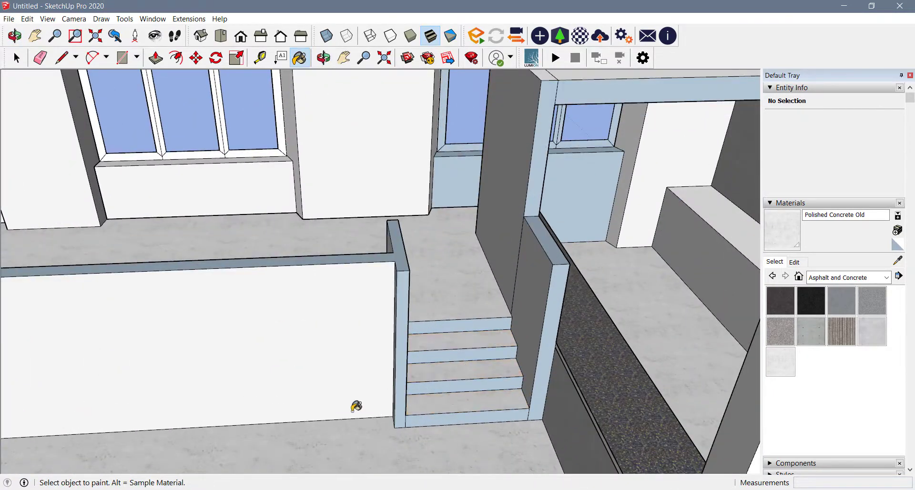
middle_click_drag(357, 406, 612, 361)
scroll(507, 337, "down", 3)
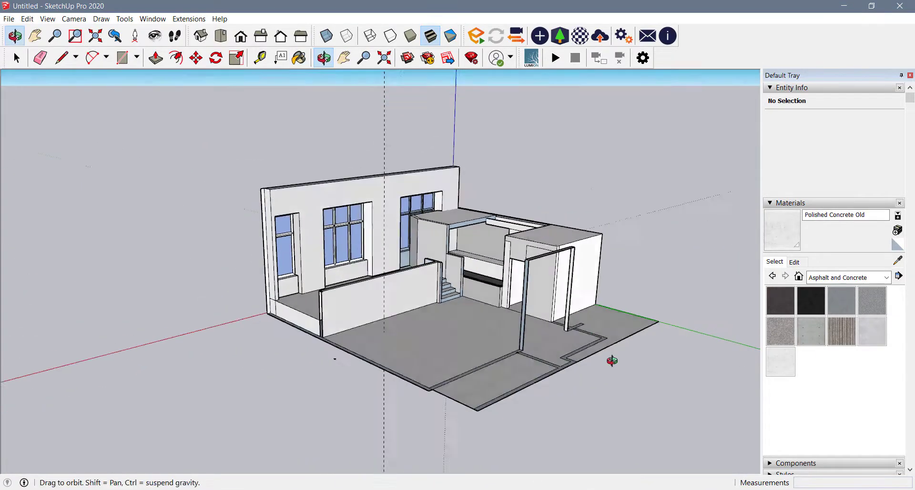
scroll(524, 355, "up", 1)
key("b")
scroll(447, 329, "up", 3)
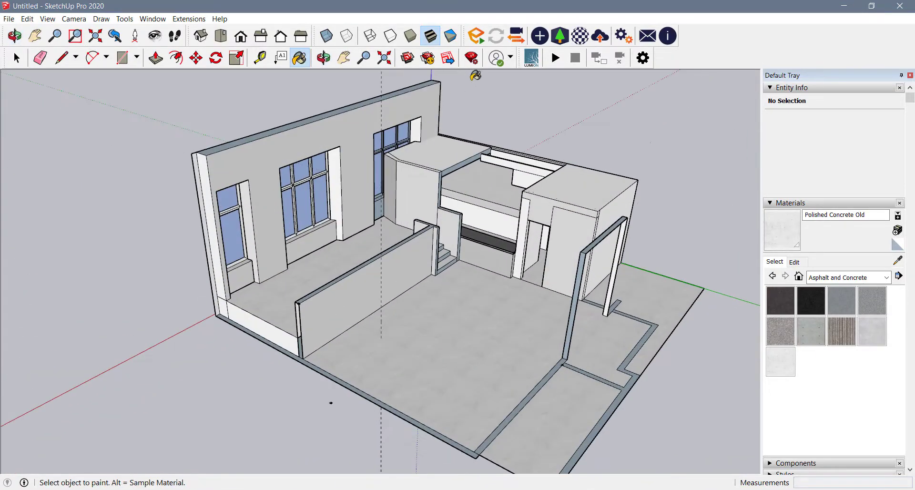
left_click(412, 66)
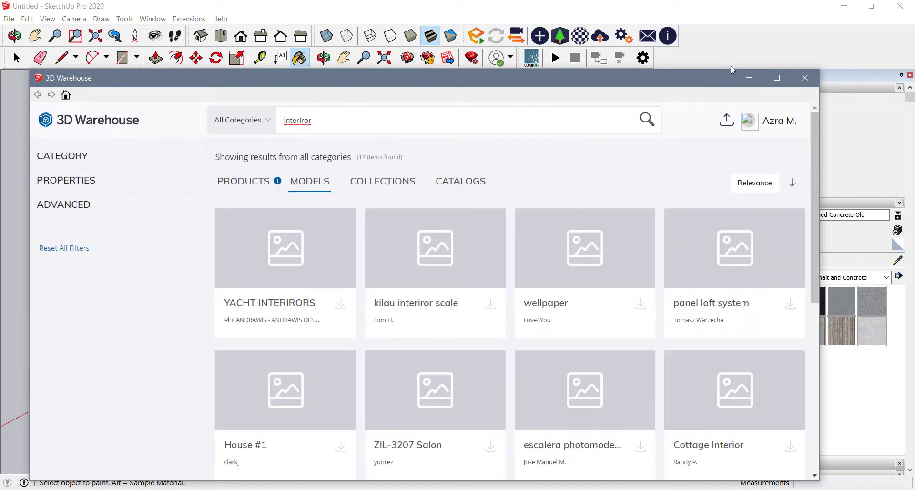
left_click(751, 80)
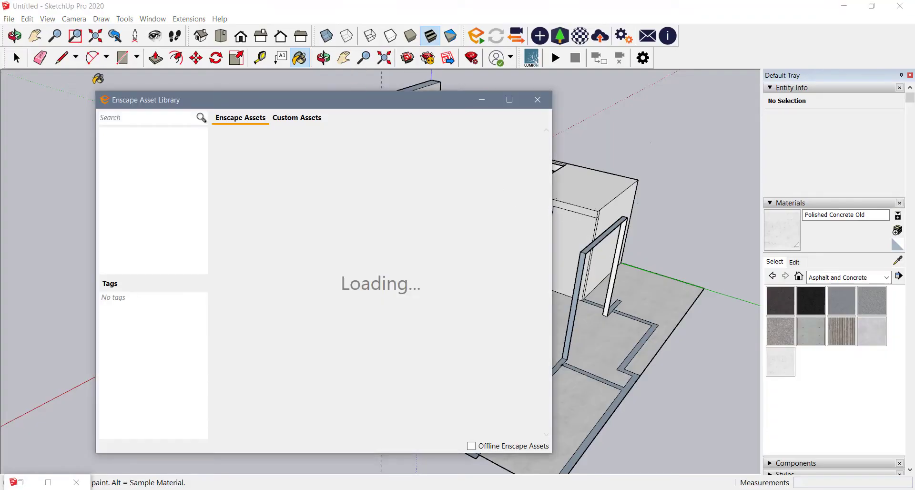
- Browse the Furniture category of the Enscape asset library for seating and tables, and minimise the library window
left_click(105, 101)
left_click_drag(215, 109, 275, 115)
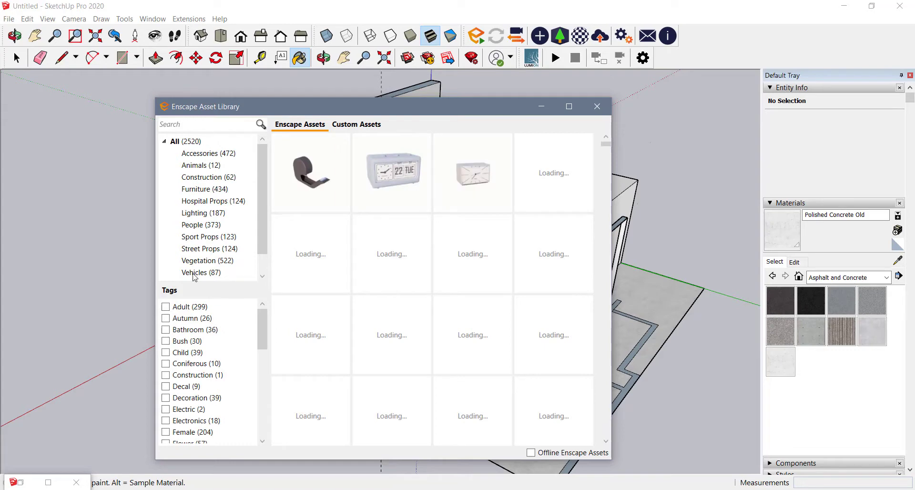
left_click(193, 190)
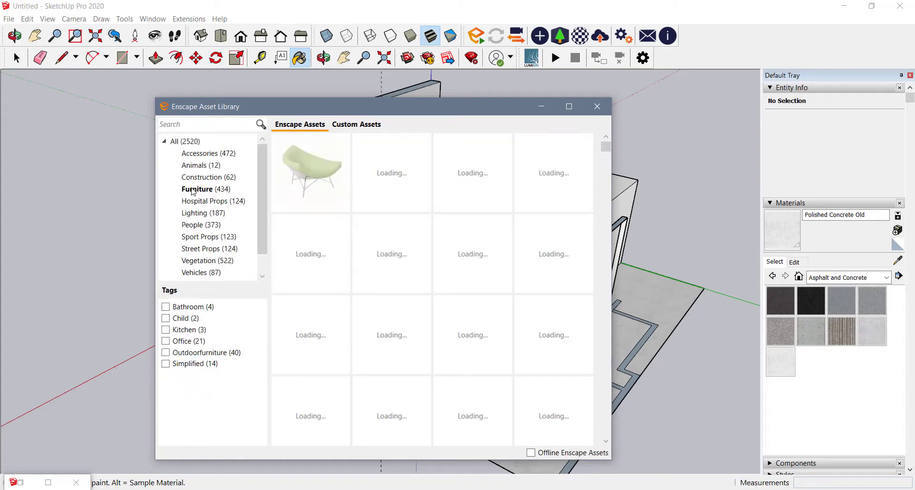
mouse_move(399, 238)
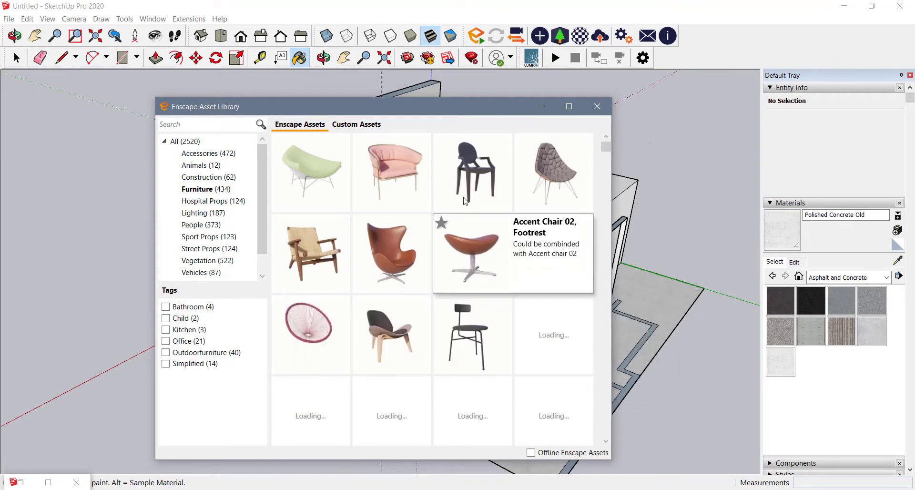
mouse_move(557, 217)
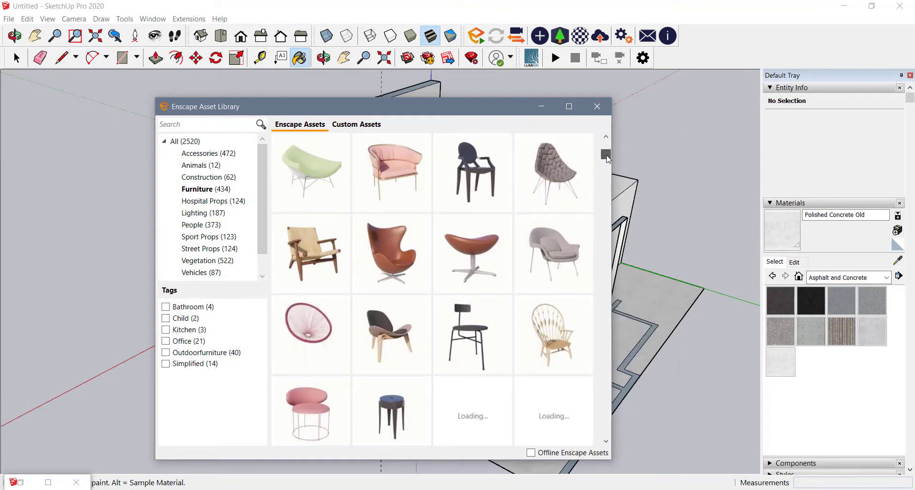
scroll(599, 168, "down", 3)
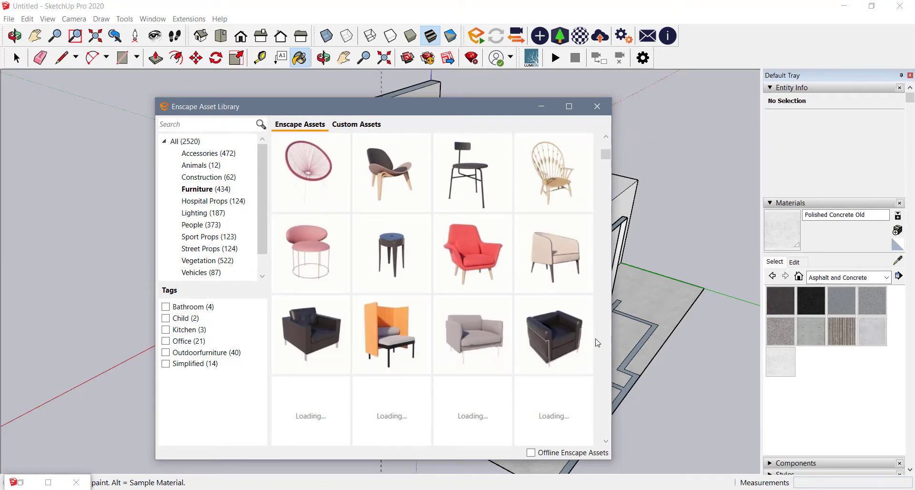
scroll(597, 344, "down", 1)
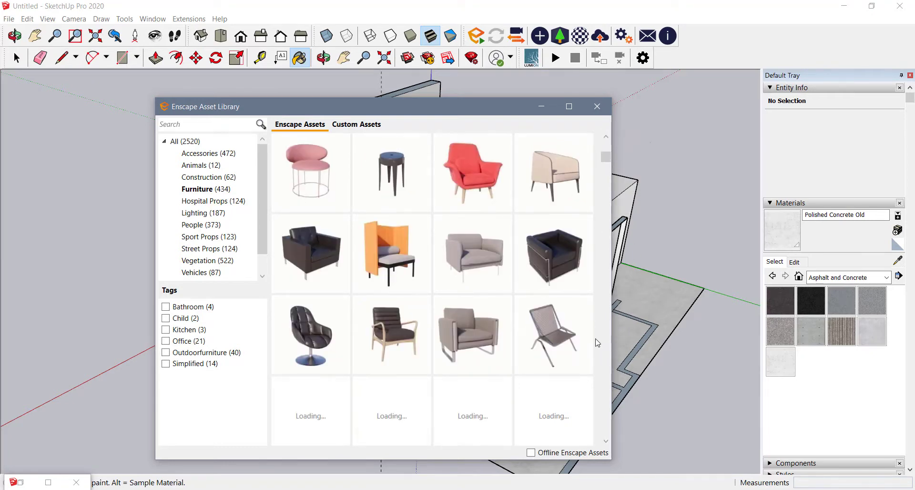
scroll(597, 343, "down", 1)
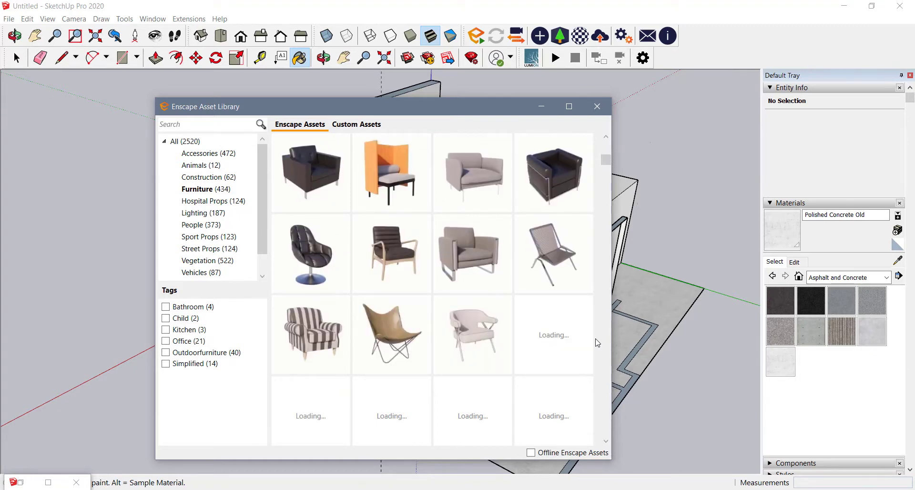
scroll(597, 343, "down", 1)
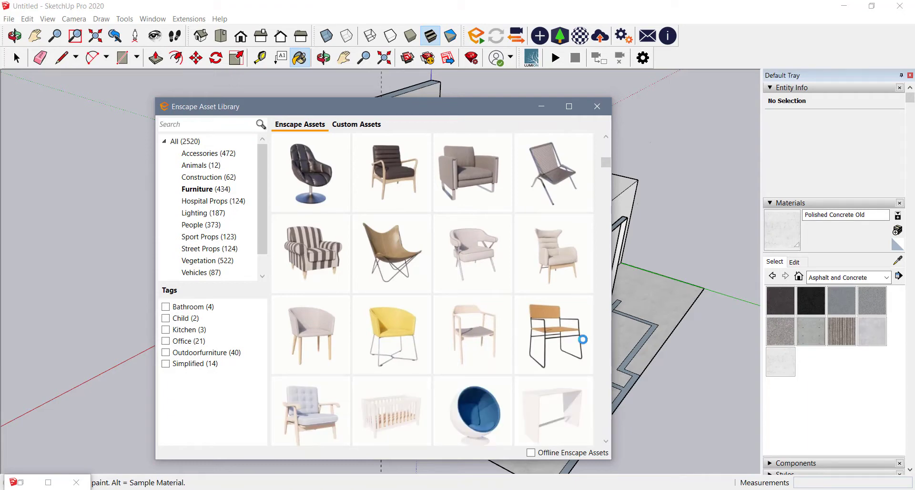
scroll(310, 400, "down", 1)
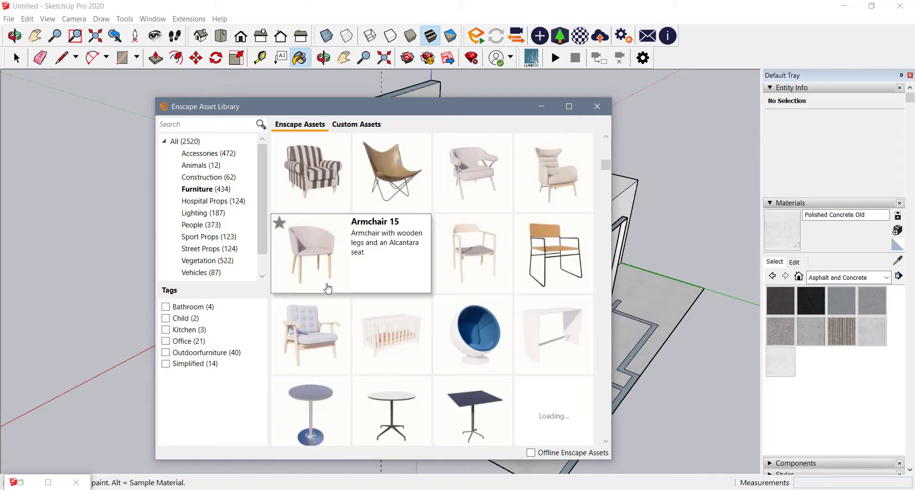
scroll(558, 395, "down", 3)
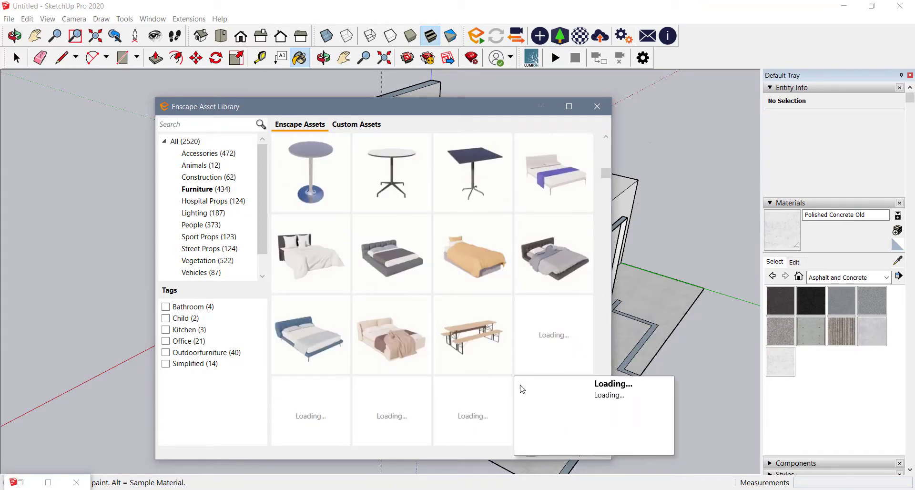
scroll(541, 385, "down", 2)
scroll(541, 385, "up", 1)
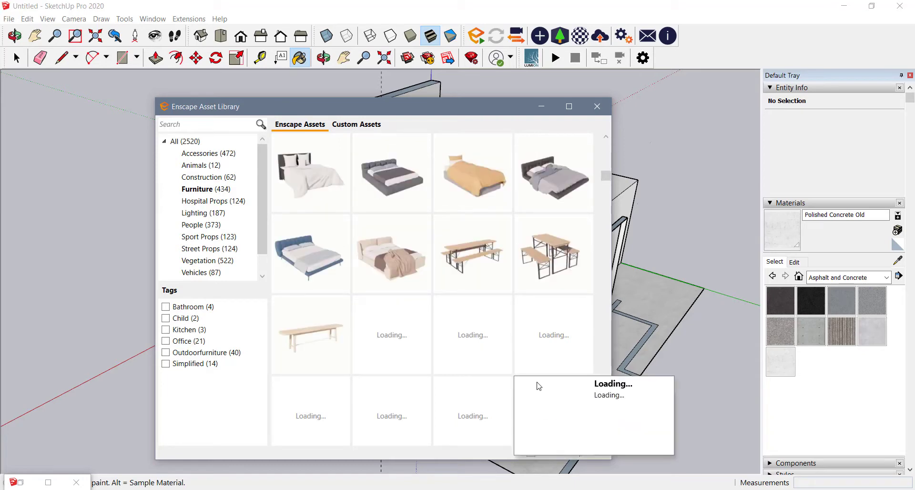
left_click(542, 107)
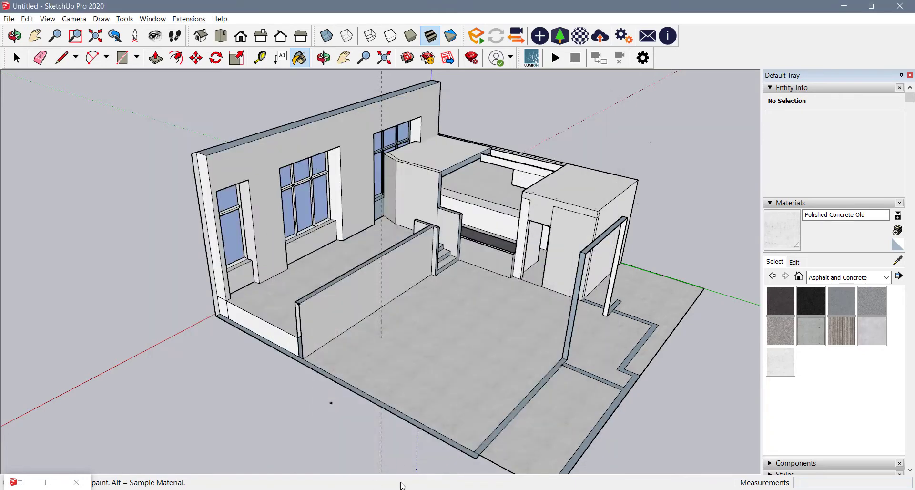
- Switch to the 3D Warehouse window and search all categories for "table and chair"
left_click(28, 485)
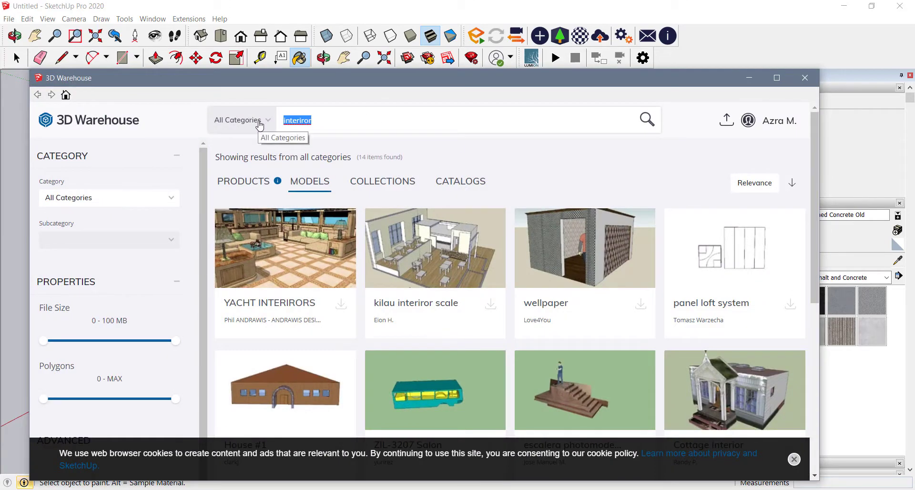
type("ta")
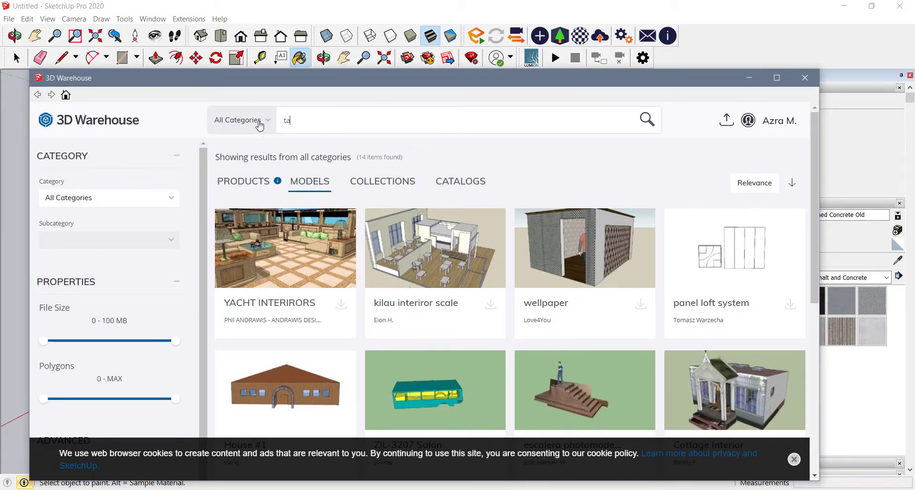
type("ble and chair")
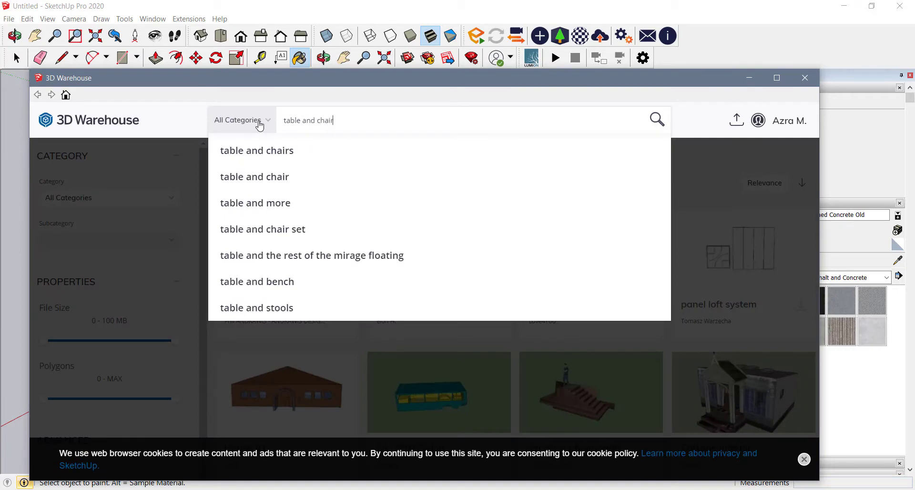
key("Return")
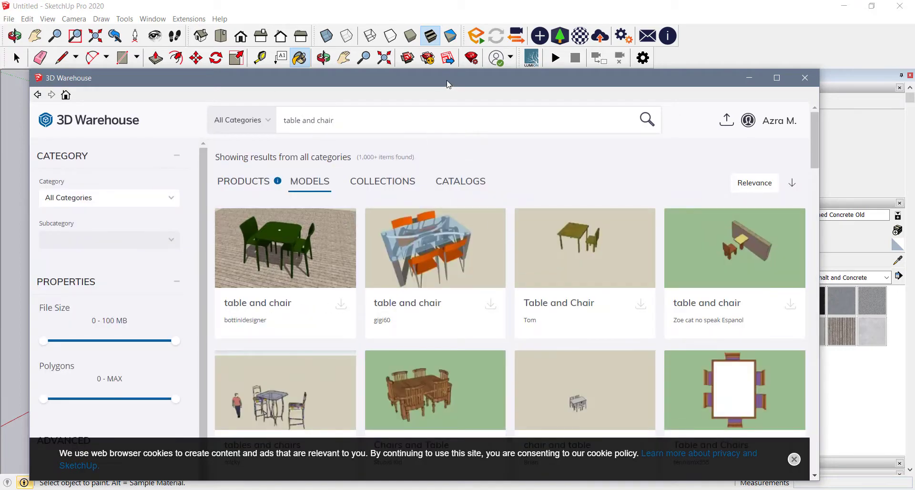
left_click_drag(447, 85, 440, 59)
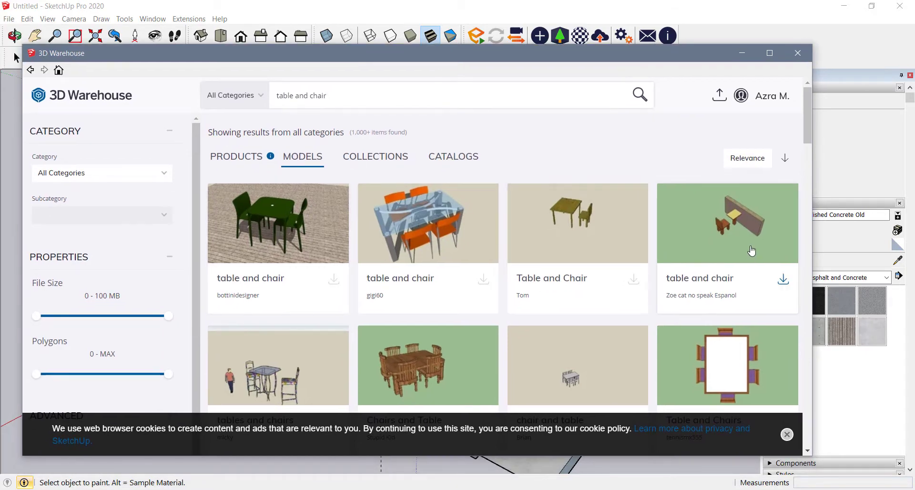
- Look through the 3D Warehouse results for a compact four-seat table set, dismissing the cookie notice
scroll(751, 251, "down", 5)
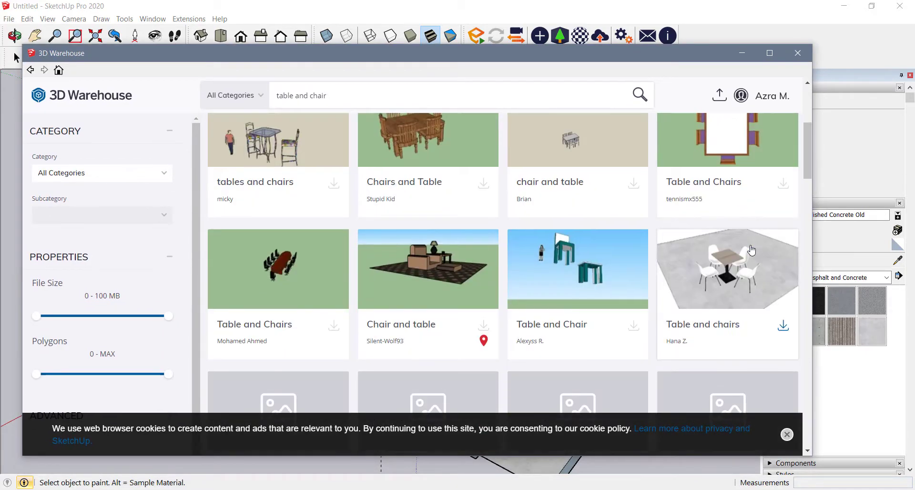
scroll(720, 288, "down", 3)
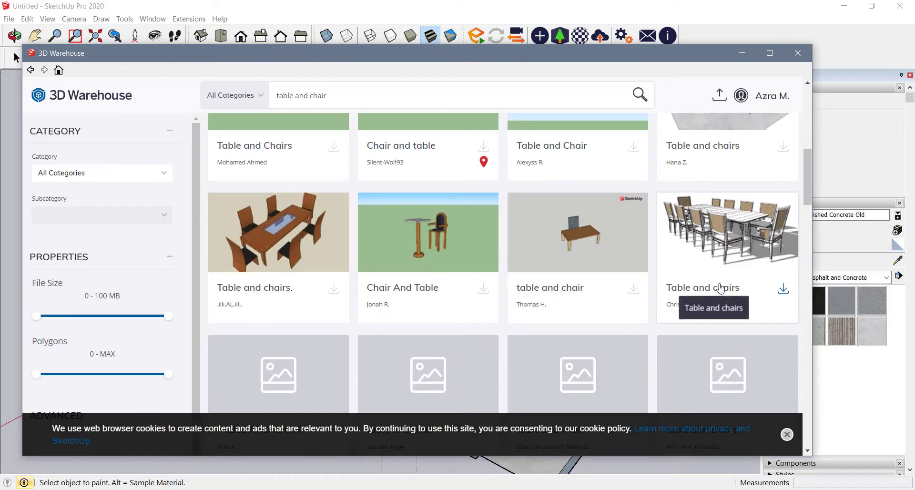
scroll(425, 242, "down", 2)
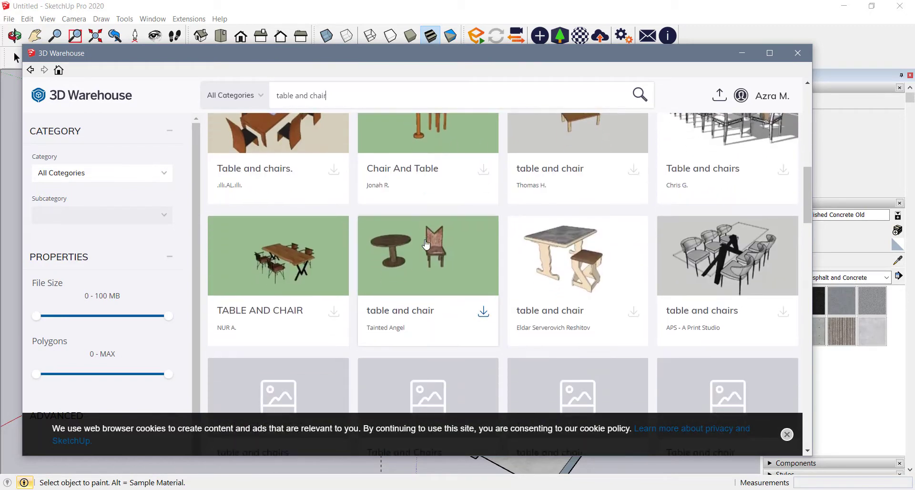
scroll(426, 244, "down", 1)
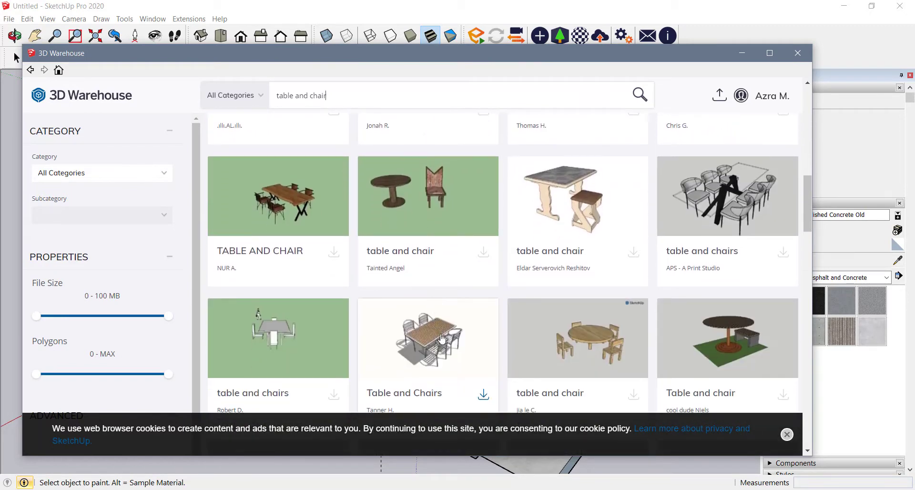
scroll(442, 338, "down", 2)
scroll(442, 338, "down", 2)
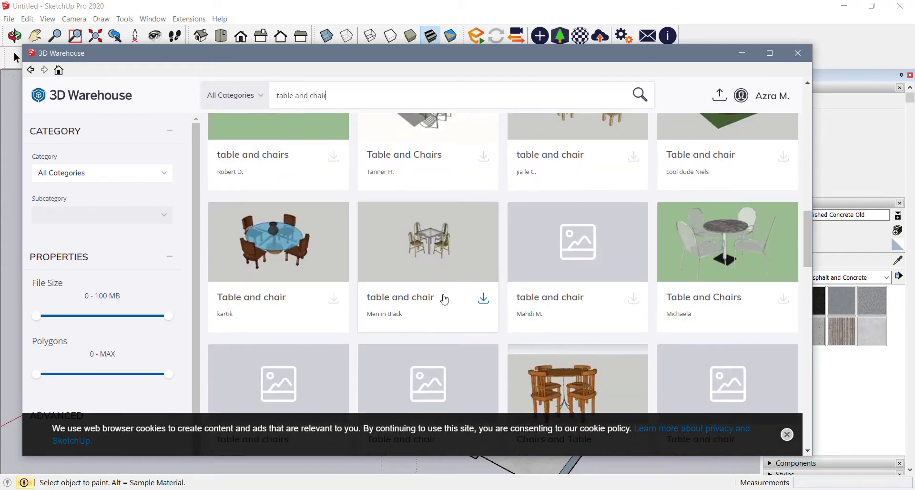
scroll(444, 298, "down", 5)
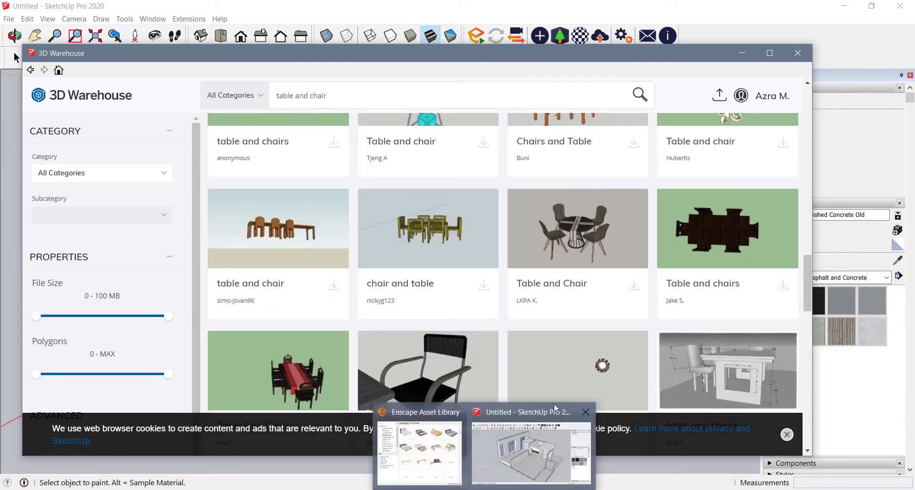
scroll(552, 250, "down", 2)
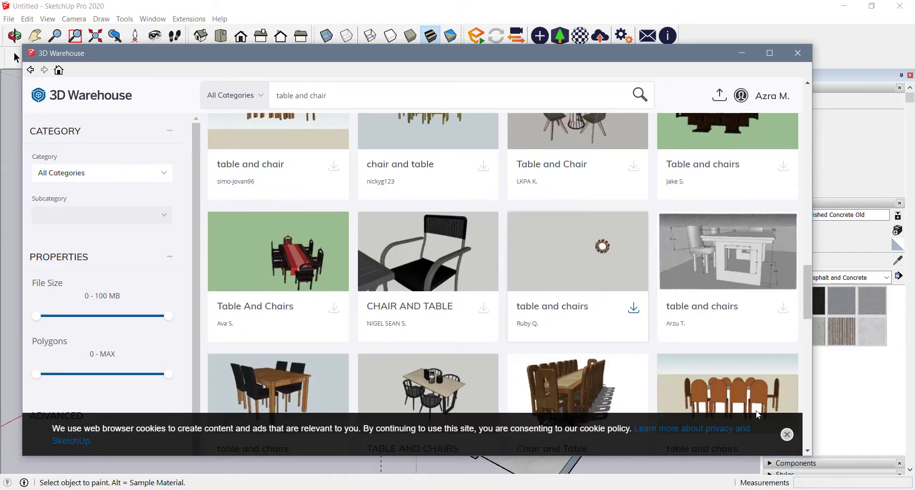
left_click(787, 434)
scroll(457, 273, "down", 3)
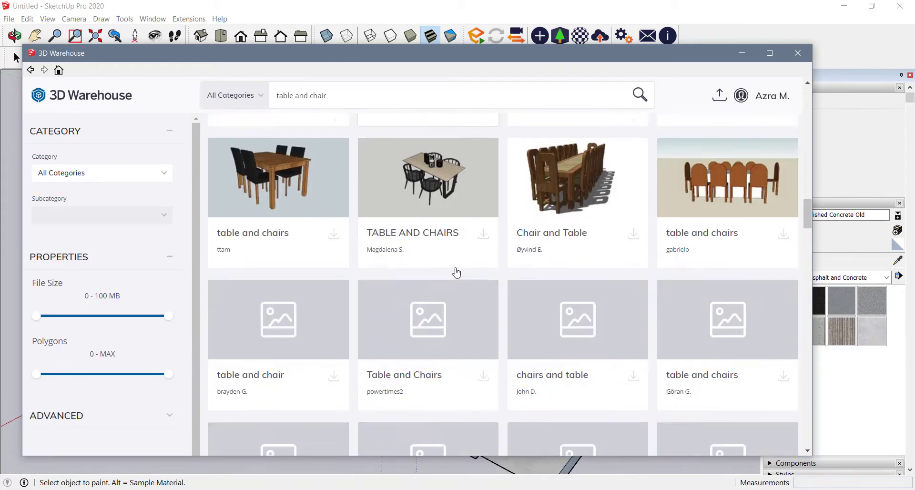
scroll(456, 272, "up", 1)
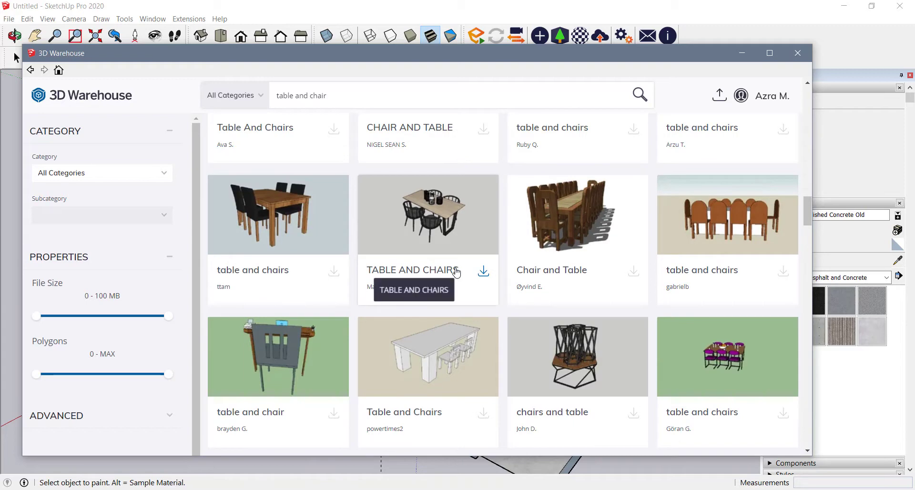
scroll(457, 273, "down", 4)
scroll(457, 273, "down", 3)
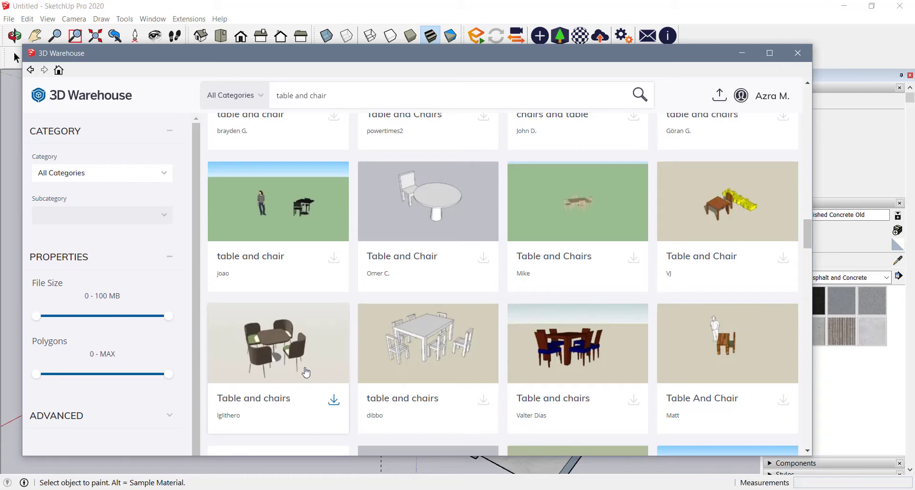
scroll(519, 343, "down", 4)
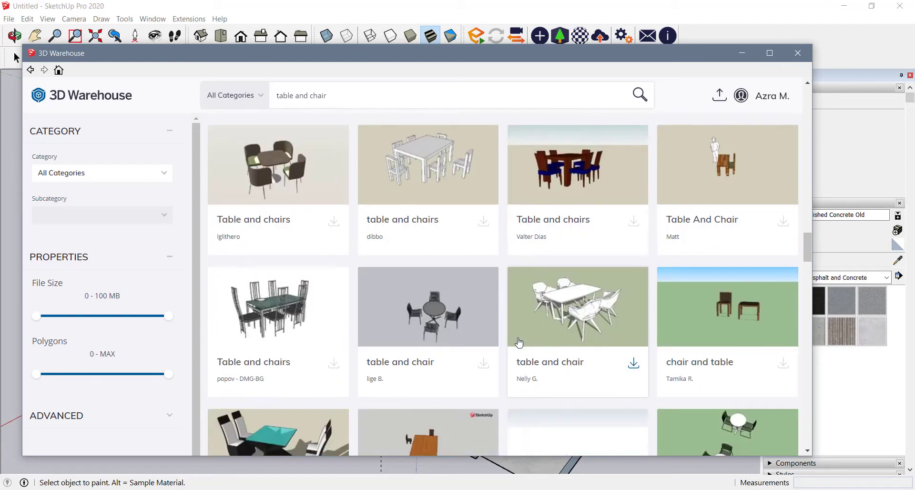
scroll(519, 342, "down", 1)
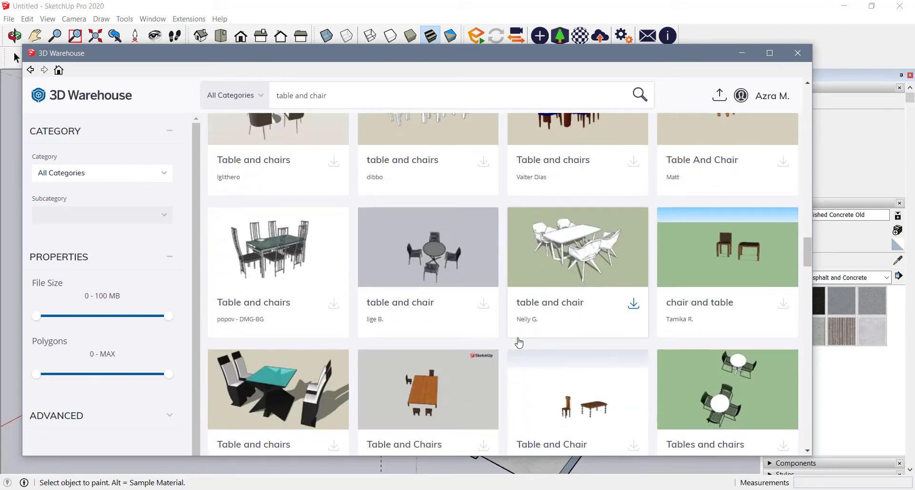
scroll(519, 343, "up", 1)
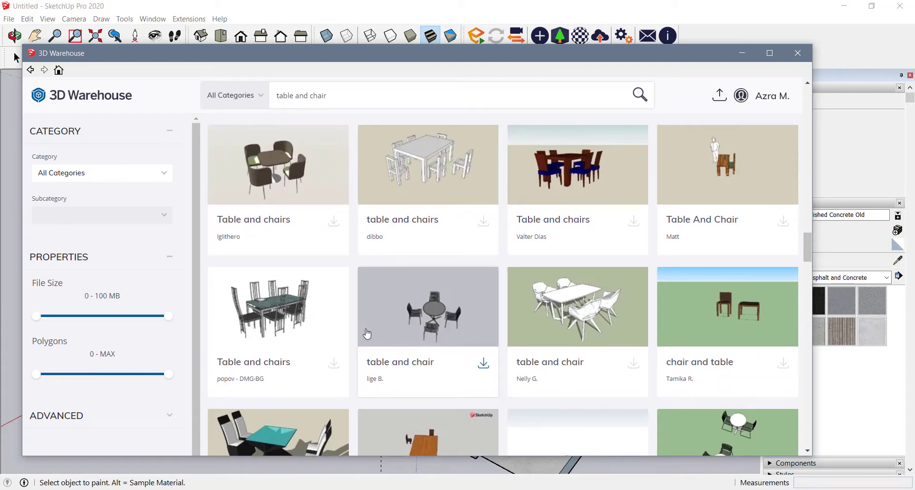
- Load the "Table and chairs" model with four rounded chairs, set it on the main floor beside the low partition wall, and switch to the top view
left_click(334, 222)
left_click(365, 285)
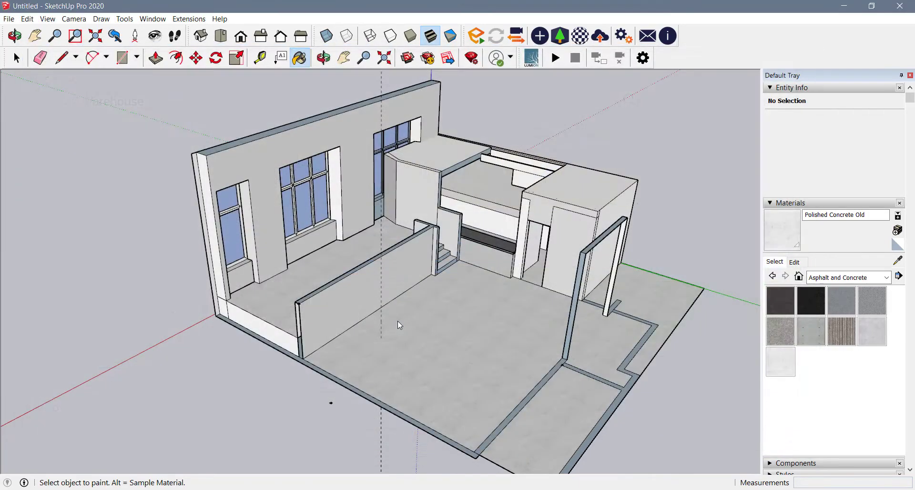
scroll(367, 343, "up", 5)
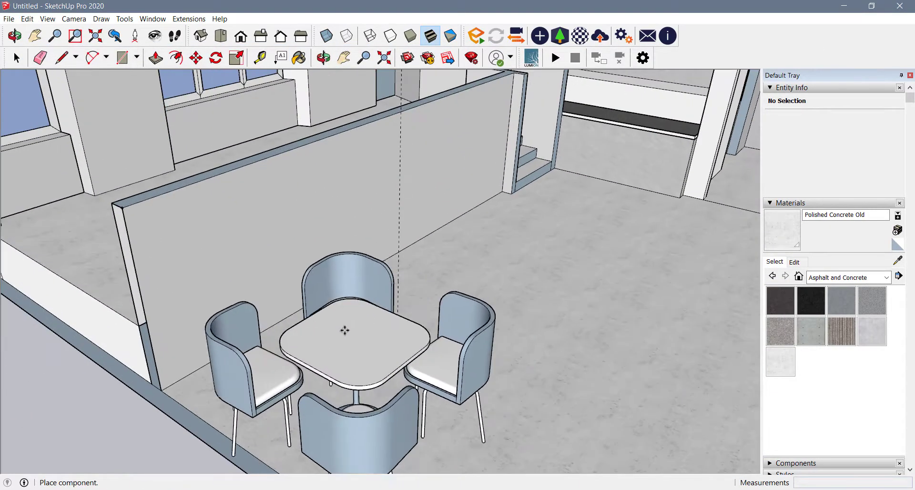
middle_click_drag(367, 327, 509, 197)
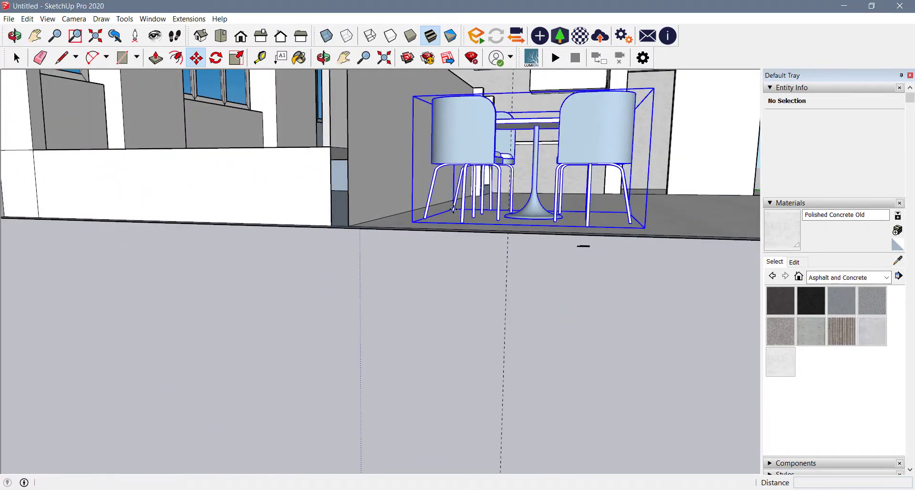
left_click(453, 209)
middle_click_drag(529, 237, 256, 306)
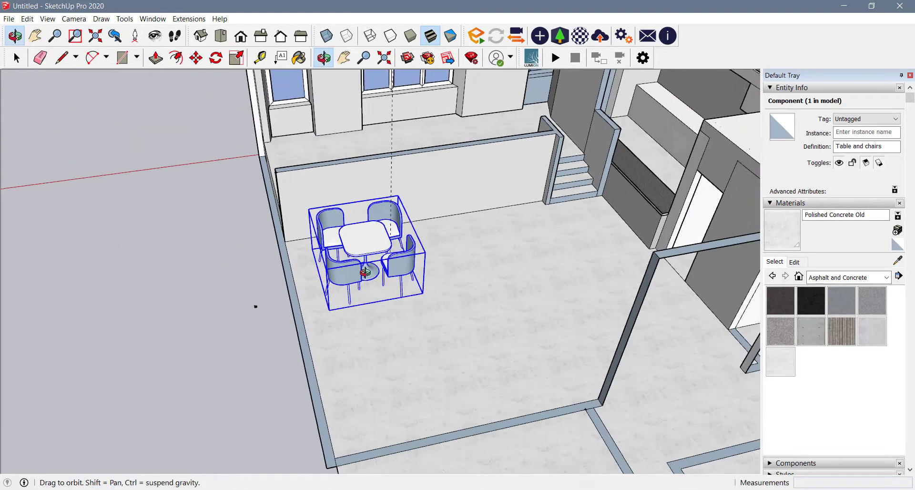
middle_click_drag(365, 272, 381, 286)
left_click(220, 36)
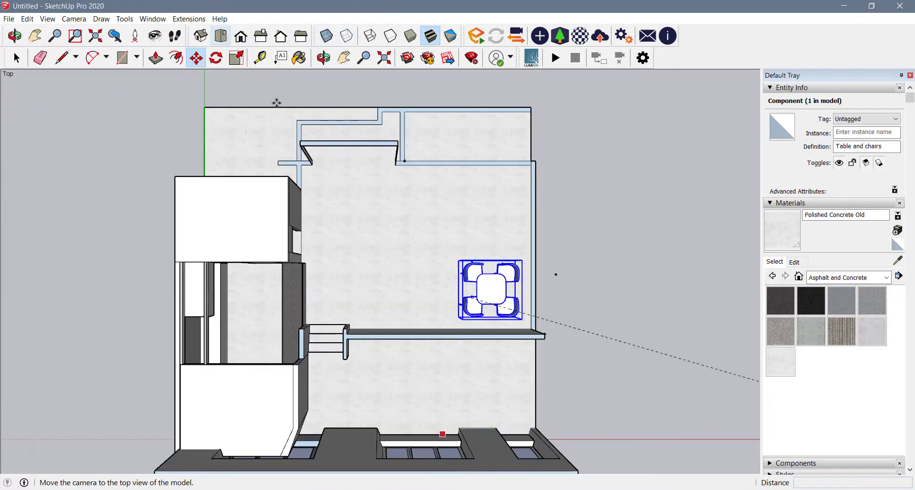
- Copy the table and chairs set about 9' 5" along the low partition wall, toward the stair side of the main floor
scroll(477, 234, "up", 3)
key("q")
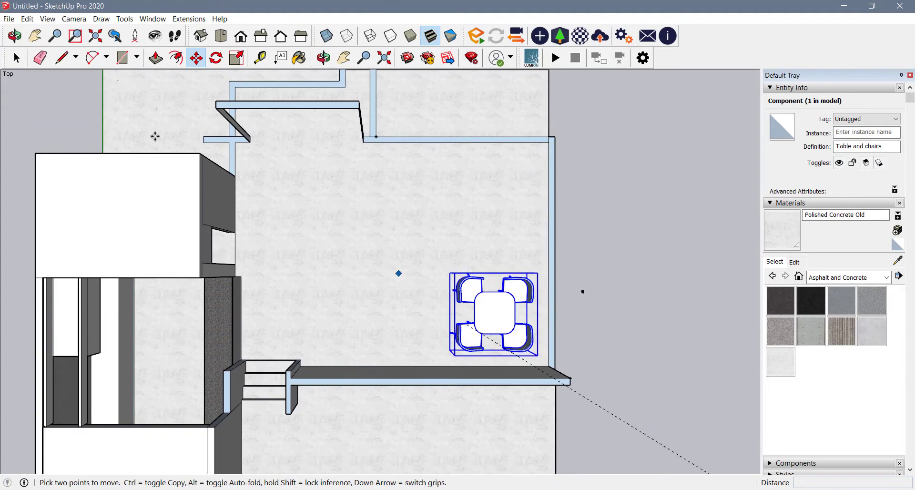
left_click(17, 58)
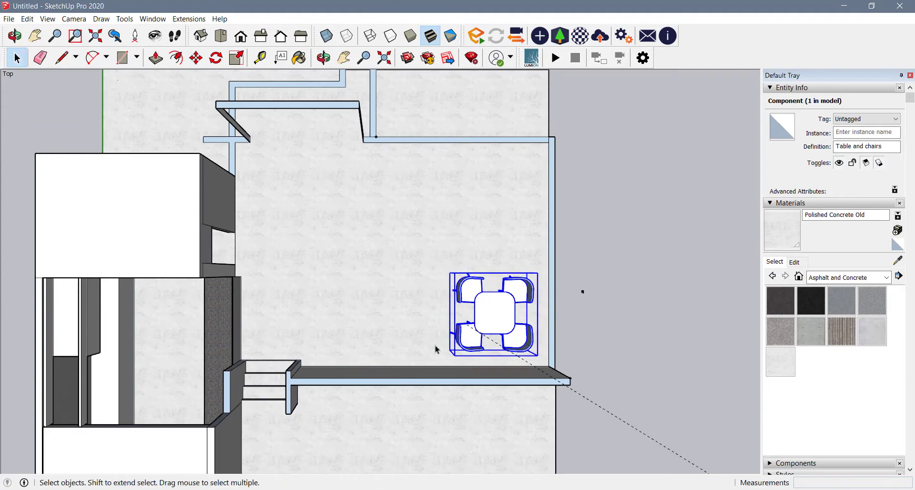
left_click(195, 57)
key("ctrl")
left_click(448, 314)
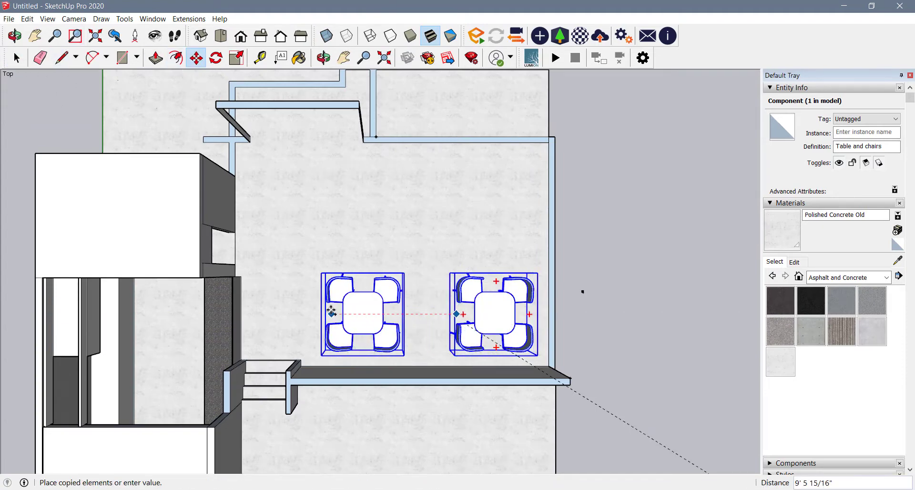
left_click(332, 311)
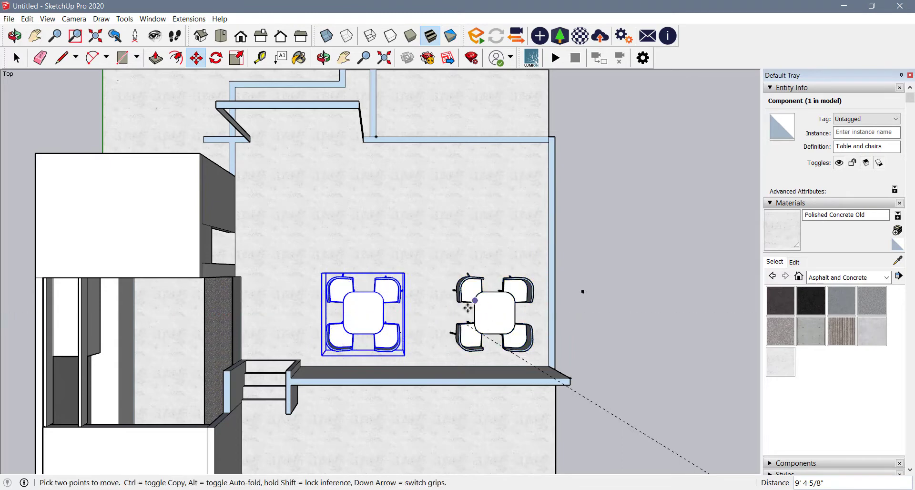
- Copy both table sets together about 8' 11" away from the low partition wall to form a second row, and clear the selection
left_click(17, 58)
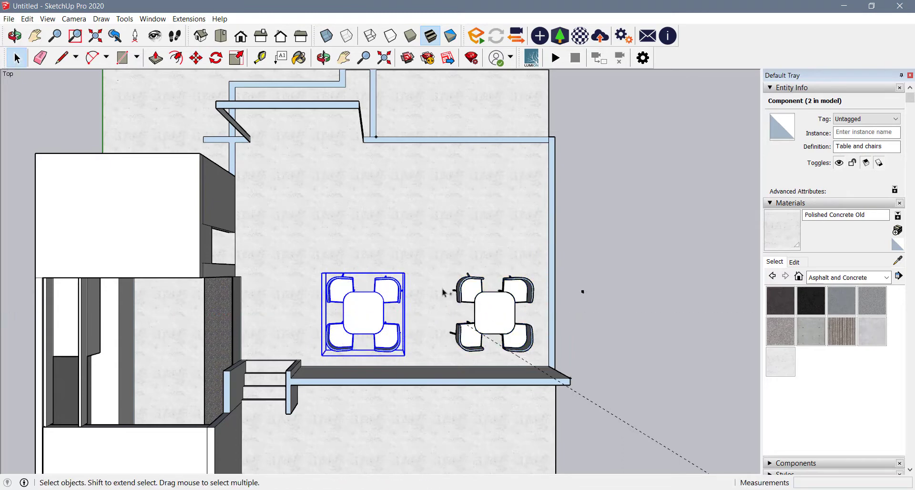
left_click(489, 303, "shift")
left_click(195, 58)
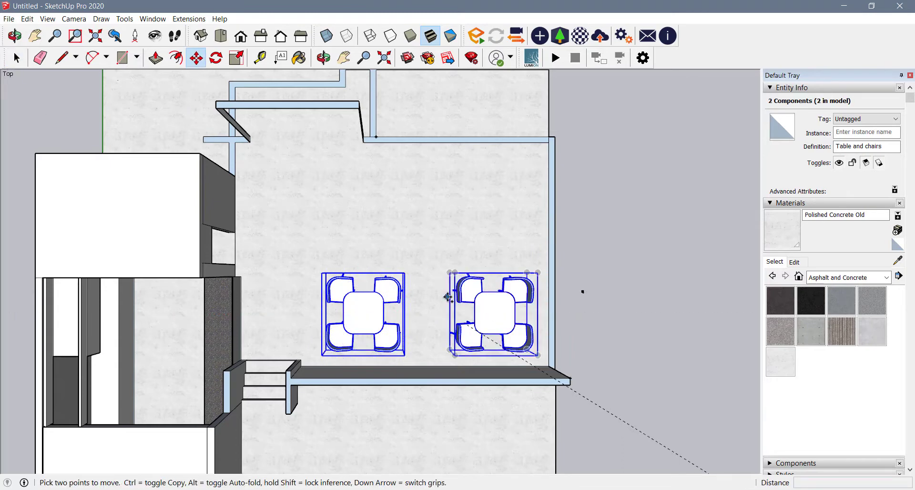
left_click(481, 289)
key("ctrl")
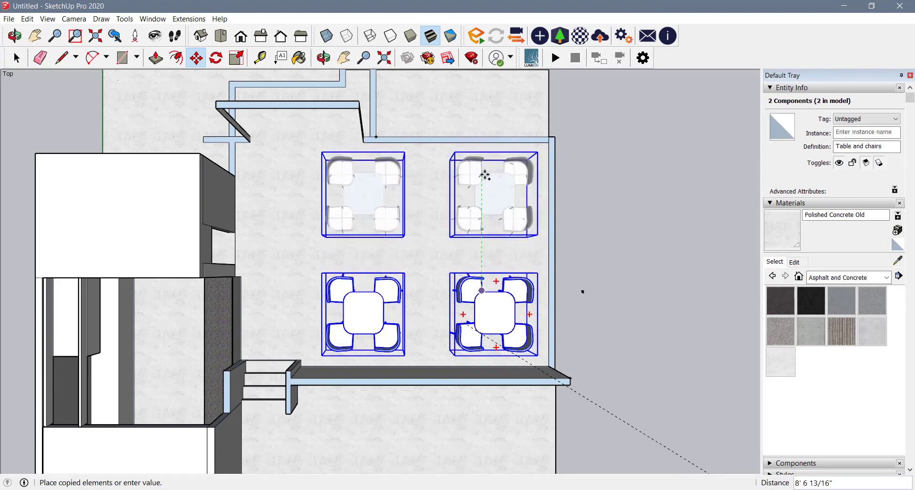
left_click(484, 170)
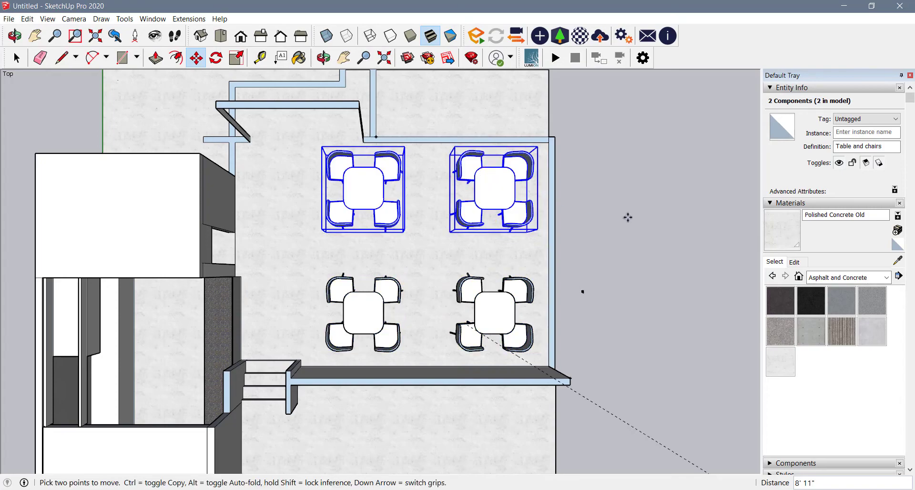
left_click(16, 57)
left_click(591, 238)
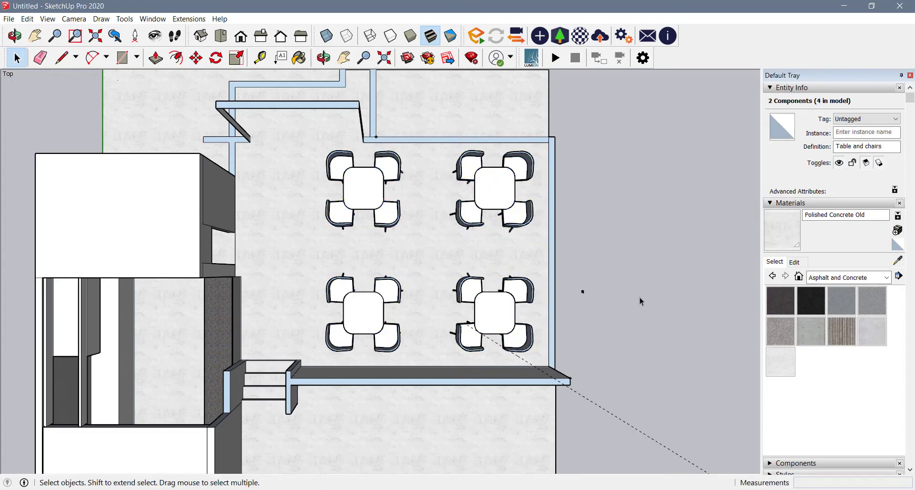
- Move the two table sets nearest the outer side wall about 7 1/4" closer to that wall
middle_click_drag(640, 299, 153, 19)
middle_click_drag(469, 307, 236, 334)
left_click(220, 36)
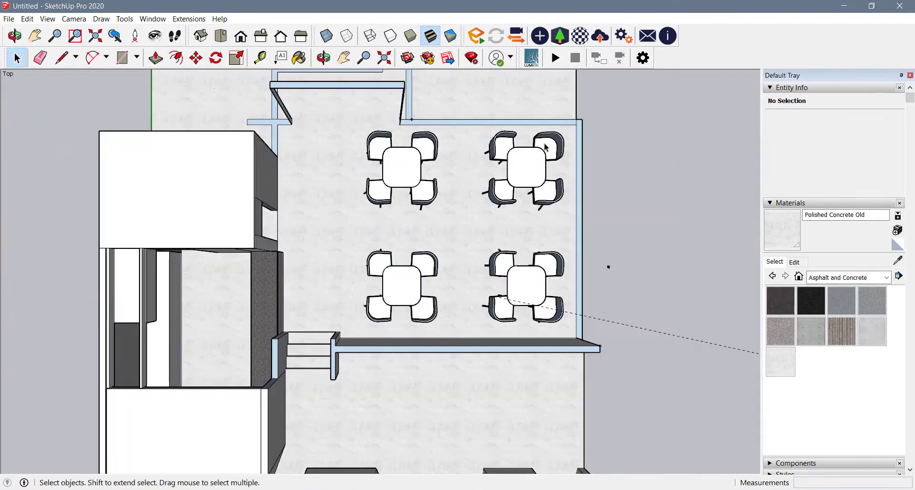
left_click(524, 289)
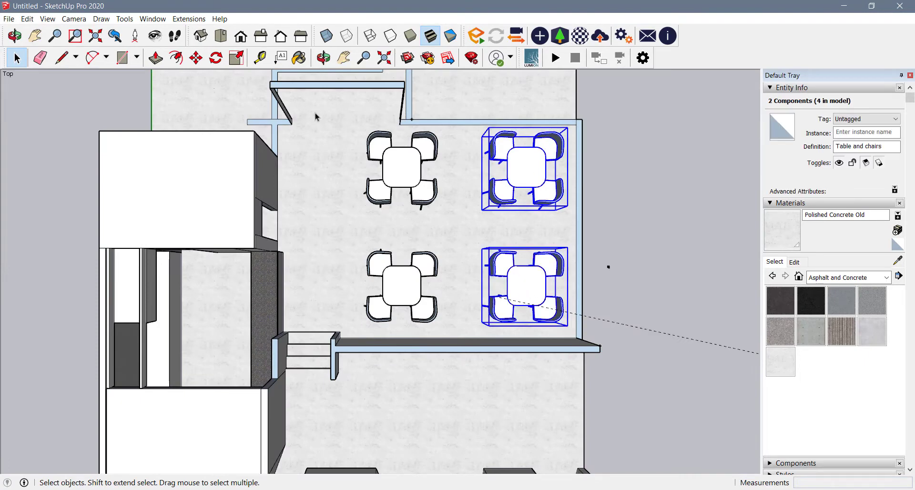
left_click(196, 57)
left_click(554, 283)
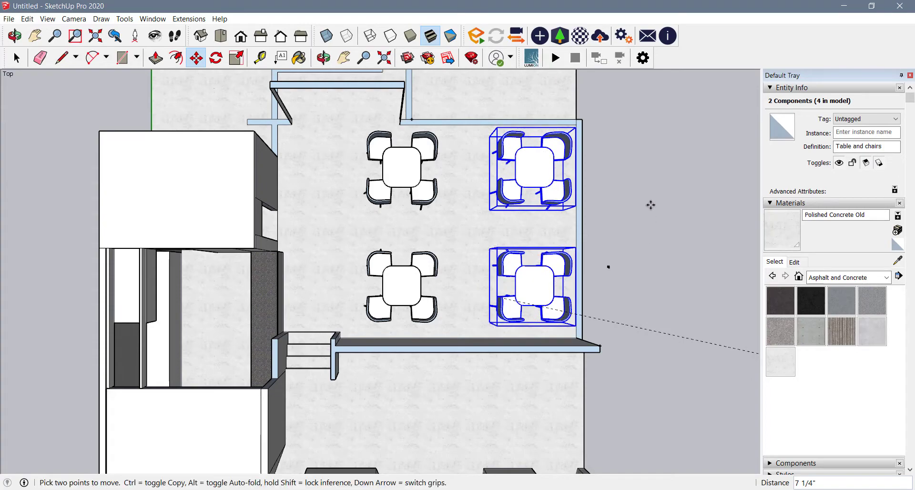
key("space")
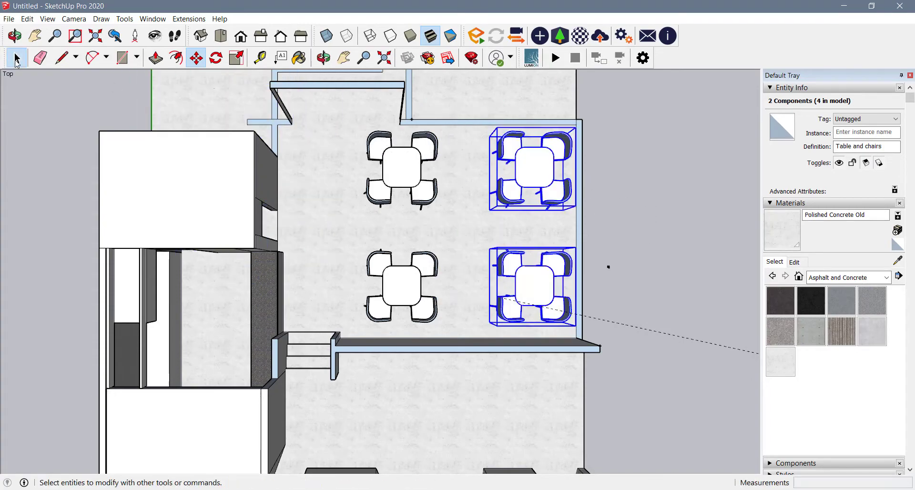
- Move the two table sets on the stair side about 1' 6" along the red axis toward the other pair, and deselect them
middle_click_drag(481, 248, 619, 123)
left_click(220, 37)
left_click(344, 59)
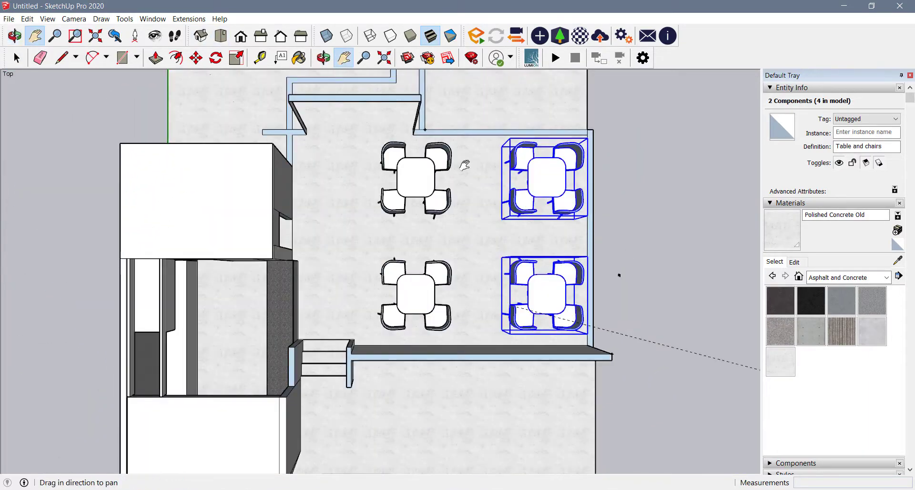
left_click_drag(503, 185, 374, 261)
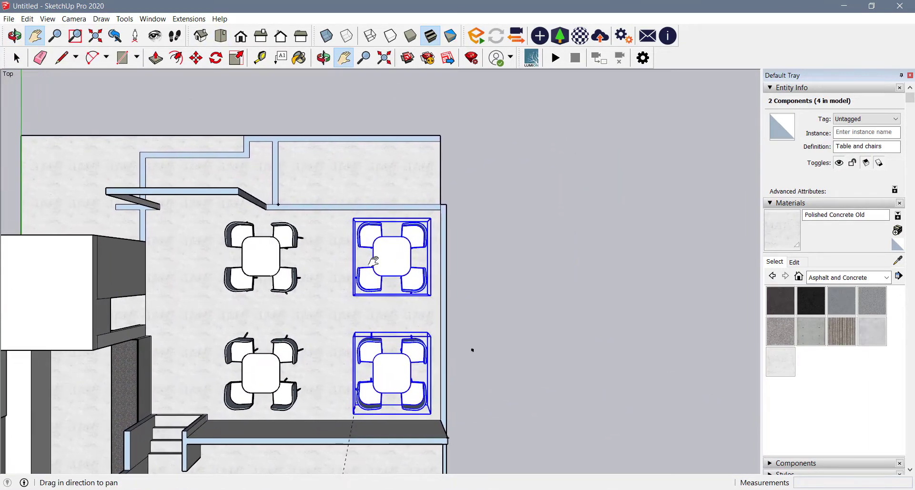
left_click(18, 58)
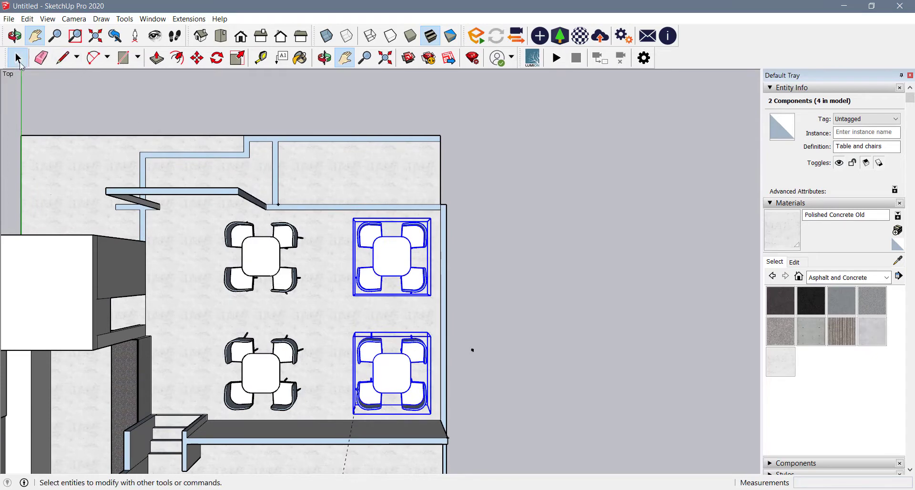
left_click(265, 267)
left_click(265, 377, "shift")
left_click(196, 58)
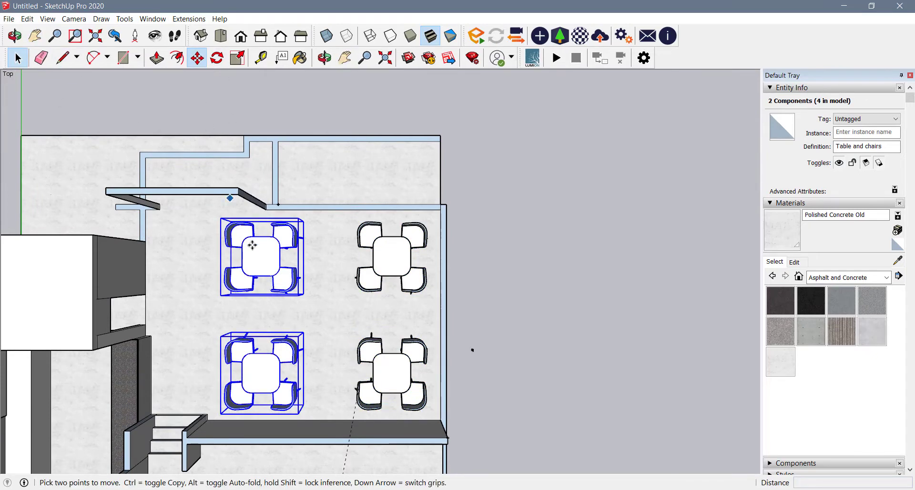
left_click(255, 250)
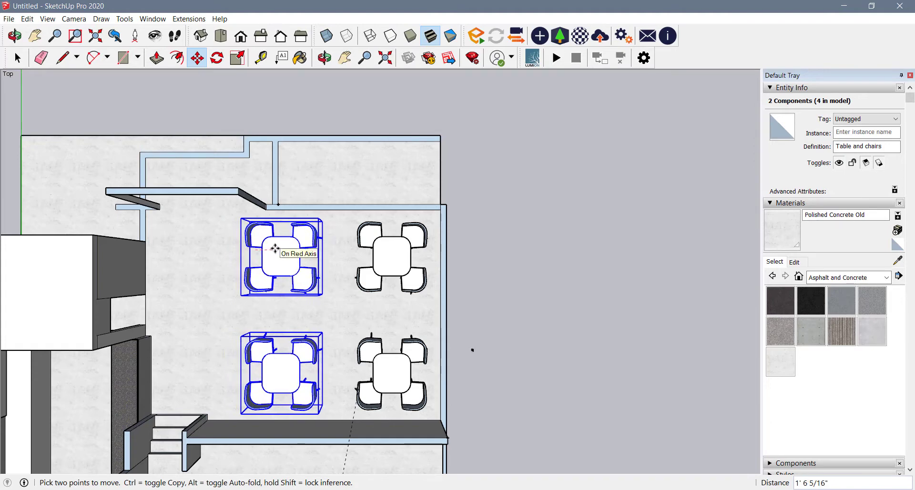
key("space")
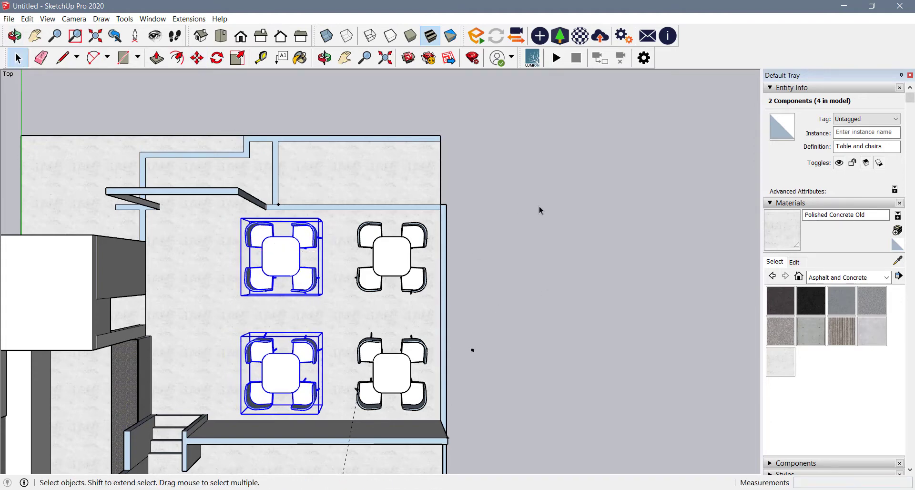
left_click(541, 208)
- Look through the 3D Warehouse "table and chair" results for another seating set, and minimise the window
scroll(372, 100, "down", 3)
scroll(298, 458, "up", 2)
middle_click_drag(297, 459, 414, 146)
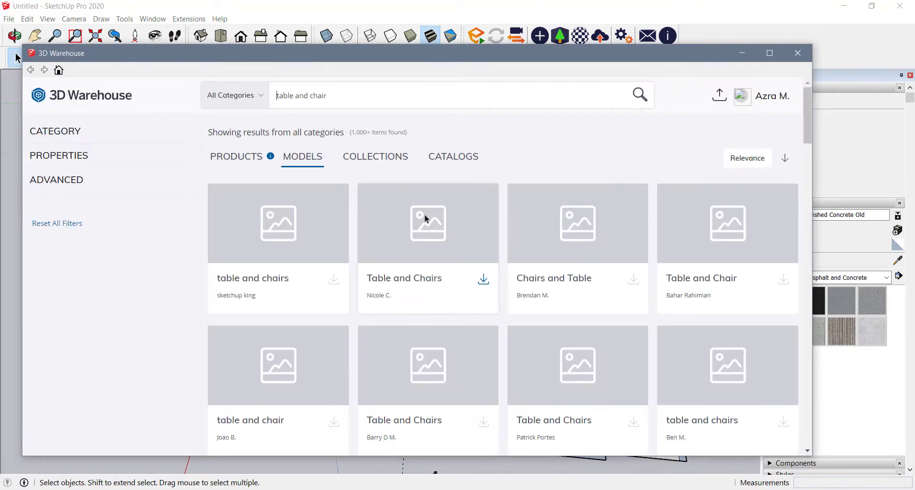
scroll(433, 214, "down", 2)
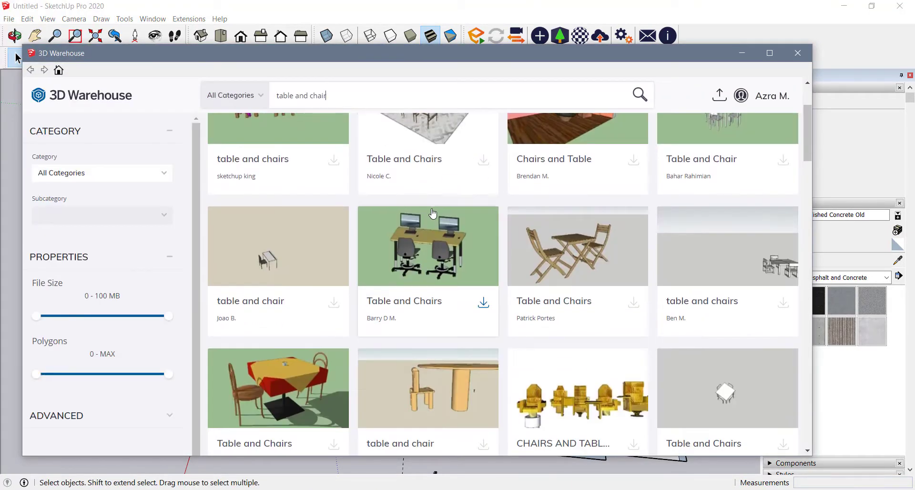
scroll(432, 214, "down", 10)
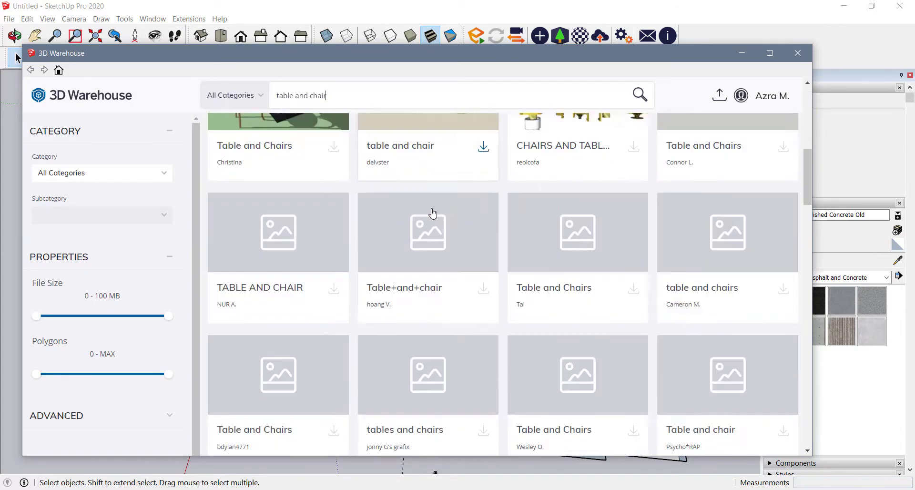
scroll(433, 214, "down", 10)
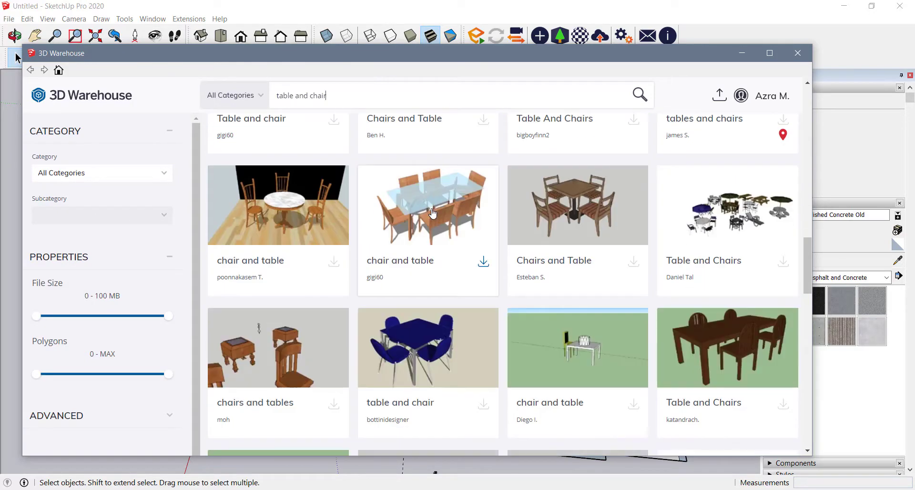
scroll(432, 214, "down", 5)
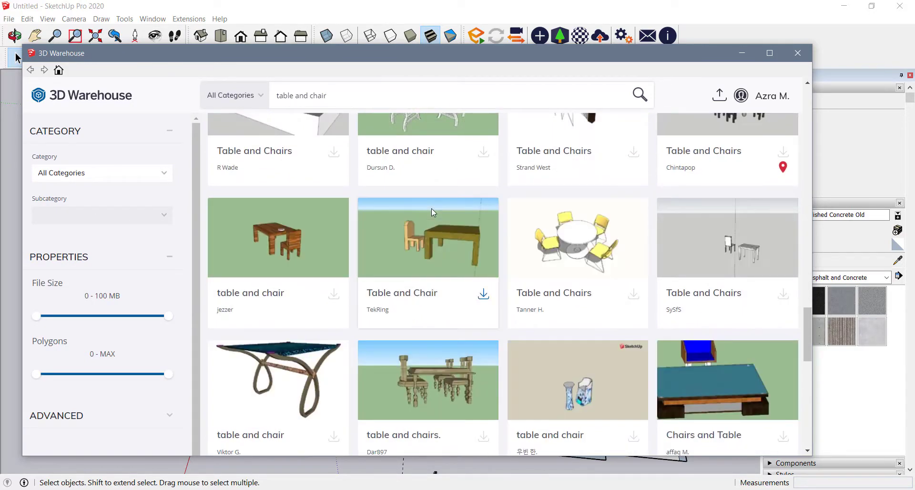
scroll(431, 210, "down", 5)
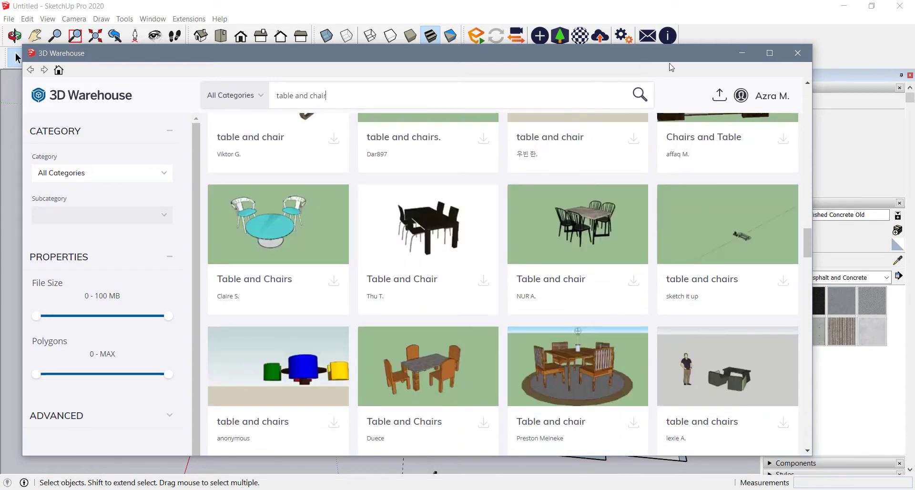
left_click(741, 53)
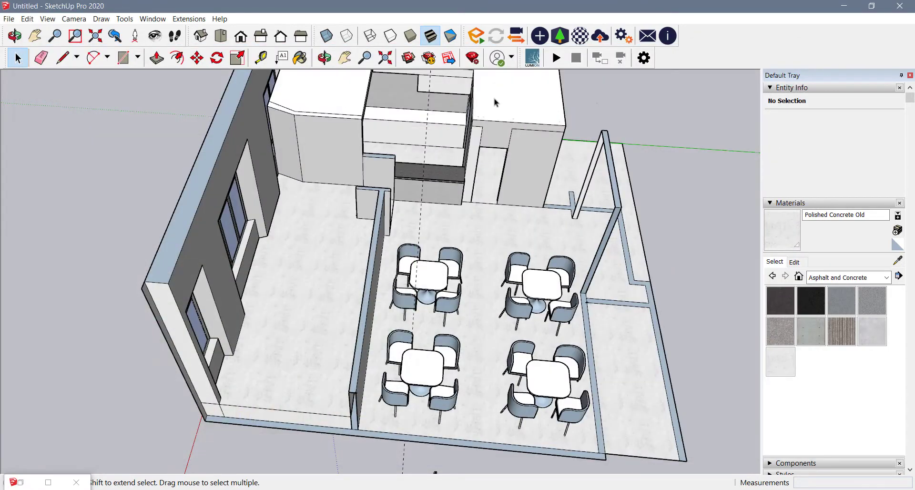
- Browse the Furniture category of the Enscape Asset Library for dining chairs and a small dining table such as Dining Table 21
left_click(560, 31)
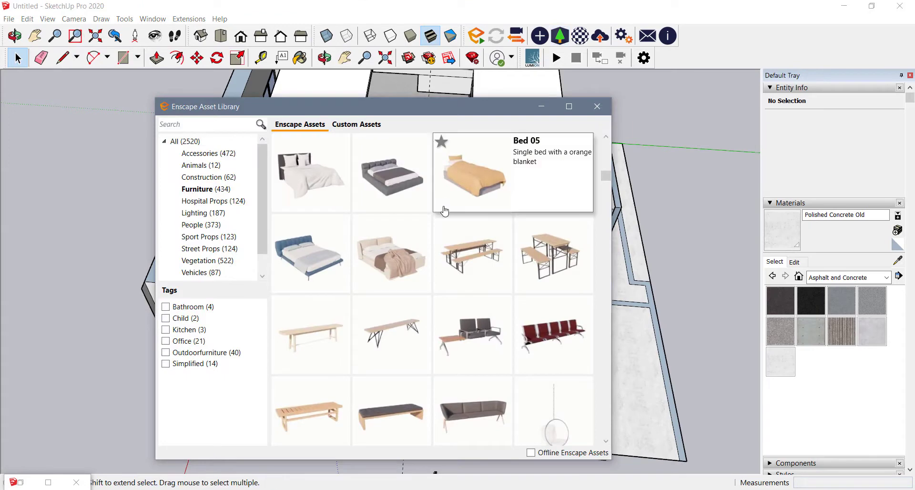
scroll(444, 212, "down", 10)
scroll(524, 310, "down", 3)
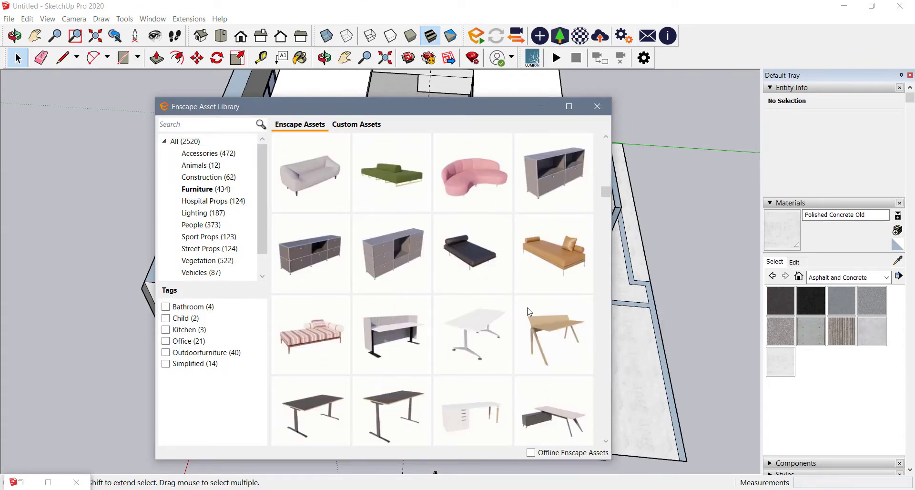
scroll(476, 267, "up", 3)
scroll(546, 287, "down", 6)
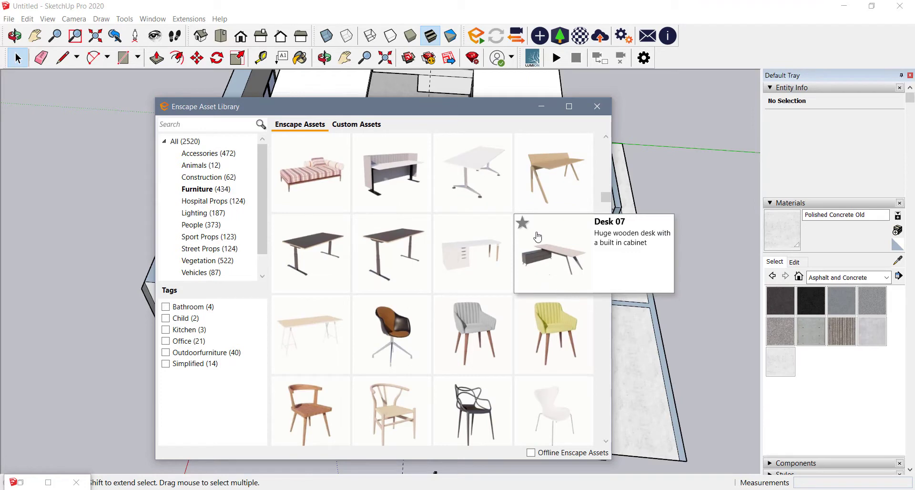
scroll(483, 203, "down", 3)
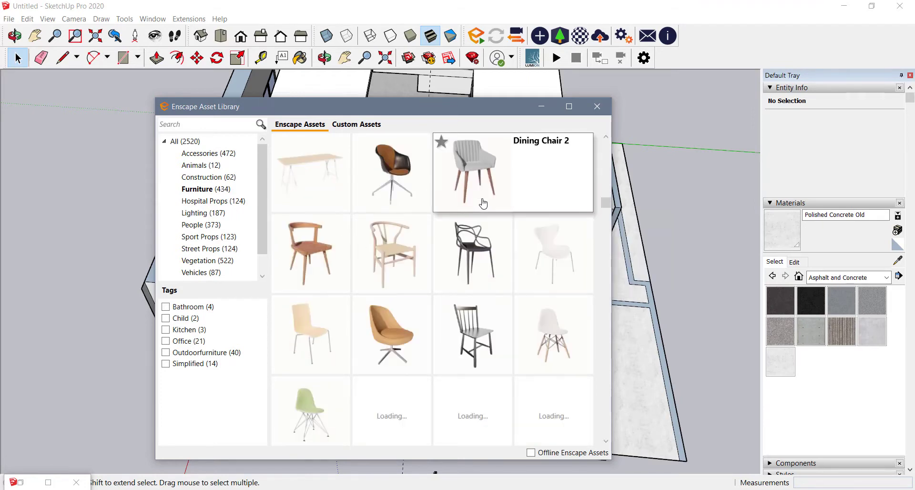
scroll(482, 204, "down", 3)
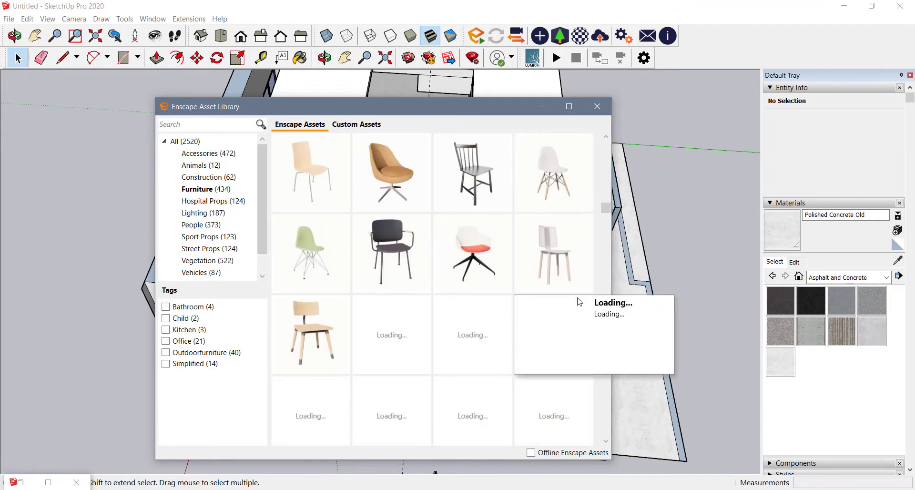
scroll(574, 217, "down", 3)
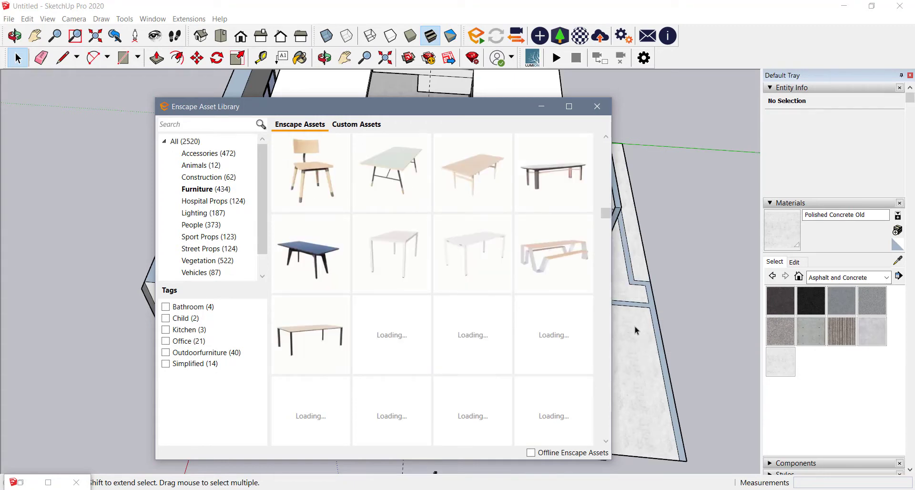
scroll(596, 337, "down", 2)
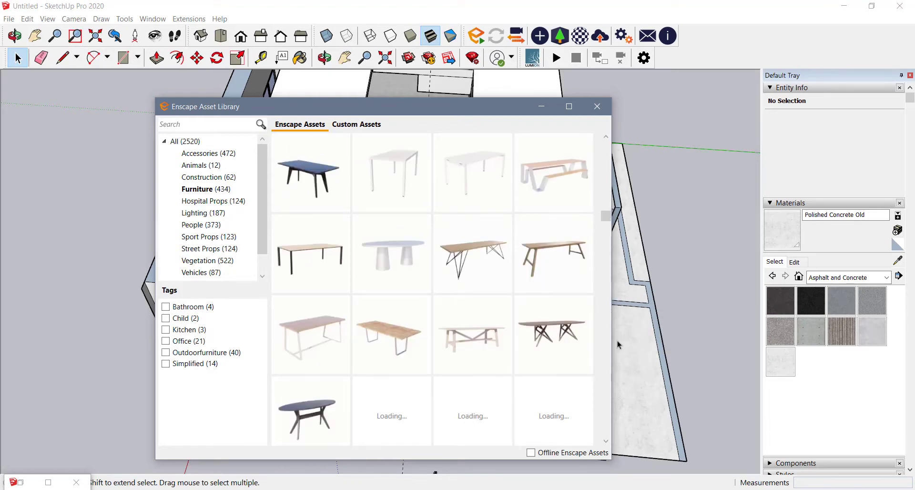
scroll(617, 342, "down", 1)
scroll(538, 336, "down", 2)
scroll(573, 338, "down", 3)
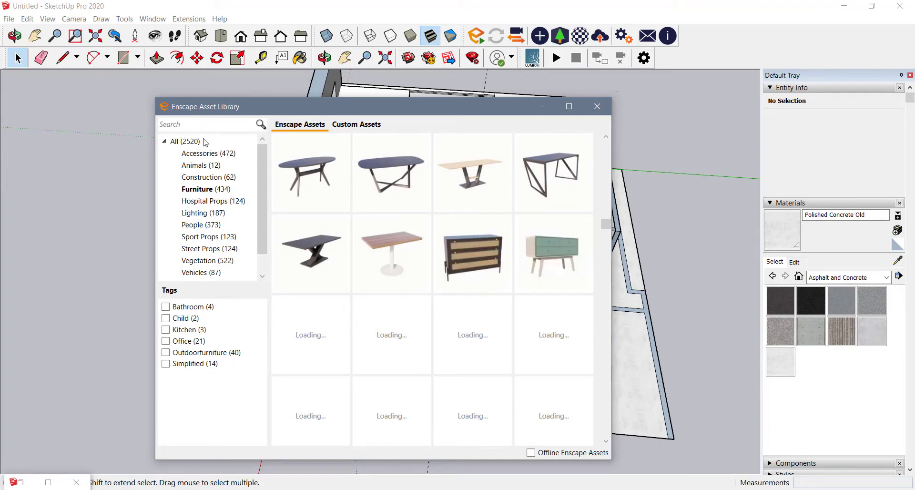
mouse_move(373, 259)
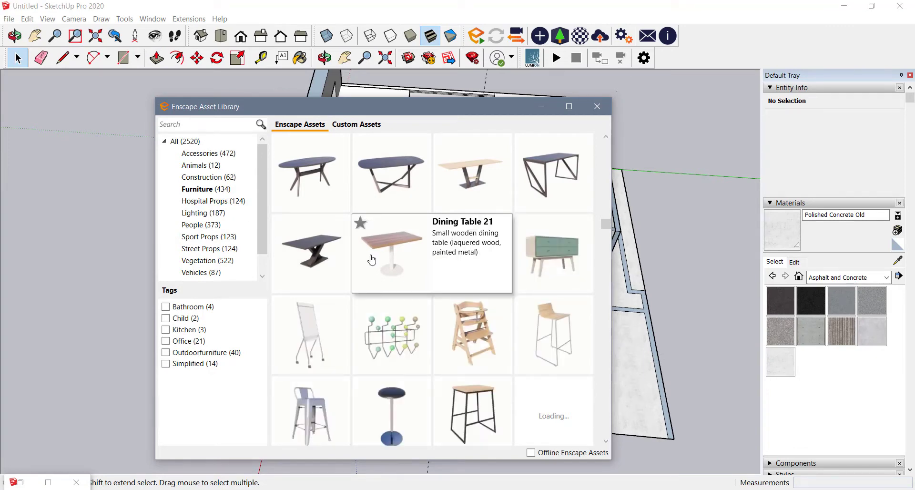
- Copy the table set beside the partition onto the raised window-side area, and lift the copy 2' 9 5/8" onto that floor
mouse_move(409, 398)
scroll(403, 366, "down", 3)
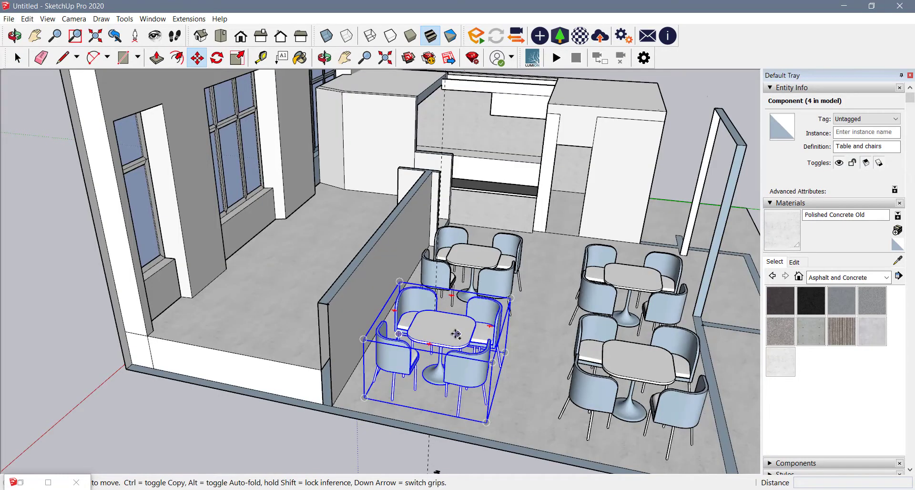
left_click(446, 329)
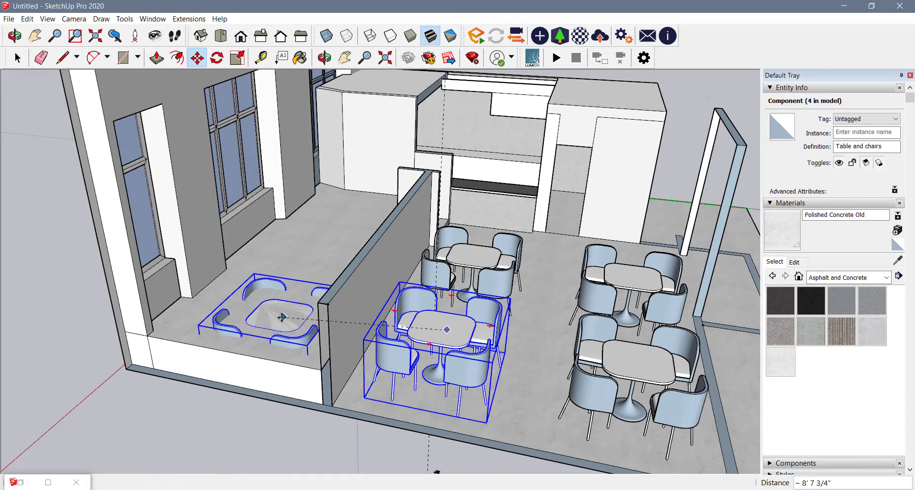
left_click(283, 317)
left_click(261, 318)
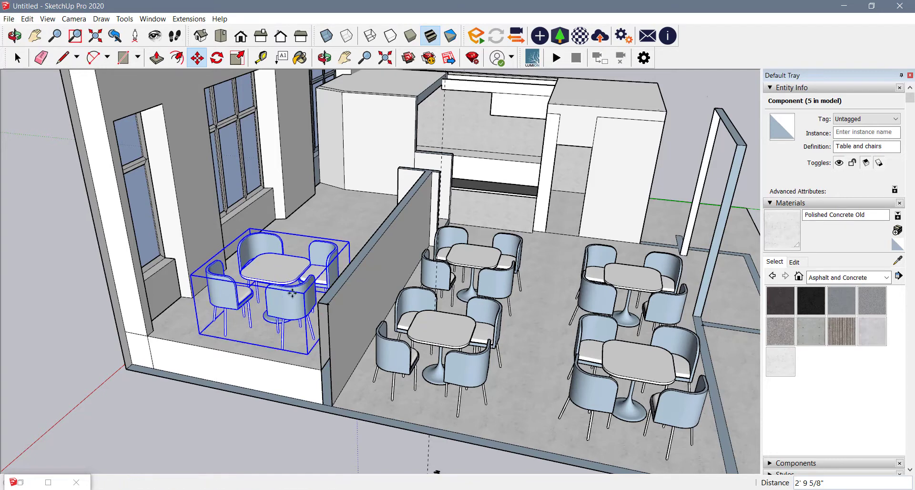
left_click(292, 292)
- Explode the copied table set, including its nested component, into a separate table and chairs
right_click(268, 287)
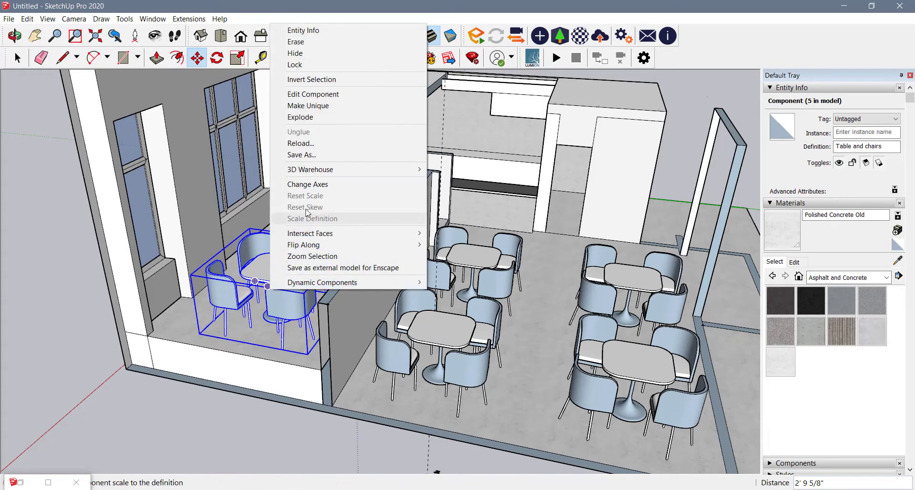
left_click(312, 118)
right_click(286, 261)
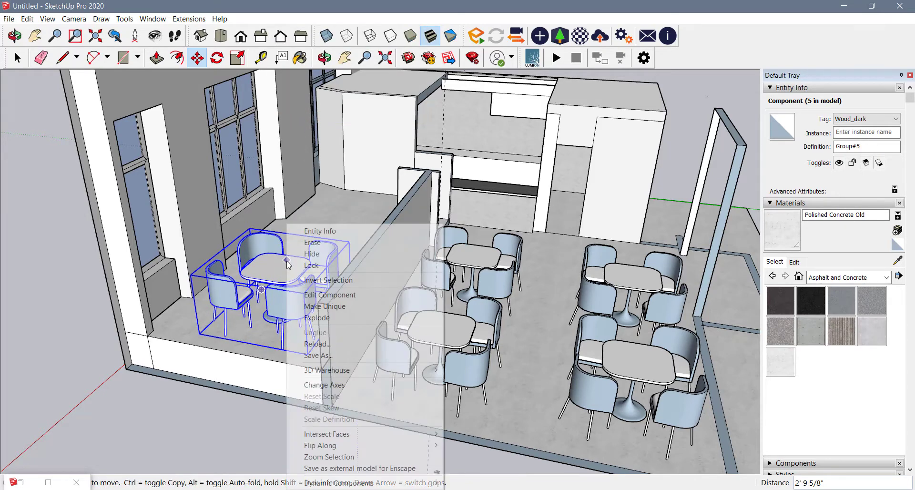
left_click(310, 317)
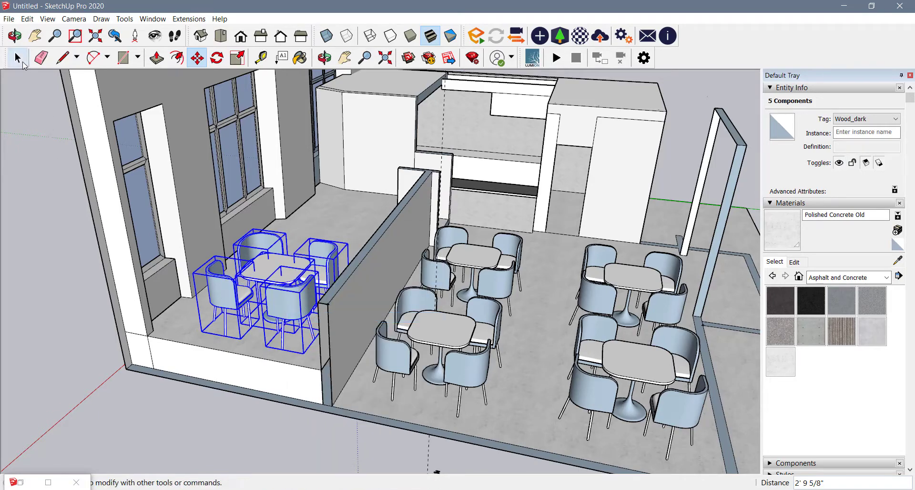
- Delete two diagonally opposite chairs from the exploded set, keeping the table and the other two chairs
left_click(16, 54)
left_click(260, 263)
middle_click_drag(278, 351, 310, 362)
scroll(305, 352, "up", 3)
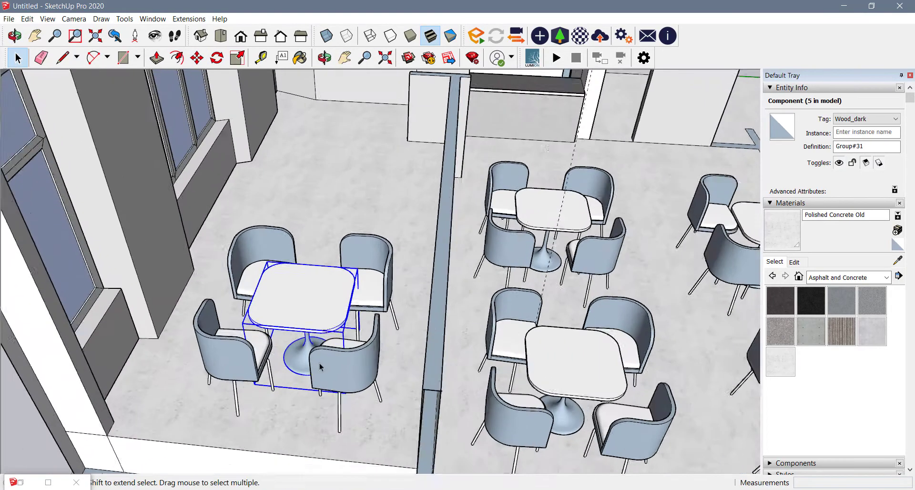
left_click(381, 284)
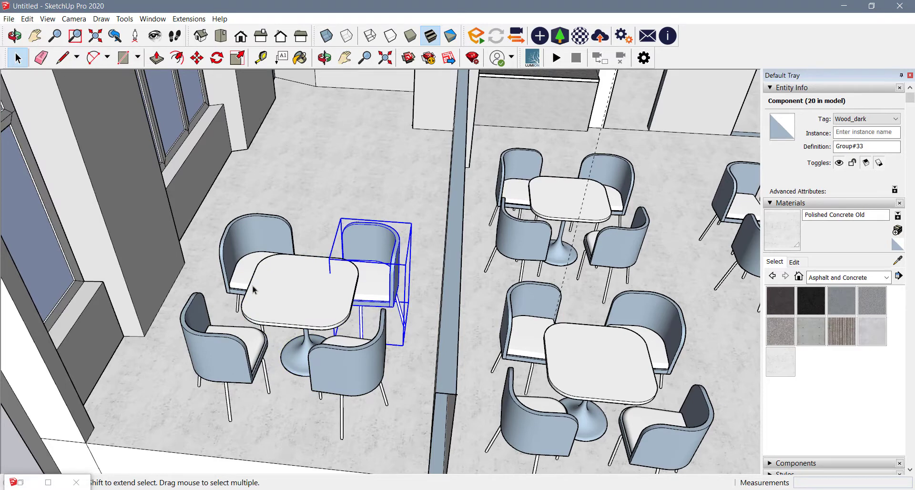
left_click(247, 267)
key("Delete")
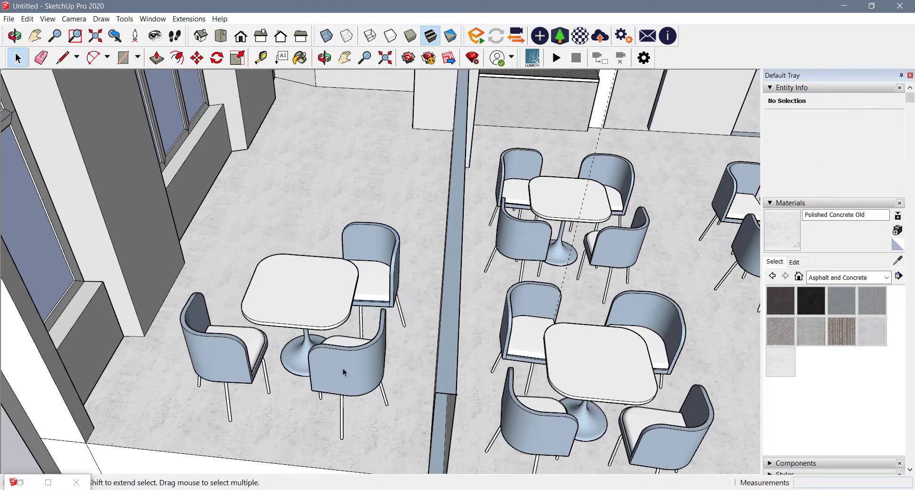
left_click(340, 373)
key("Delete")
- In top view, select the table and its two remaining chairs and combine them into one group
left_click(224, 40)
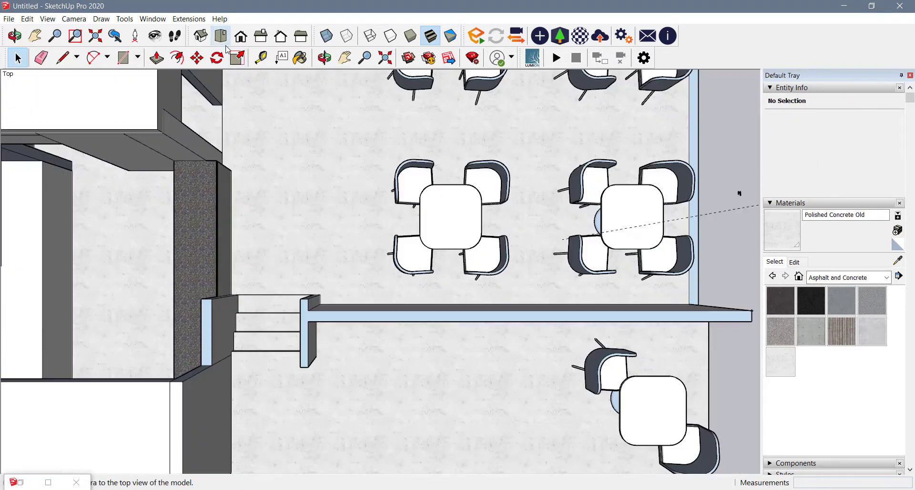
left_click_drag(643, 421, 400, 281)
scroll(382, 256, "up", 2)
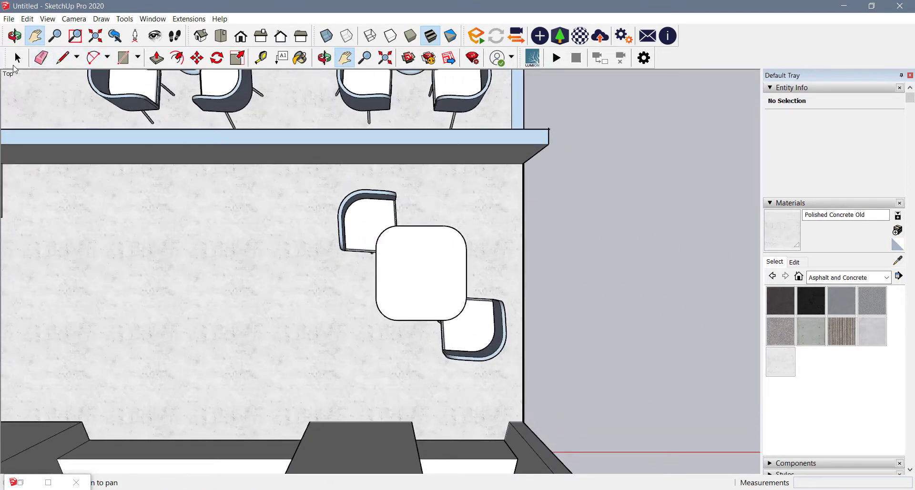
left_click(477, 331, "ctrl")
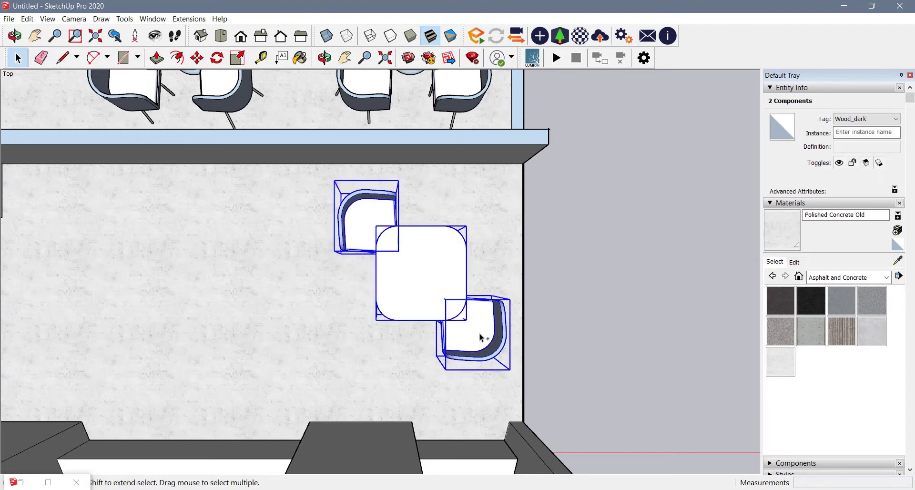
right_click(480, 334)
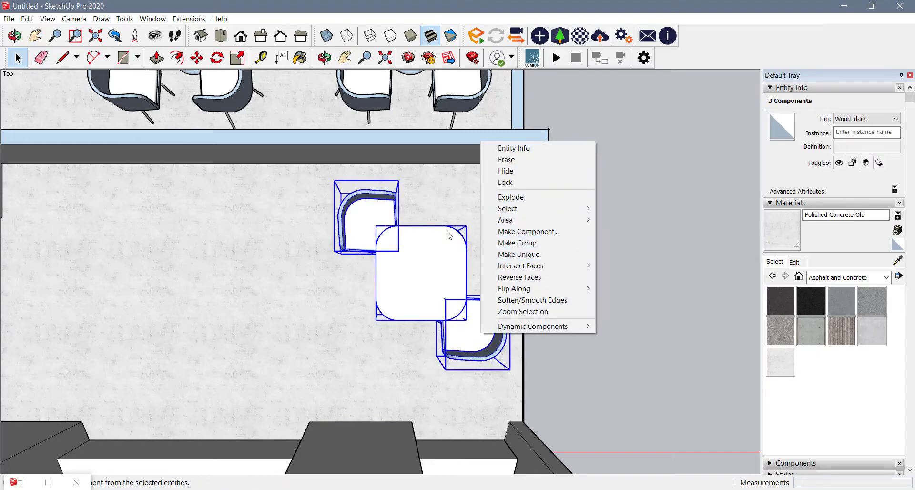
left_click(517, 242)
- Rotate the two-seat table group 45 degrees in plan
left_click(217, 58)
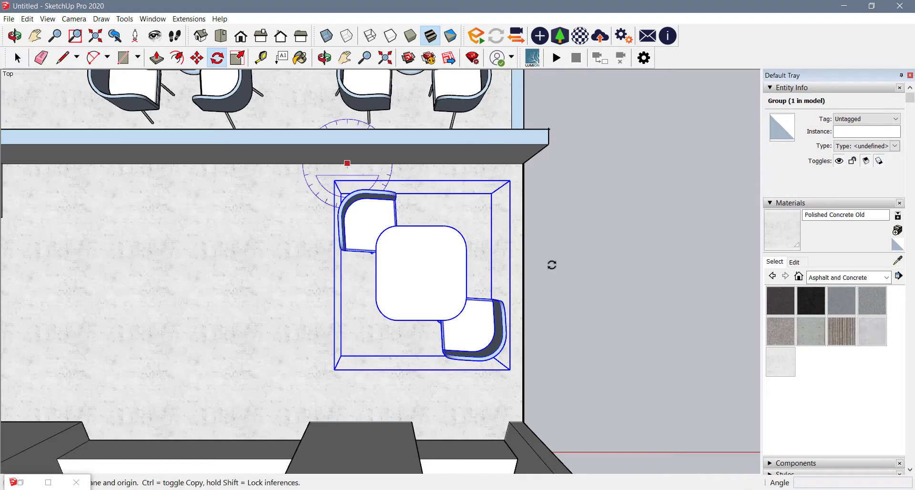
left_click(524, 244)
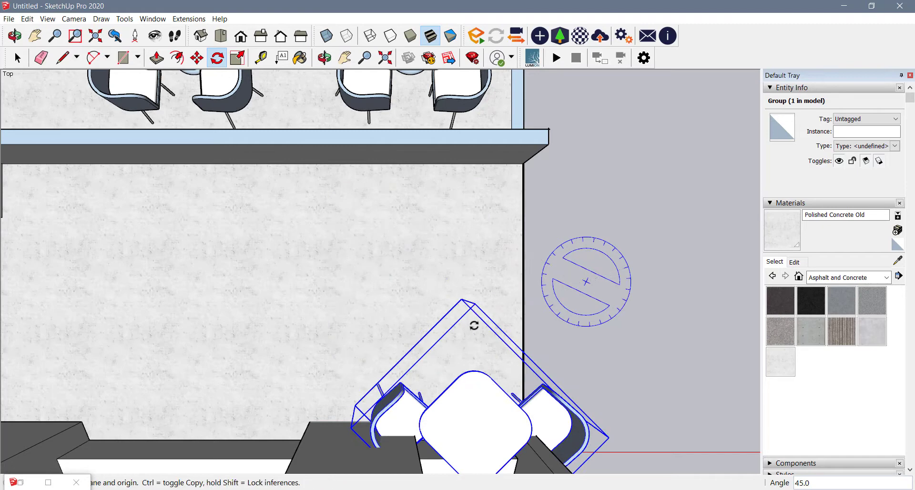
left_click(474, 325)
- Move the rotated two-seat group beside the partition on the raised floor, and shift it along the red axis toward the stairs
left_click(197, 58)
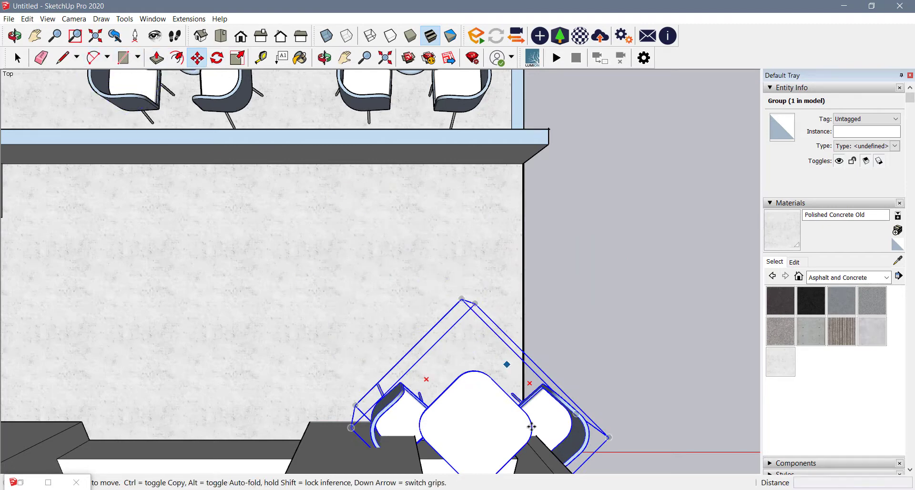
left_click(508, 423)
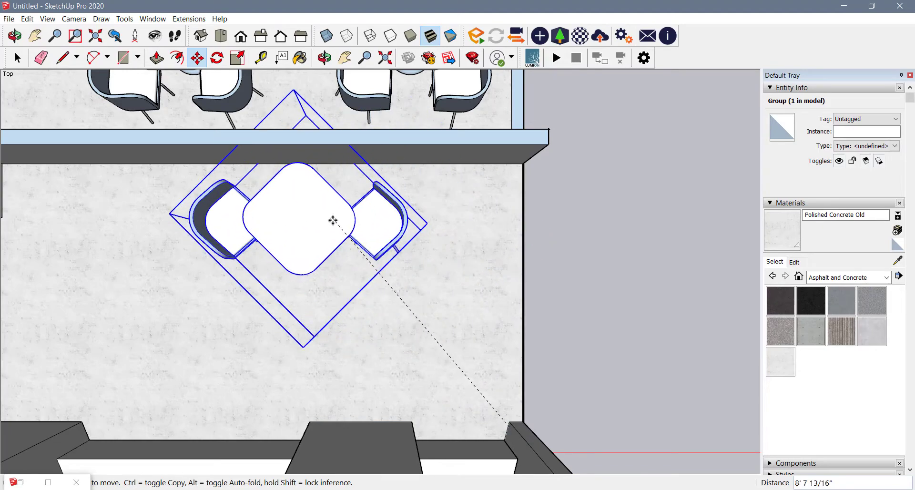
left_click(331, 220)
middle_click_drag(388, 286, 222, 311)
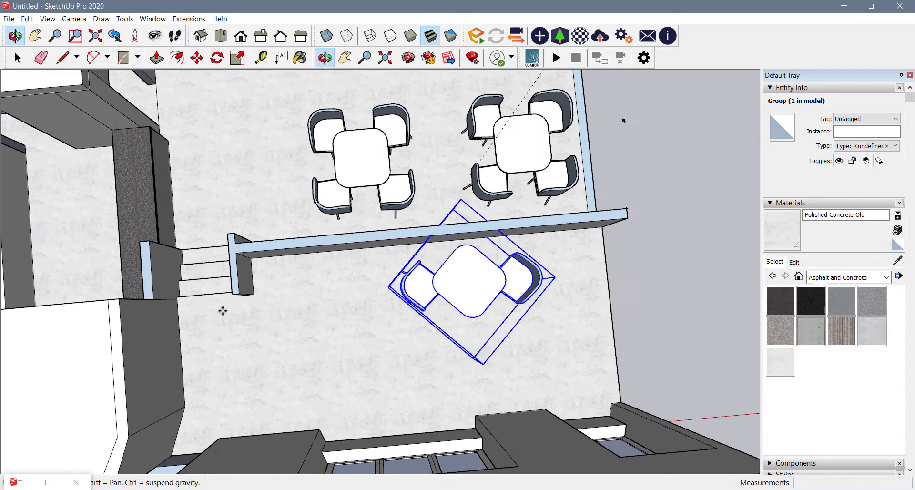
left_click(447, 289)
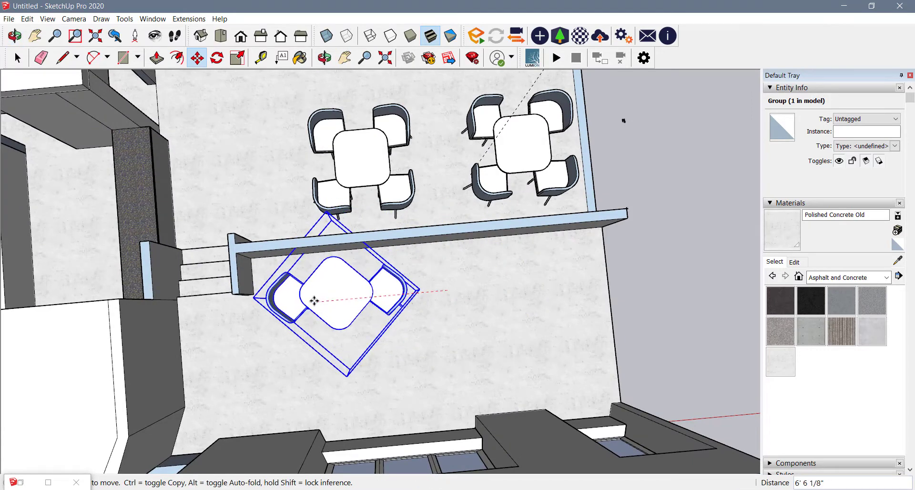
left_click(334, 301)
- Copy the two-seat group 9' 3 11/16" along the red axis away from the stairs, and clear the selection
key("ctrl")
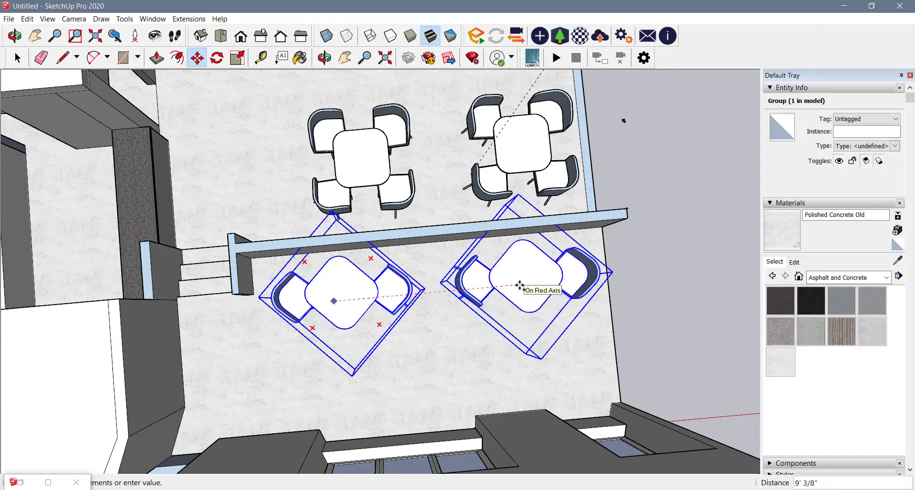
left_click(526, 286)
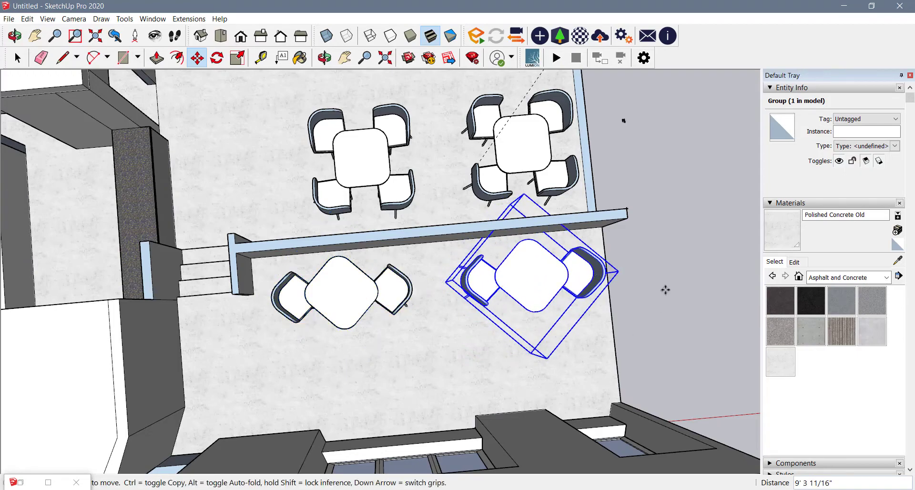
middle_click_drag(665, 290, 150, 138)
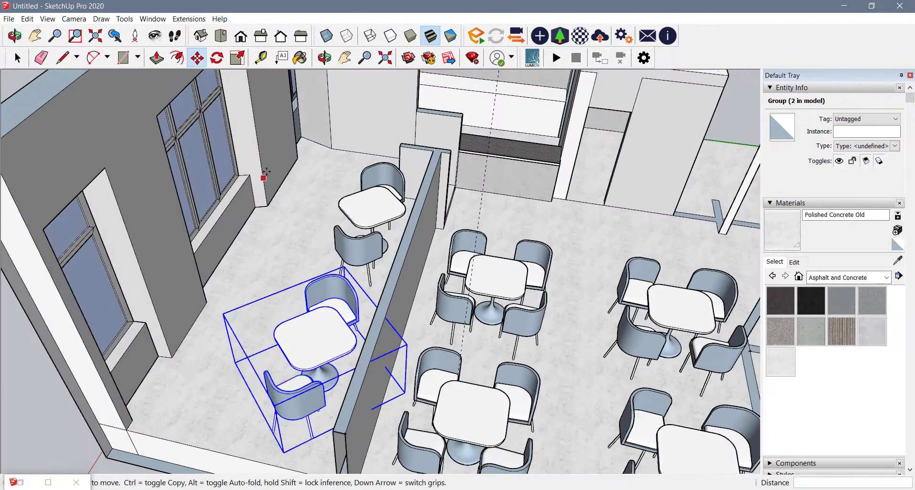
scroll(266, 173, "down", 2)
middle_click_drag(242, 323, 362, 192)
key("m")
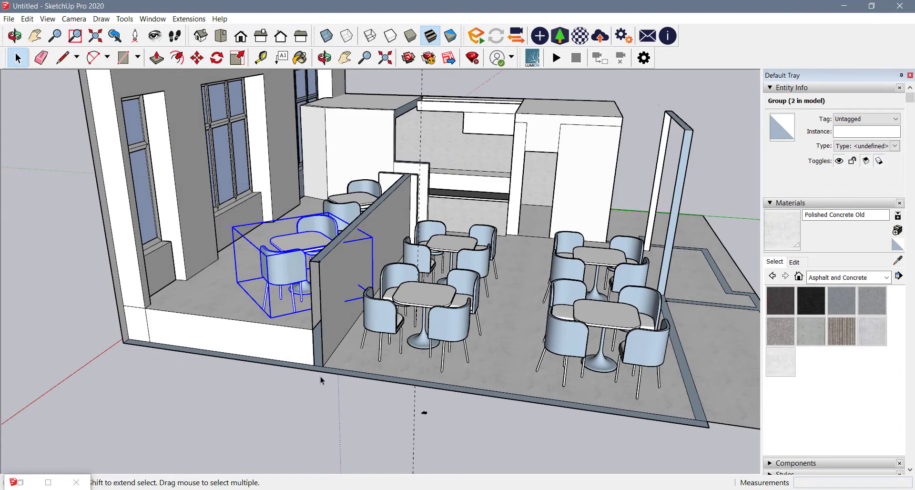
left_click(332, 403)
- Frame the furnished interior from above the seating area and start the Enscape live render of it
scroll(424, 315, "up", 4)
middle_click_drag(422, 311, 375, 398)
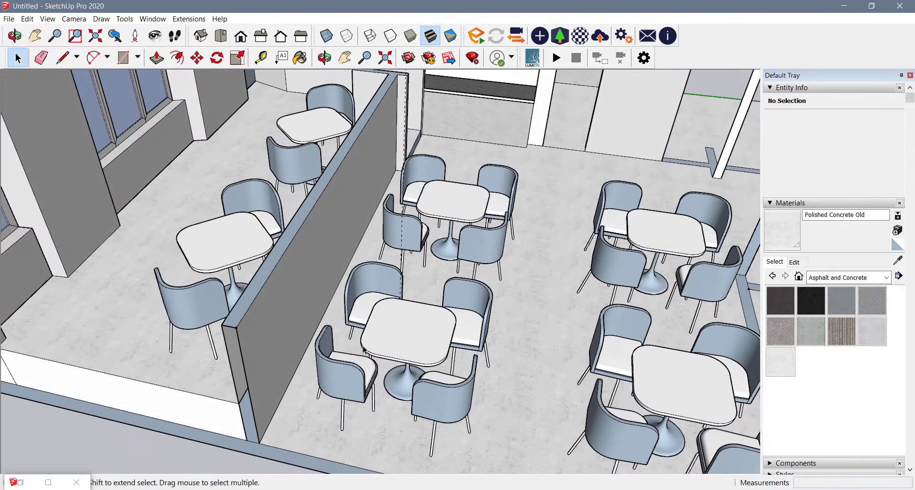
scroll(375, 398, "down", 4)
middle_click_drag(510, 209, 559, 262)
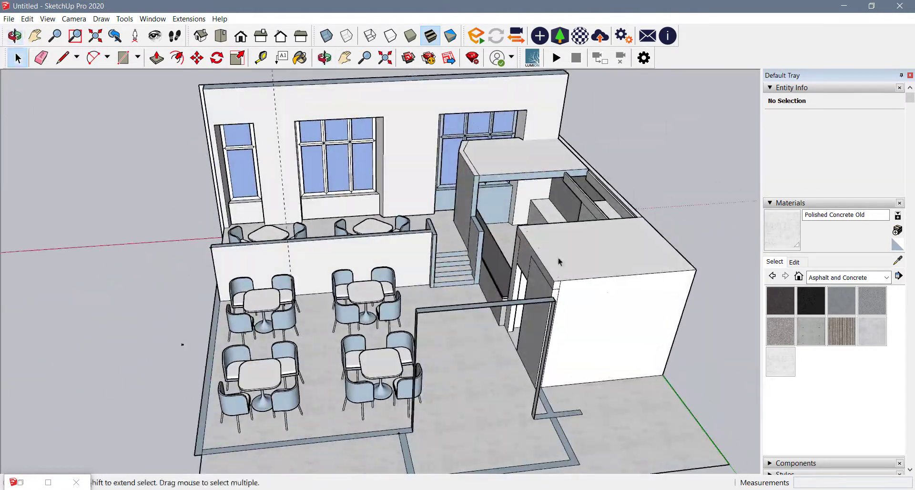
scroll(567, 249, "up", 3)
scroll(455, 275, "up", 3)
middle_click_drag(455, 276, 667, 224)
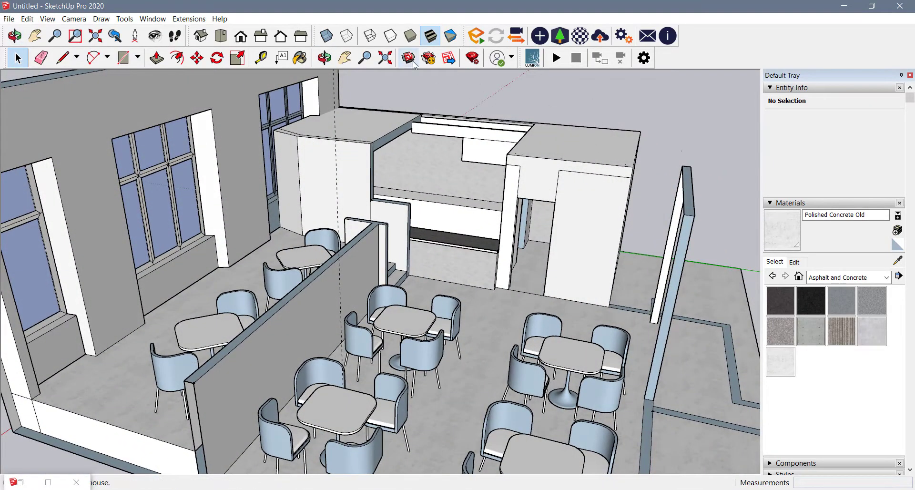
left_click(481, 41)
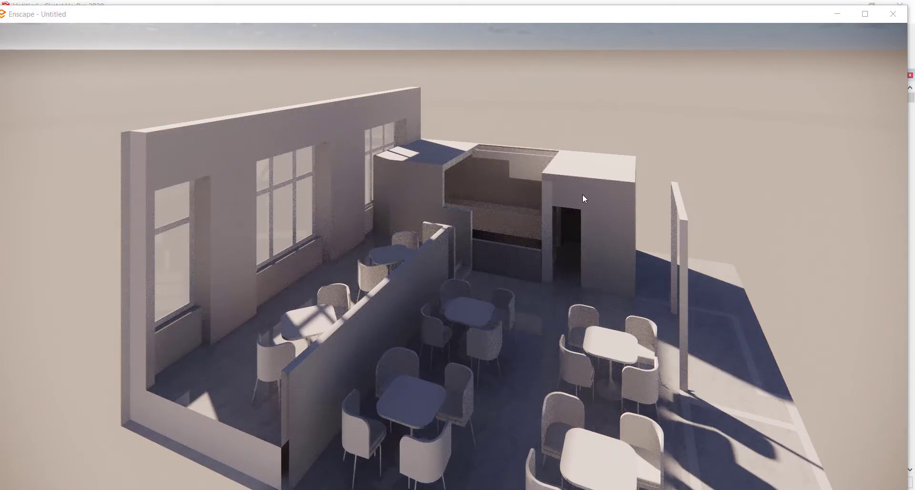
left_click(551, 489)
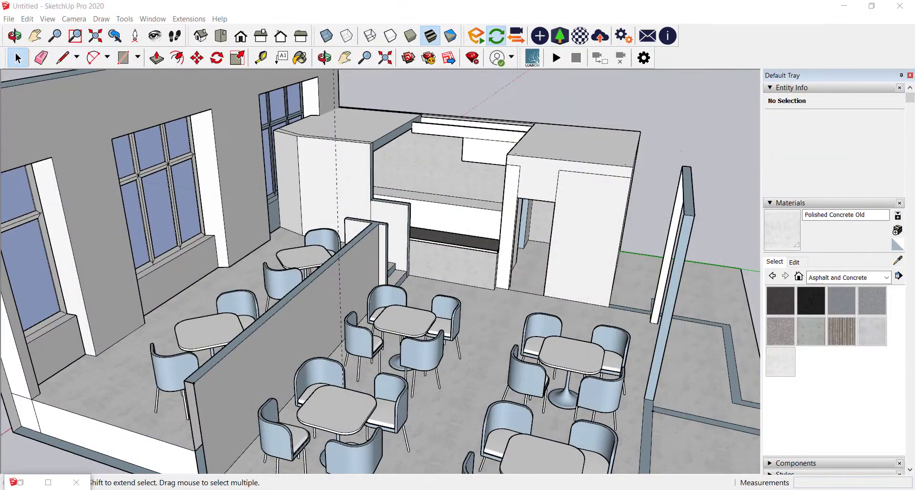
mouse_move(486, 486)
left_click(562, 453)
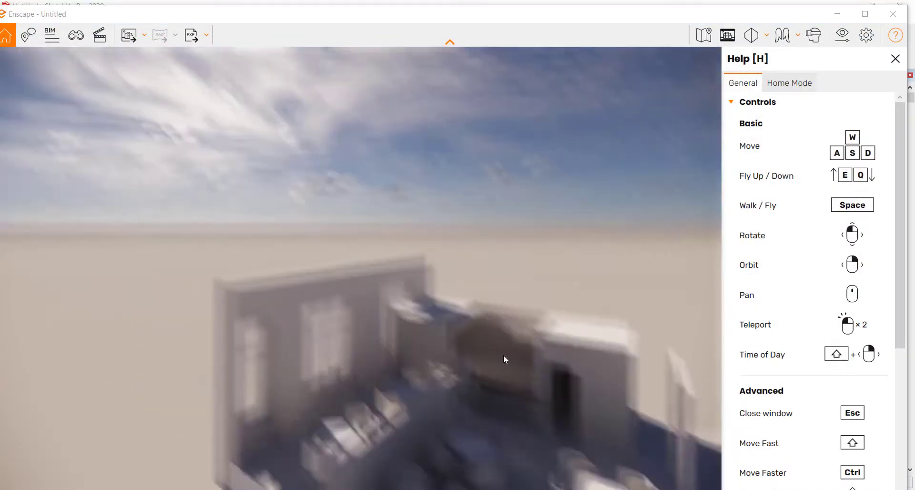
- Bring the Enscape camera down to the table sets and use the Two-Point projection
left_click_drag(503, 355, 350, 289)
left_click_drag(389, 310, 190, 136)
scroll(214, 152, "up", 5)
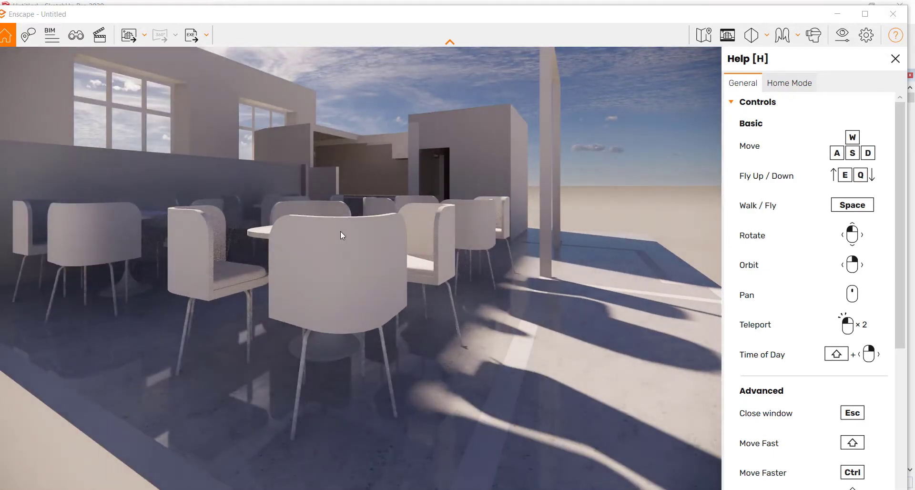
left_click_drag(340, 231, 2, 135)
left_click_drag(57, 253, 323, 218)
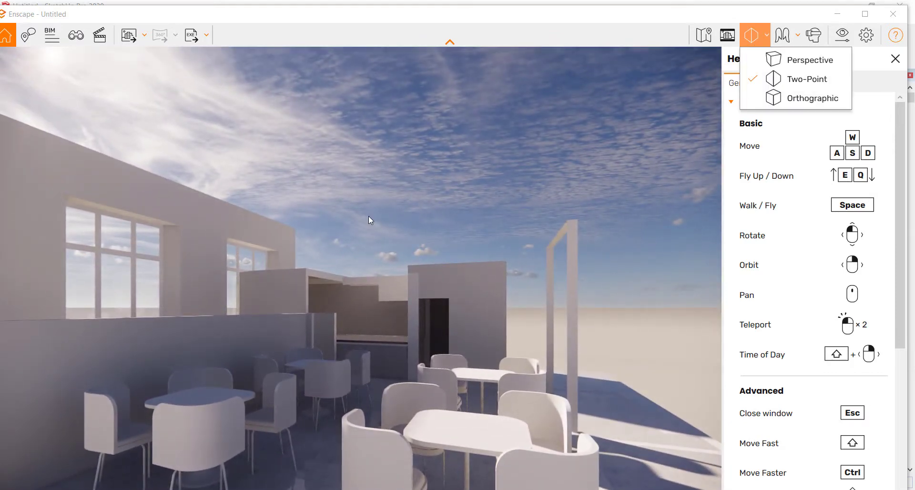
scroll(363, 283, "down", 3)
scroll(363, 283, "up", 2)
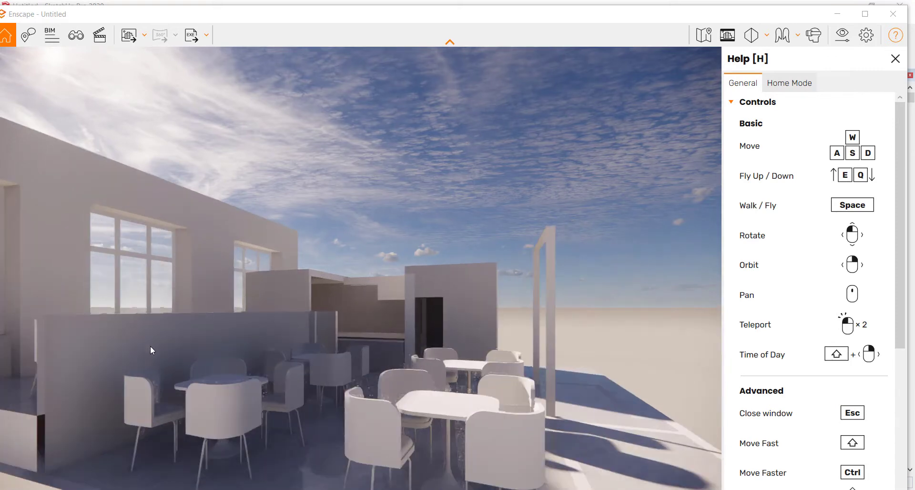
- Examine the rendered seating area from the open side, and minimise the render window to return to the SketchUp model
left_click_drag(150, 345, 121, 436)
middle_click_drag(381, 193, 476, 248)
middle_click_drag(476, 282, 309, 225)
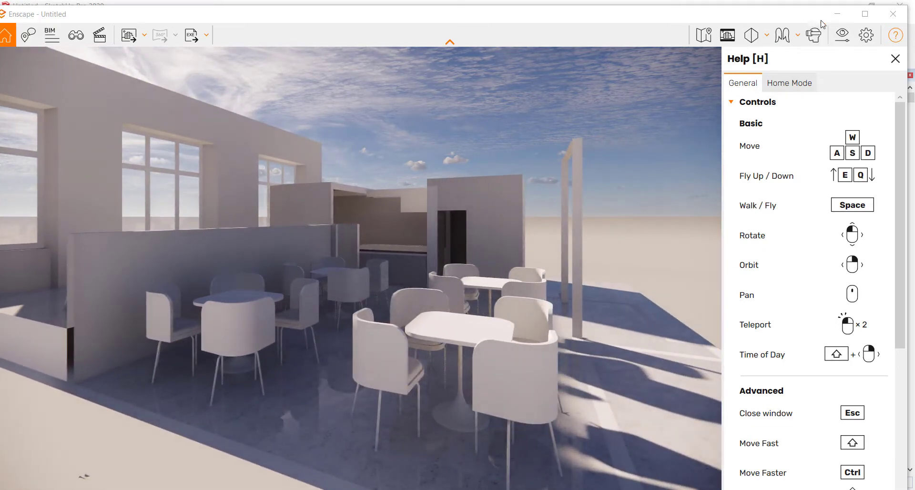
left_click(838, 13)
scroll(286, 190, "down", 3)
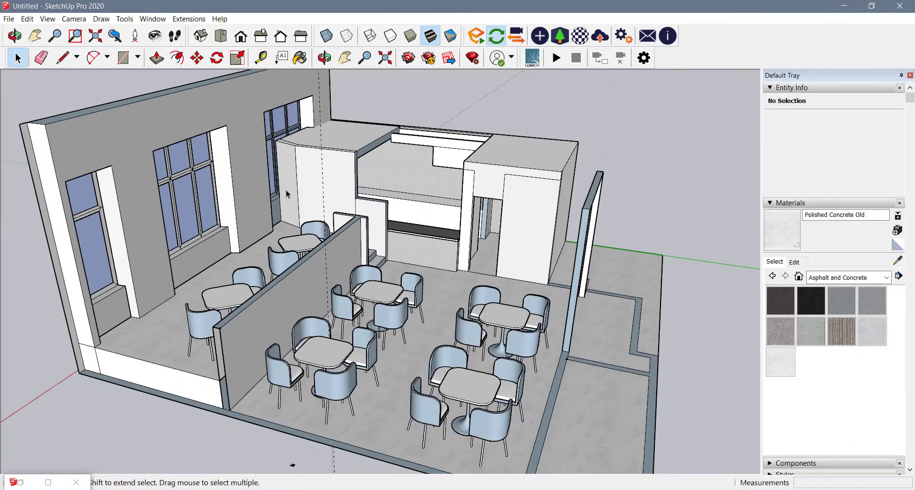
scroll(164, 234, "up", 1)
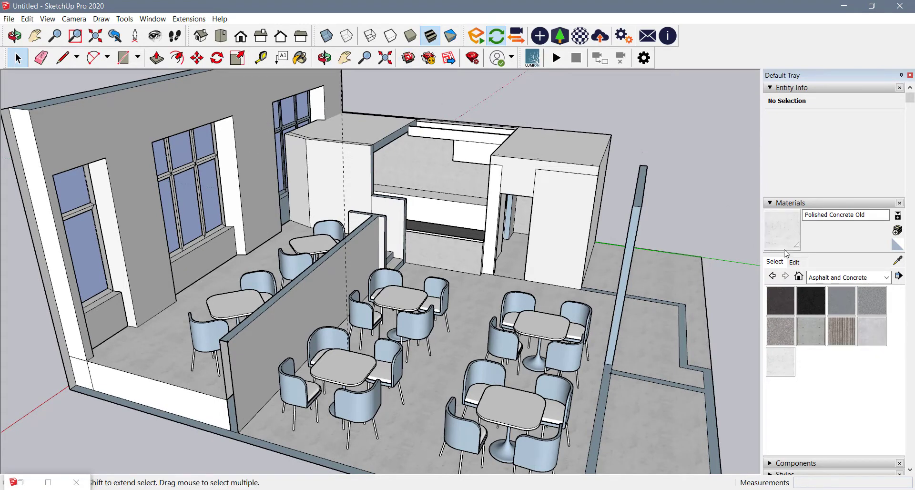
- Try the Carrera Marble stone material on the main floor under the four-chair table sets
left_click(886, 278)
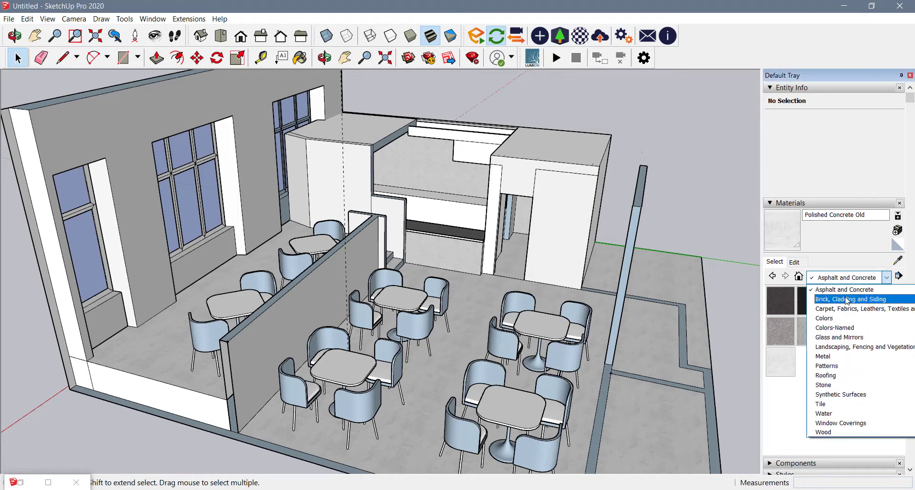
left_click(831, 385)
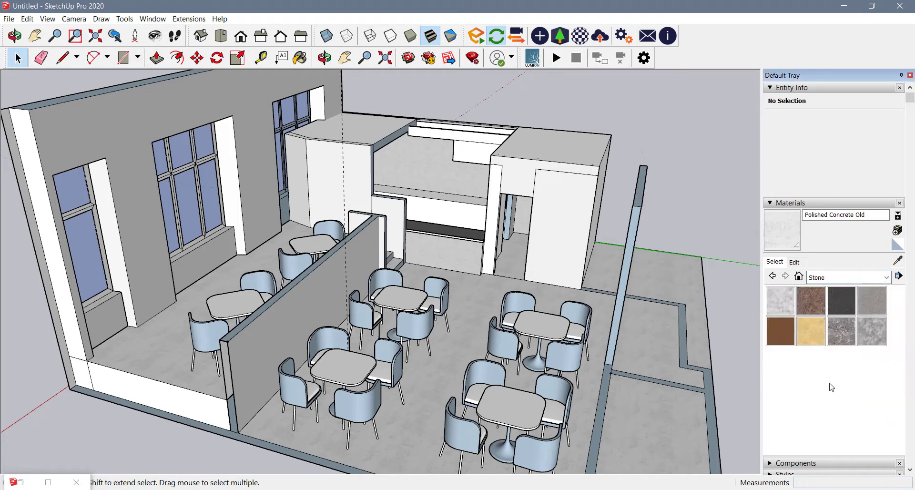
left_click(784, 310)
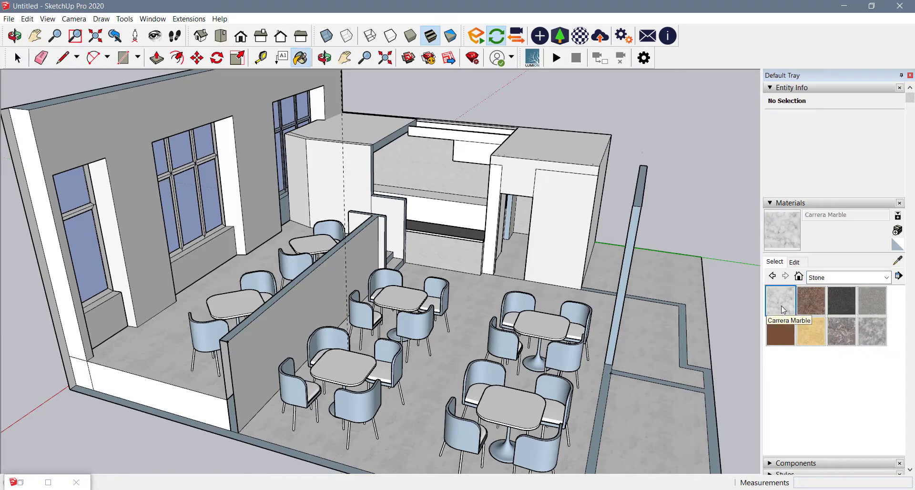
left_click(418, 406)
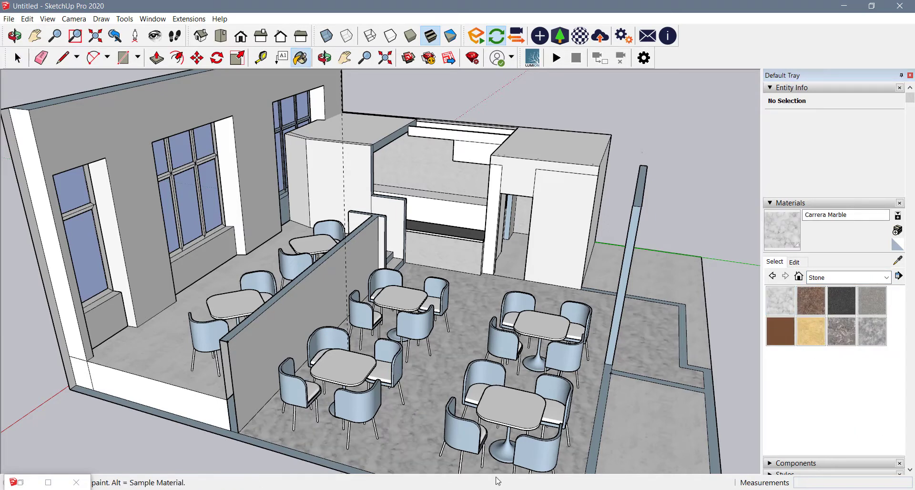
- Check the marble floor in the Enscape render, return to the SketchUp model, and undo the floor paint
left_click(607, 451)
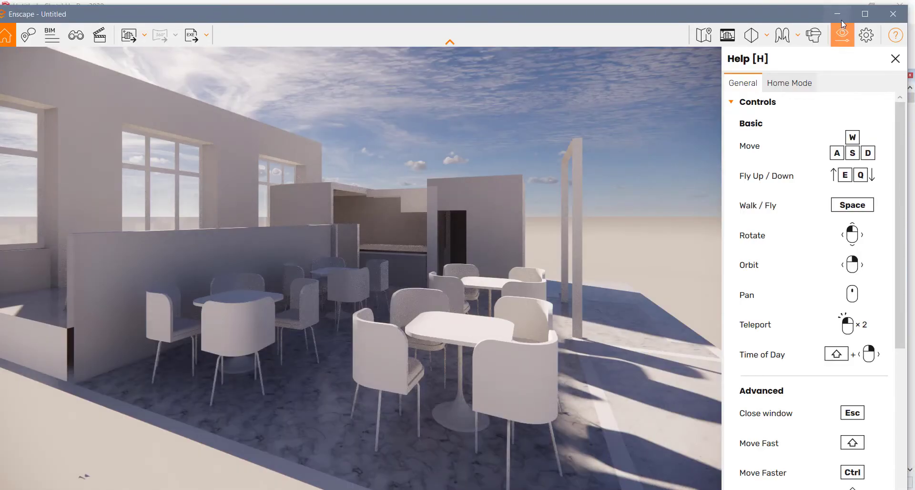
left_click(839, 15)
key("ctrl+z")
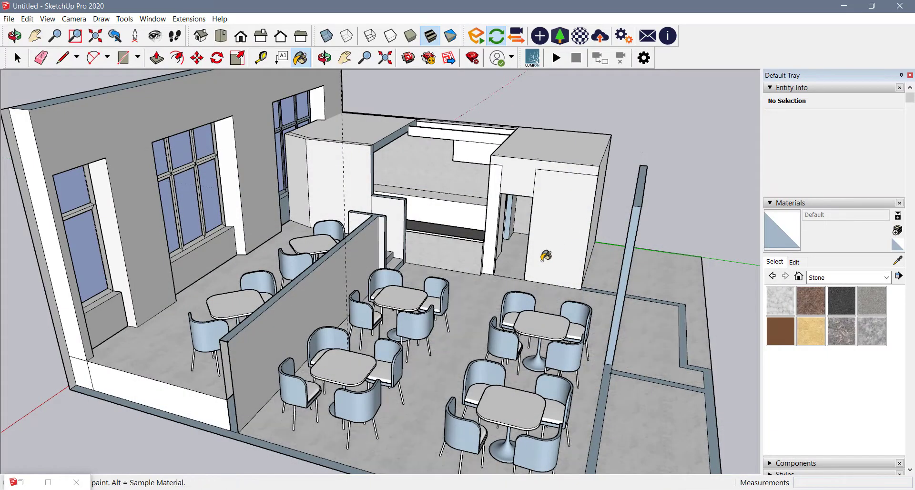
- Explode the four-chair table set nearest the open edge beside the partition wall three times, and clear the selection
scroll(196, 290, "up", 3)
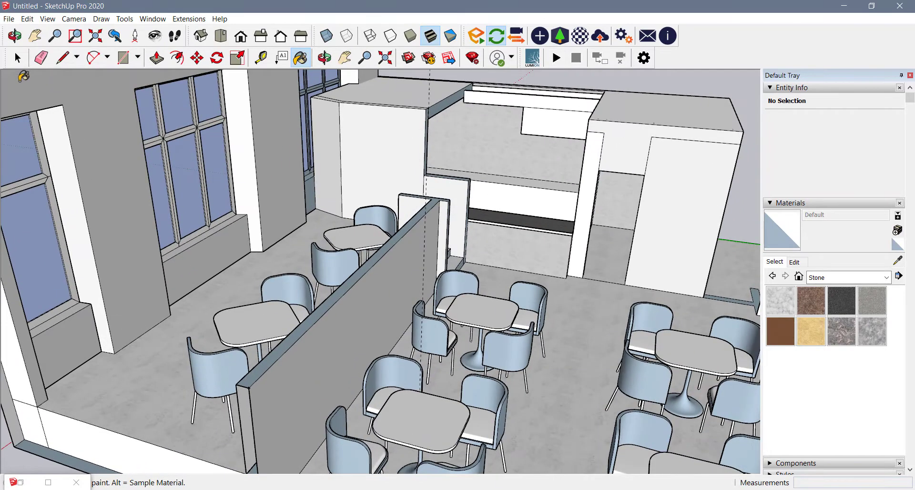
scroll(320, 138, "down", 3)
left_click(398, 353)
scroll(480, 300, "up", 3)
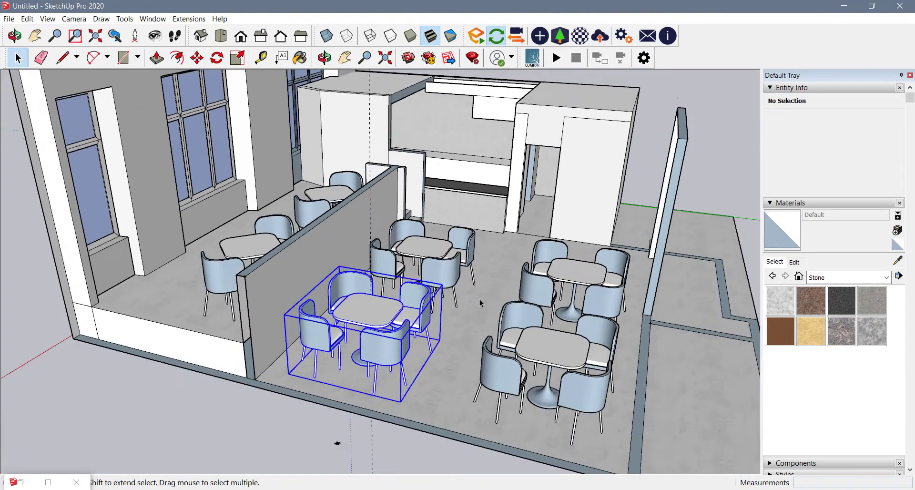
right_click(361, 342)
left_click(405, 170)
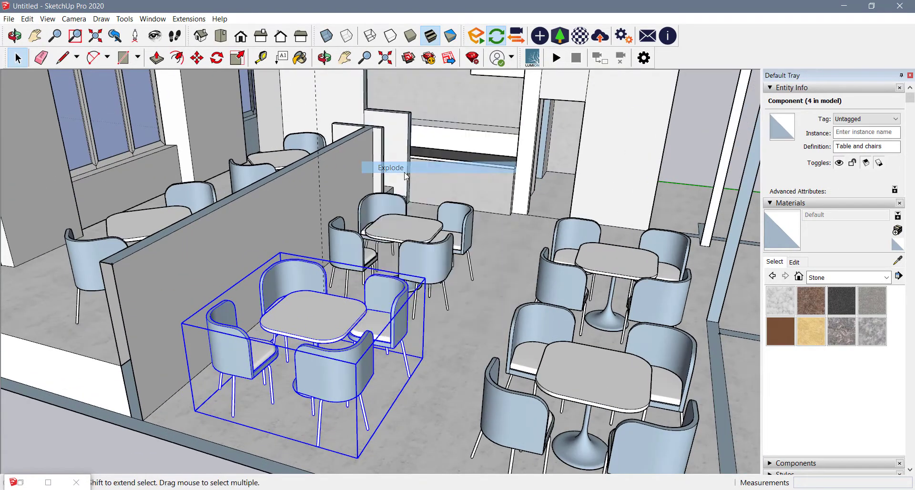
right_click(354, 308)
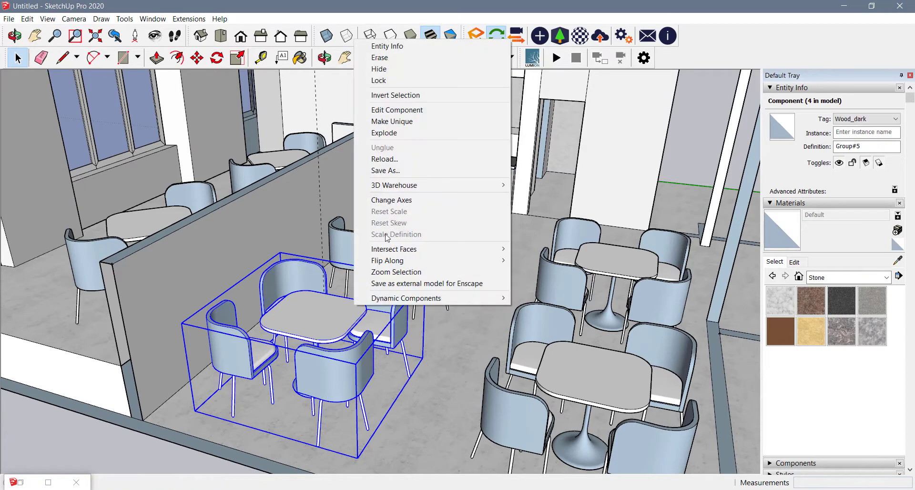
left_click(390, 134)
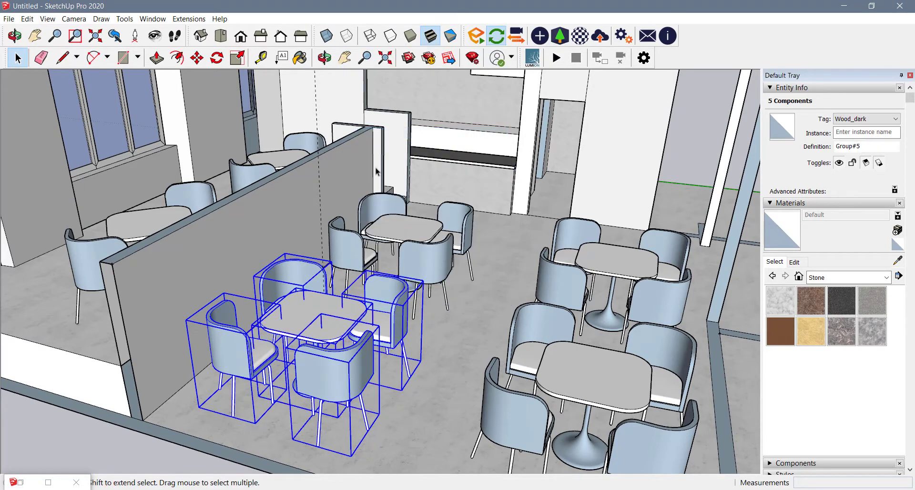
right_click(335, 320)
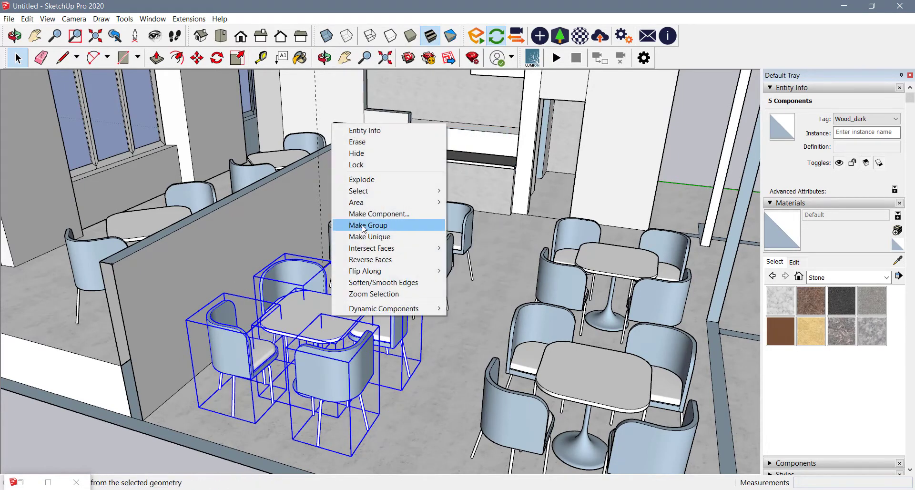
left_click(366, 180)
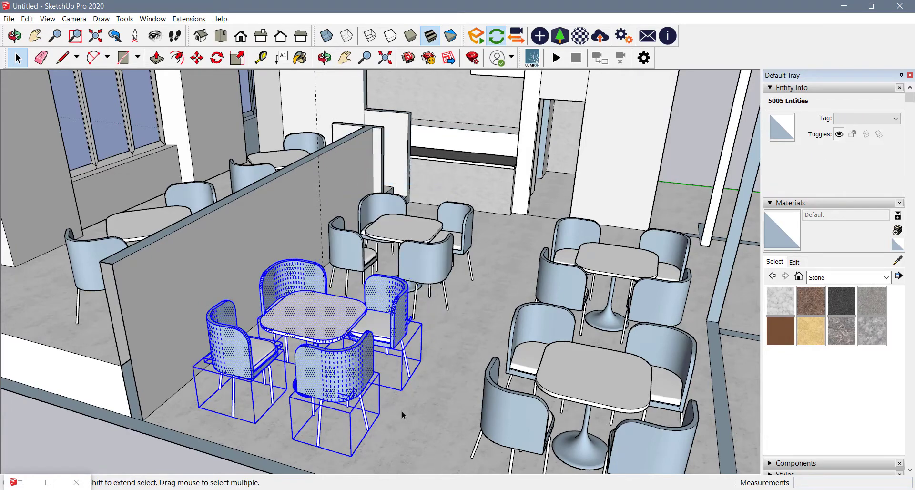
left_click(414, 409)
- Paint the outer backrest surface of the exploded set's front chair with Suede Green from the carpet, fabric and leather materials
left_click(359, 379)
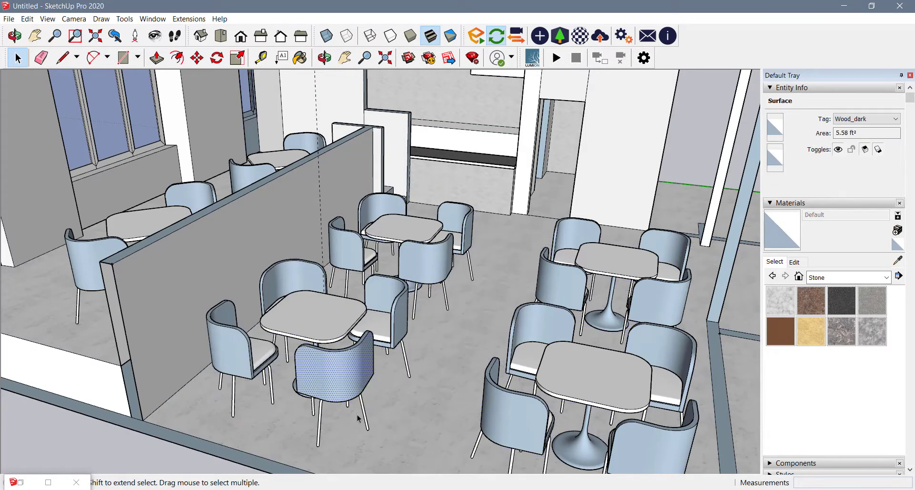
middle_click_drag(305, 406, 427, 384)
scroll(333, 423, "up", 3)
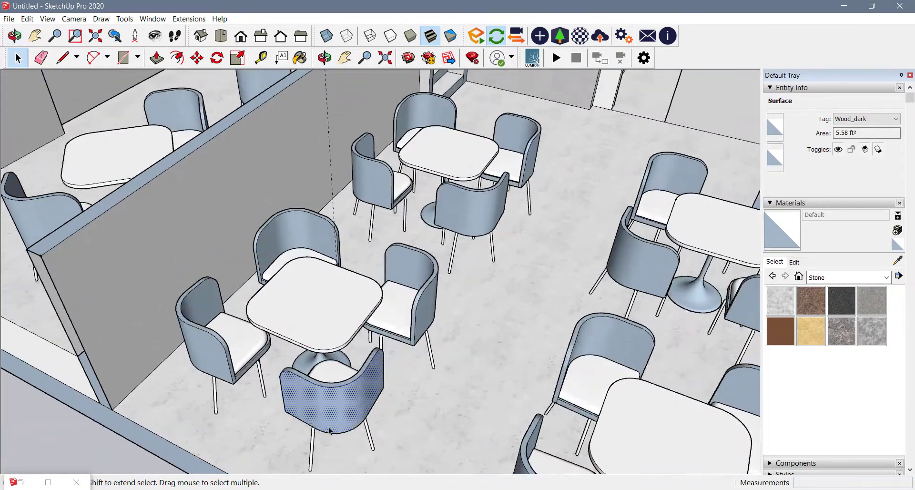
left_click(885, 278)
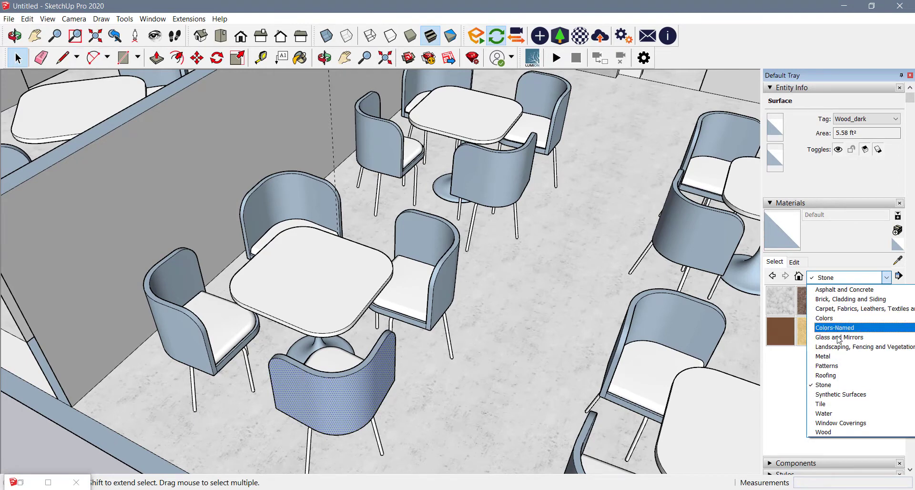
left_click(841, 309)
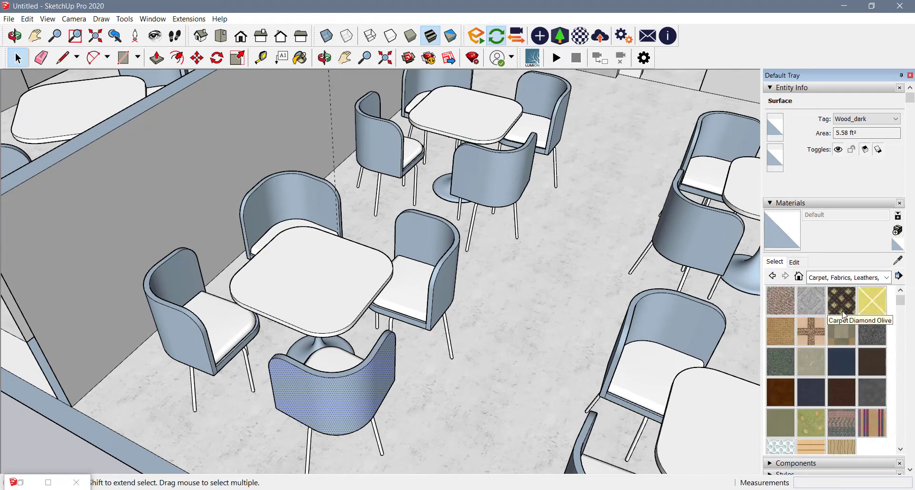
scroll(857, 315, "down", 3)
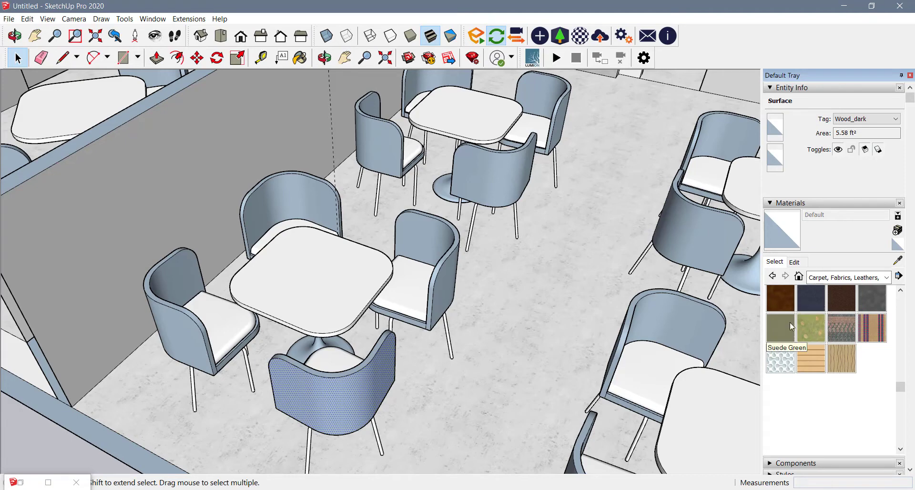
left_click(790, 323)
scroll(369, 383, "up", 3)
left_click(368, 378)
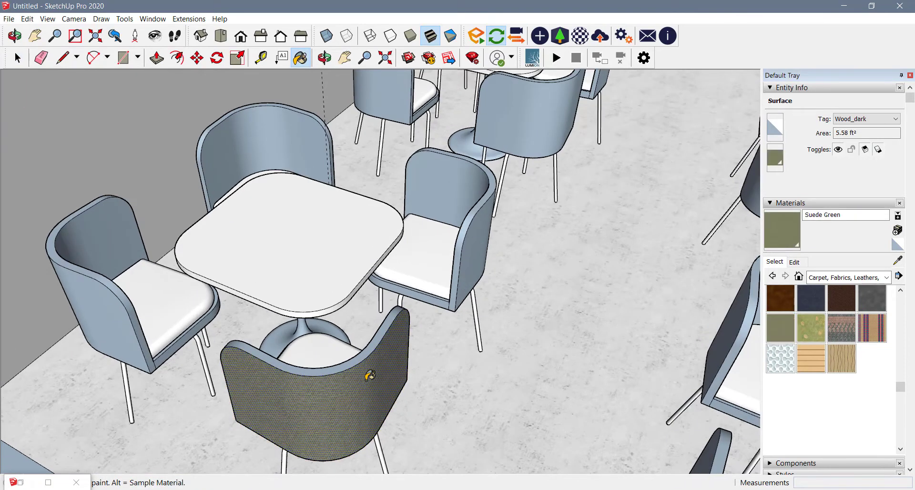
- Paint the outer backrest of the exploded set's left chair with Leather Red Brown
middle_click_drag(367, 412, 385, 338)
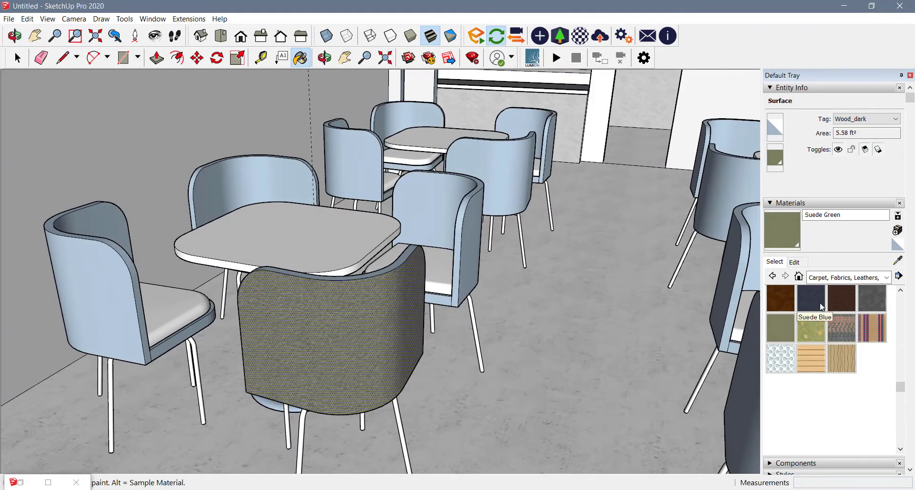
left_click(779, 300)
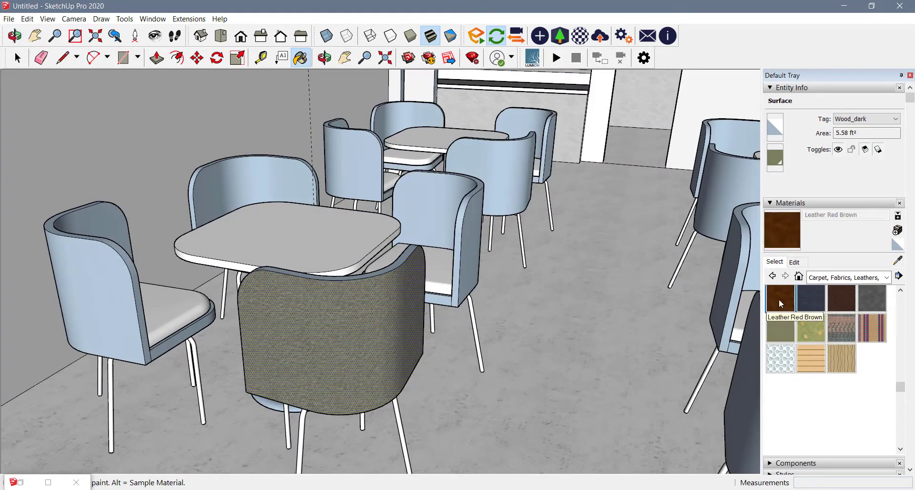
left_click(91, 279)
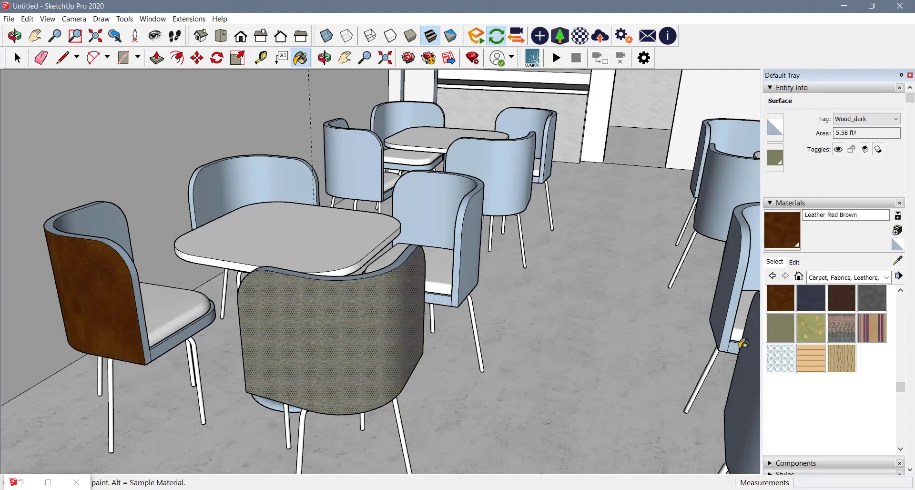
- Paint the outer backrest of the exploded set's right chair with Suede Blue
left_click(816, 299)
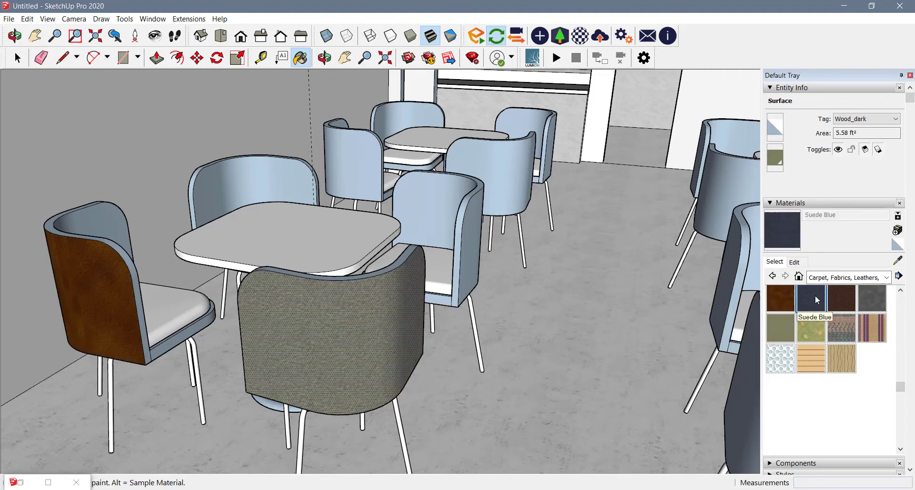
left_click(471, 226)
mouse_move(338, 332)
middle_mouse_down()
mouse_move(524, 415)
mouse_move(416, 402)
mouse_move(504, 360)
mouse_move(437, 430)
middle_mouse_up()
- Switch to the Enscape render and examine the three painted chairs up close and from farther back
mouse_move(486, 485)
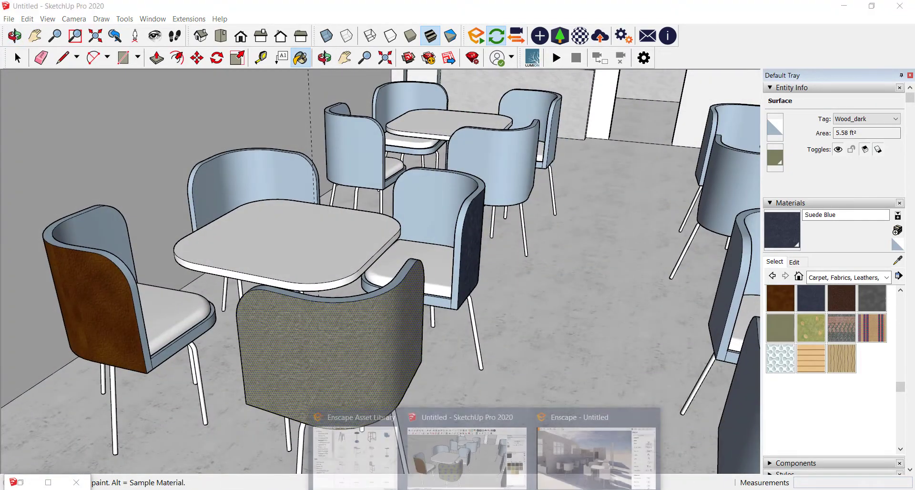
left_click(611, 431)
scroll(173, 298, "up", 5)
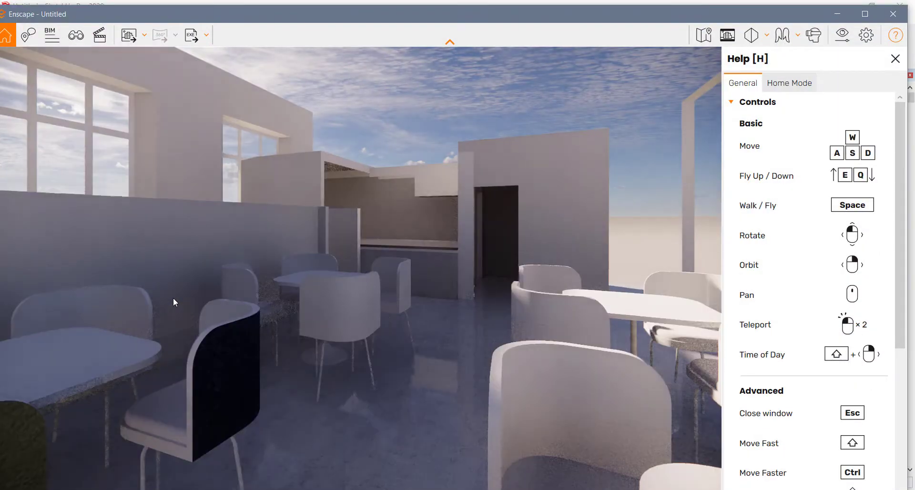
scroll(305, 316, "down", 4)
key("alt+Tab")
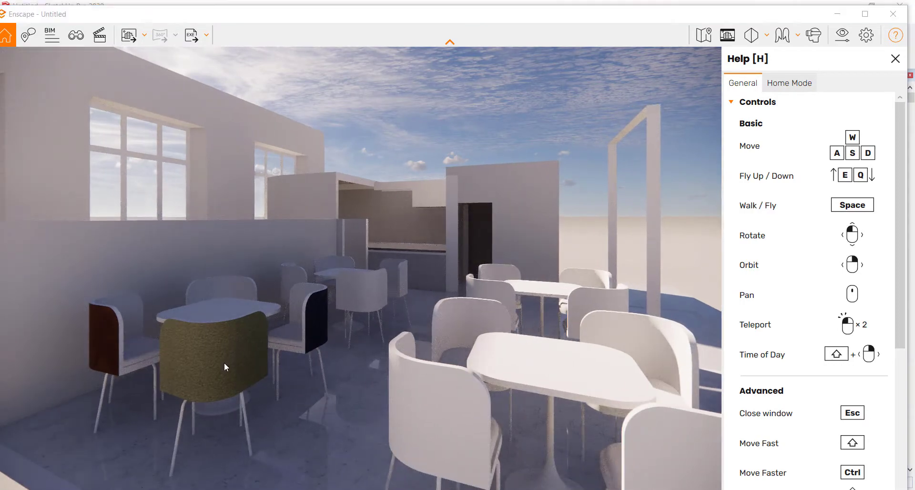
- Shift the Enscape time of day to bring direct sunlight onto the seating, and examine the painted chairs
right_click_drag(305, 317, 240, 361, "shift")
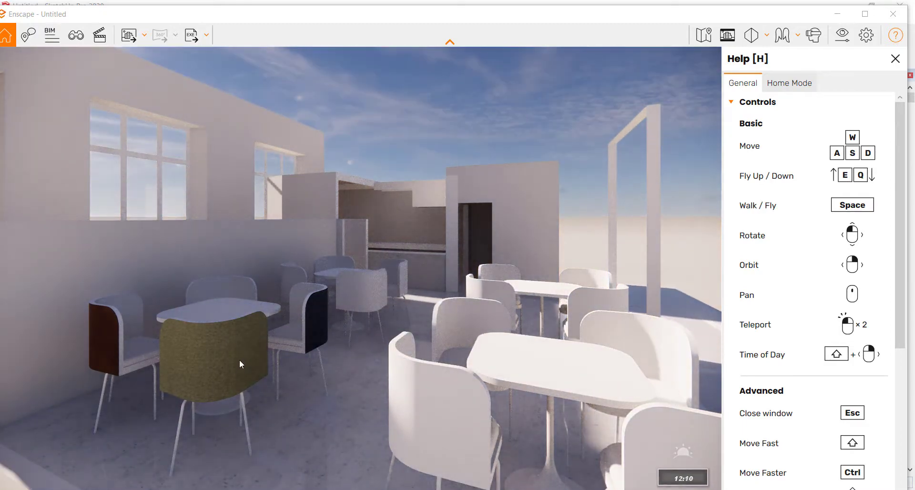
right_click_drag(441, 327, 322, 326, "shift")
scroll(185, 344, "up", 4)
scroll(245, 330, "down", 2)
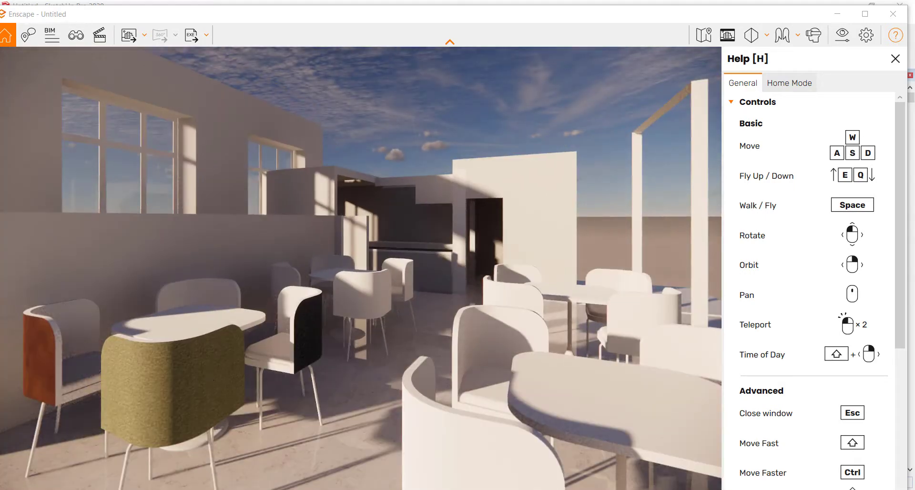
middle_click_drag(245, 330, 398, 327)
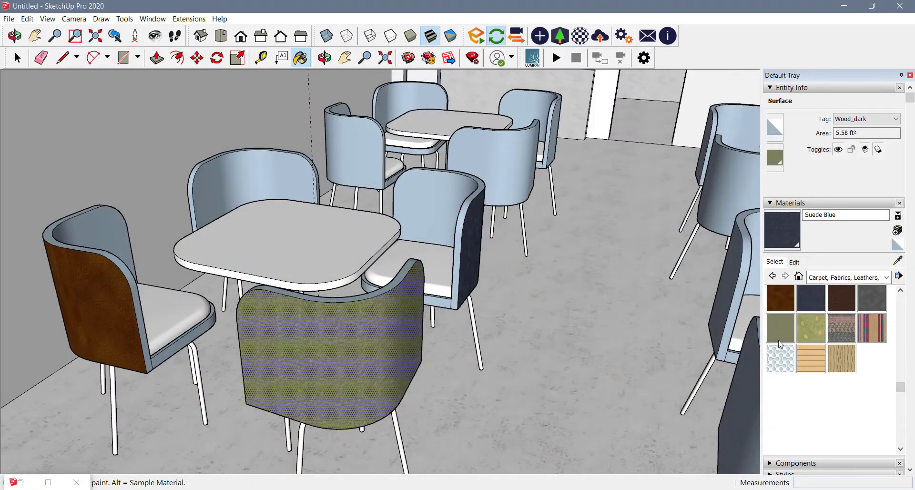
- Repaint the front chair's outer backrest in the SketchUp model with the orange-red Color B05 from the Colors collection
left_click(885, 278)
left_click(841, 318)
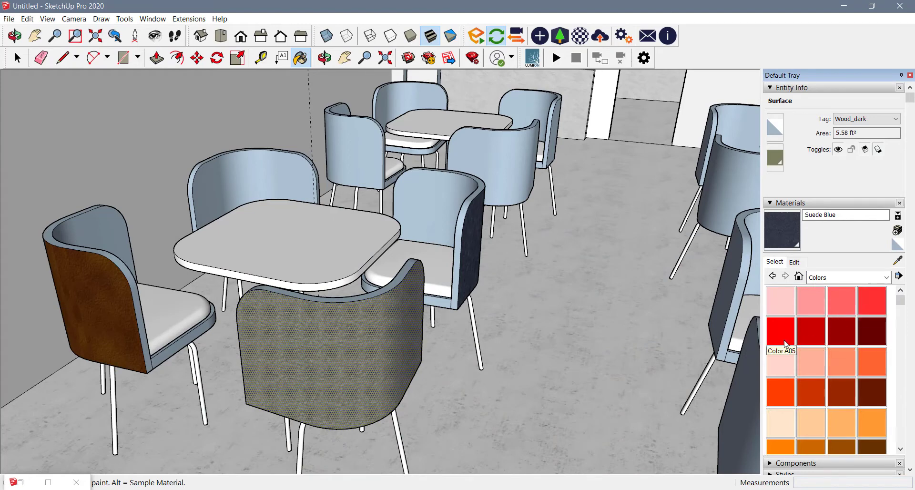
left_click(791, 383)
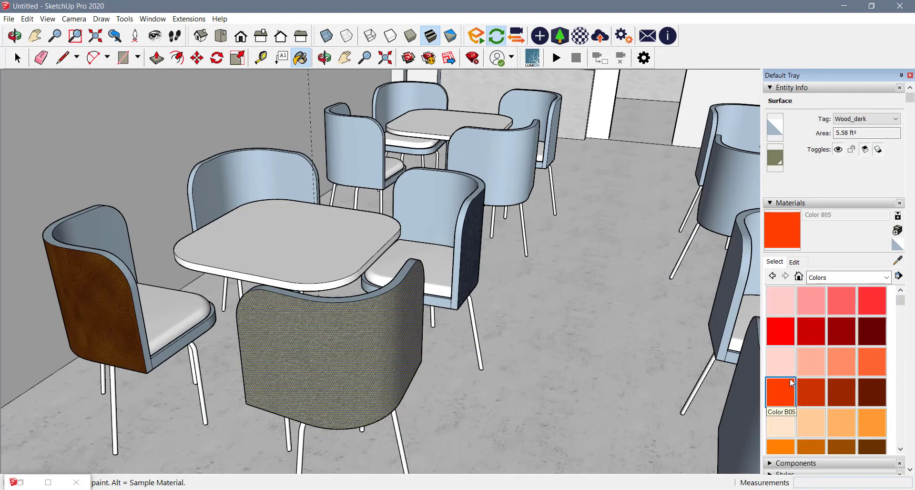
left_click(357, 324)
- Repaint the left chair's outer backrest with the yellow Color D05, and browse onward to the green and blue colours
scroll(865, 407, "down", 2)
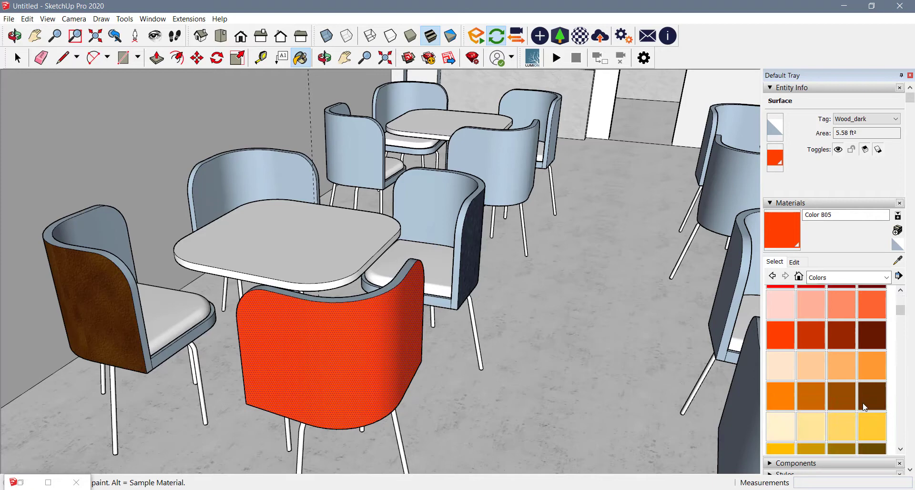
left_click(785, 402)
scroll(842, 419, "down", 2)
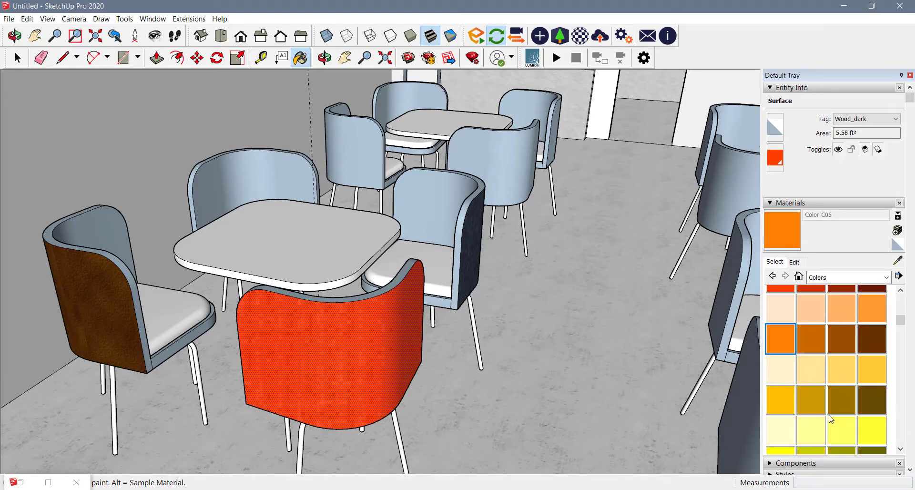
left_click(792, 398)
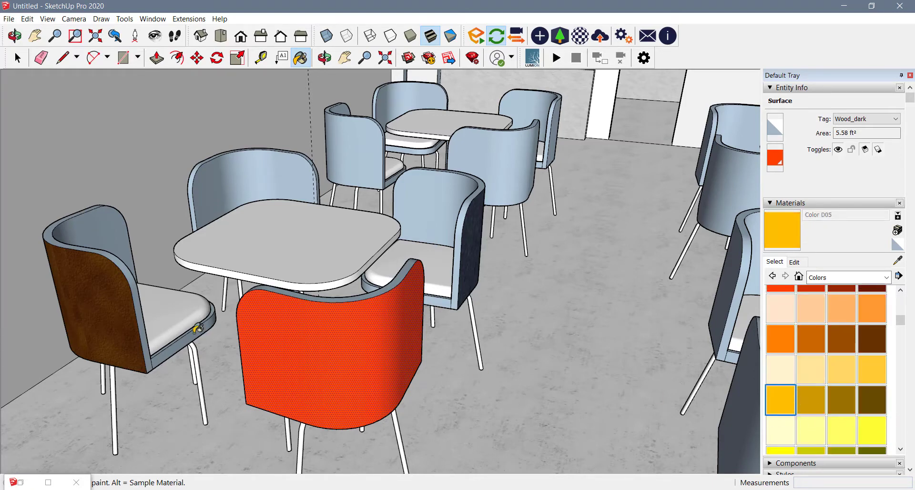
left_click(101, 298)
scroll(833, 332, "down", 8)
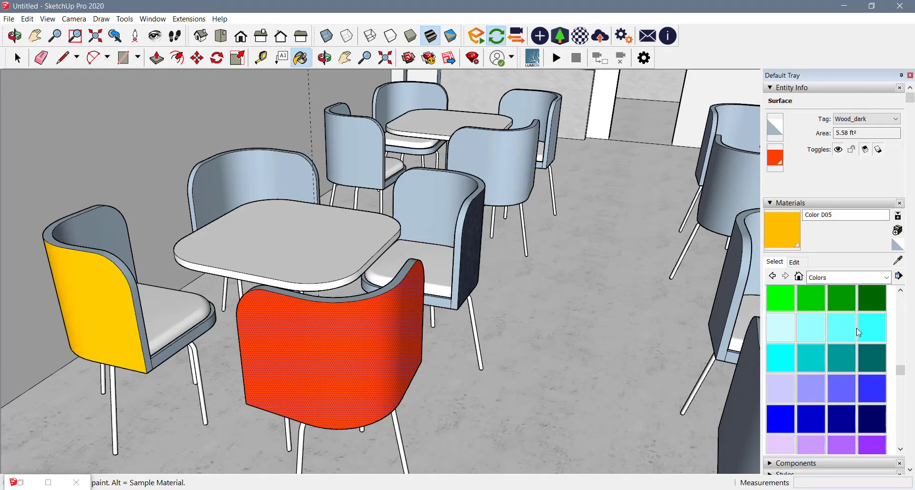
- Paint the right chair's outer backrest with the lavender Color I02 and check it in the Enscape render
scroll(824, 365, "down", 4)
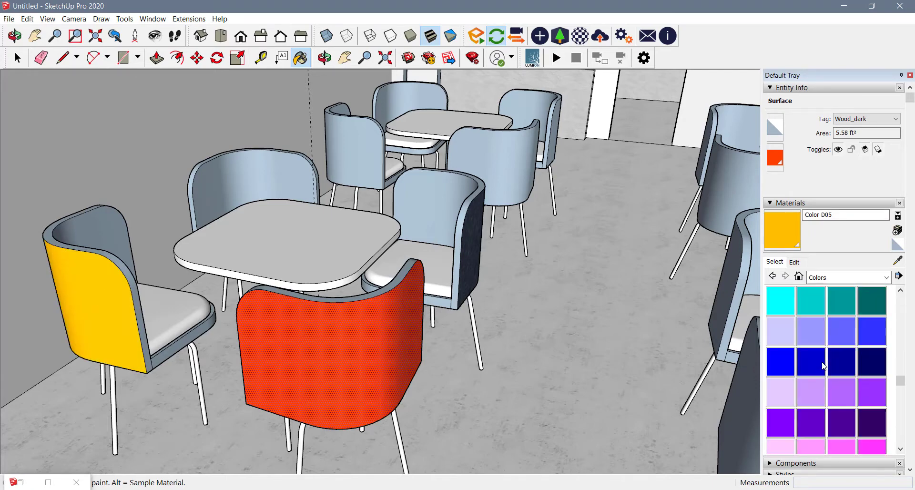
scroll(825, 366, "up", 2)
scroll(858, 361, "down", 6)
scroll(858, 361, "up", 6)
left_click(811, 339)
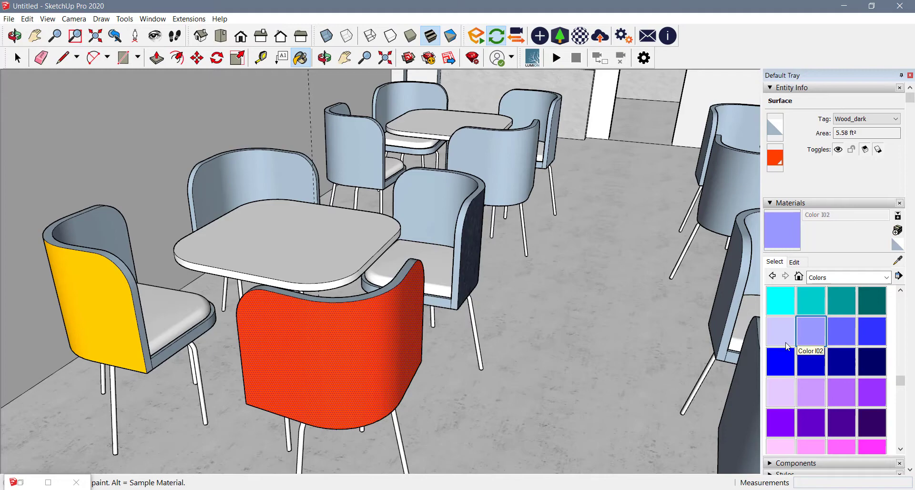
left_click(465, 261)
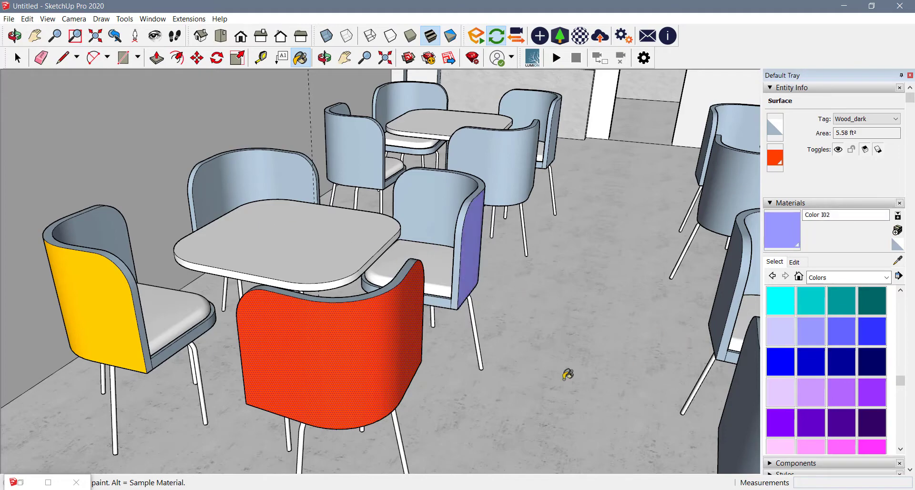
left_click(553, 447)
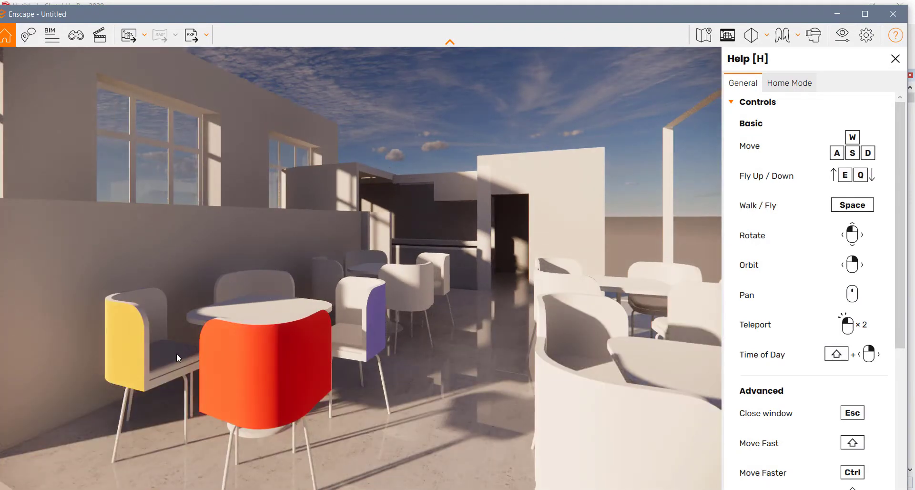
left_click(837, 14)
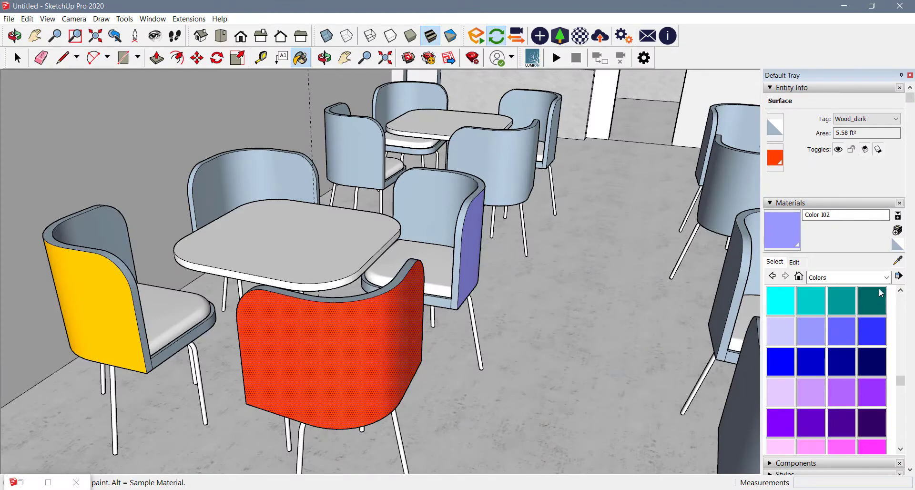
- Sample the orange-red Color B05 from the front chair and paint the right chair's backrest, rim and seat frame with it
left_click(897, 260)
left_click(357, 326)
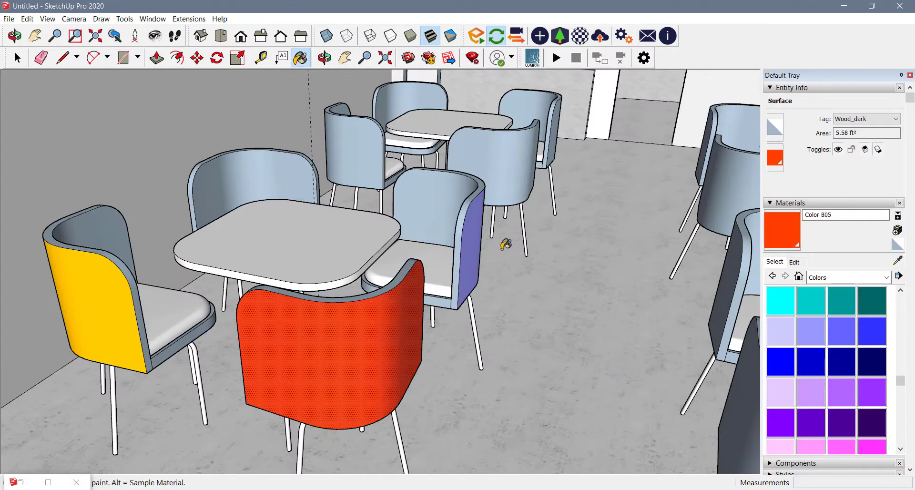
left_click(474, 237)
scroll(414, 219, "up", 2)
left_click(418, 196)
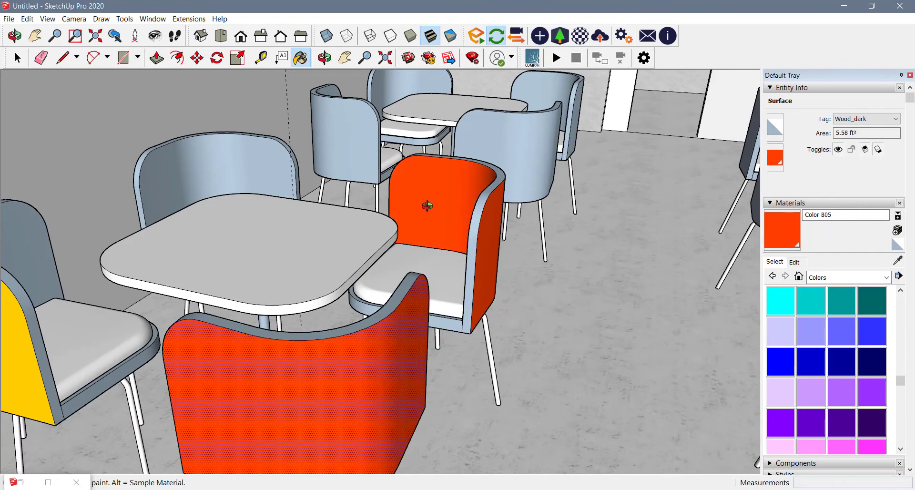
middle_click_drag(425, 204, 495, 265)
left_click(490, 214)
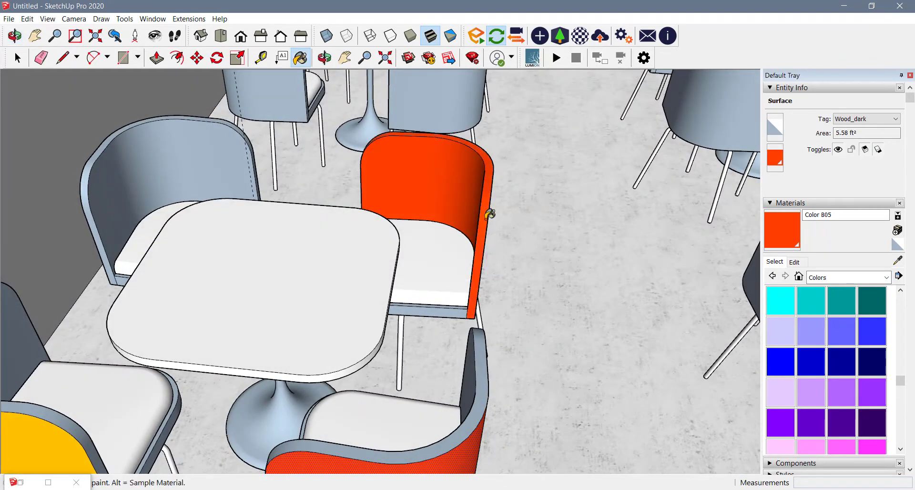
left_click(444, 307)
scroll(444, 305, "up", 4)
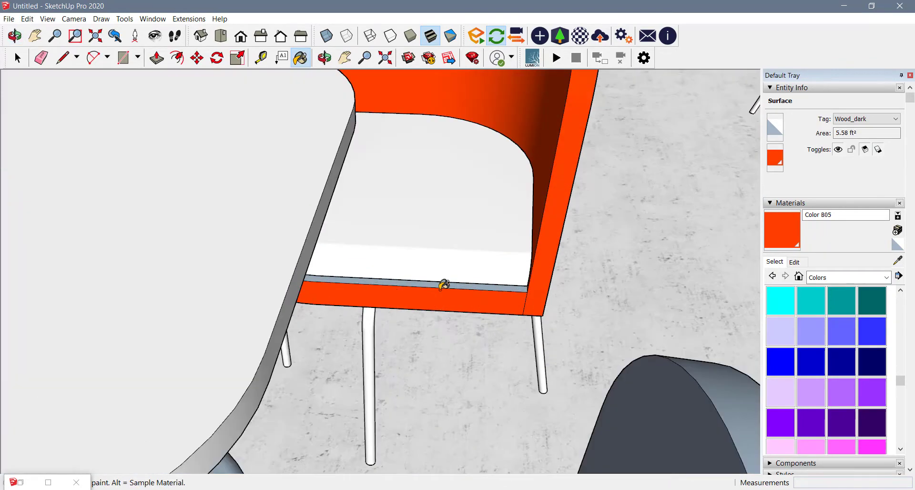
left_click(443, 280)
- Paint the left chair's inner backrest with the orange-red Color B05
mouse_move(444, 312)
middle_mouse_down()
mouse_move(394, 241)
mouse_move(442, 249)
mouse_move(453, 220)
mouse_move(419, 261)
mouse_move(431, 282)
mouse_move(566, 230)
middle_mouse_up()
scroll(544, 245, "down", 3)
scroll(519, 237, "down", 4)
mouse_move(496, 312)
middle_mouse_down()
mouse_move(319, 336)
mouse_move(312, 329)
middle_mouse_up()
scroll(276, 236, "up", 1)
scroll(277, 235, "up", 2)
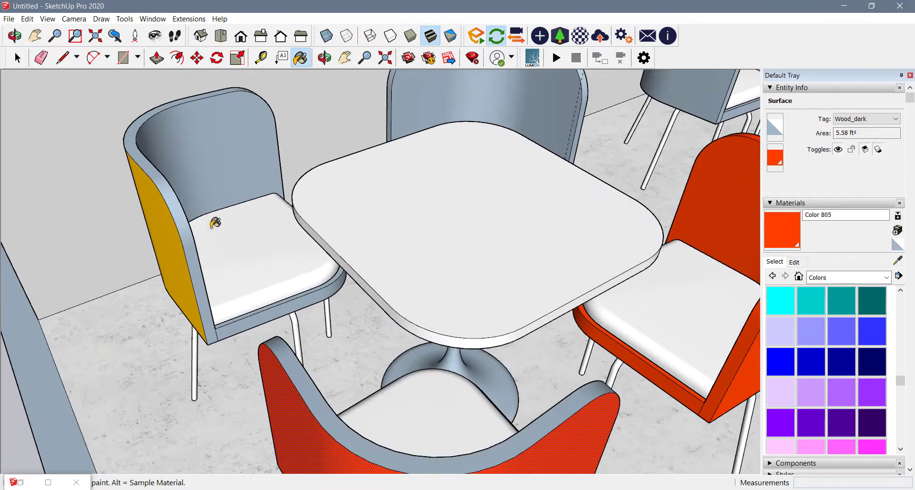
left_click(144, 172)
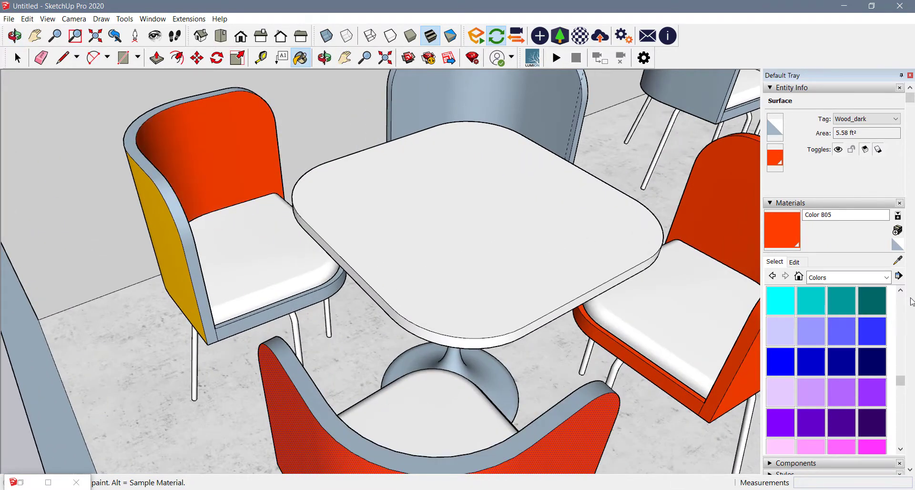
- Sample the yellow Color D05 from the left chair and paint the back chair's backrest, rim and seat frame with it
left_click(166, 247, "alt")
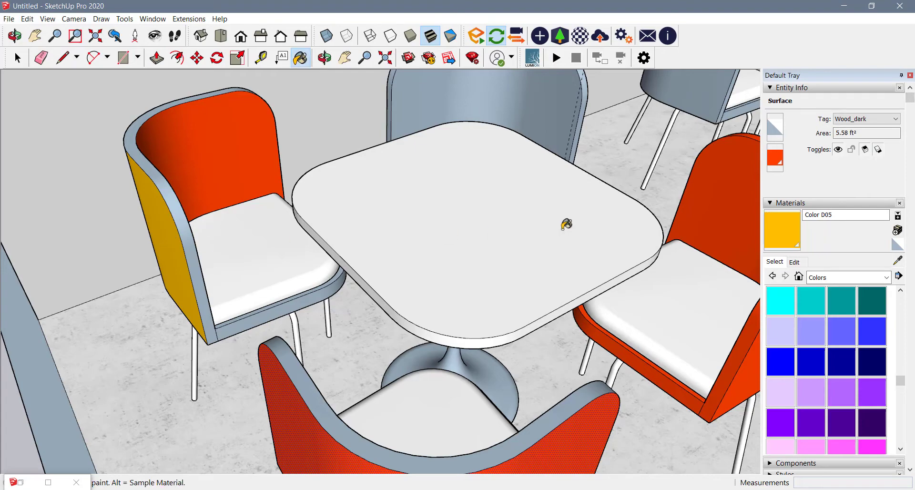
left_click(558, 118)
middle_click_drag(576, 210, 267, 188)
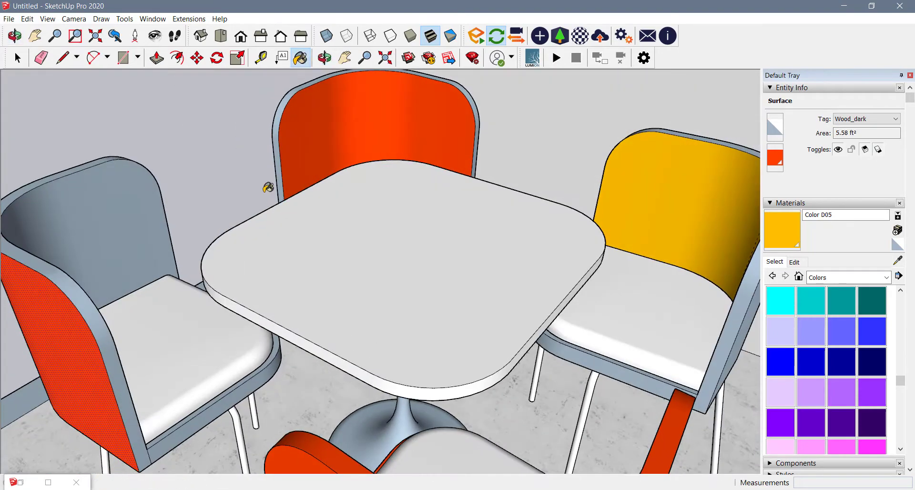
scroll(267, 189, "down", 4)
scroll(498, 204, "up", 3)
left_click(441, 222)
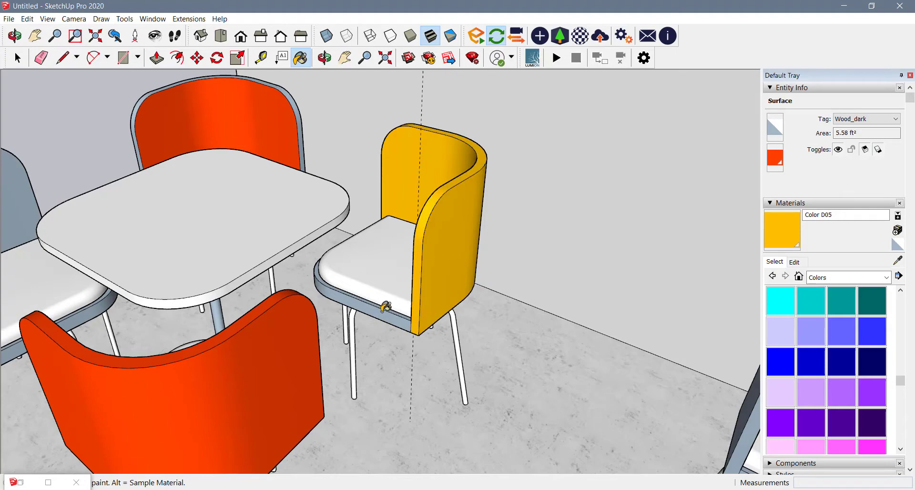
scroll(385, 307, "up", 1)
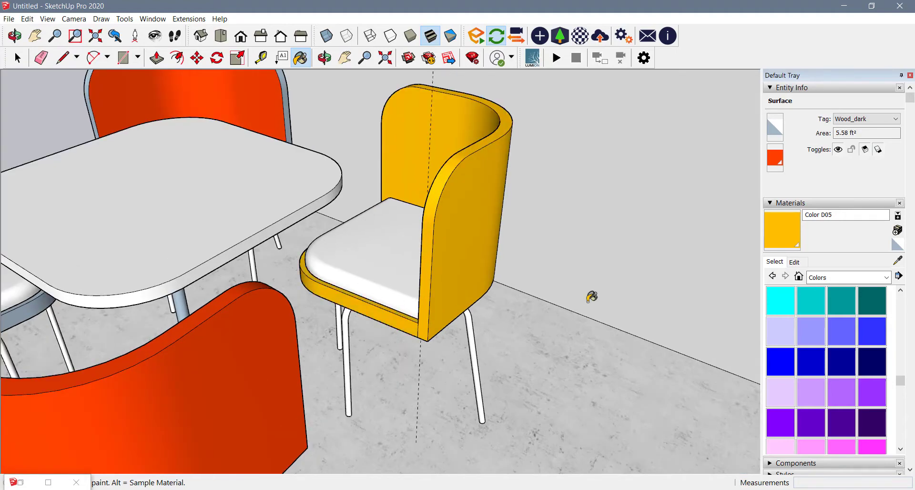
- Repaint the front chair's backrest, rim and seat frame with the yellow Color D05
scroll(592, 297, "down", 1)
middle_click_drag(237, 286, 376, 275)
scroll(379, 270, "down", 2)
scroll(392, 256, "down", 1)
middle_click_drag(267, 333, 209, 376)
scroll(204, 339, "up", 2)
left_click(226, 317)
scroll(161, 249, "up", 2)
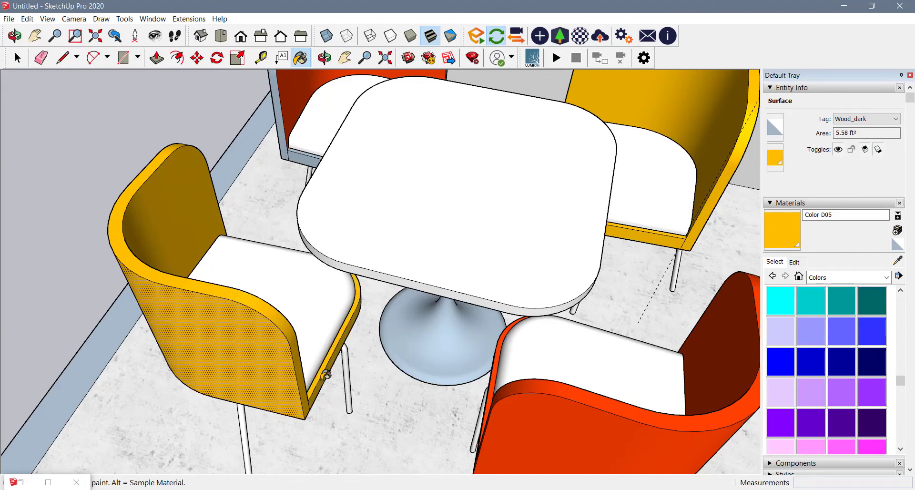
- Sample the orange-red Color B05 from the right chair and cover the left chair's outer backrest, rim and seat frame with it
mouse_move(400, 400)
middle_mouse_down()
mouse_move(719, 300)
mouse_move(740, 194)
mouse_move(629, 423)
middle_mouse_up()
scroll(539, 284, "down", 5)
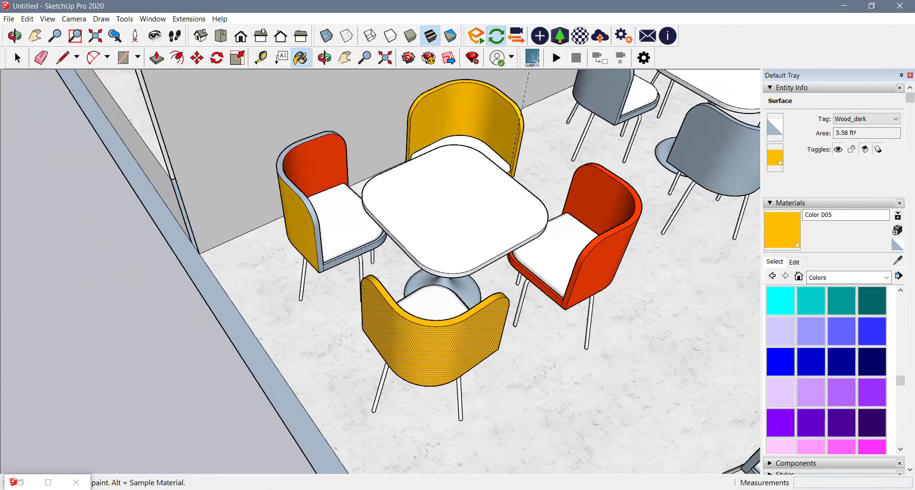
left_click(604, 199, "alt")
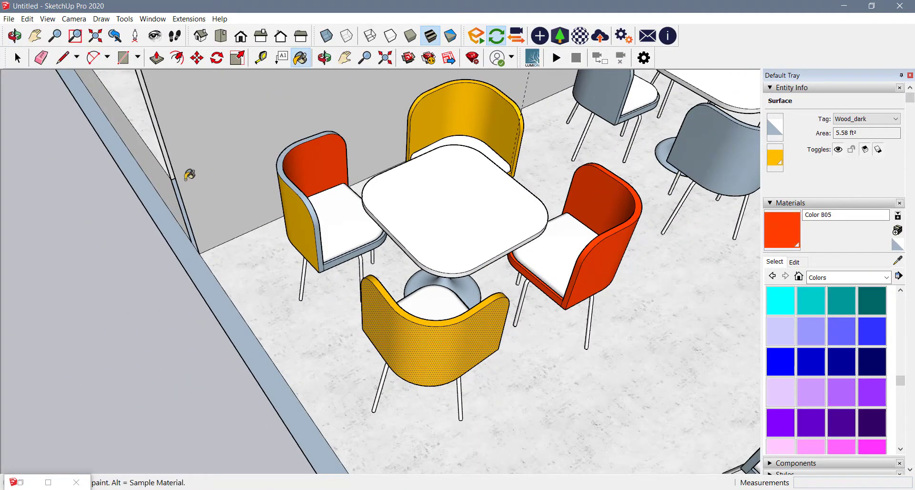
left_click(291, 186)
scroll(290, 186, "up", 5)
middle_click_drag(289, 183, 271, 119)
scroll(299, 169, "up", 3)
left_click(305, 168)
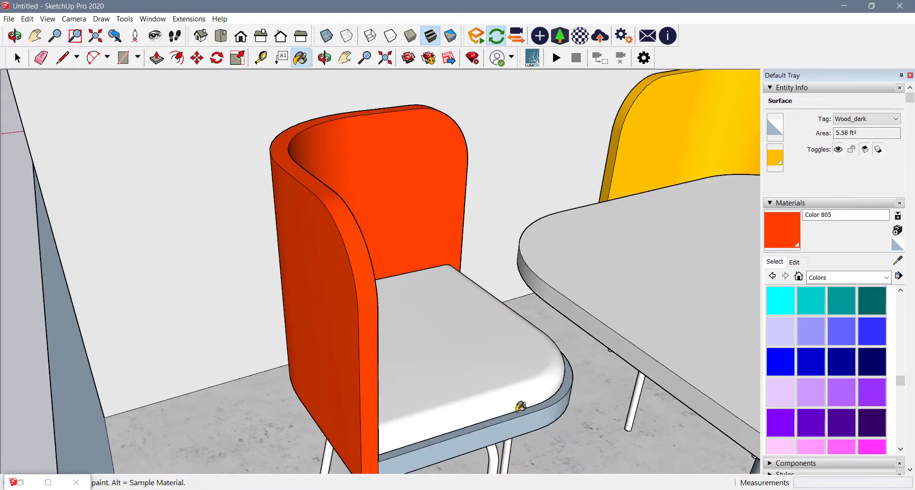
left_click(534, 415)
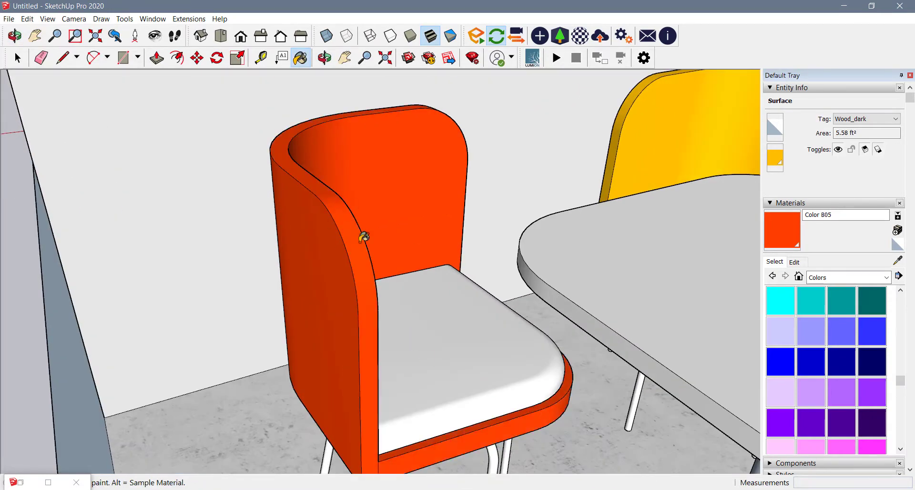
- Switch to the Enscape render and examine the orange-red and yellow chairs within the whole interior
scroll(364, 237, "down", 6)
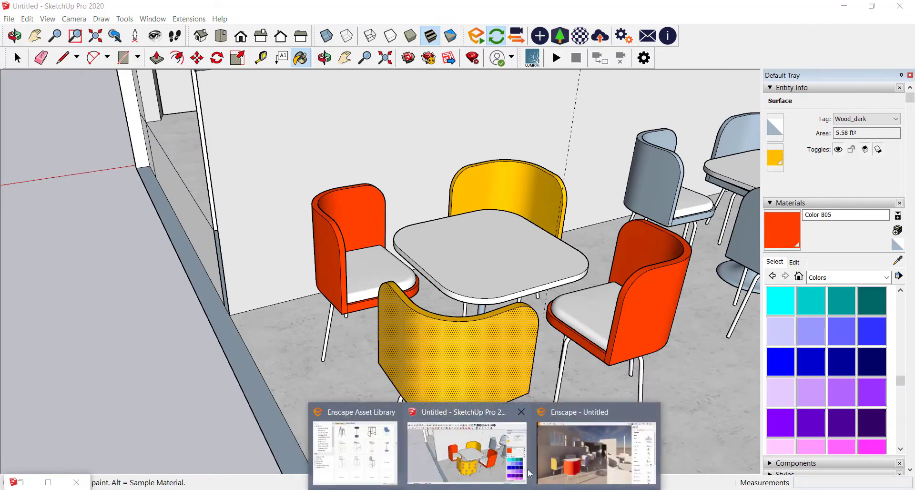
left_click(594, 446)
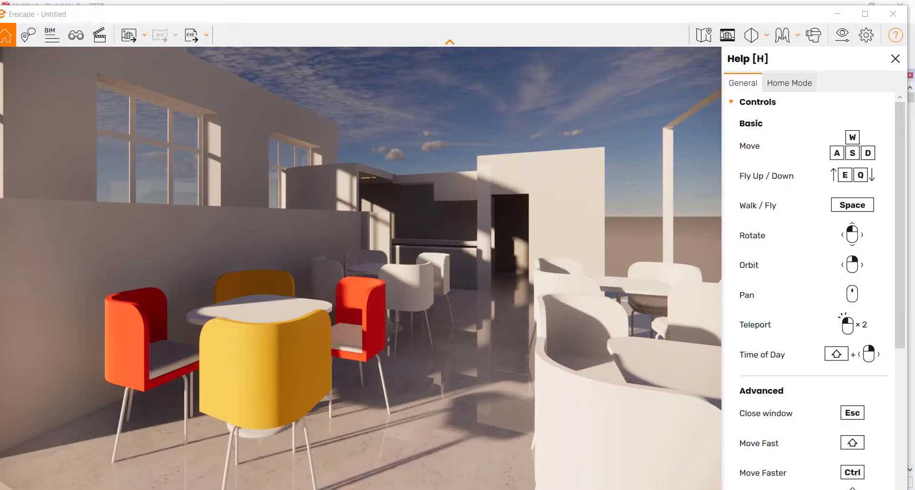
scroll(256, 334, "down", 5)
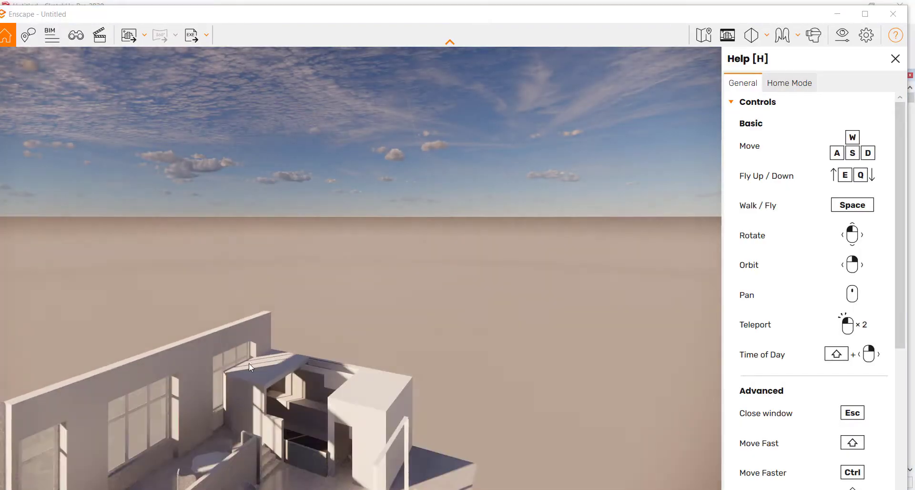
scroll(249, 381, "down", 2)
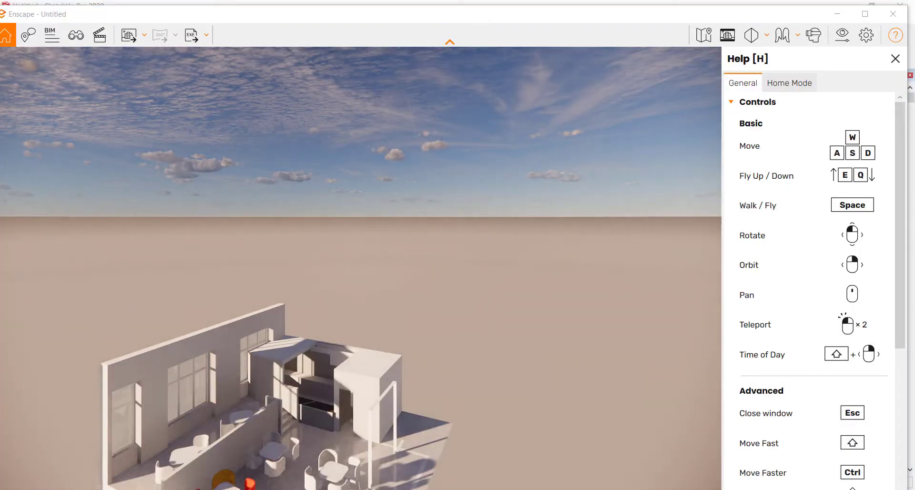
scroll(248, 481, "up", 8)
scroll(304, 458, "up", 2)
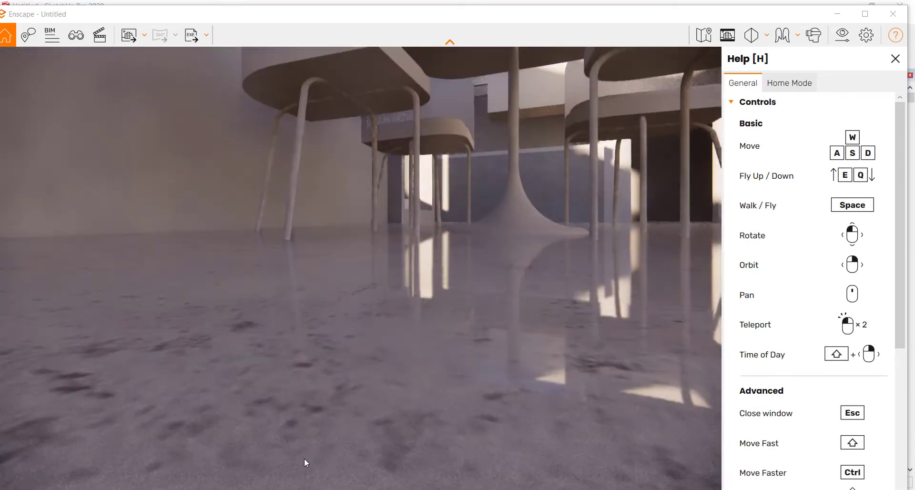
scroll(310, 465, "down", 3)
middle_click_drag(303, 283, 341, 170)
scroll(346, 170, "down", 2)
scroll(347, 169, "down", 2)
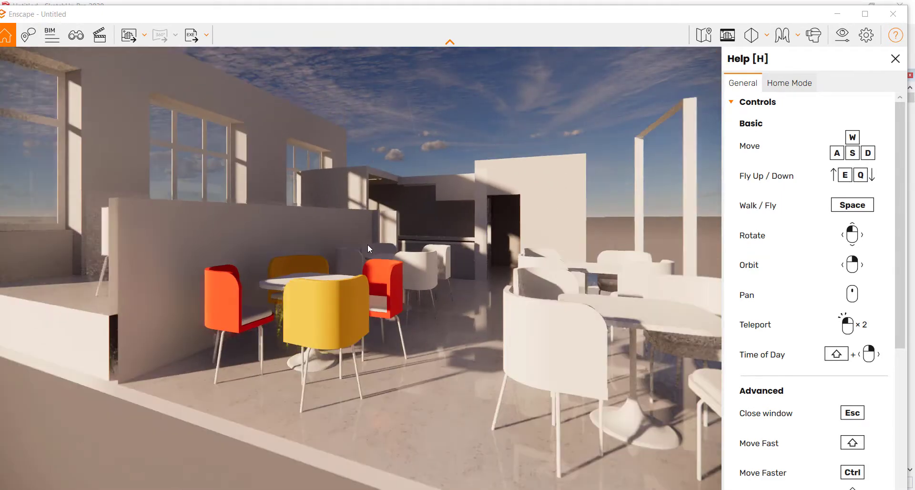
- Examine the coloured chairs beside the dividing wall from several angles in the render, and return to the SketchUp model
scroll(367, 244, "up", 2)
middle_click_drag(367, 244, 376, 279)
middle_click_drag(651, 8, 396, 134)
middle_click_drag(668, 148, 434, 267)
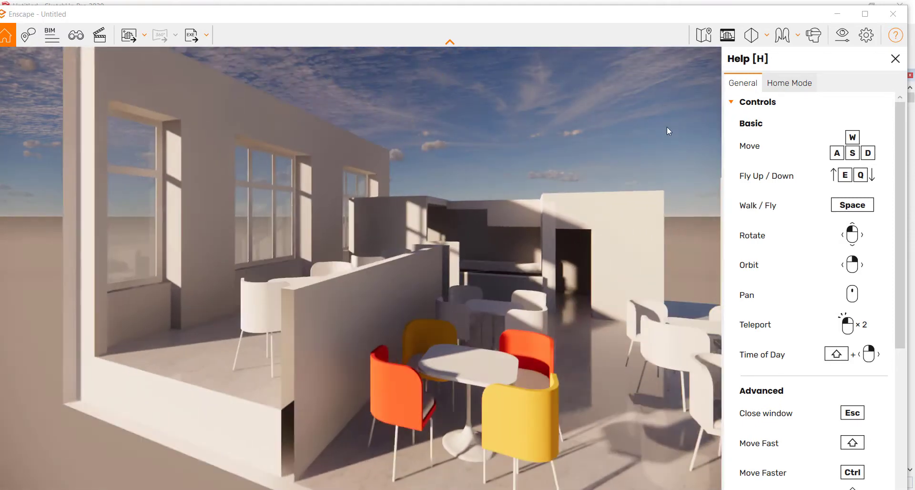
middle_click_drag(667, 128, 654, 115)
middle_click_drag(655, 357, 548, 327)
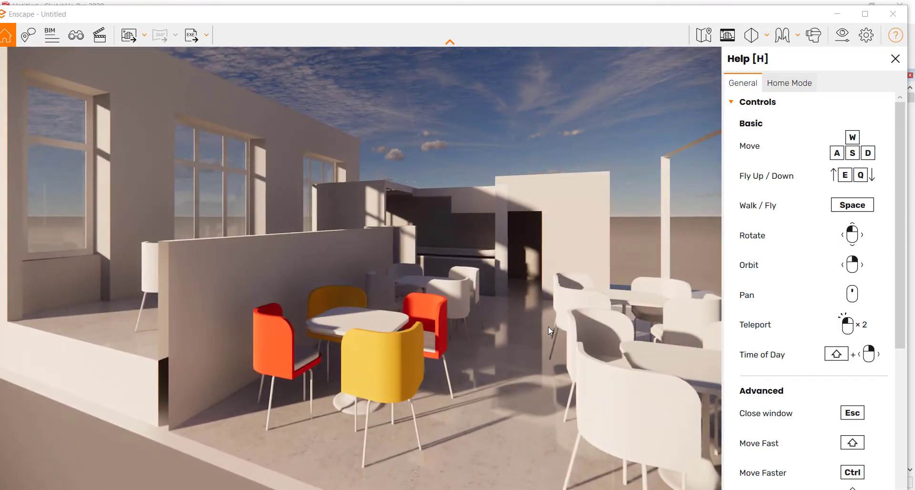
left_click(841, 17)
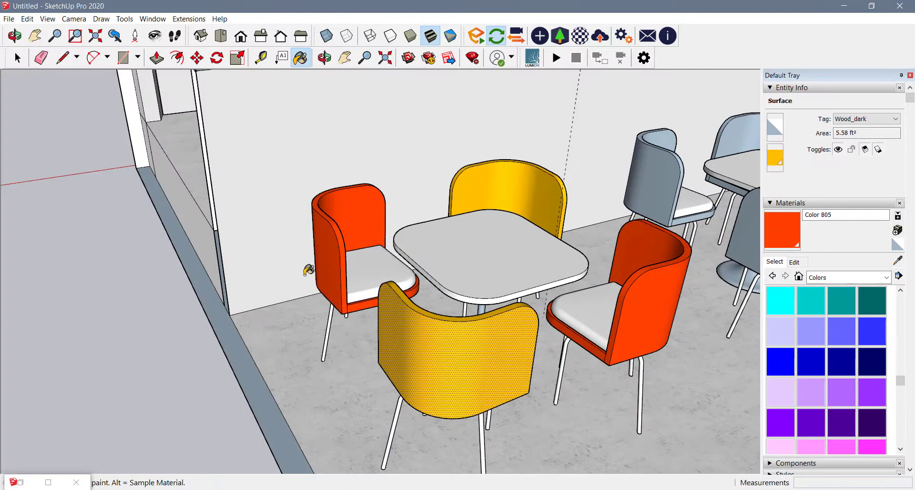
- Try the light grey Color M01 on the front yellow chair's outer backrest
scroll(831, 349, "up", 10)
scroll(813, 373, "down", 15)
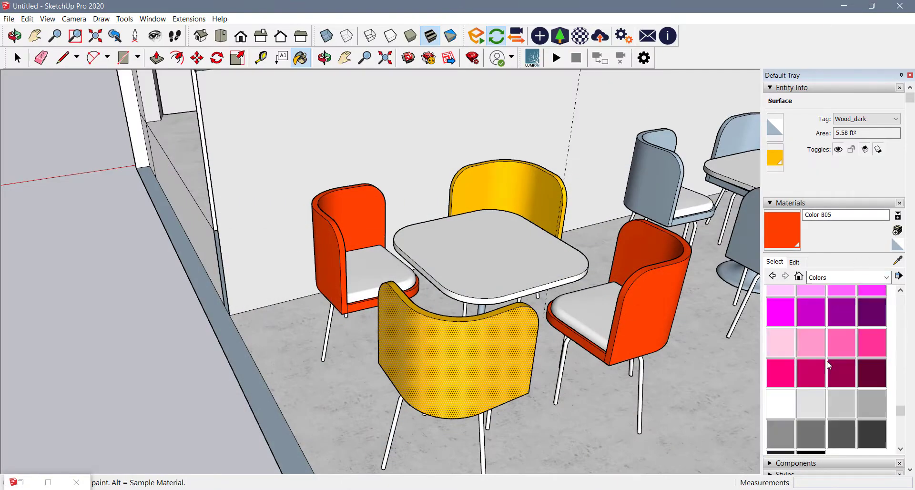
left_click(810, 350)
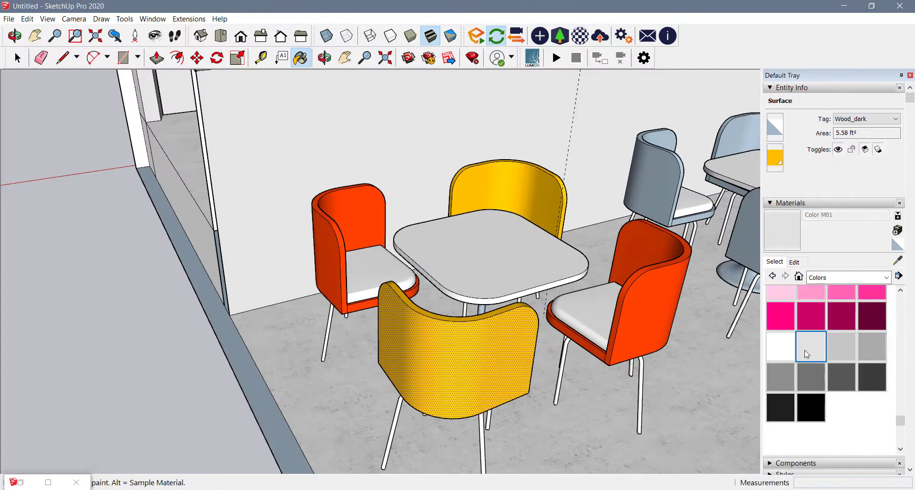
left_click(419, 347)
- Cover the front chair's outer and inner backrest, rim and seat frame with the mid-grey Color M04
mouse_move(419, 376)
middle_mouse_down()
mouse_move(492, 374)
mouse_move(639, 323)
mouse_move(802, 341)
middle_mouse_up()
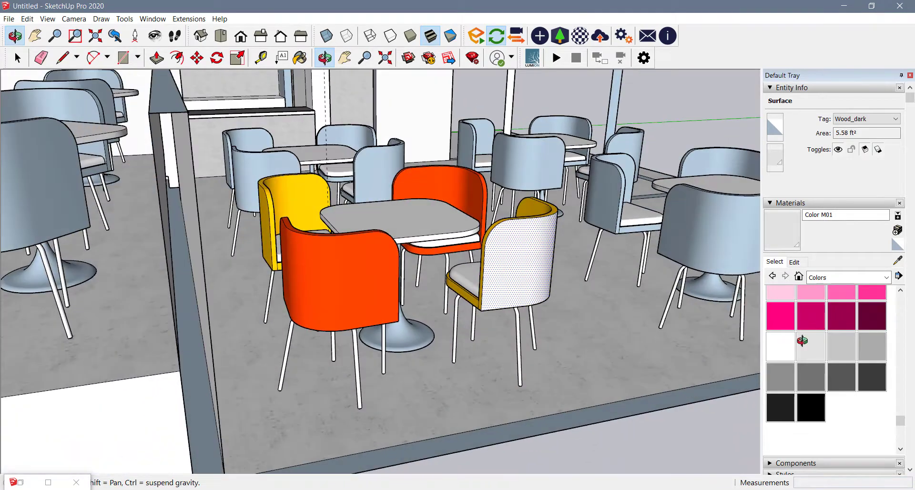
scroll(473, 279, "up", 2)
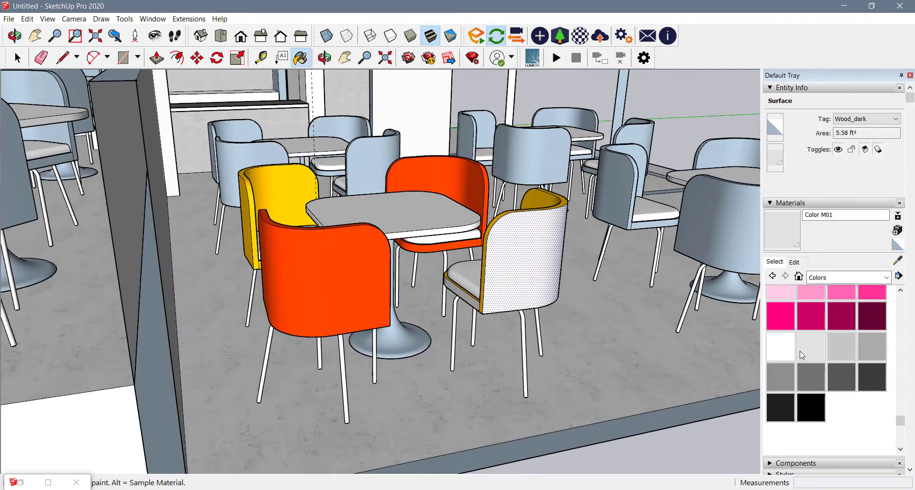
left_click(785, 374)
left_click(494, 213)
scroll(489, 237, "up", 3)
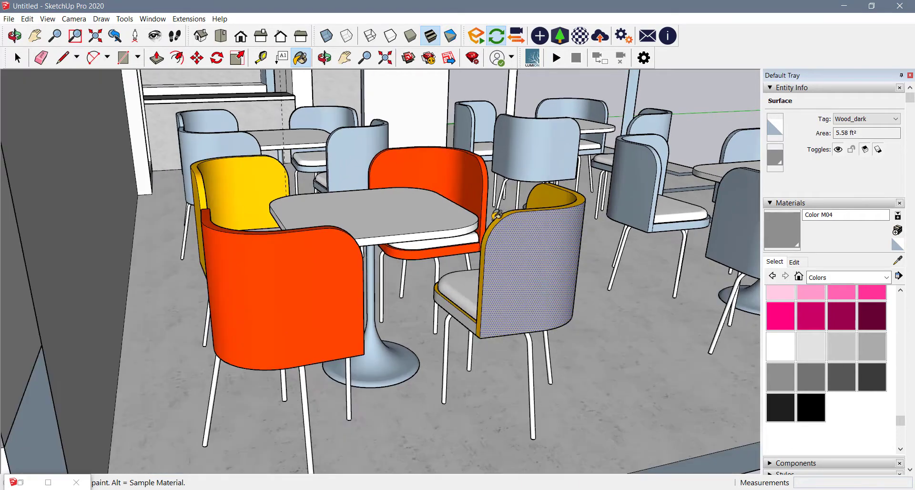
left_click(502, 232)
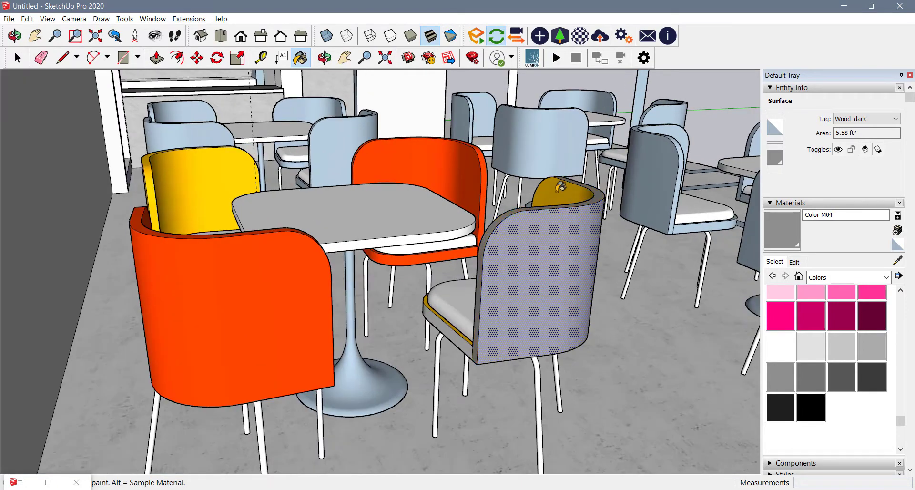
left_click(559, 188)
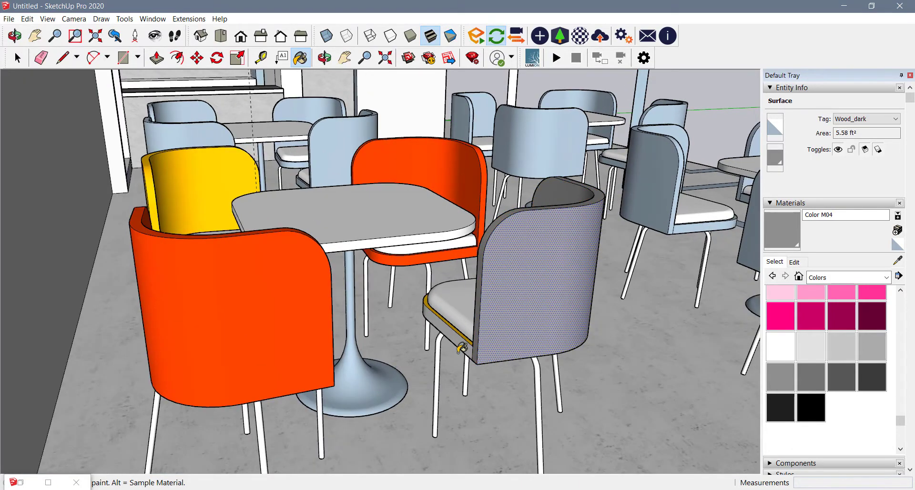
scroll(461, 348, "up", 5)
left_click(473, 332)
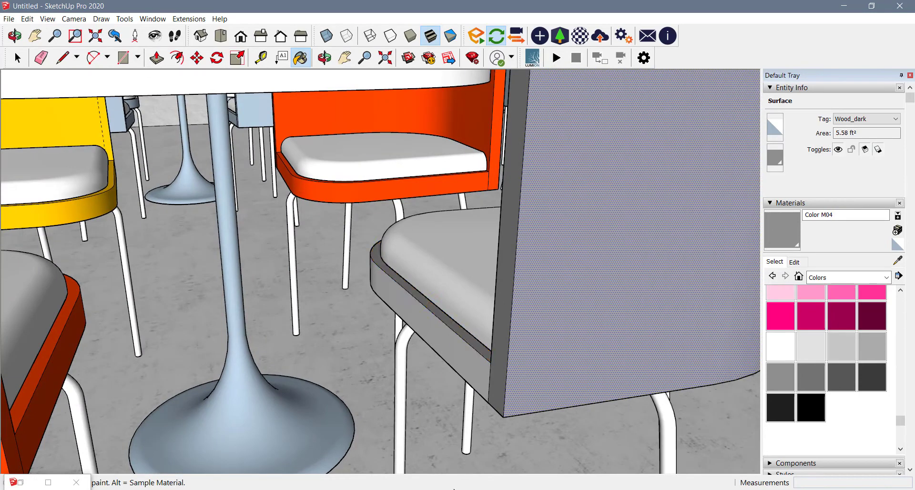
- Check the grey chair beside the orange-red and yellow ones in the Enscape render, and return to the SketchUp model
mouse_move(454, 487)
left_click(558, 445)
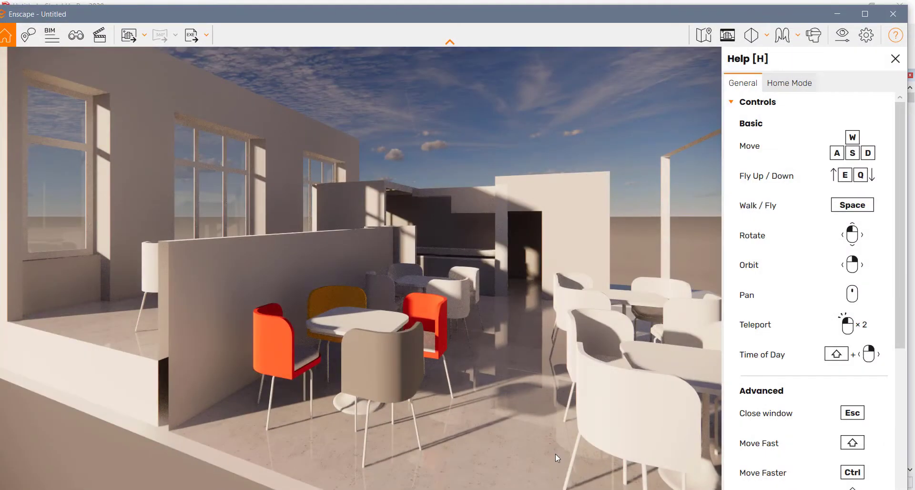
left_click(837, 13)
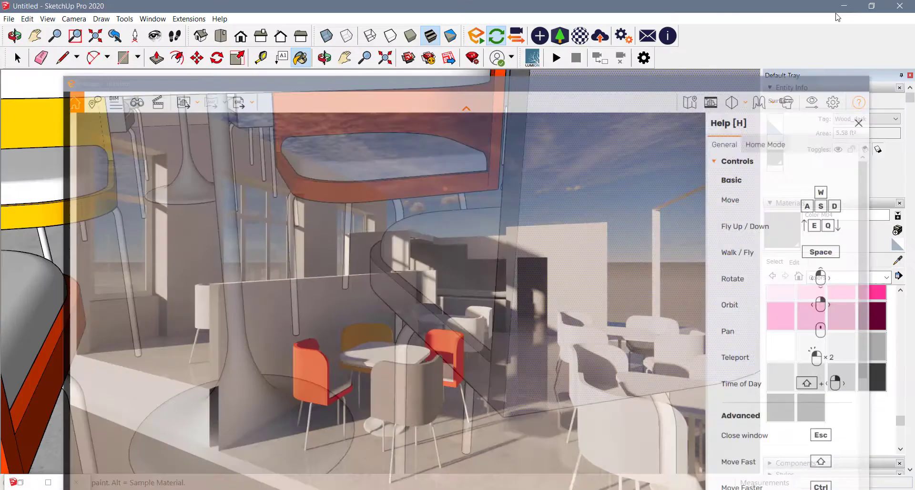
- Examine the recoloured chair group and the neighbouring unpainted chair groups from above
scroll(454, 284, "down", 3)
scroll(455, 285, "down", 3)
middle_click_drag(543, 255, 276, 378)
scroll(278, 379, "down", 3)
scroll(346, 99, "up", 4)
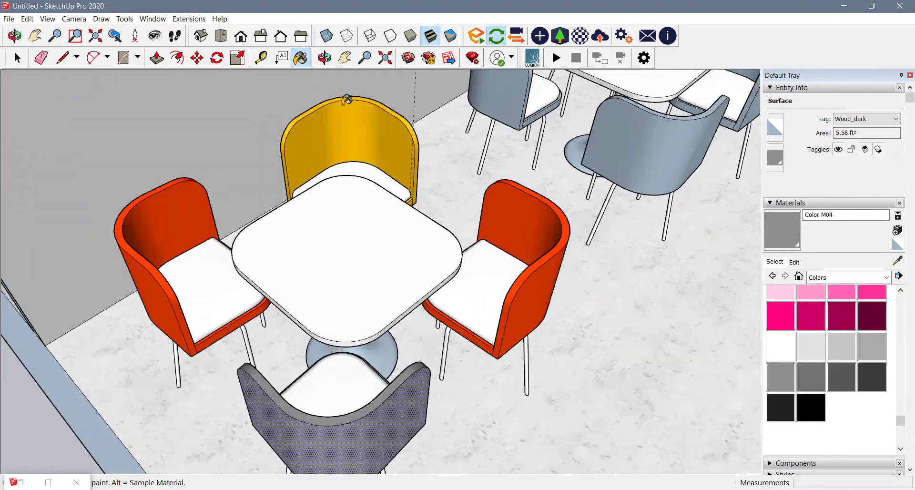
scroll(257, 180, "down", 3)
scroll(257, 179, "down", 3)
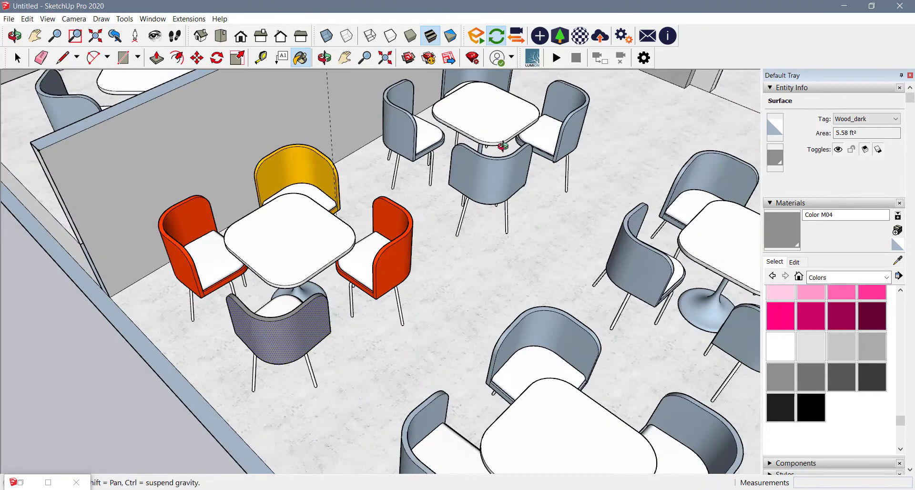
mouse_move(502, 146)
middle_mouse_down()
mouse_move(516, 180)
mouse_move(435, 210)
middle_mouse_up()
scroll(435, 210, "down", 2)
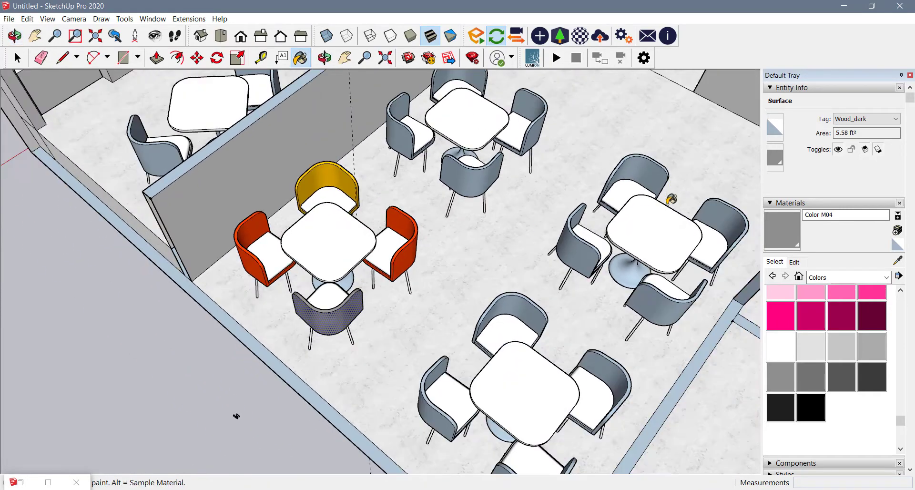
scroll(658, 200, "down", 2)
scroll(376, 186, "down", 3)
scroll(410, 352, "up", 6)
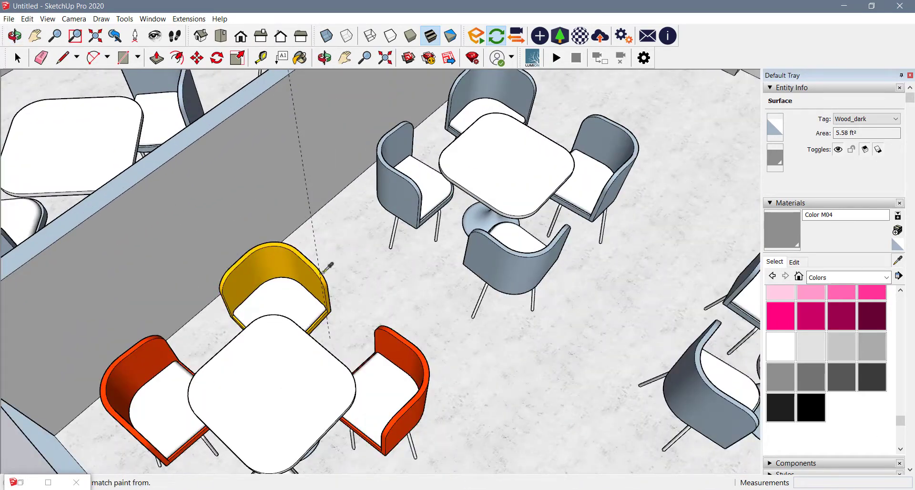
- Try the yellow Color D05, sampled from the yellow chair, on a chair at the neighbouring table and undo it
left_click(323, 273, "alt")
scroll(405, 162, "up", 3)
left_click(376, 147)
key("ctrl+z")
scroll(422, 179, "down", 5)
key("space")
left_click(563, 286)
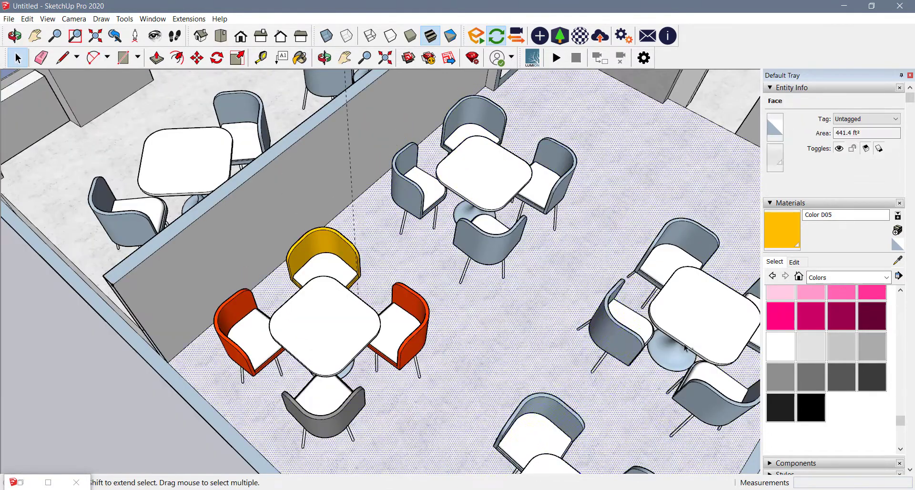
- Explode the three uncoloured table-and-chair sets in the main hall repeatedly, down to their separate parts
left_click(685, 348, "shift")
left_click(538, 431, "shift")
left_click(539, 430, "shift")
left_click(487, 405, "shift")
left_click(535, 440, "shift")
left_click(467, 167, "shift")
right_click(468, 167)
left_click(486, 223)
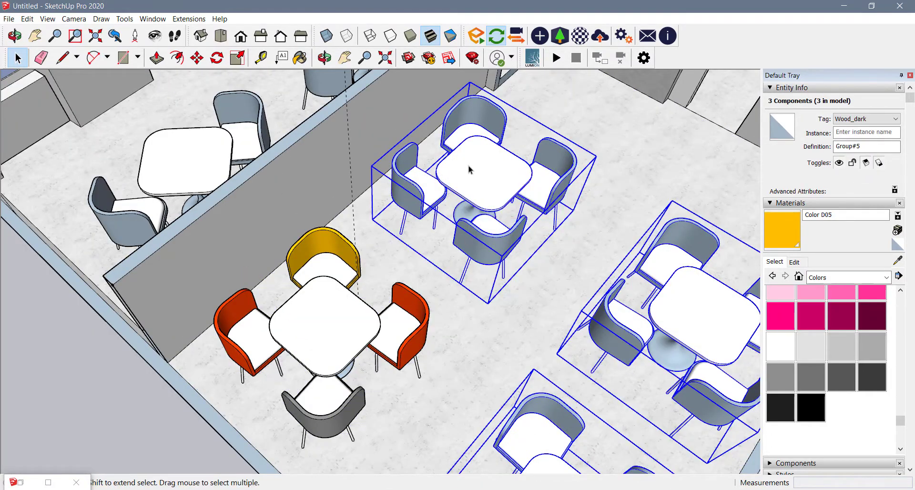
right_click(468, 166)
left_click(487, 222)
right_click(486, 168)
left_click(513, 223)
right_click(497, 177)
left_click(519, 233)
left_click(444, 365)
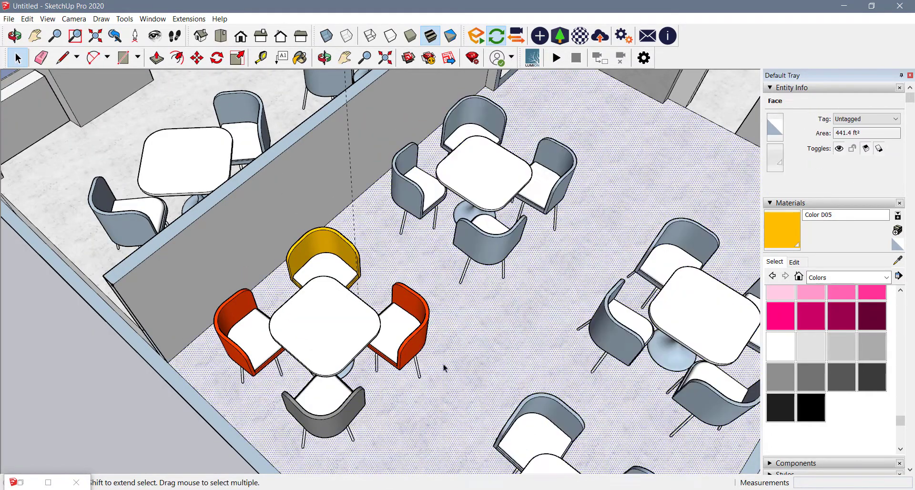
- Paint the tabletop of the set with the orange-red chairs using Color B05 sampled from one of its chairs
scroll(329, 354, "up", 4)
middle_click_drag(328, 376, 311, 317)
left_click(897, 261)
left_click(503, 309)
left_click(347, 328)
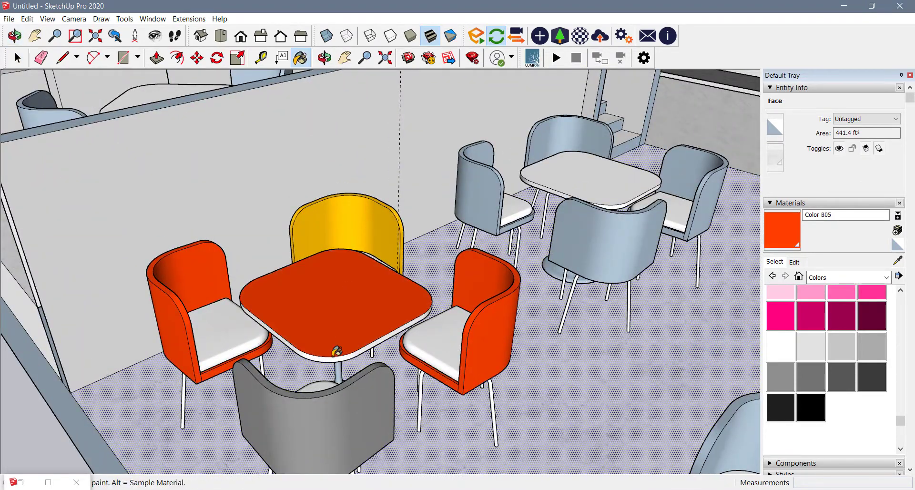
- Paint that tabletop's edge with Color M04 sampled from the grey chair, and undo the last stray fill
scroll(329, 358, "up", 2)
left_click(338, 370, "alt")
left_click(343, 377)
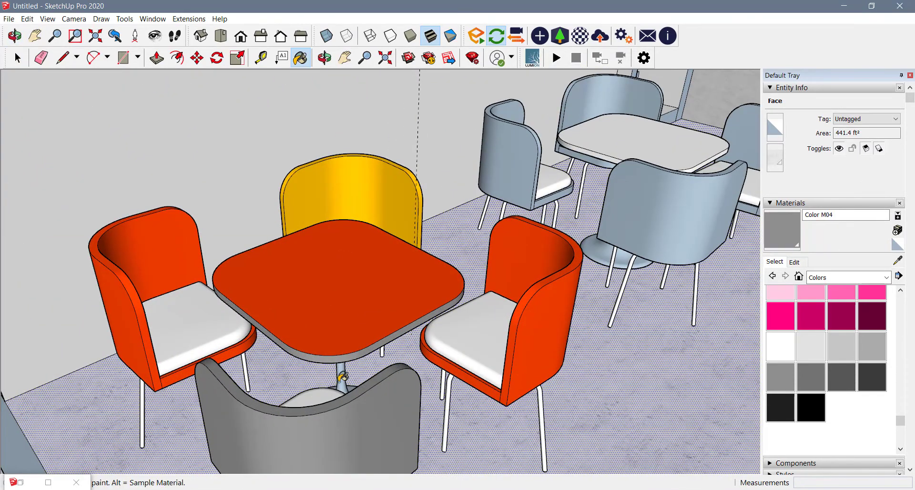
key("ctrl+z")
scroll(474, 277, "down", 2)
- Sample yellow Color D05 and paint the nearest chair's backrest in the neighbouring set along the partition wall
left_click(898, 260)
left_click(367, 207)
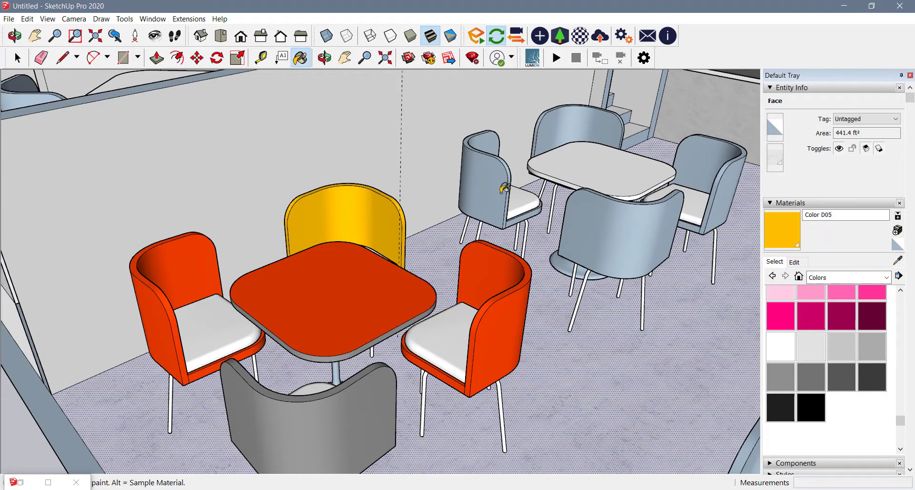
scroll(486, 133, "up", 5)
left_click(469, 224)
scroll(450, 143, "down", 3)
- Paint the inner backrest of the orange-red set's yellow chair light green and check it in the Enscape render
scroll(831, 329, "up", 5)
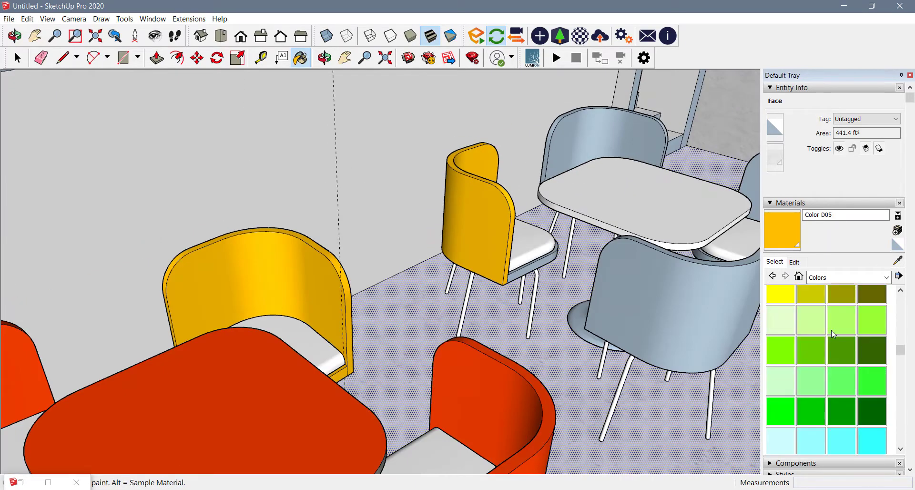
left_click(834, 324)
left_click(289, 262)
key("alt+Tab")
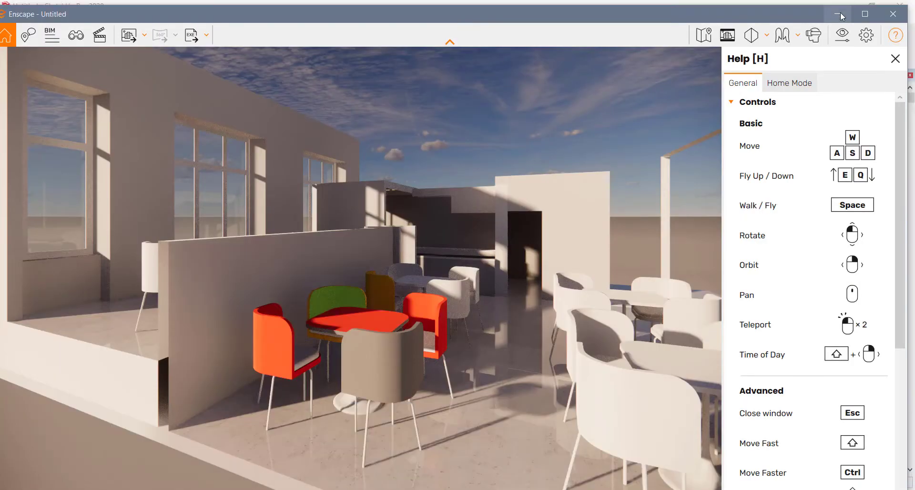
left_click(840, 15)
- Paint the tabletop of the set with the orange-red chairs white with Color M00
scroll(869, 322, "up", 10)
left_click(780, 354)
left_click(325, 362)
scroll(361, 323, "down", 2)
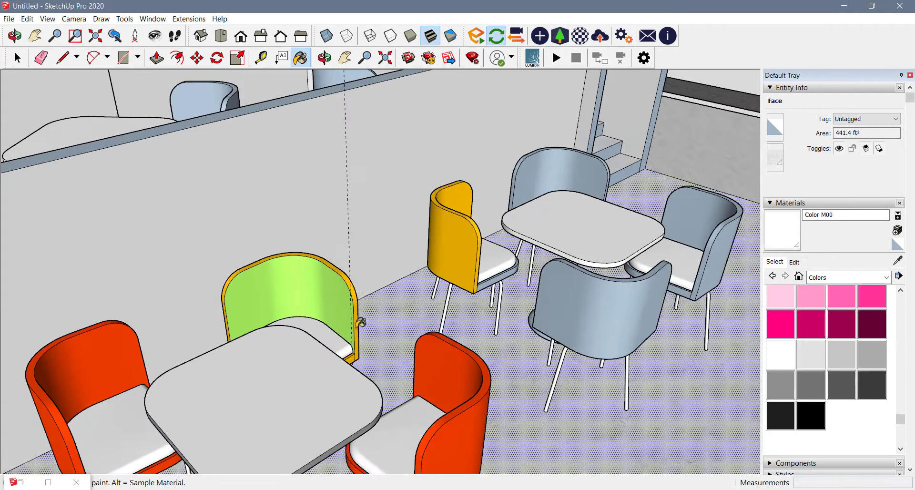
scroll(361, 323, "up", 2)
scroll(351, 377, "down", 2)
scroll(371, 269, "down", 2)
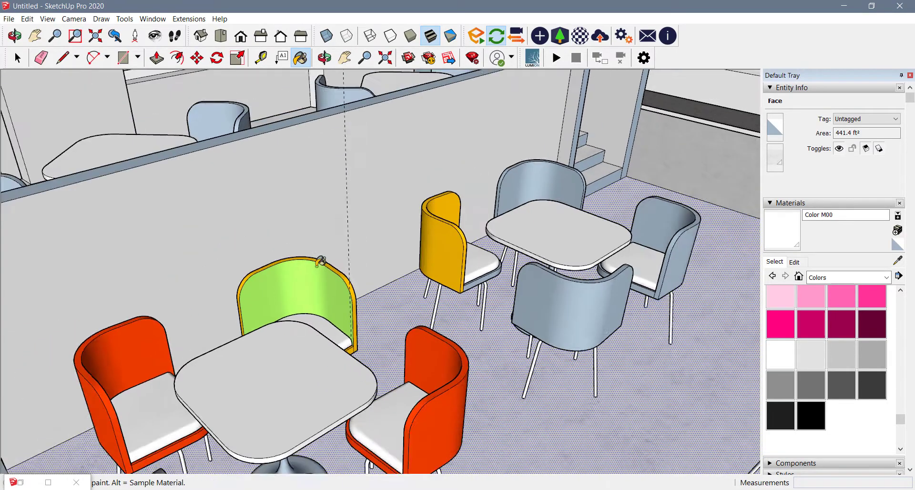
scroll(370, 269, "up", 1)
- Sample Color D05 and finish painting the seat base of the neighbouring set's yellow chair
left_click(898, 260)
left_click(443, 234)
mouse_move(443, 233)
middle_mouse_down()
mouse_move(346, 267)
mouse_move(405, 343)
middle_mouse_up()
scroll(457, 295, "up", 3)
left_click(476, 316)
scroll(362, 278, "down", 3)
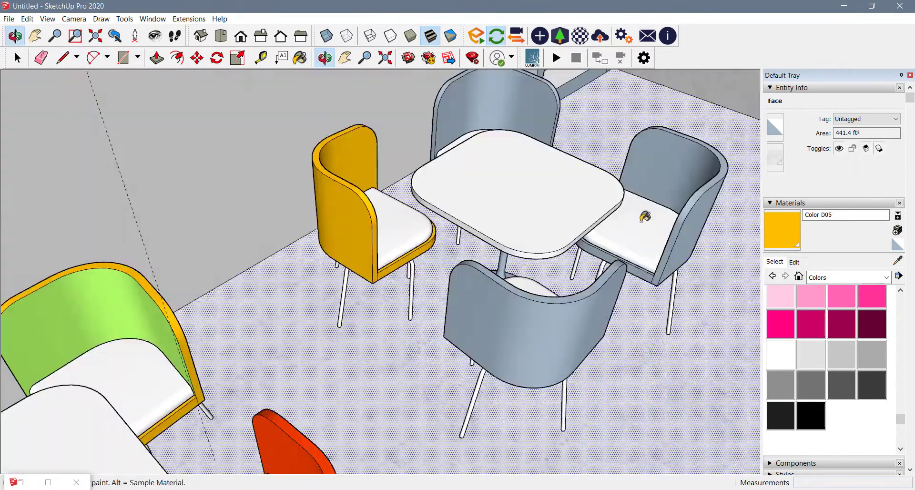
- Paint the chair diagonally opposite the yellow one in the same set with Color D05
middle_click_drag(645, 215, 667, 217)
scroll(663, 200, "up", 2)
left_click(660, 189)
scroll(520, 172, "down", 4)
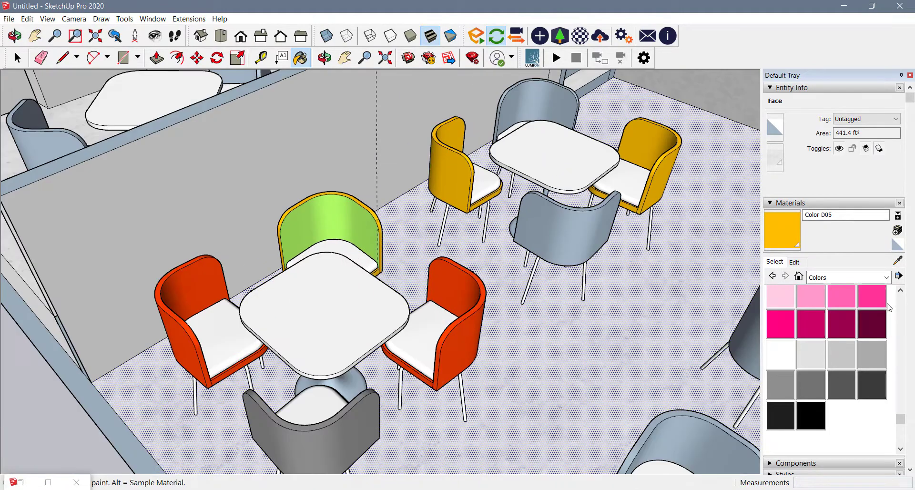
- Sample grey Color M04 and repaint the green-and-yellow chair of the orange-red set, covering inner backrest, outer shell and seat base
left_click(898, 260)
left_click(309, 422)
left_click(329, 231)
scroll(305, 209, "up", 3)
middle_click_drag(491, 312, 305, 322)
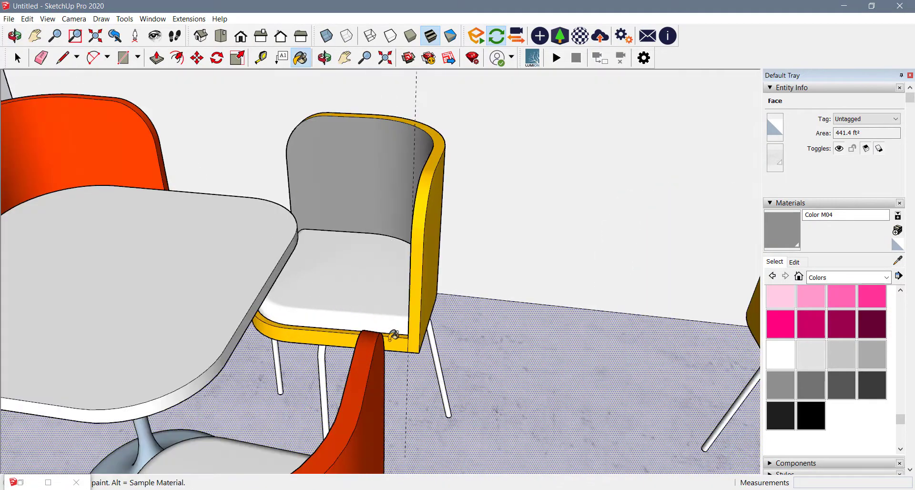
left_click(391, 338)
left_click(419, 280)
scroll(382, 257, "down", 5)
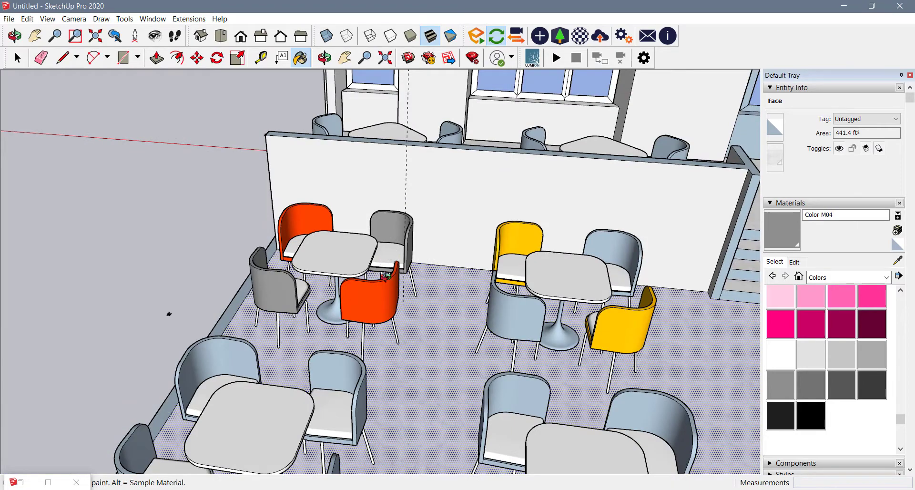
- Paint the backrest, shell and seat base of the yellow set's uncoloured chair beside the partition wall with Color M04
middle_click_drag(386, 276, 439, 319)
scroll(569, 176, "up", 3)
left_click(569, 177)
left_click(572, 163)
middle_click_drag(544, 220, 481, 190)
scroll(610, 388, "up", 3)
left_click(569, 396)
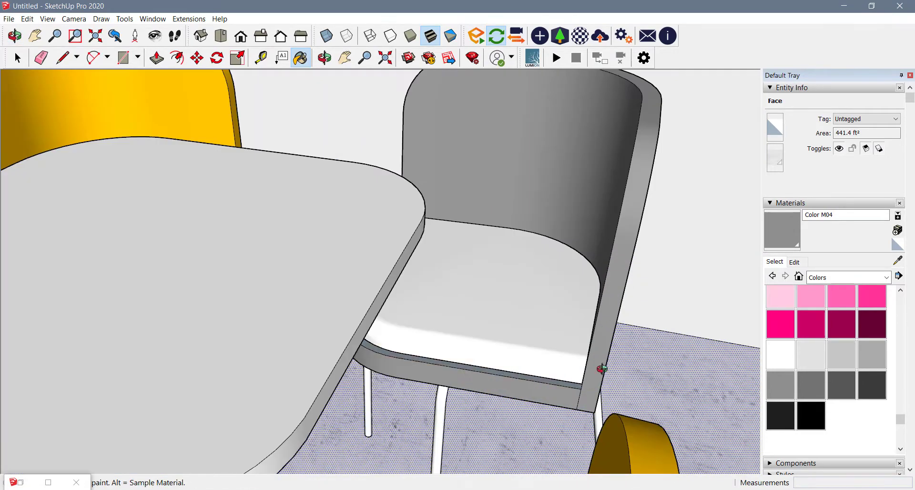
middle_click_drag(602, 368, 612, 331)
left_click(611, 332)
scroll(656, 299, "down", 4)
- Paint the yellow set's last uncoloured chair with grey Color M04
scroll(157, 239, "up", 3)
left_click(181, 229)
left_click(116, 206)
left_click(274, 398)
scroll(367, 324, "down", 5)
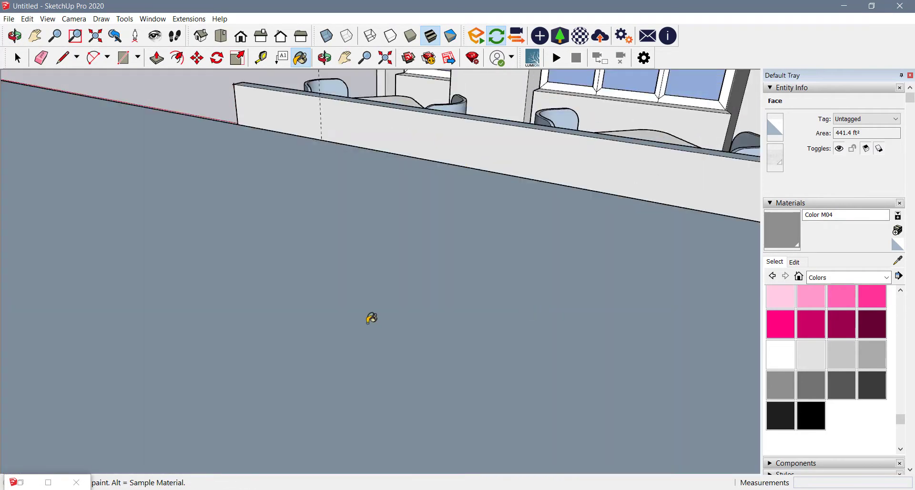
scroll(372, 319, "down", 5)
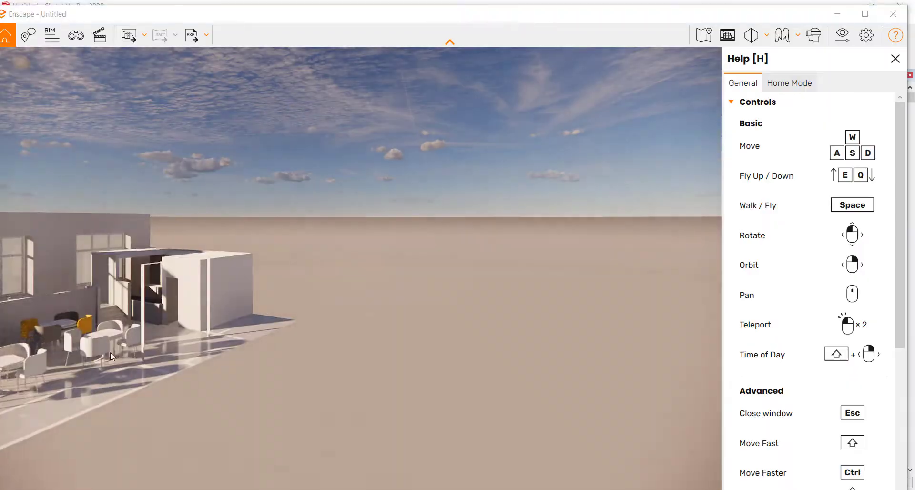
- Inspect the recoloured chairs from above in the Enscape render, switching its projection mode, and return to SketchUp
double_click(110, 353)
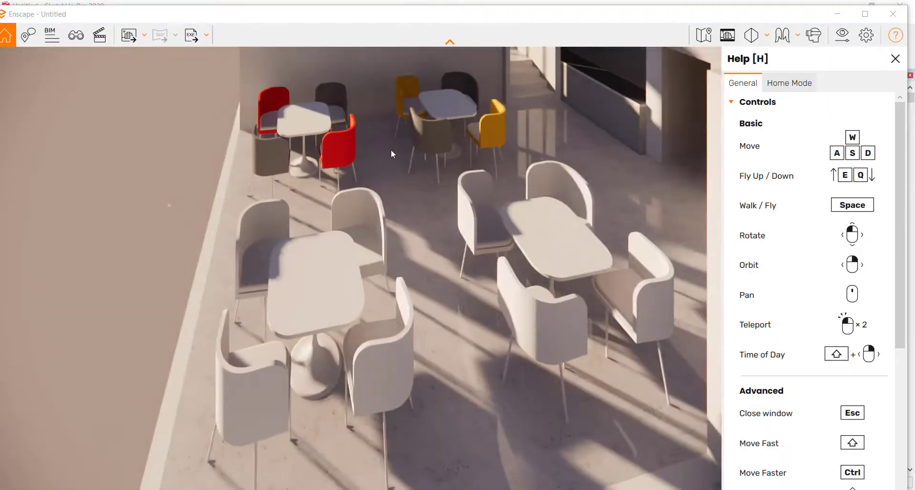
left_click_drag(391, 149, 375, 474)
left_click(753, 36)
left_click(798, 59)
left_click_drag(375, 284, 381, 225)
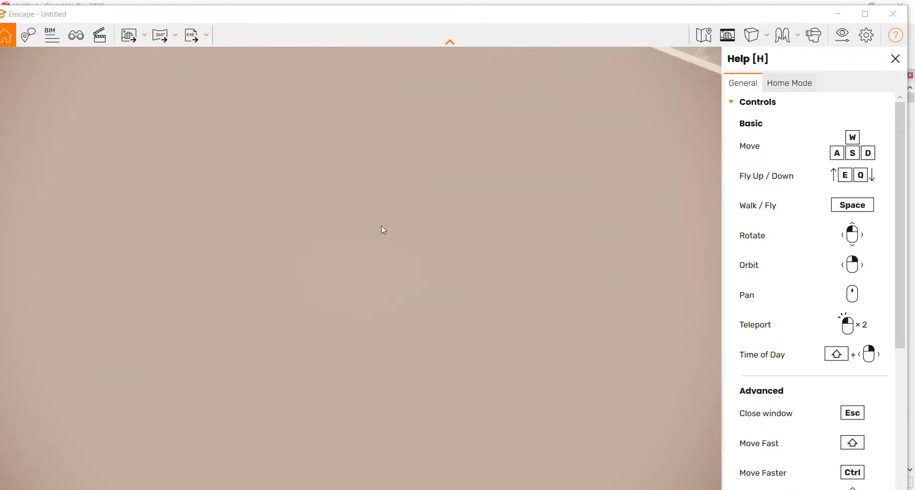
scroll(382, 225, "down", 5)
scroll(590, 136, "up", 5)
scroll(590, 135, "down", 3)
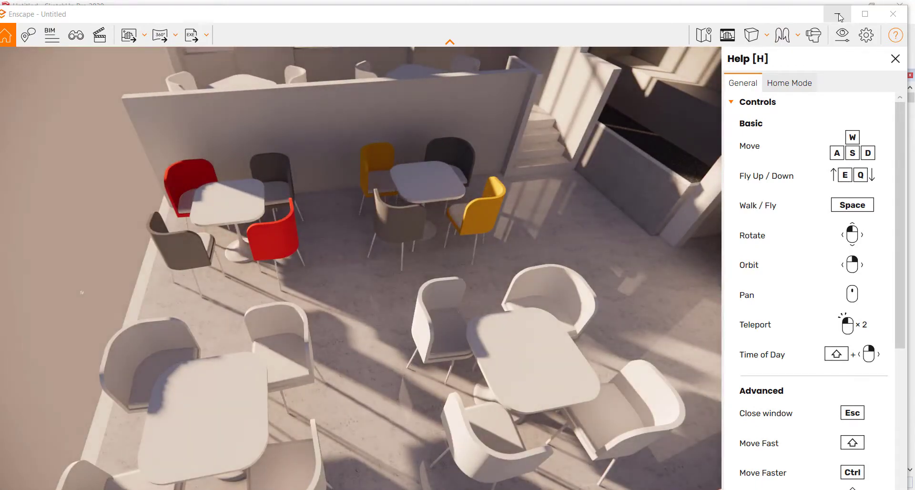
left_click(839, 18)
- Delete the two uncoloured table-and-chair sets from the main hall in top view
left_click(240, 36)
left_click(220, 36)
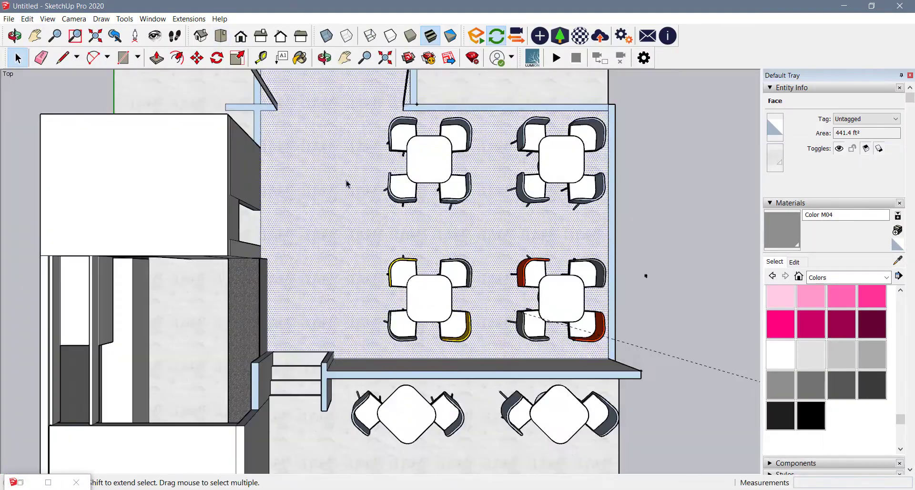
left_click(432, 160)
left_click(495, 229)
middle_click_drag(605, 285, 429, 158)
left_click(550, 363)
left_click(219, 40)
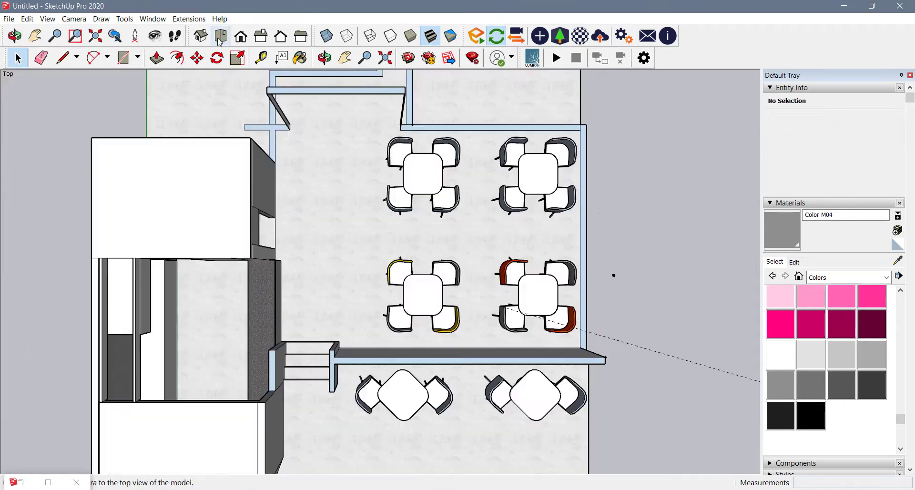
left_click_drag(614, 224, 342, 135)
left_click_drag(535, 250, 532, 253, "shift")
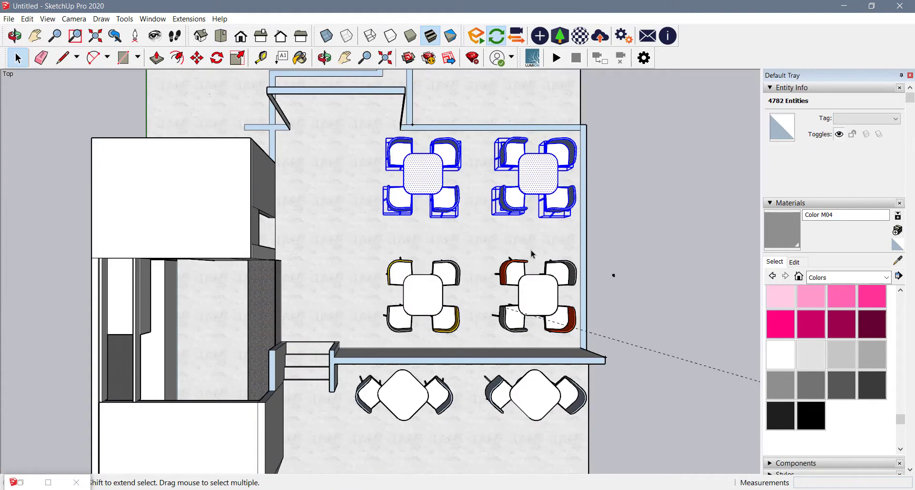
key("Delete")
- Combine the two remaining coloured table sets in the main hall into one group
left_click_drag(364, 340, 364, 341)
left_click_drag(633, 197, 425, 241, "shift")
right_click(435, 305)
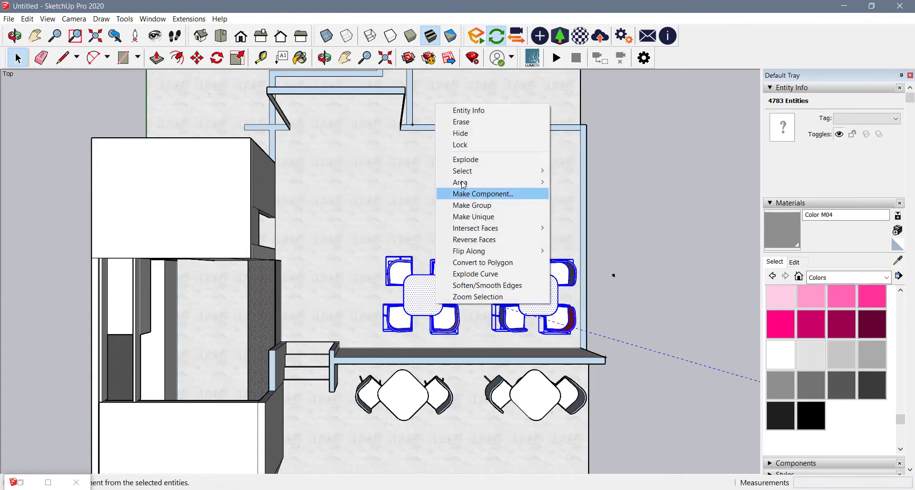
left_click(472, 205)
- Move the group about 4 5/16" away from the outer wall and place a copy in the emptied part of the hall
key("m")
left_click(533, 302)
left_click(528, 302)
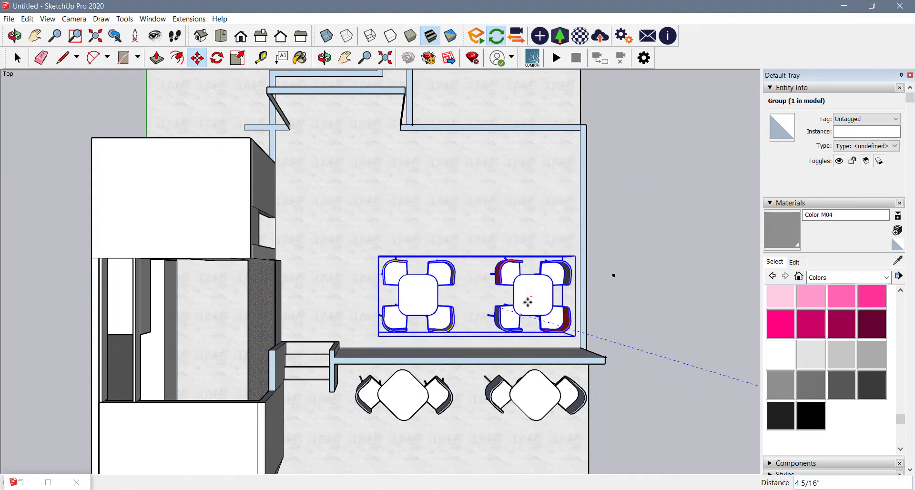
key("ctrl")
left_click(531, 299)
left_click(535, 187)
- Rotate the copied group half a turn and move it back into the emptied part of the hall
key("q")
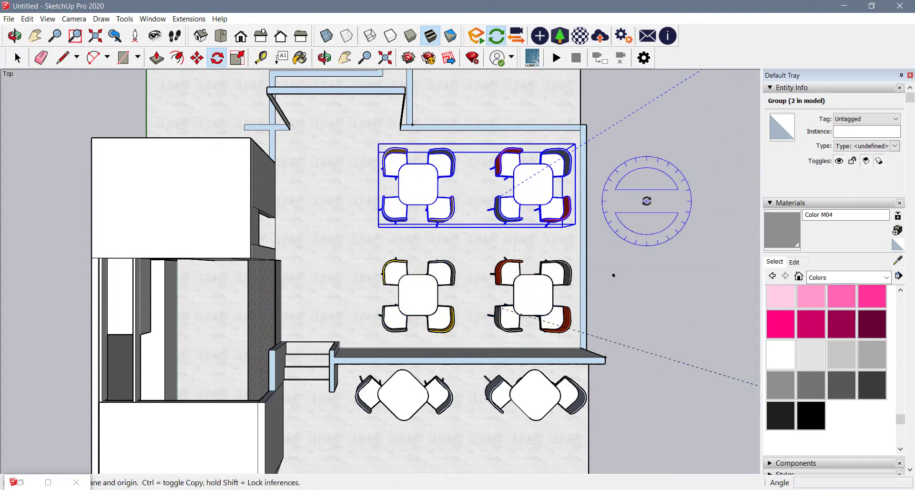
left_click(647, 201)
left_click(686, 201)
left_click(565, 200)
key("m")
scroll(473, 203, "down", 2)
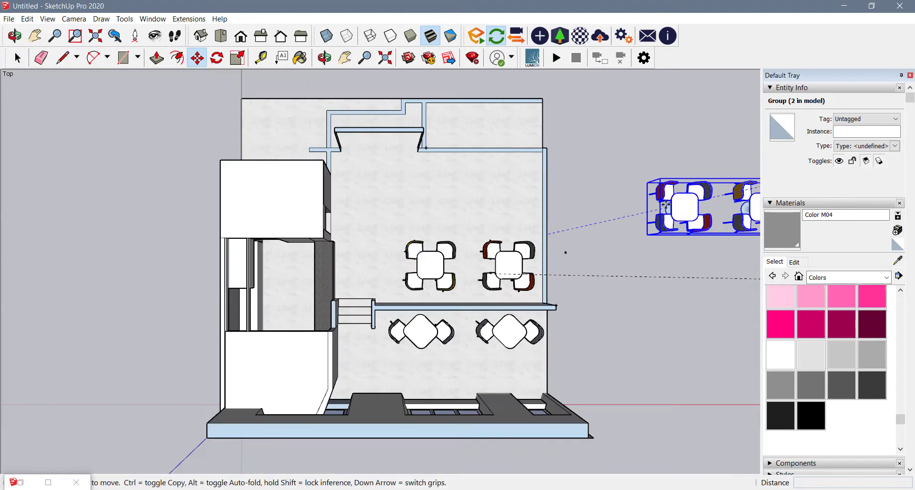
left_click(676, 205)
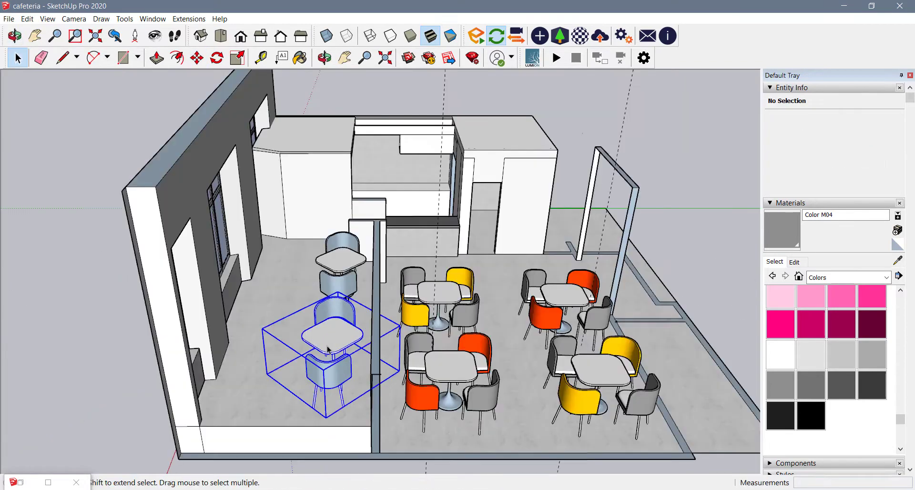
- Open the front two-chair table set on the window side for editing and explode its table and both chairs
right_click(323, 347)
left_click(353, 239)
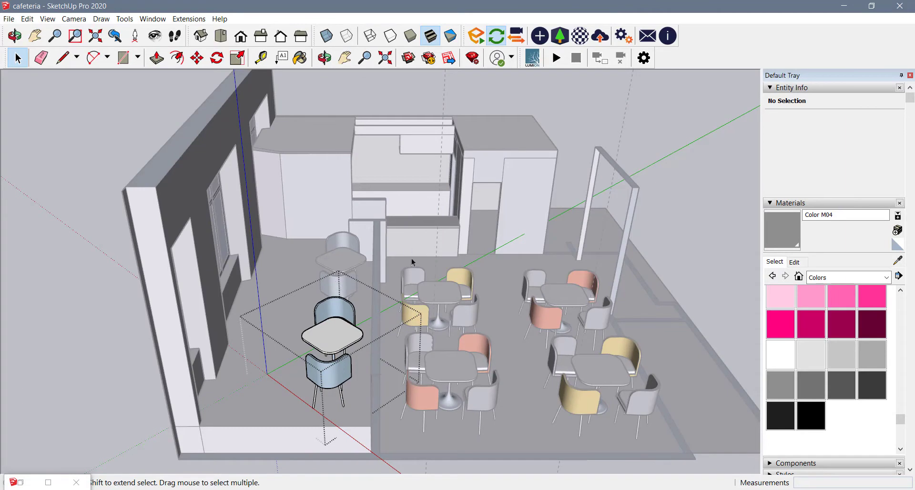
left_click(332, 339)
left_click(336, 306)
left_click(341, 364)
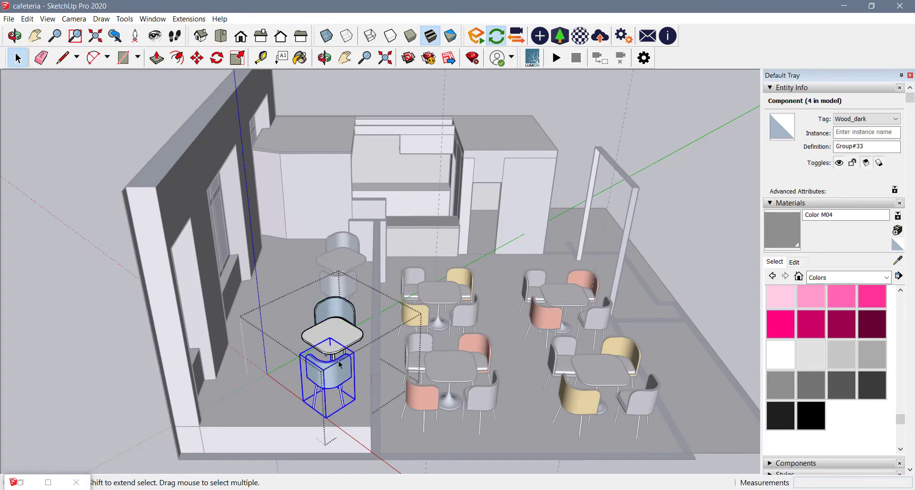
scroll(335, 355, "up", 4)
left_click(351, 290, "shift")
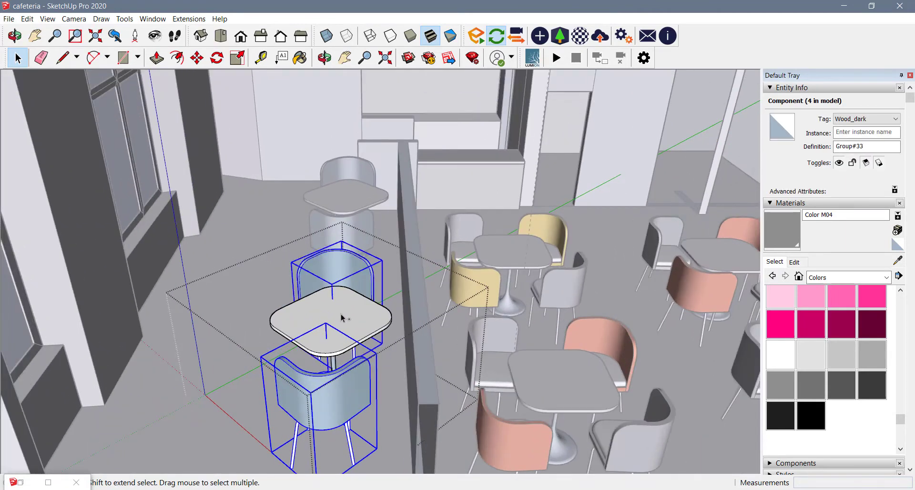
right_click(342, 317)
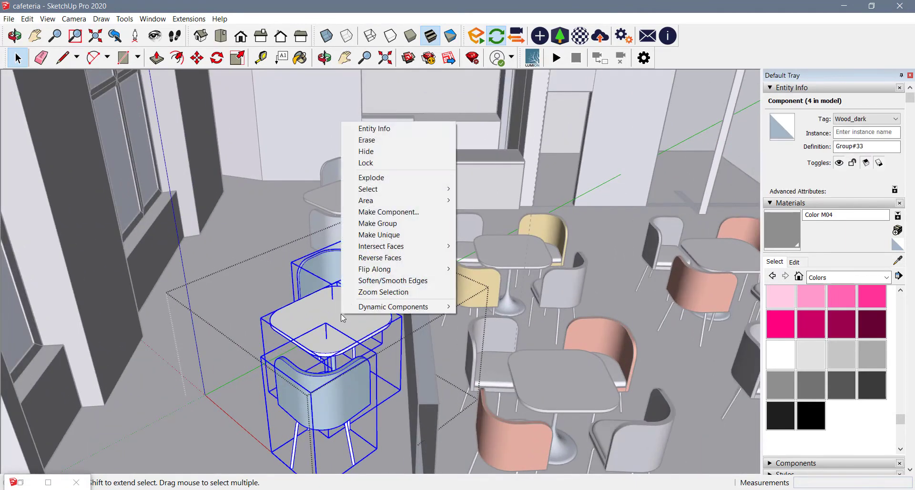
left_click(375, 178)
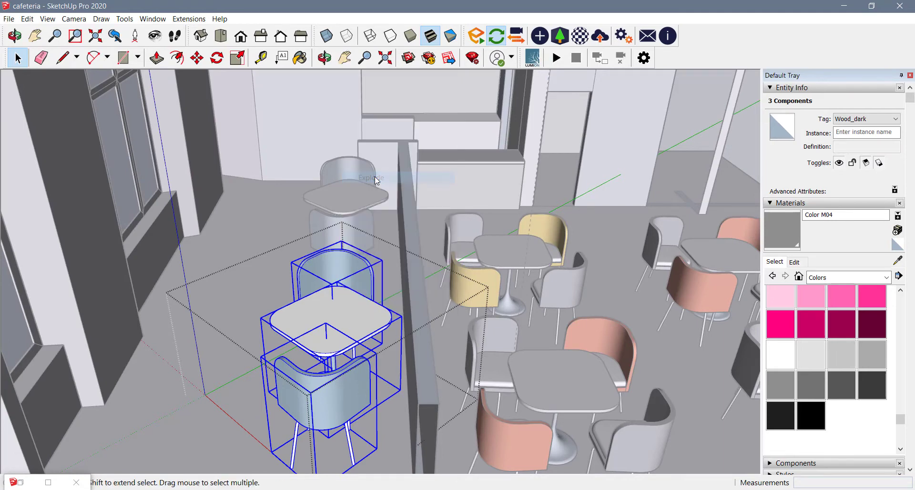
left_click(259, 284)
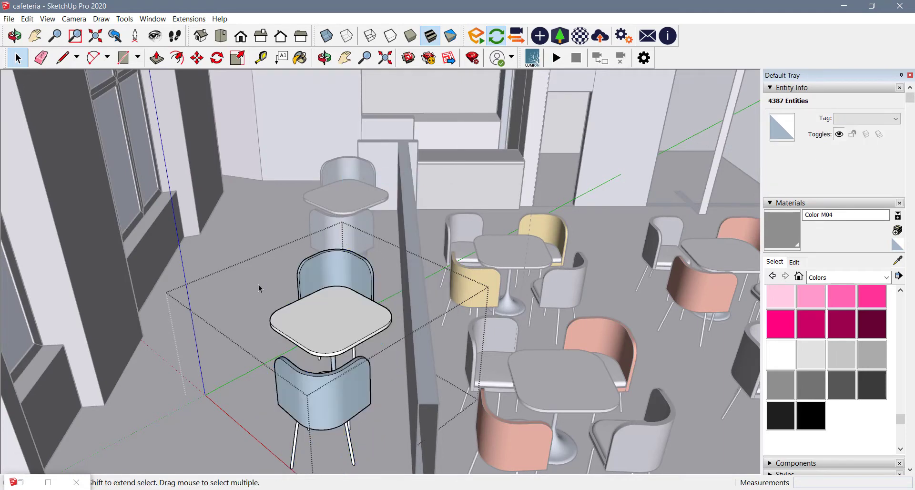
left_click(784, 362)
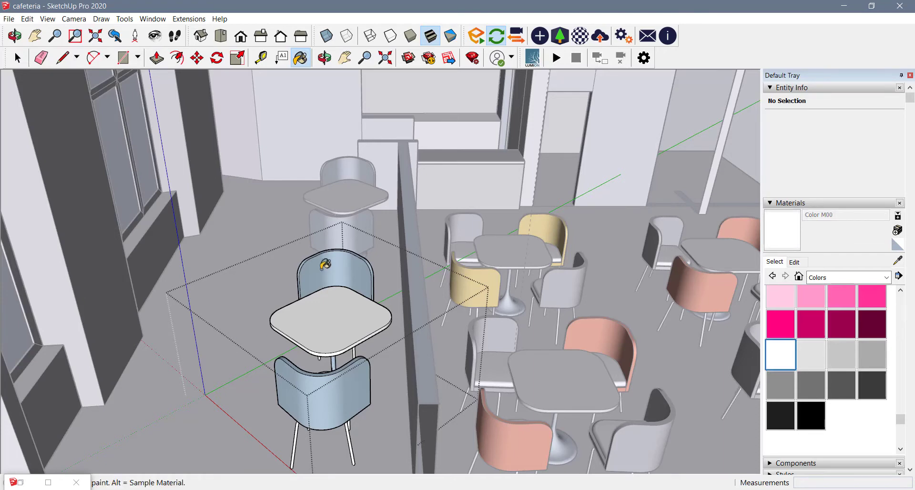
left_click(853, 366)
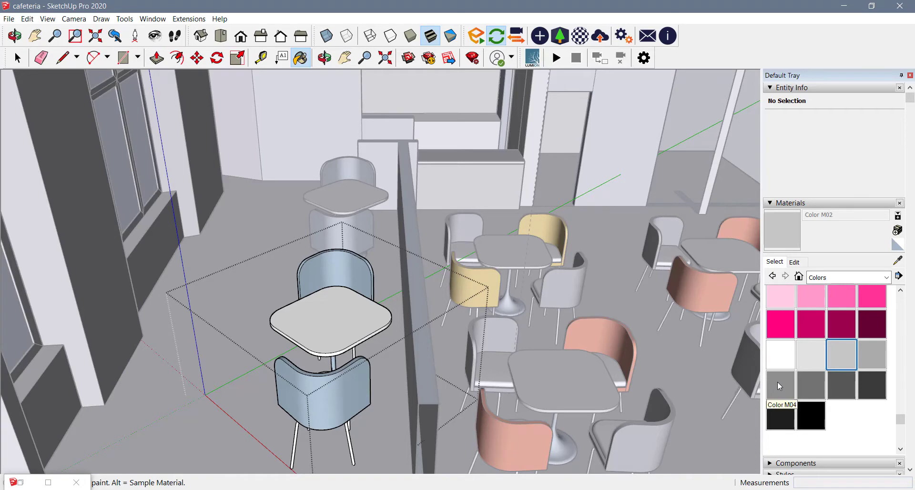
left_click(18, 57)
left_click(393, 153)
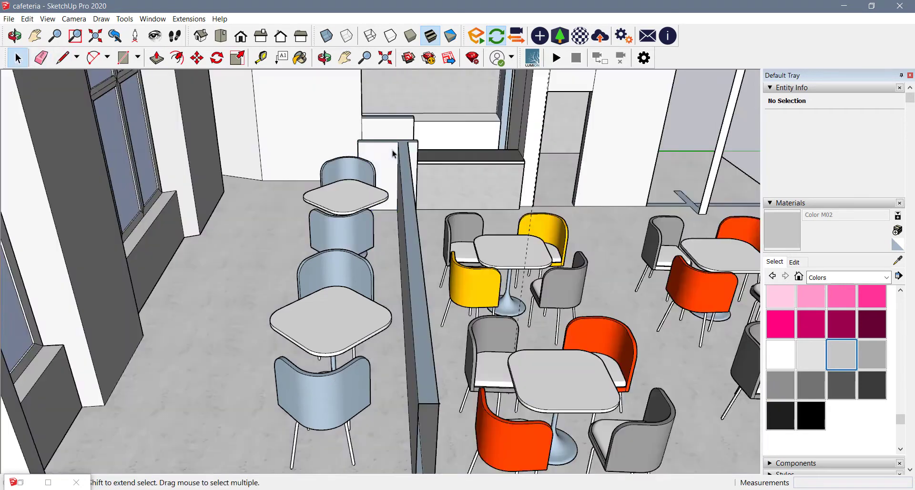
double_click(394, 153)
- Sample the grey Color M04 from a main-hall chair and reopen the front window-side table set for editing
left_click(898, 260)
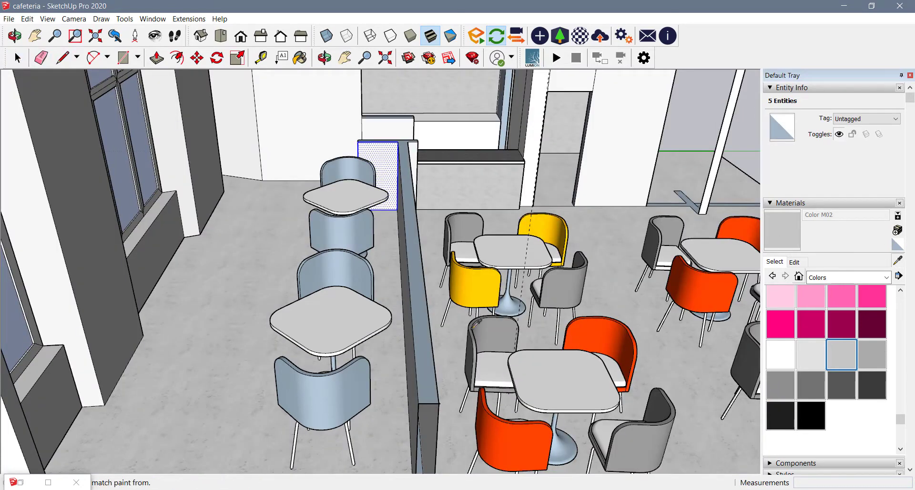
left_click(486, 331)
left_click(315, 269)
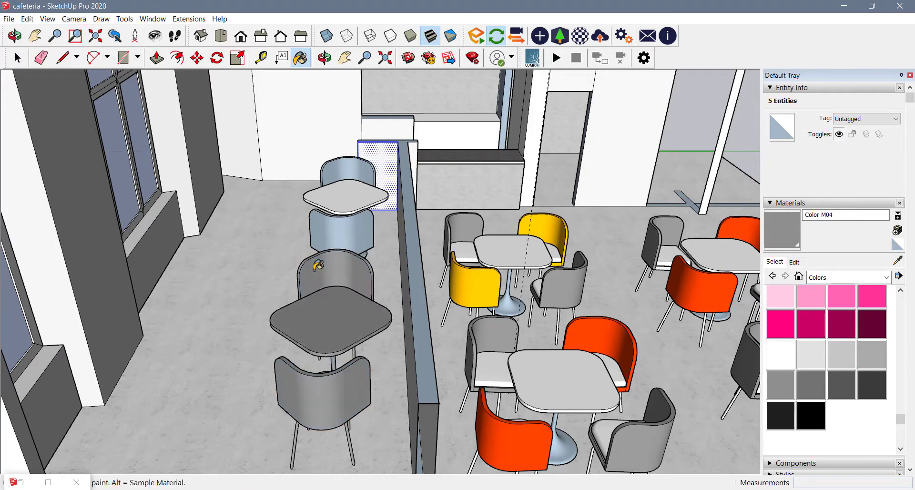
key("ctrl+z")
key("space")
double_click(315, 265)
key("b")
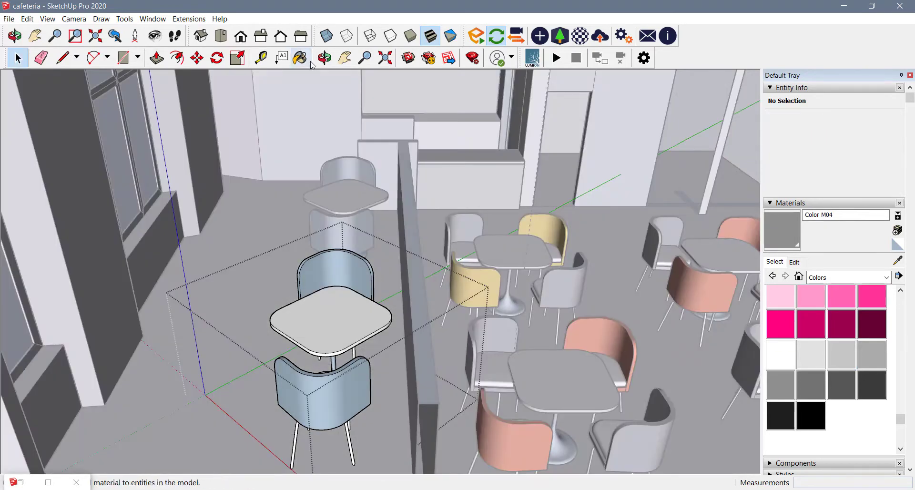
- Paint the shells of both chairs in the front window-side set with the grey Color M04
middle_click_drag(311, 262, 523, 282)
mouse_move(376, 310)
middle_mouse_down()
mouse_move(135, 398)
mouse_move(47, 281)
mouse_move(191, 404)
middle_mouse_up()
left_click(192, 403)
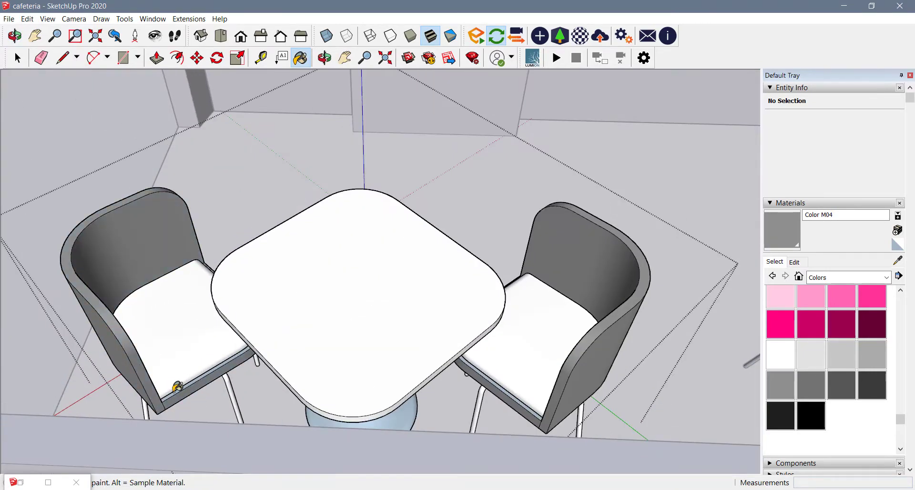
scroll(180, 385, "up", 5)
left_click(176, 376)
scroll(179, 377, "down", 3)
scroll(862, 380, "down", 3)
scroll(333, 357, "down", 8)
- Paint the tabletop of the front window-side set with the yellow Color D05 of the main-hall chairs
middle_click_drag(380, 373, 486, 376)
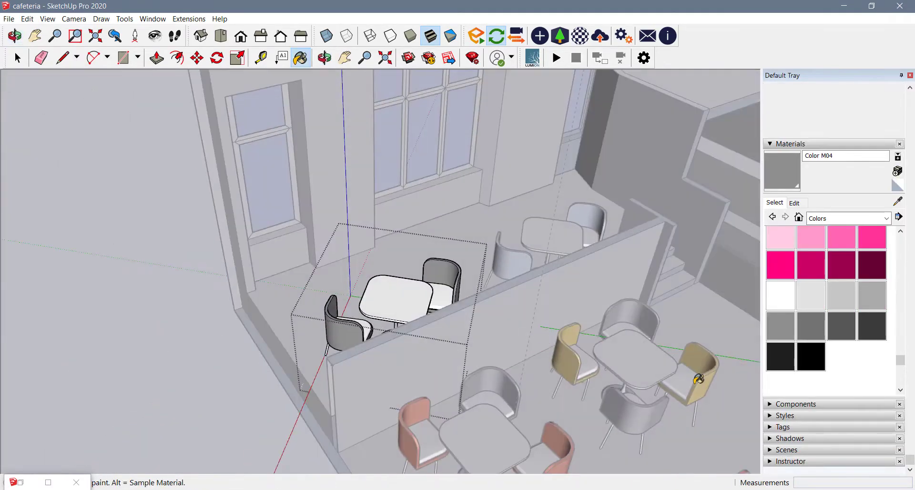
scroll(791, 310, "up", 5)
left_click(781, 296)
left_click(395, 298)
scroll(813, 312, "up", 2)
left_click(780, 290)
left_click(395, 298)
key("space")
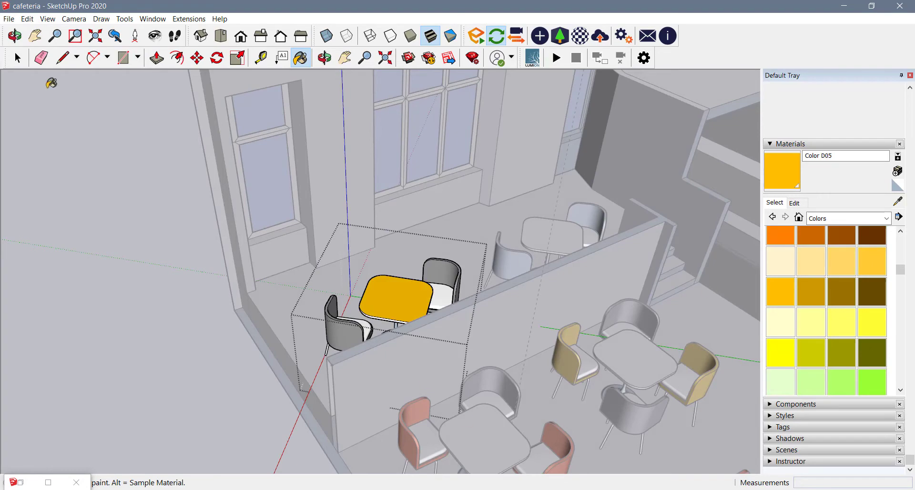
- Select the rear two-chair table set on the window side and pick up the grey Color M04 again
left_click(562, 198)
scroll(601, 217, "up", 3)
scroll(602, 217, "down", 1)
left_click(583, 218)
left_click(898, 201)
left_click(401, 291)
scroll(562, 217, "up", 4)
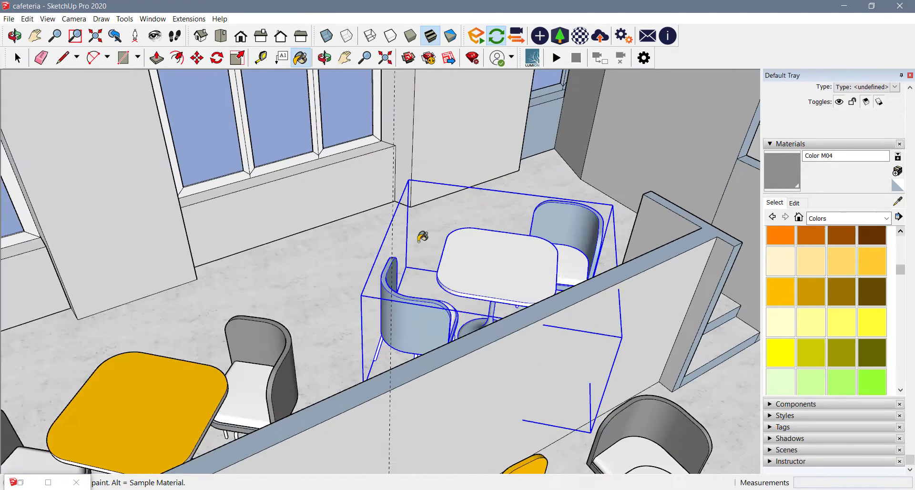
- Open the rear window-side set for editing and explode its table and both chairs
right_click(450, 258)
left_click(470, 310)
scroll(483, 281, "up", 2)
right_click(396, 325)
left_click(380, 336)
left_click(379, 336)
key("ctrl+z")
key("space")
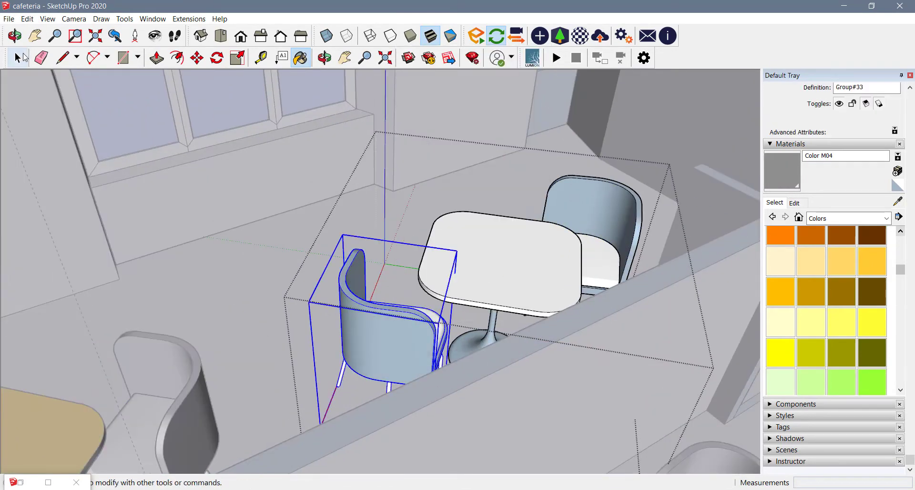
left_click(490, 271, "shift")
left_click(580, 216, "shift")
right_click(580, 216)
left_click(610, 272)
- Paint the rear window-side set's chair shells in grey Color M04 and its tabletop in orange-red Color B05
key("b")
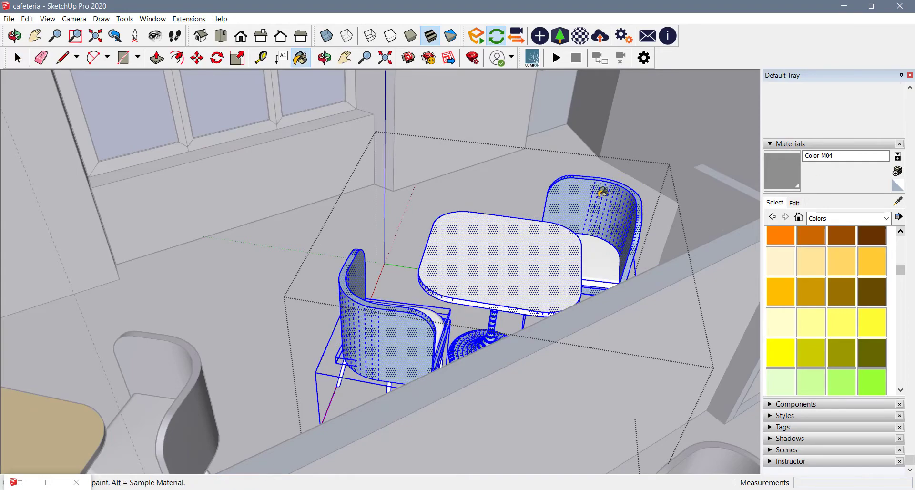
mouse_move(356, 397)
middle_mouse_down()
mouse_move(399, 334)
mouse_move(306, 404)
mouse_move(258, 293)
middle_mouse_up()
key("space")
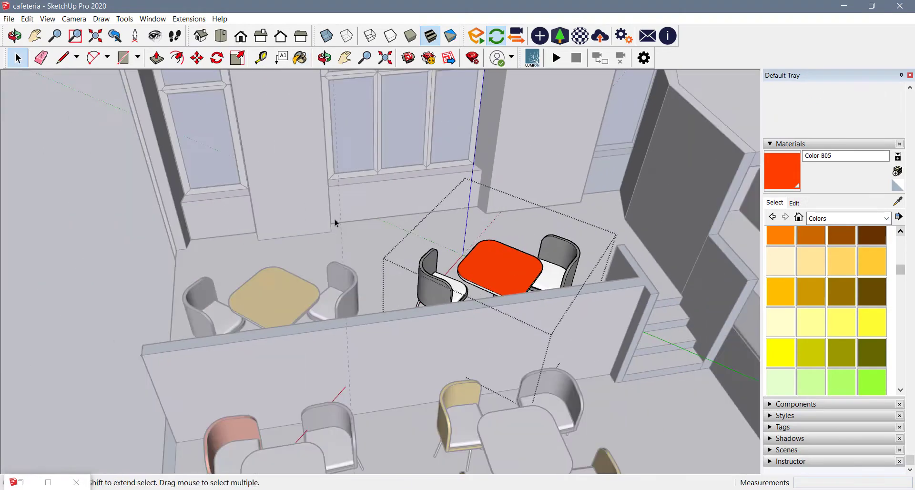
middle_click_drag(334, 221, 680, 347)
scroll(541, 345, "up", 3)
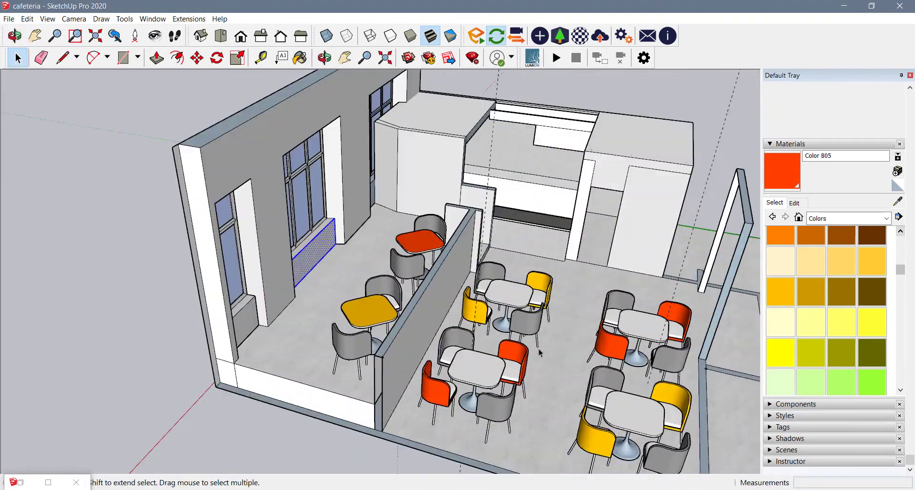
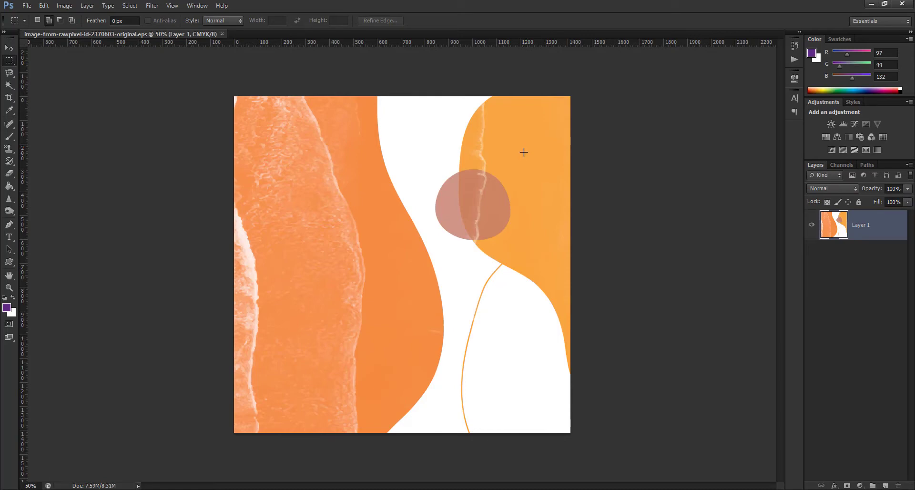
- Switch to Photoshop and save the orange wave artwork to the Desktop as a JPEG with maximum quality 12
key("ctrl+shift+s")
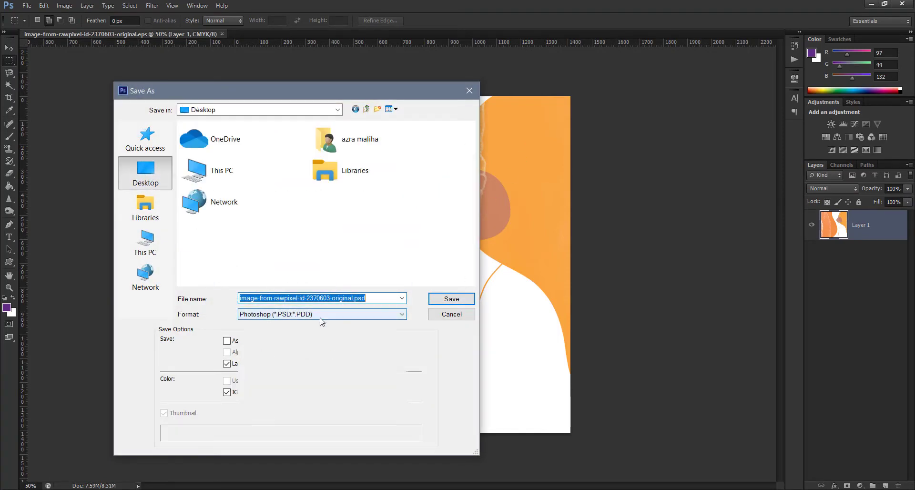
left_click(333, 314)
left_click(267, 368)
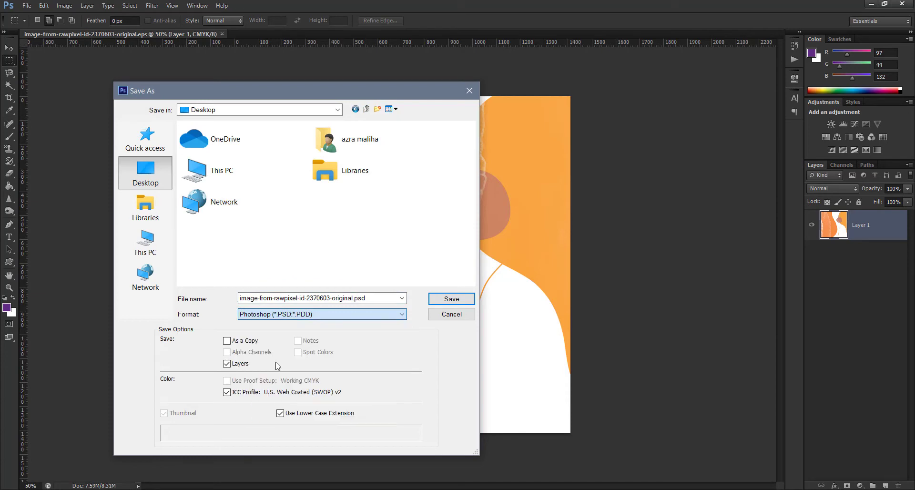
left_click(450, 298)
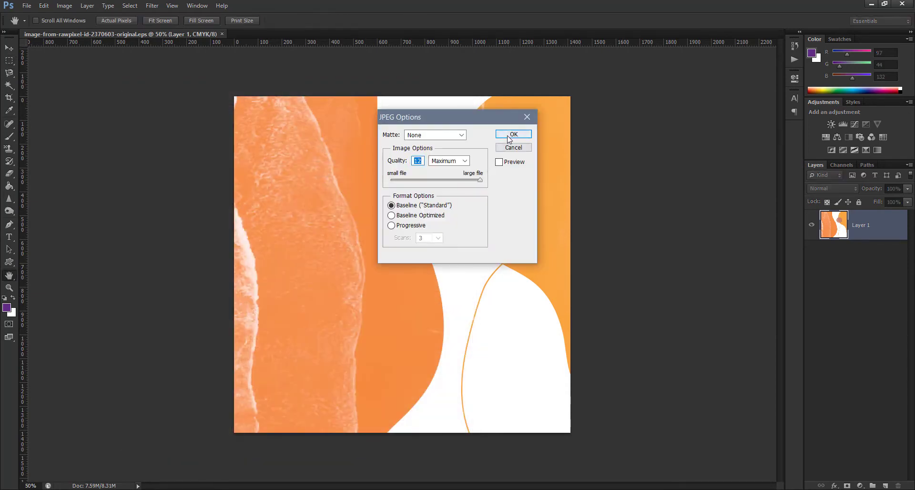
left_click(514, 130)
- Switch back to SketchUp and start a new material using image-from-rawpixel-id-2370603-original from the Desktop as its texture
mouse_move(482, 489)
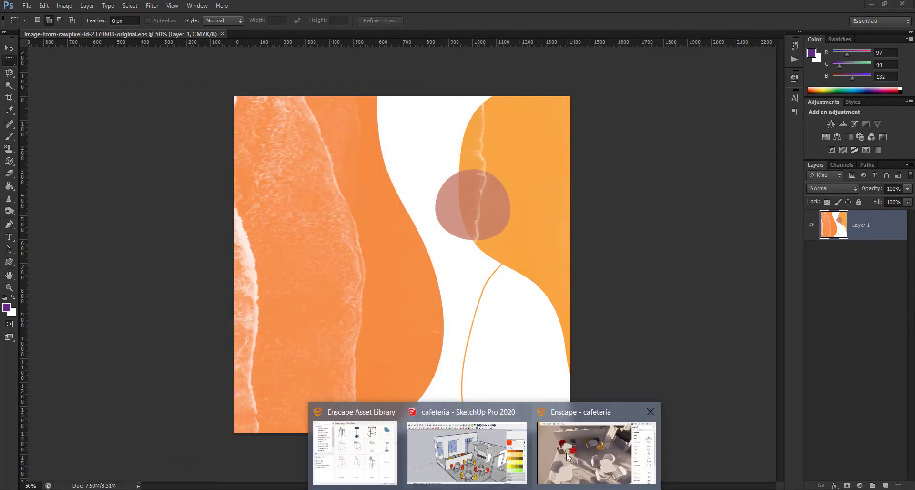
left_click(463, 459)
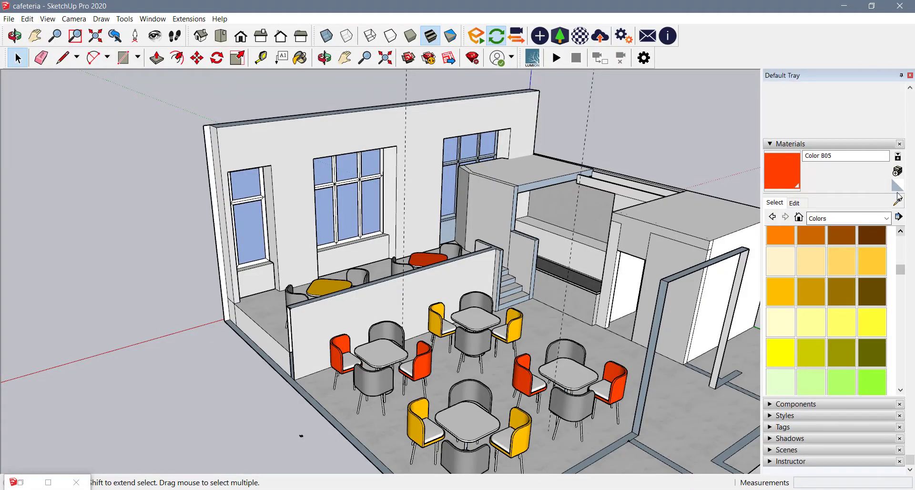
left_click(897, 173)
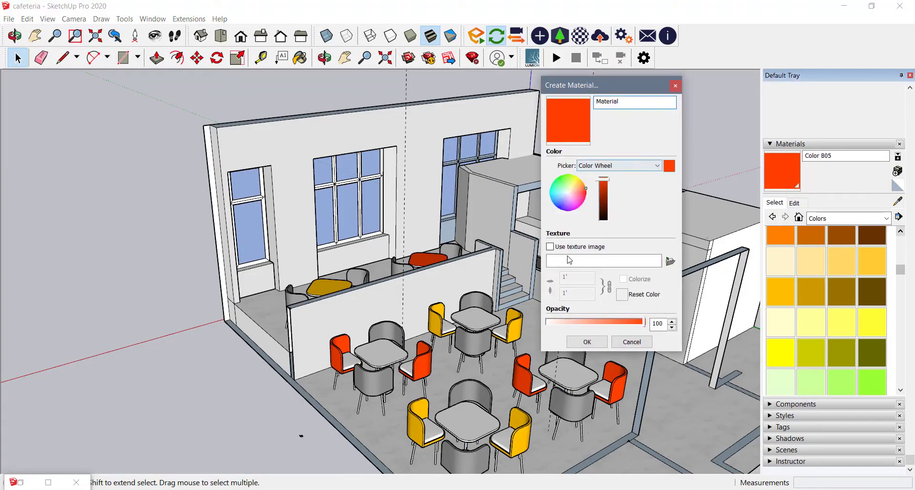
left_click(551, 247)
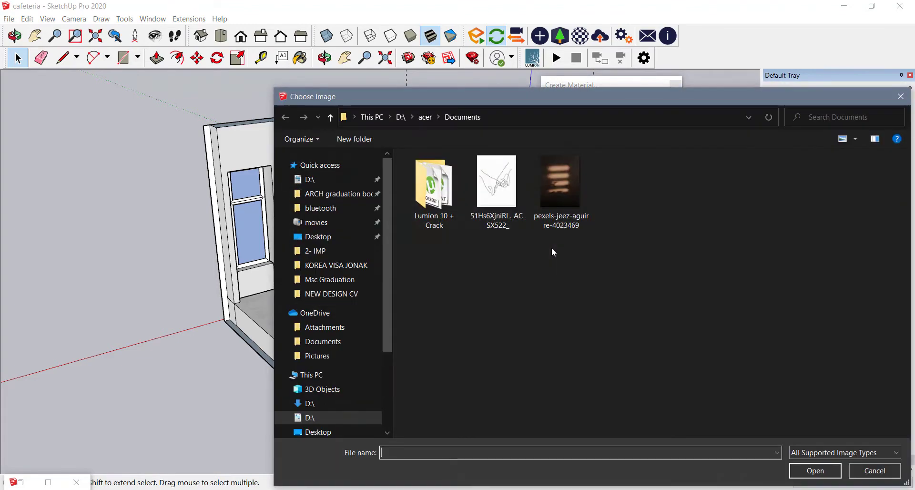
left_click(317, 236)
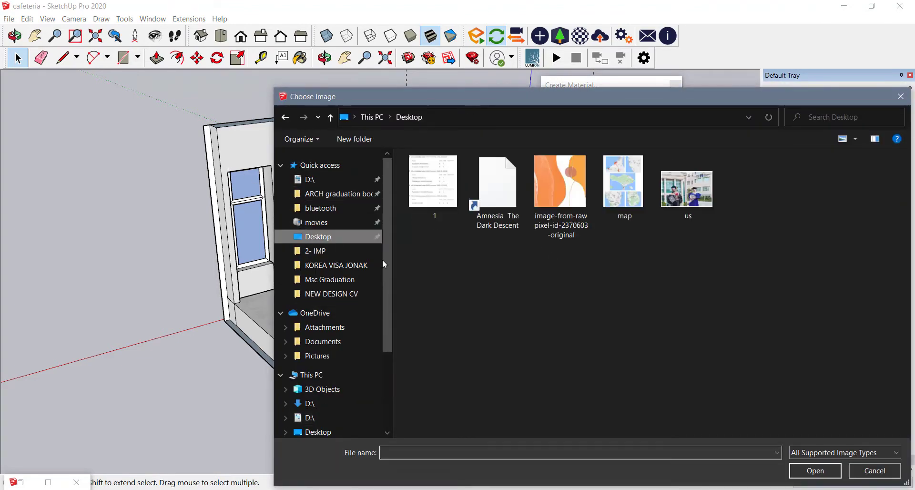
double_click(553, 208)
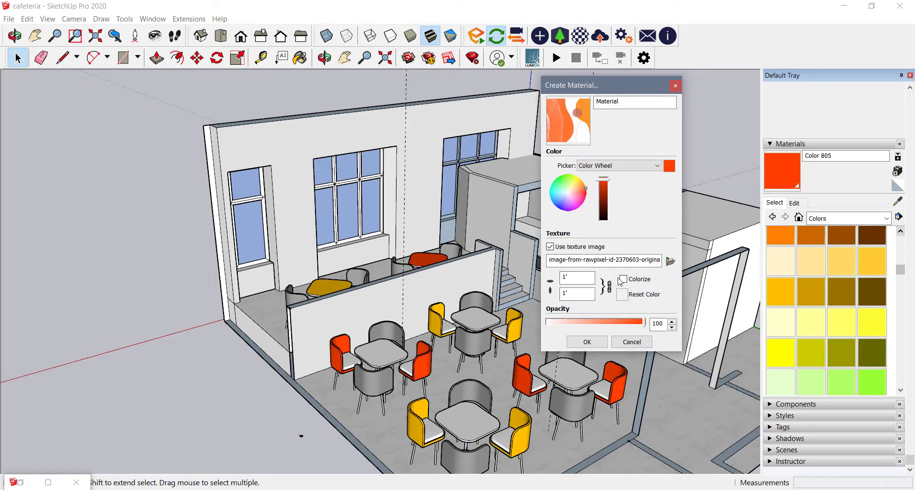
- Unlink the texture's proportions, set its size to 4' 2" by 4' 2", enable Colorize and create the material
left_click(563, 278)
left_click(611, 287)
left_click(576, 295)
left_click_drag(578, 278, 488, 280)
left_click(581, 295)
type("2")
left_click(623, 278)
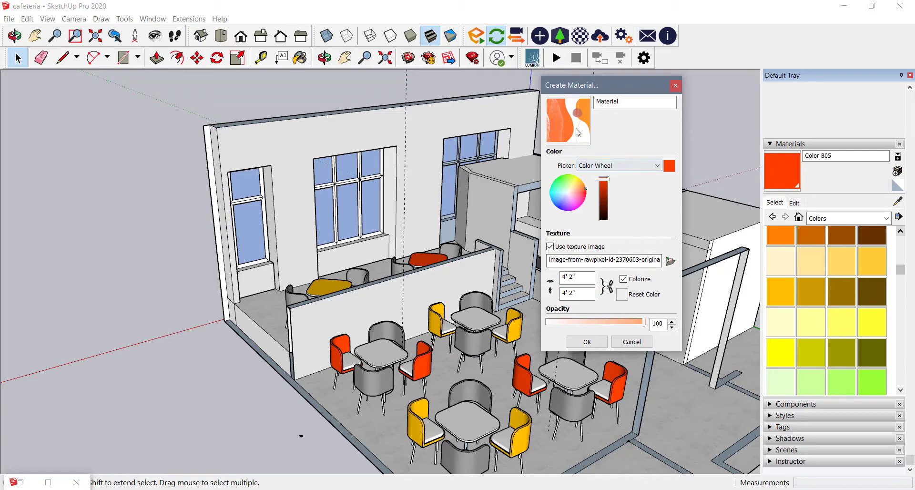
left_click(587, 342)
- Paint the inner face of the window wall with the new orange wave material
left_click(422, 170)
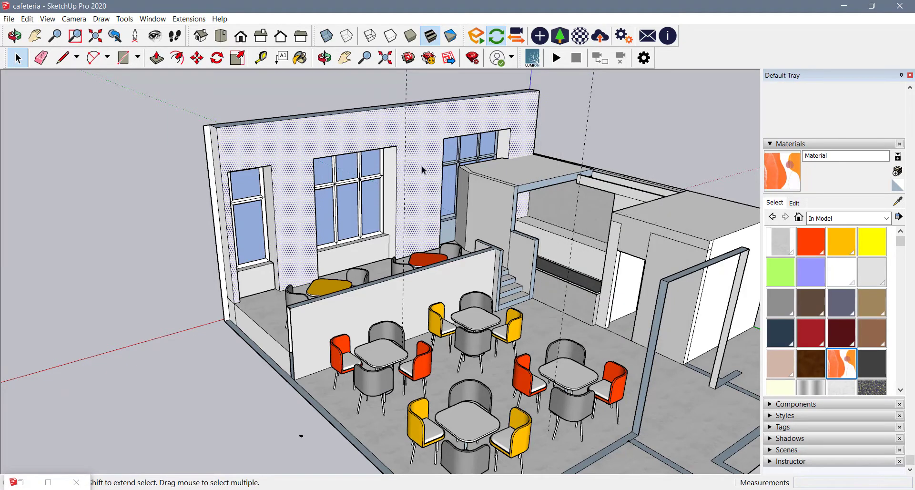
key("b")
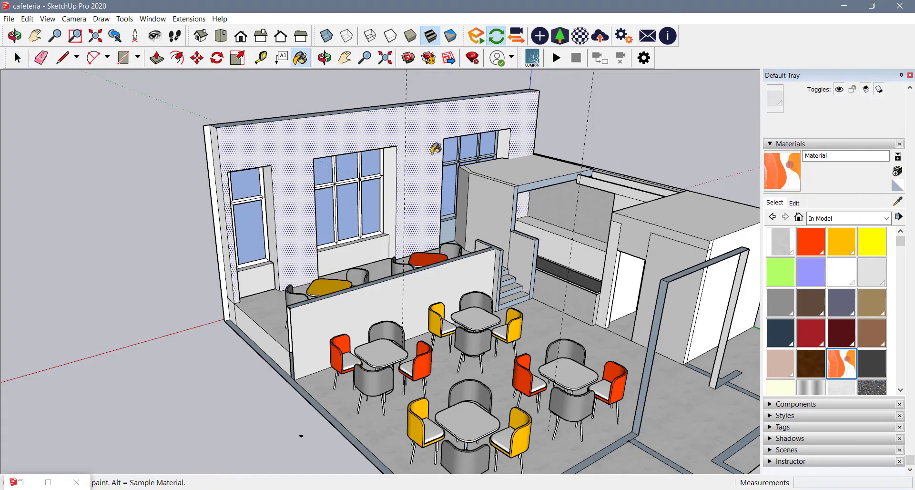
left_click(435, 148)
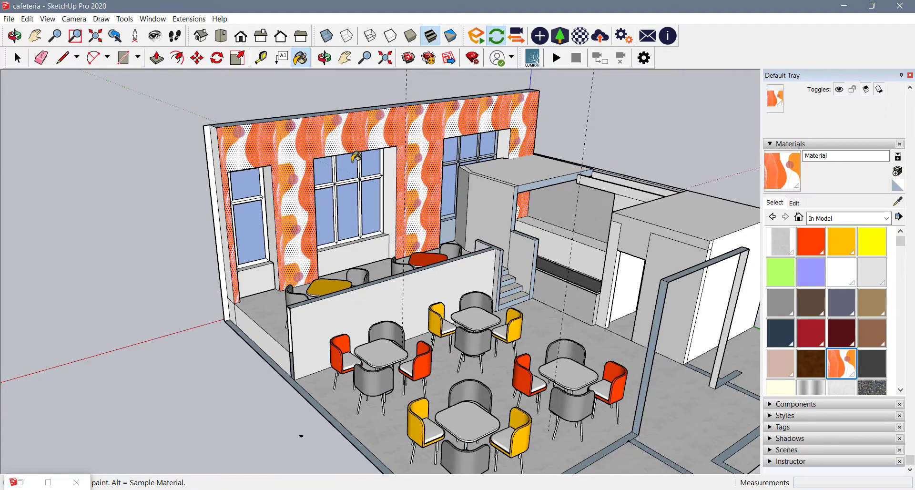
scroll(355, 153, "up", 3)
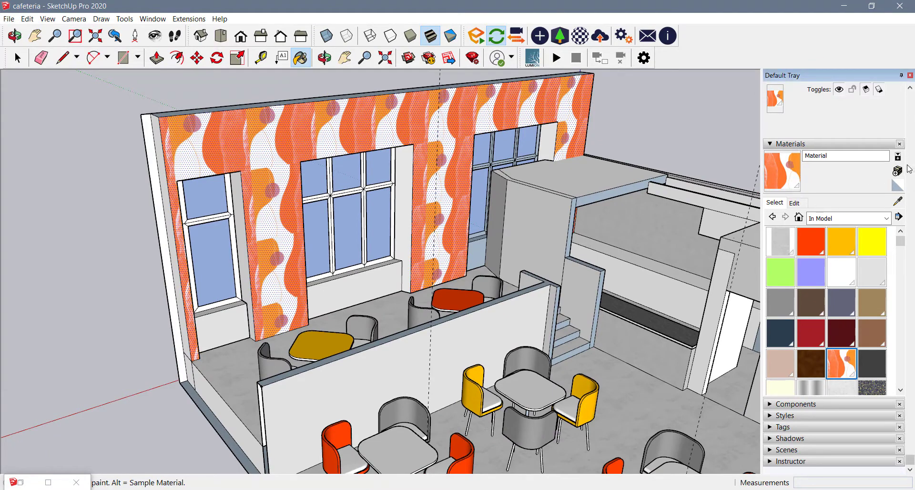
- Set the wall material's texture size to 30' by 30' after trying 50', 1' 8" and 10'
left_click(806, 204)
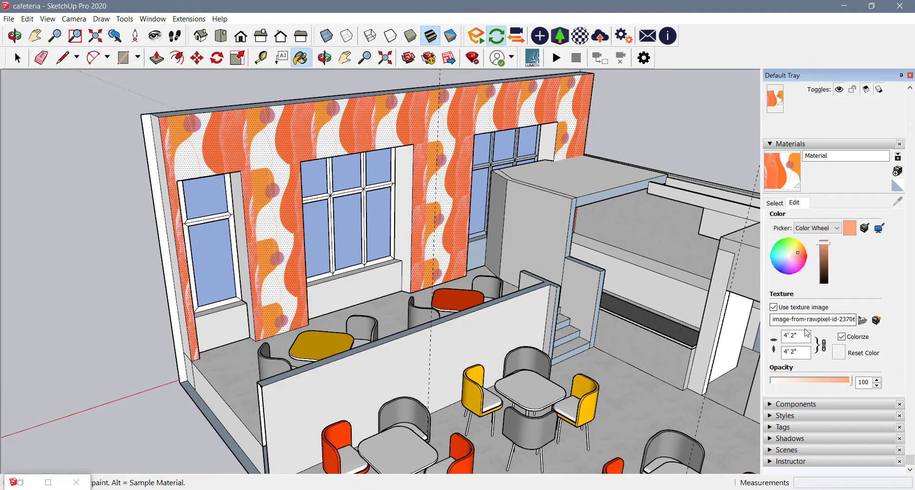
left_click_drag(800, 336, 778, 334)
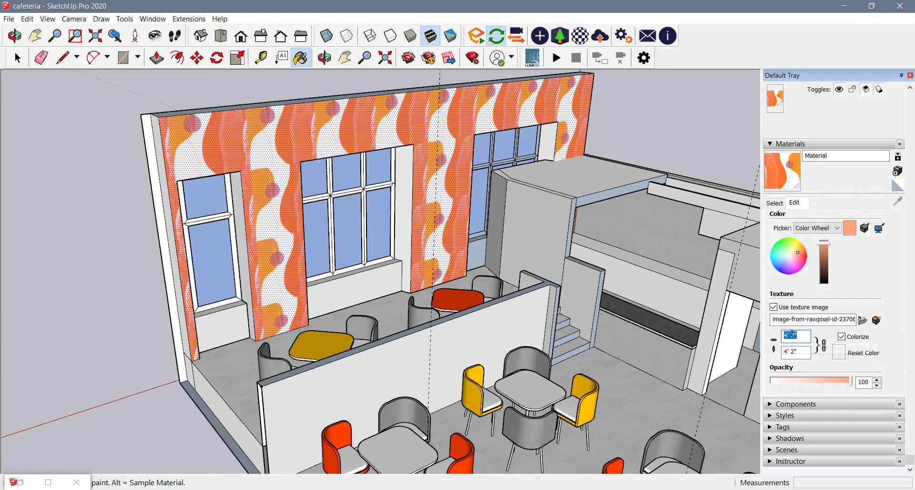
type("50")
key("Return")
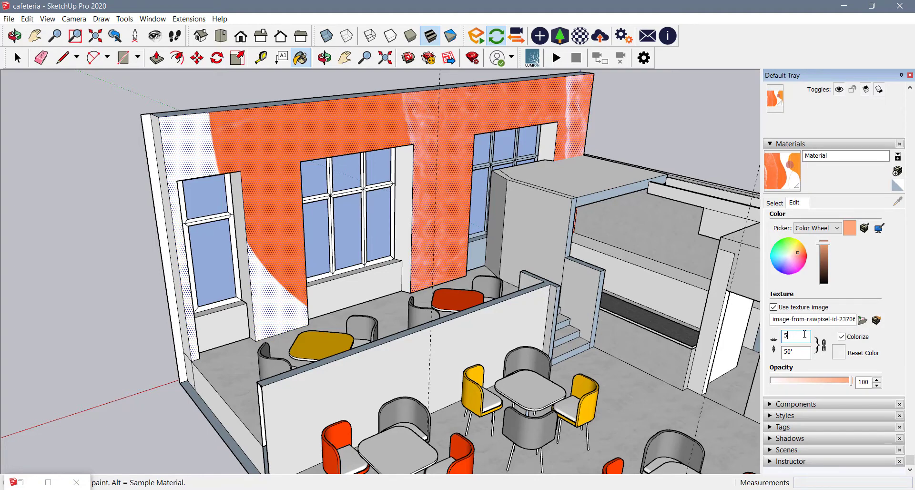
type("5")
key("Return")
type("20'")
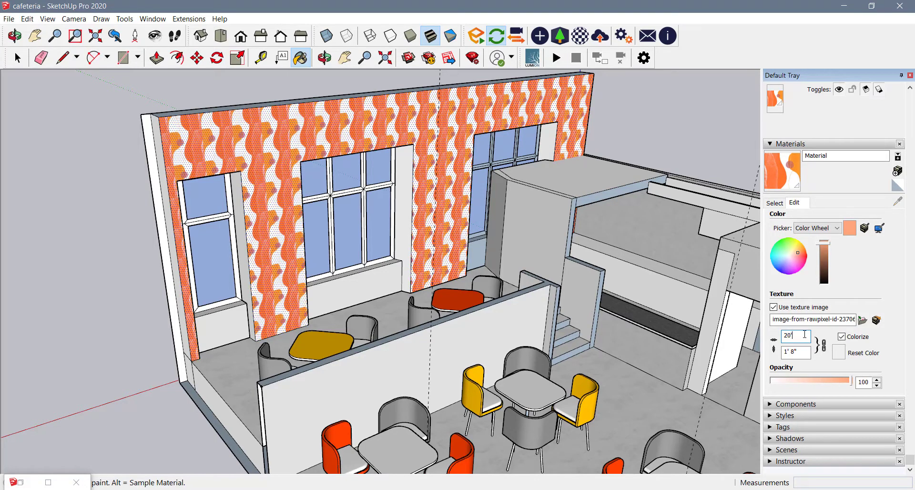
key("Return")
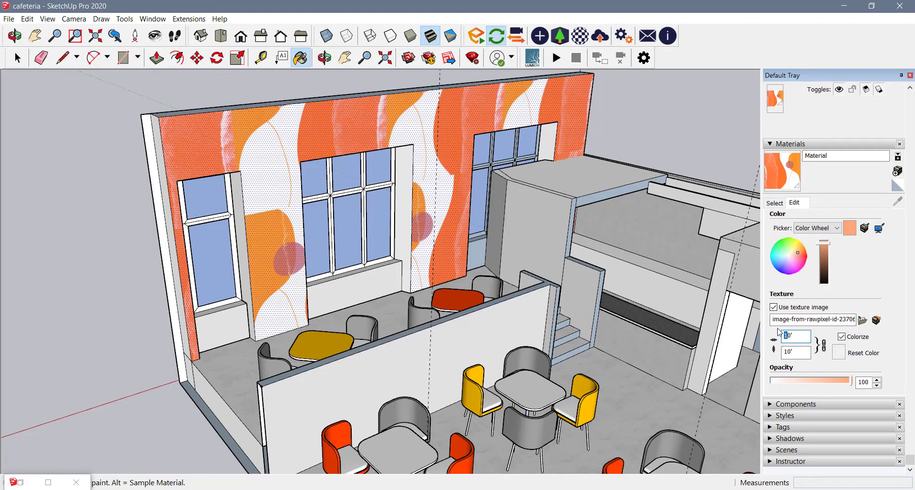
key("Return")
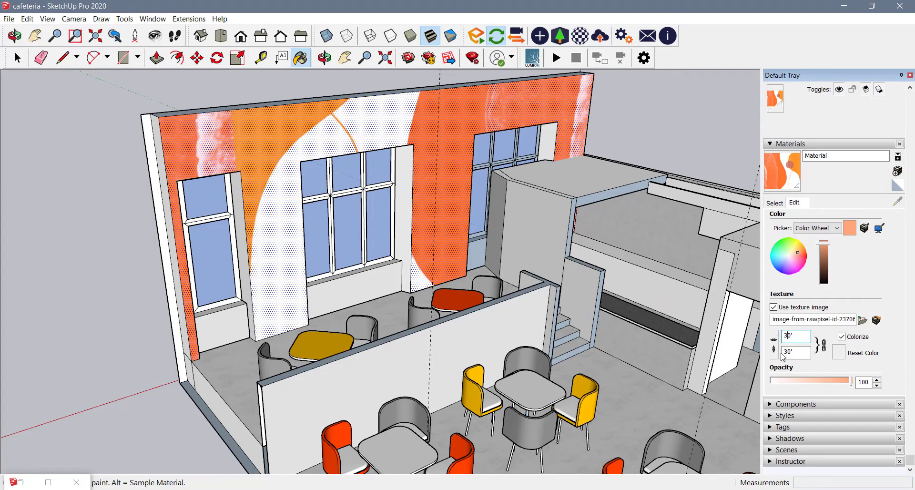
- Set the window wall material's texture size to 40' by 40' and clear the selection
left_click(800, 337)
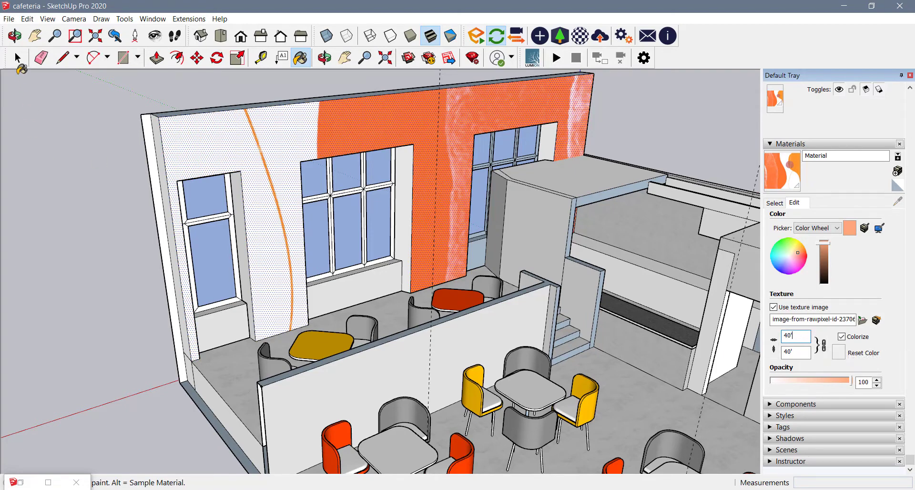
left_click(18, 59)
left_click(76, 179)
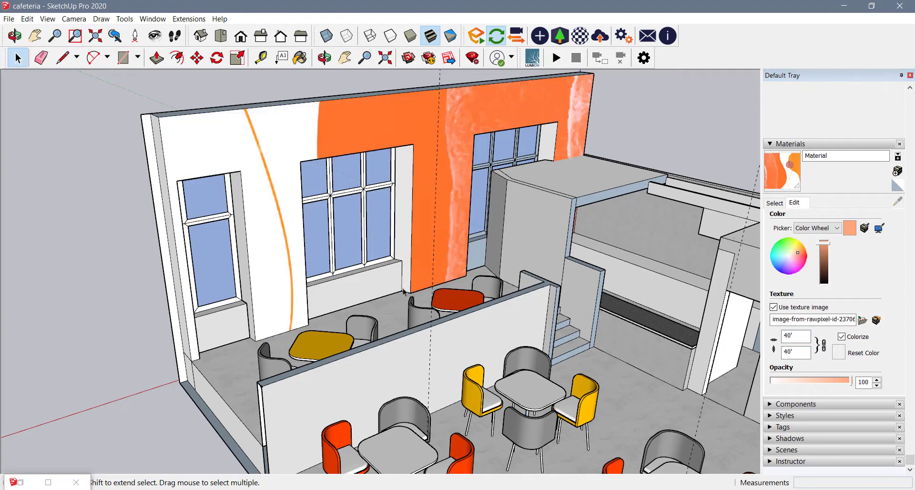
- Try the orange wave material on the low partition wall with a different texture size
left_click(416, 362)
key("b")
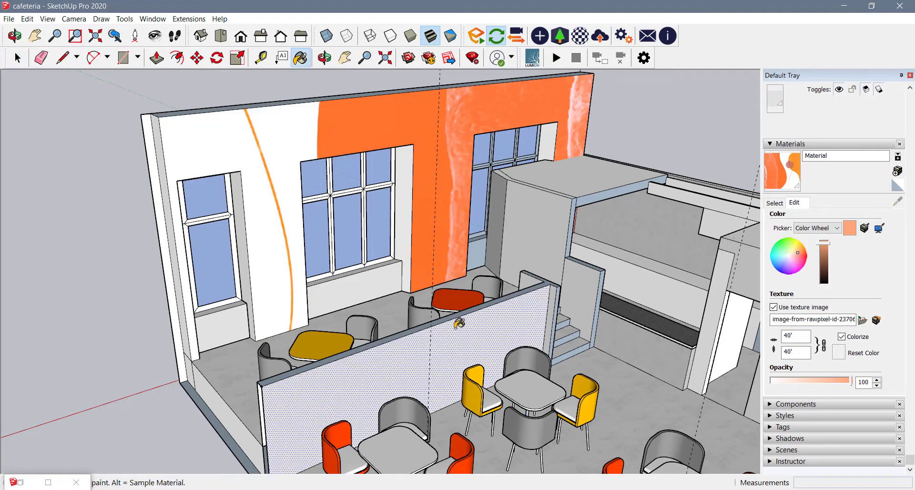
left_click(451, 337)
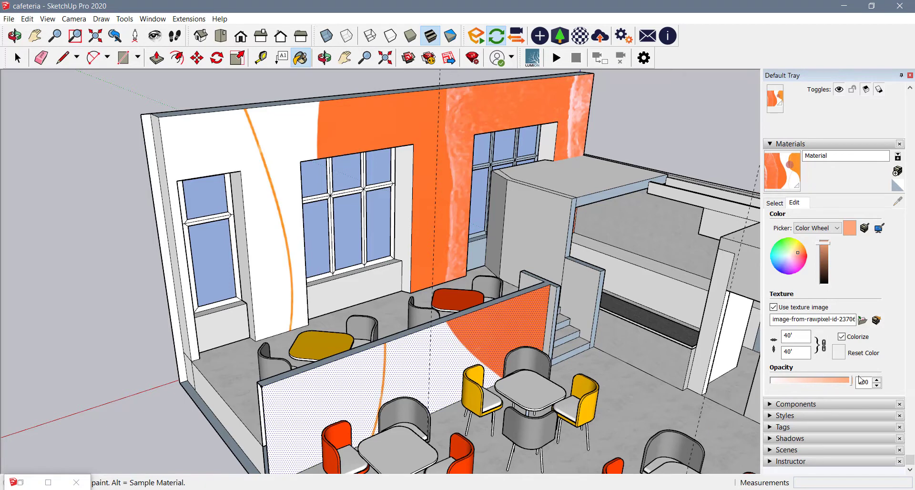
left_click(807, 352)
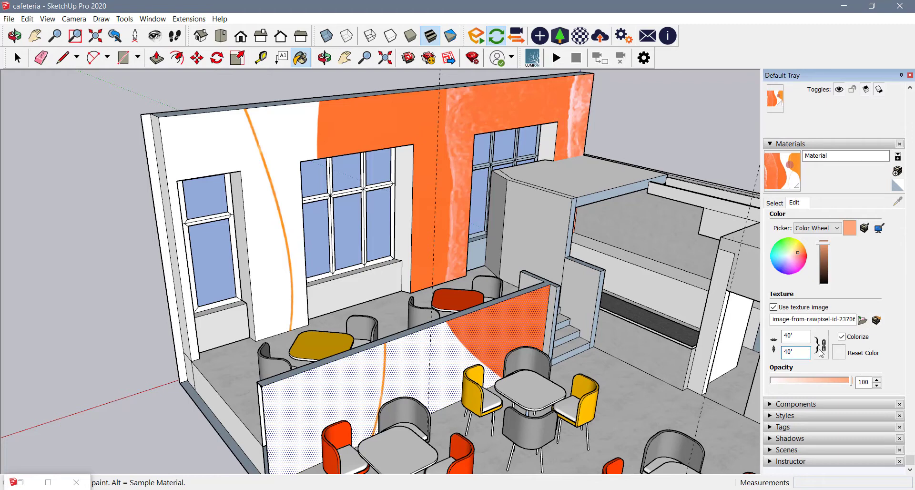
left_click_drag(789, 353, 784, 354)
type("5")
key("Return")
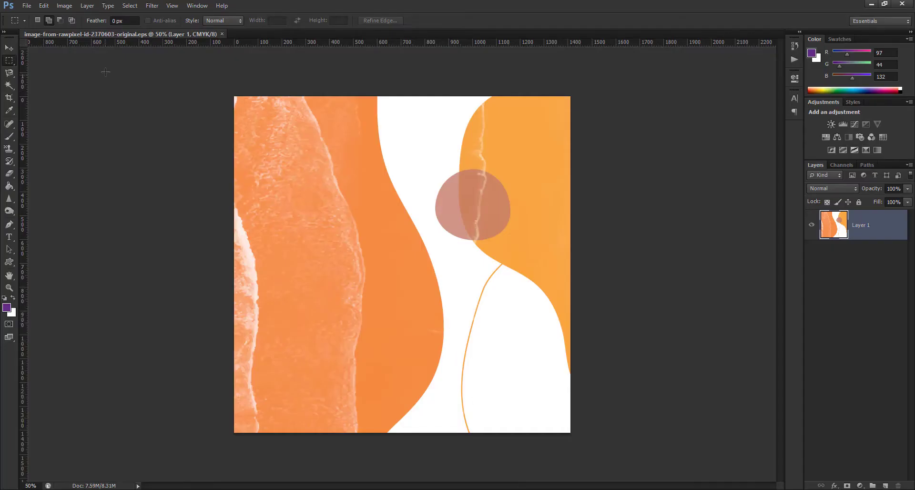
- Switch to Photoshop and flip the orange wave artwork's canvas horizontally
left_click(64, 5)
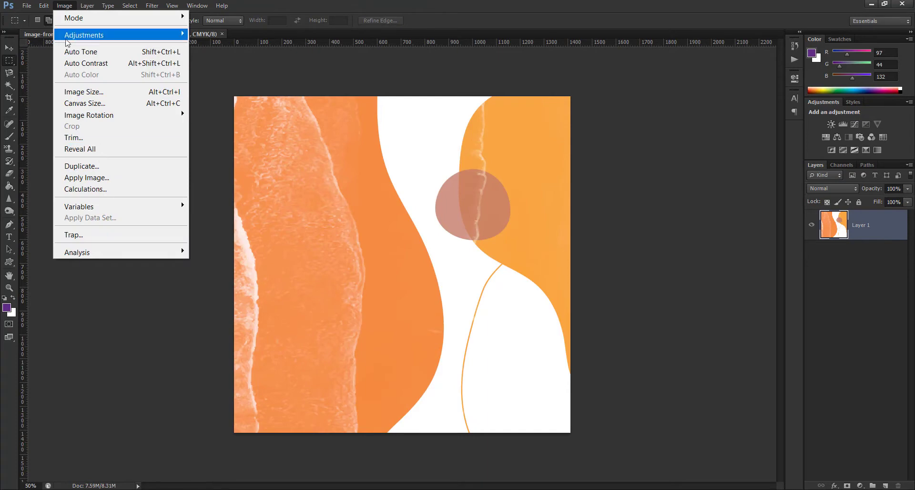
mouse_move(95, 115)
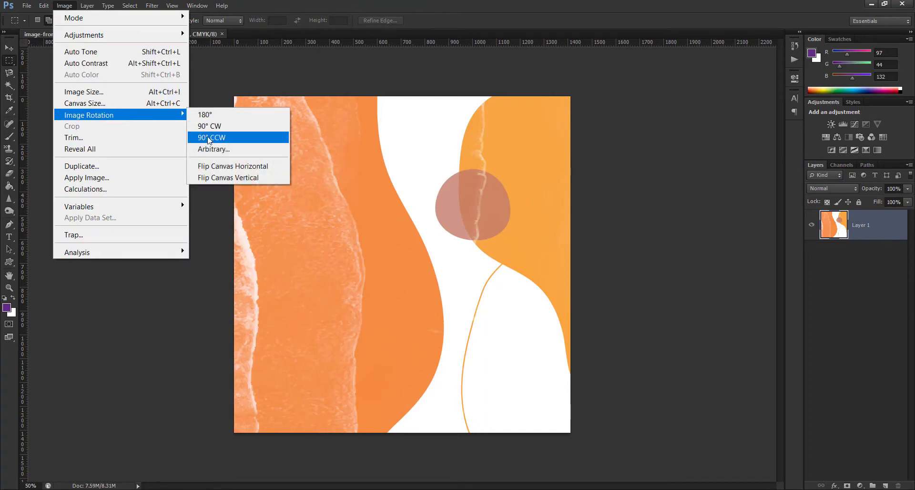
left_click(214, 166)
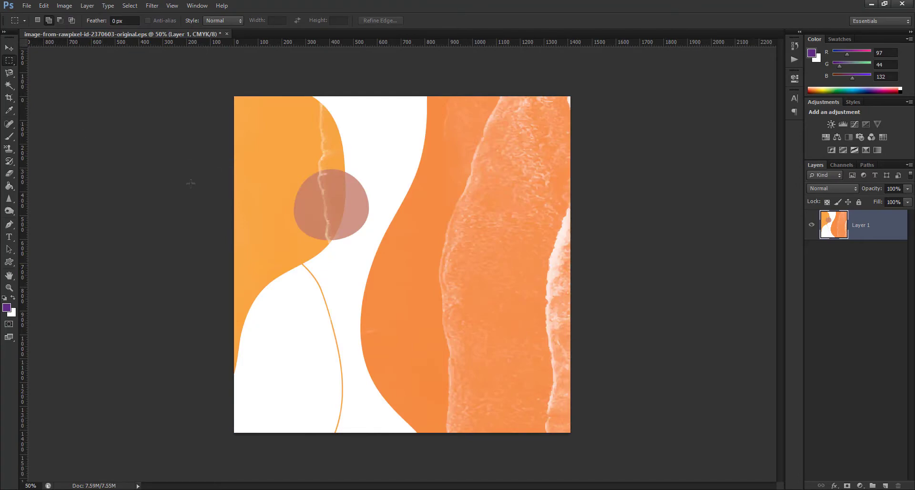
- Save the flipped artwork to the Desktop as a JPEG named fedf
key("ctrl+shift+s")
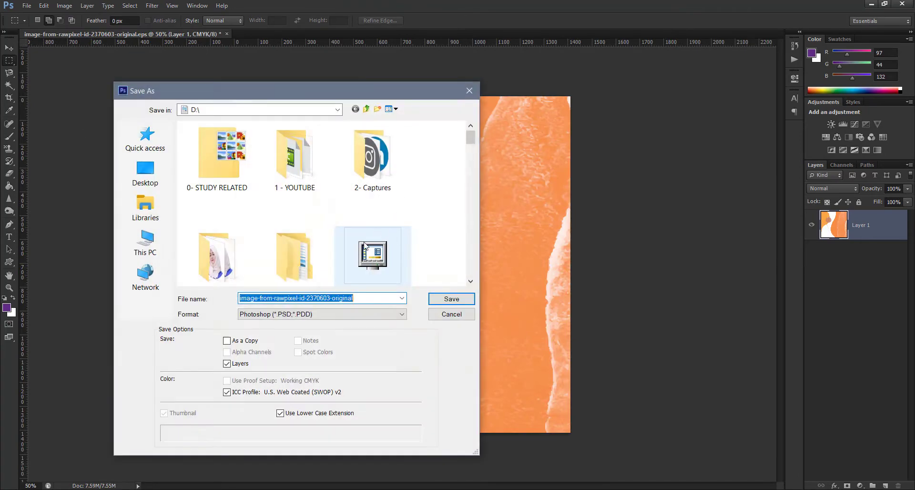
left_click(338, 314)
left_click(274, 363)
key("shift+Tab")
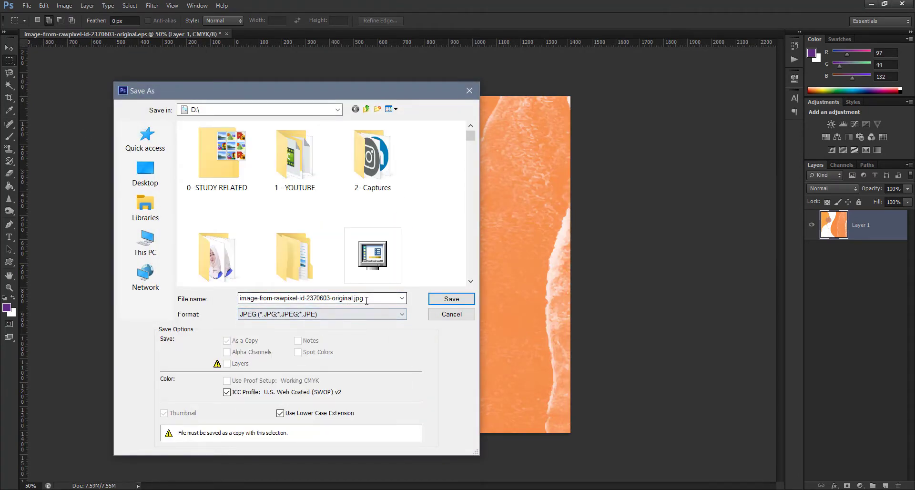
type("fedf")
left_click(142, 177)
left_click(452, 299)
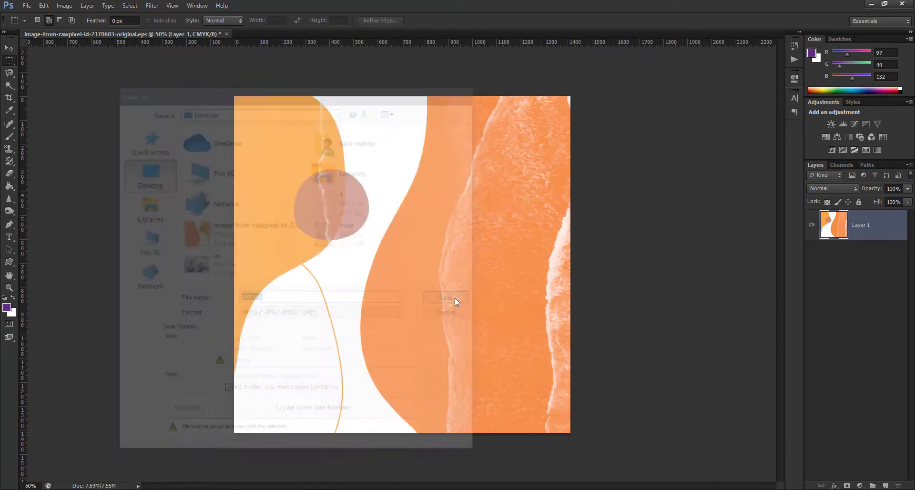
left_click(514, 134)
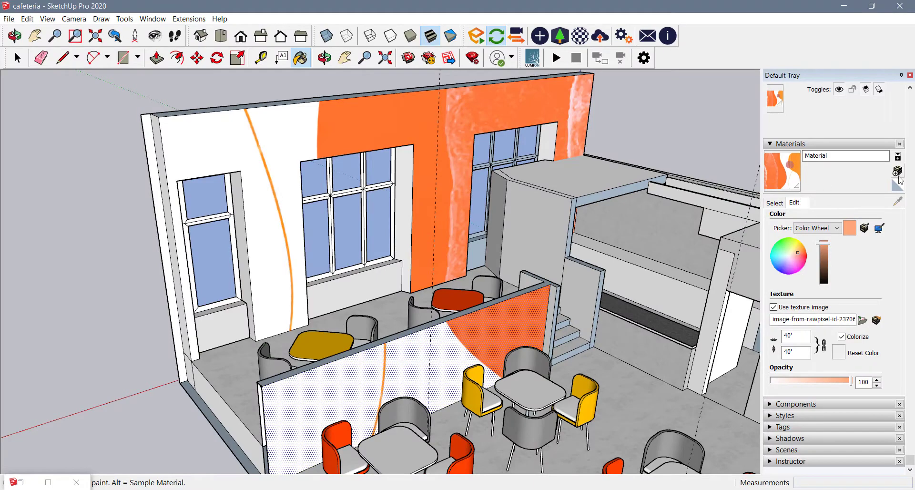
- Back in SketchUp, create a new material that uses fedf.jpg as its texture
left_click(898, 157)
left_click(670, 261)
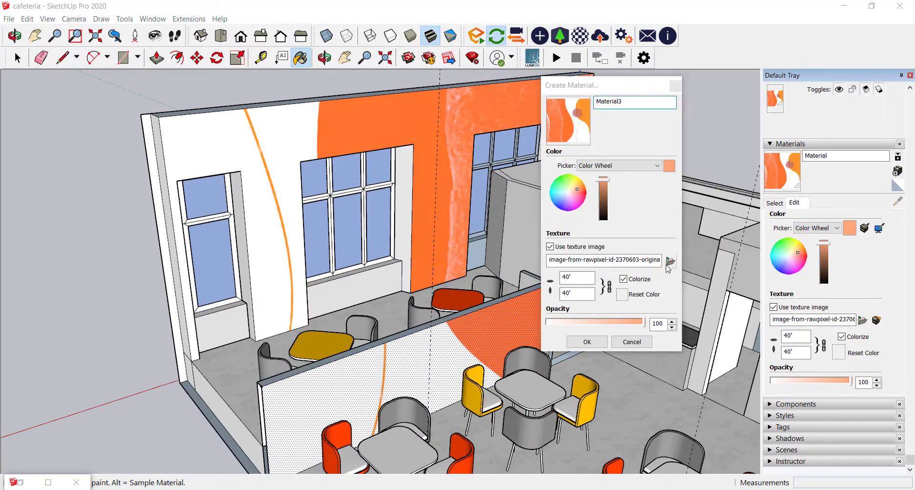
double_click(578, 195)
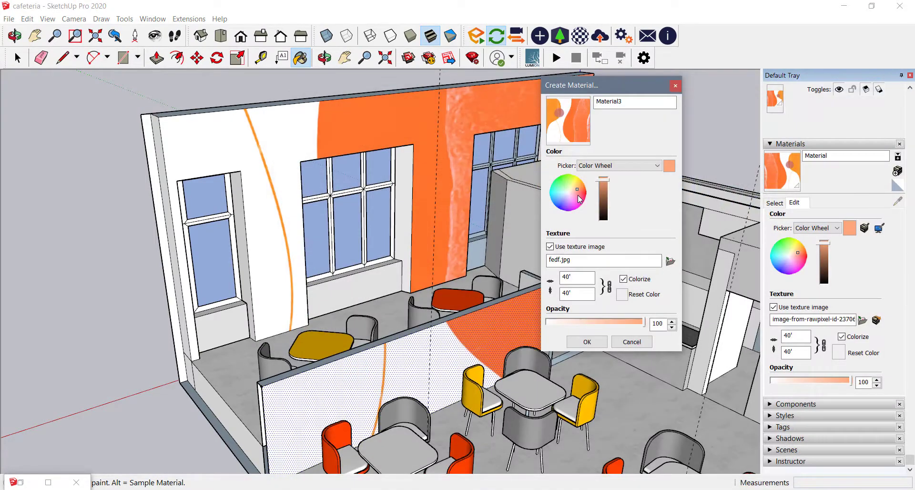
left_click(596, 341)
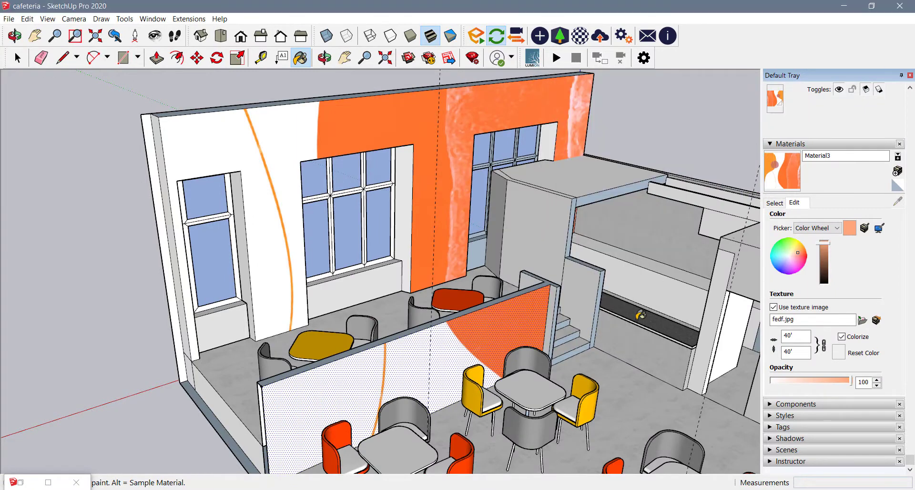
- Paint the low partition wall with the flipped wave material and reduce its texture size, trying 30' by 30' first
left_click(438, 355)
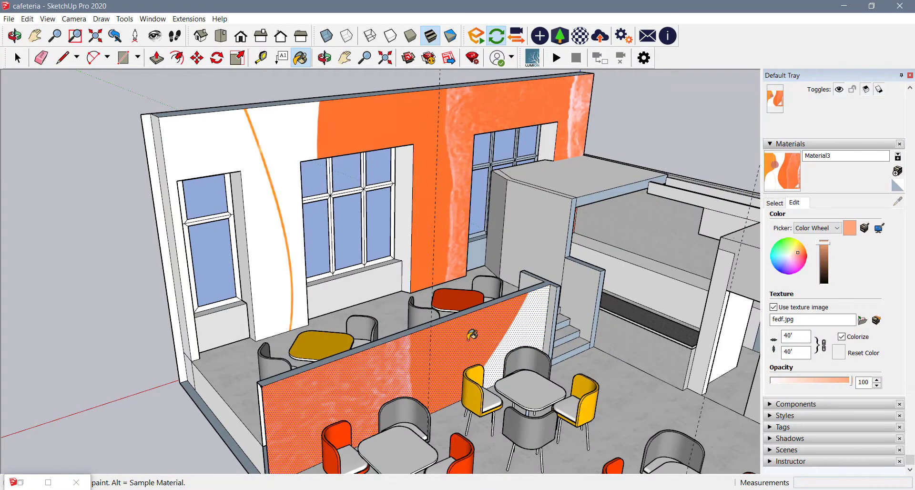
left_click(786, 336)
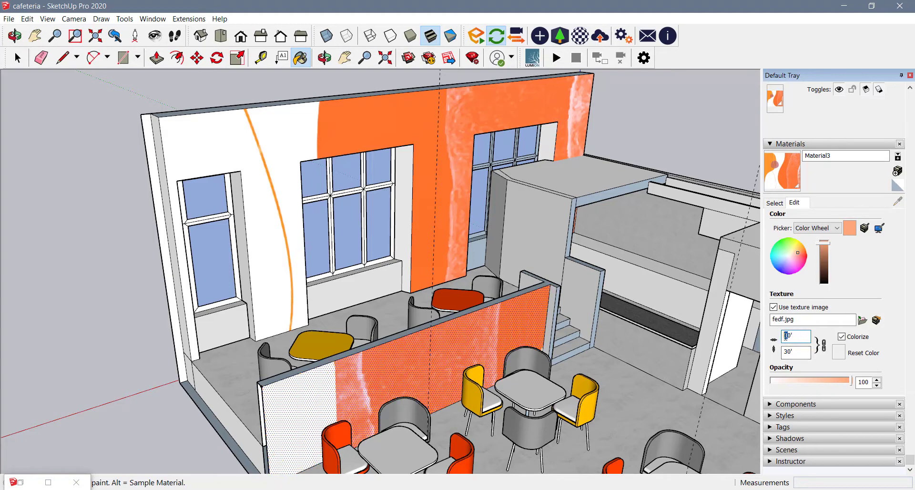
type("1")
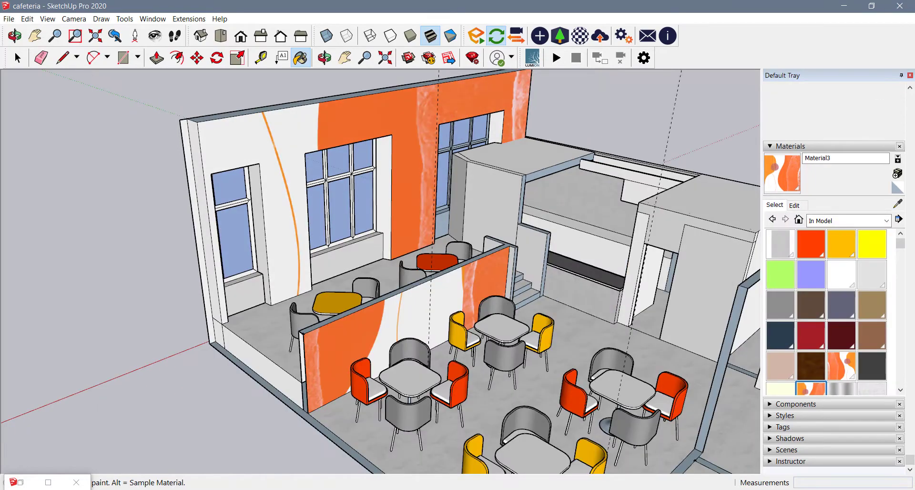
middle_click_drag(357, 176, 439, 269)
middle_click_drag(252, 233, 432, 282)
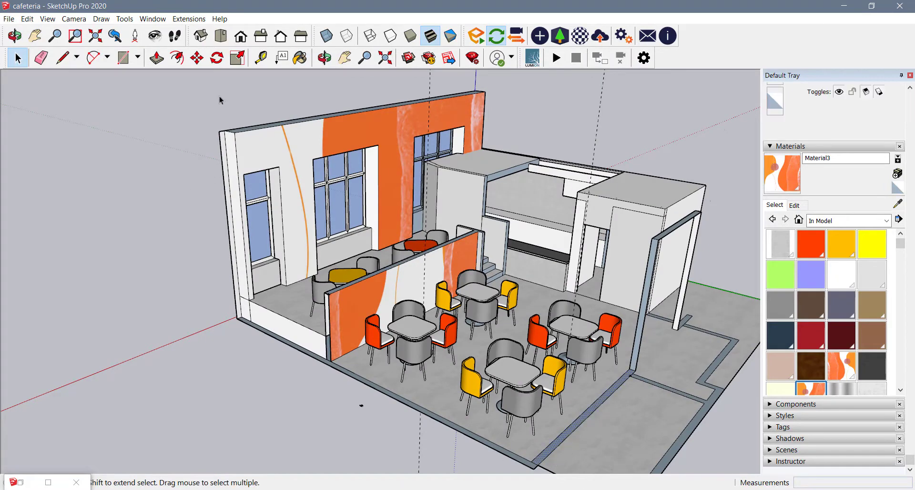
- Collapse the tall free-standing wall frame on the open side of the cafeteria with Push/Pull
left_click(154, 59)
left_click(577, 417)
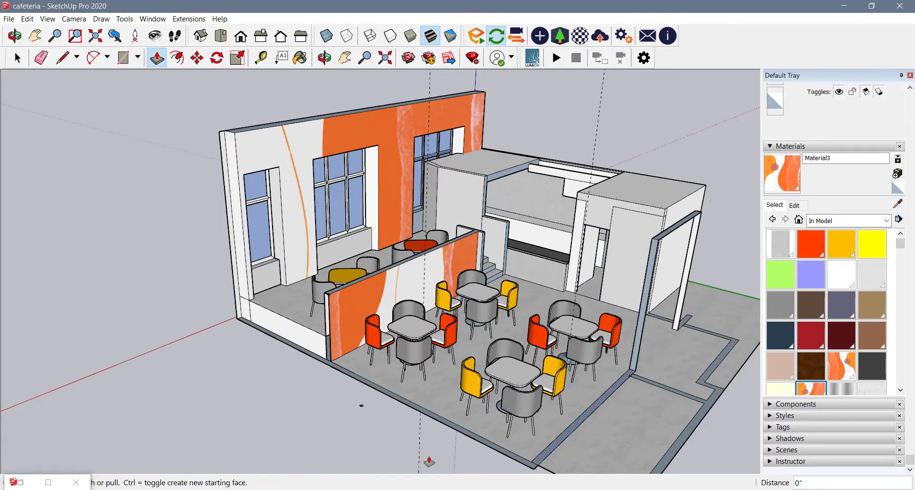
middle_click_drag(289, 363, 314, 449)
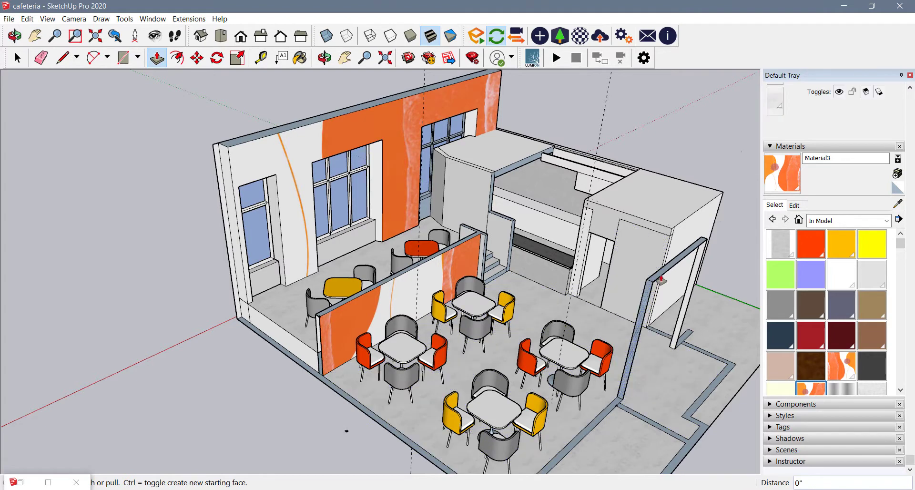
key("space")
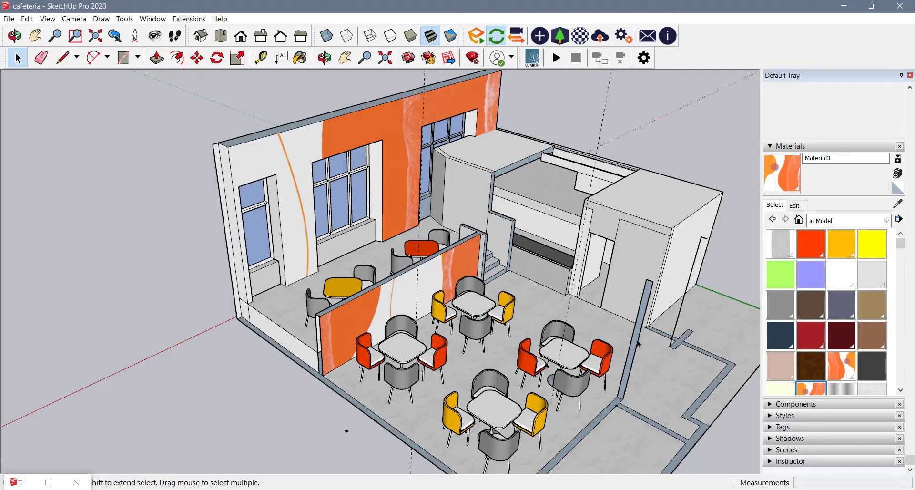
- Delete the frame's leftover upright faces and edges, undoing the deletion that includes the floor
left_click(618, 376)
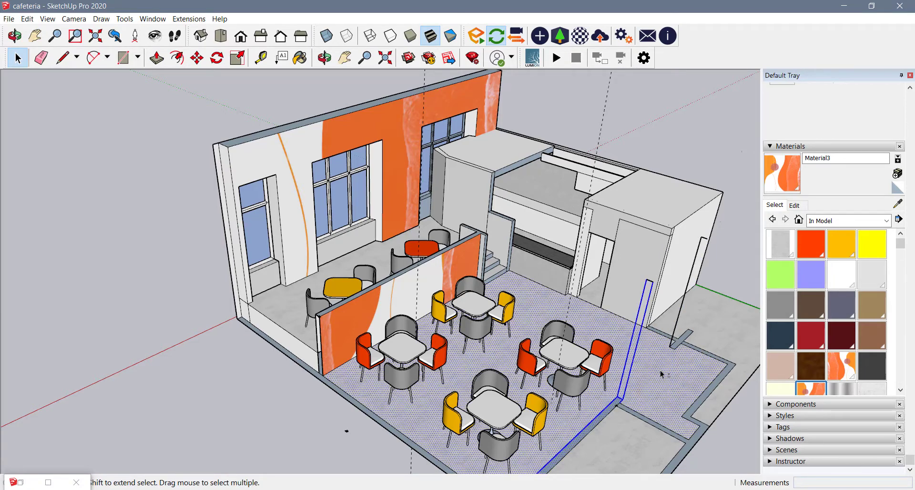
left_click(645, 357, "shift")
key("Delete")
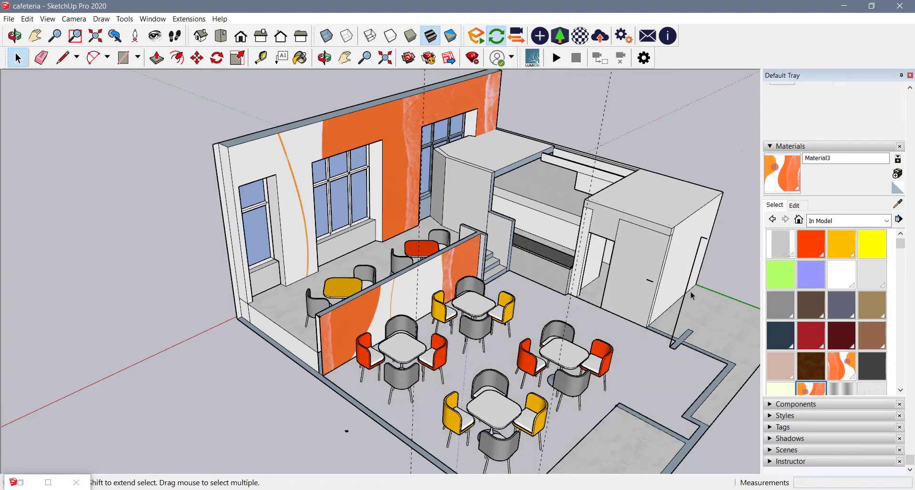
key("ctrl+z")
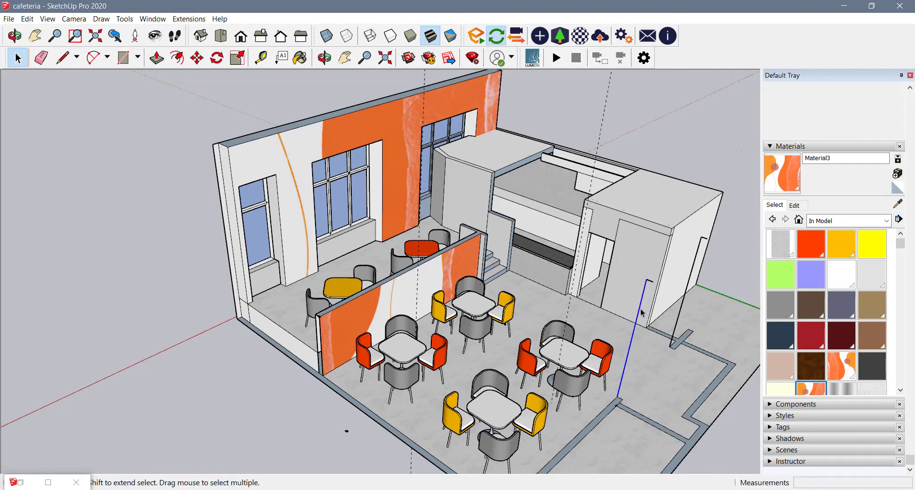
scroll(663, 269, "up", 2)
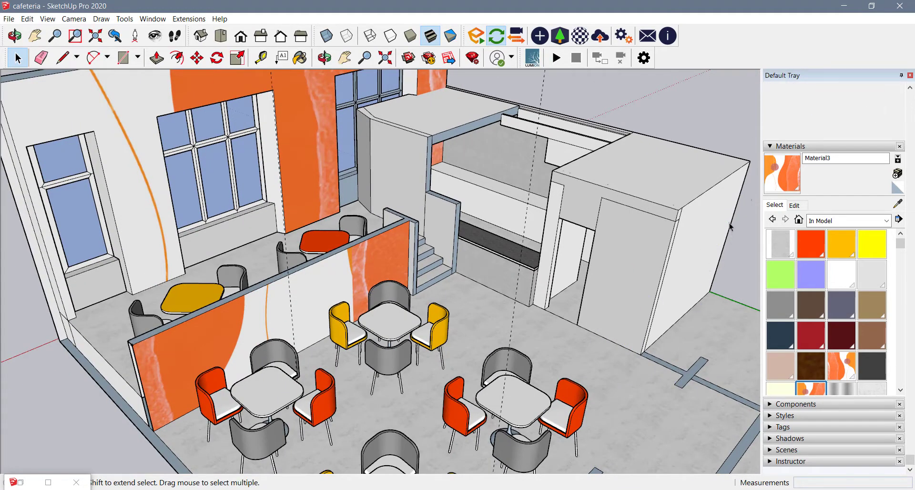
scroll(537, 195, "down", 3)
middle_click_drag(527, 342, 504, 403)
scroll(495, 399, "down", 2)
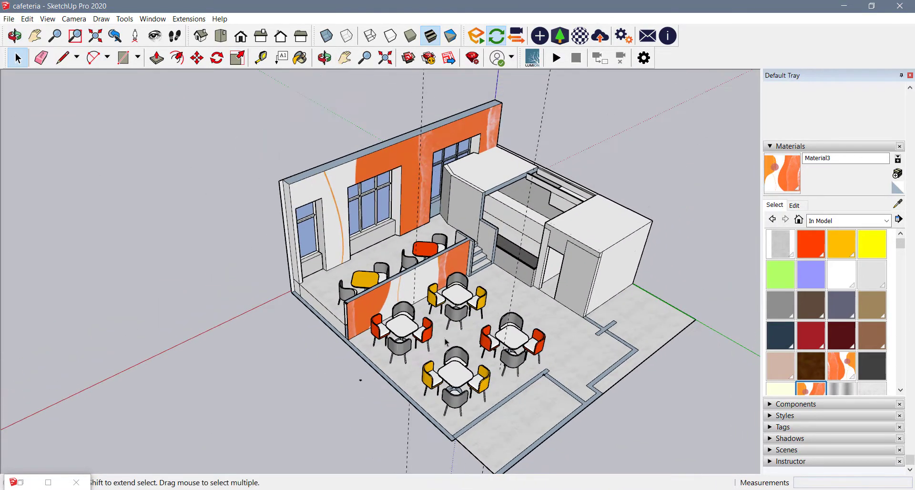
- Switch to Enscape and examine the rendered cafeteria with its orange window wall and partition from above
mouse_move(486, 489)
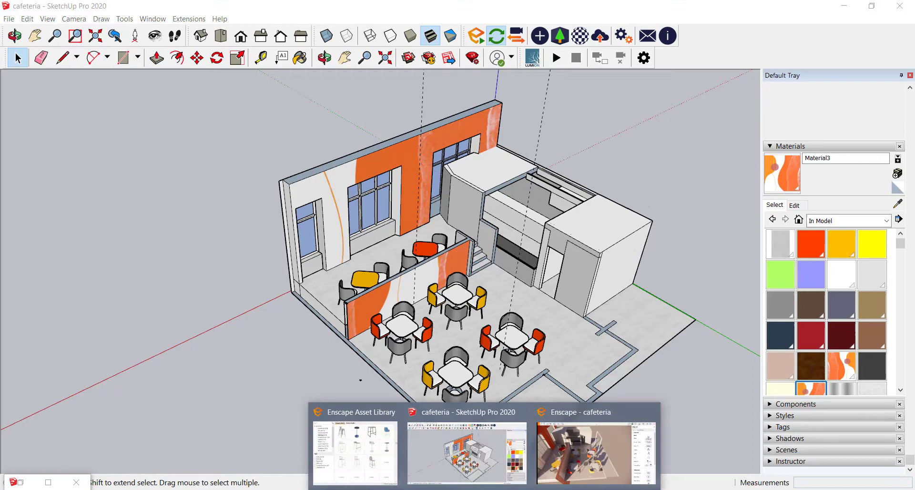
left_click(567, 447)
scroll(288, 233, "down", 2)
left_click_drag(279, 312, 196, 269)
scroll(219, 290, "down", 3)
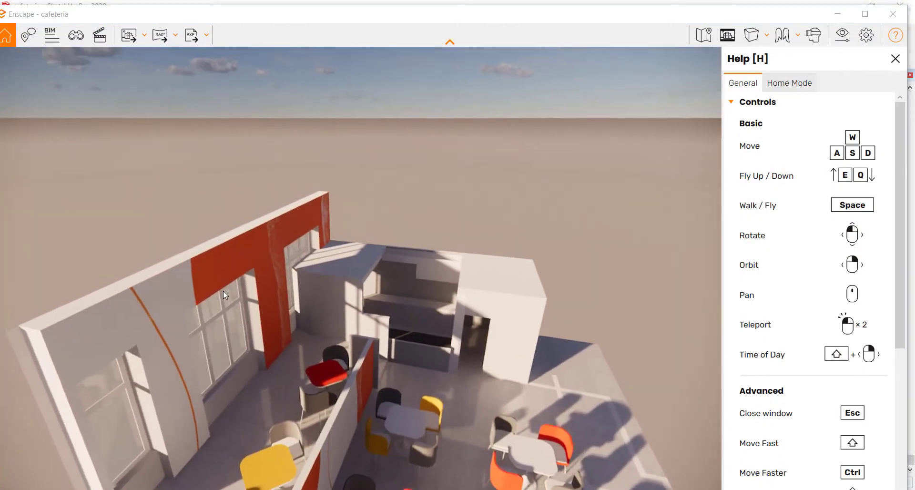
scroll(293, 282, "down", 2)
scroll(425, 445, "up", 2)
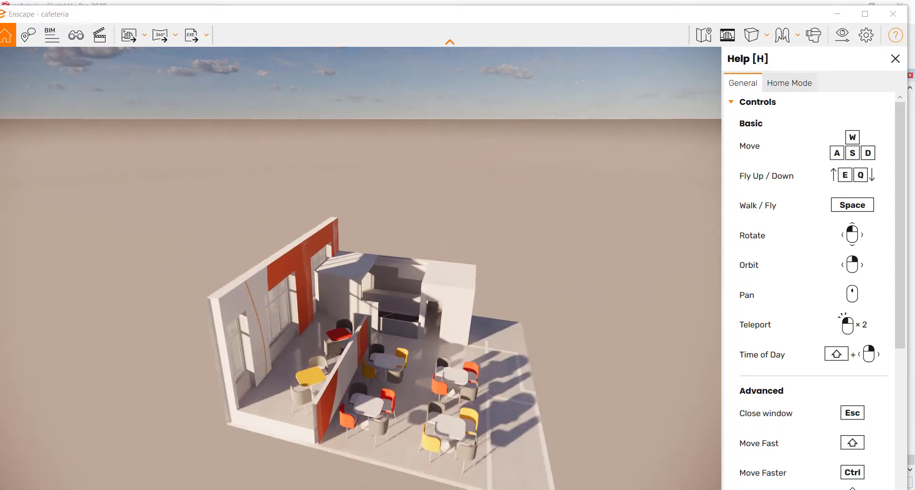
left_click_drag(425, 444, 451, 454)
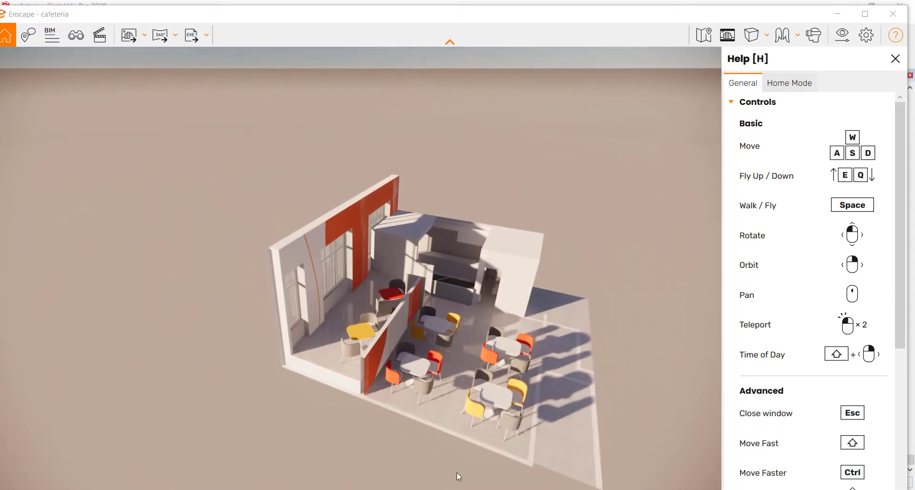
- Switch back to SketchUp and show the cafeteria in top view
mouse_move(490, 488)
left_click(486, 467)
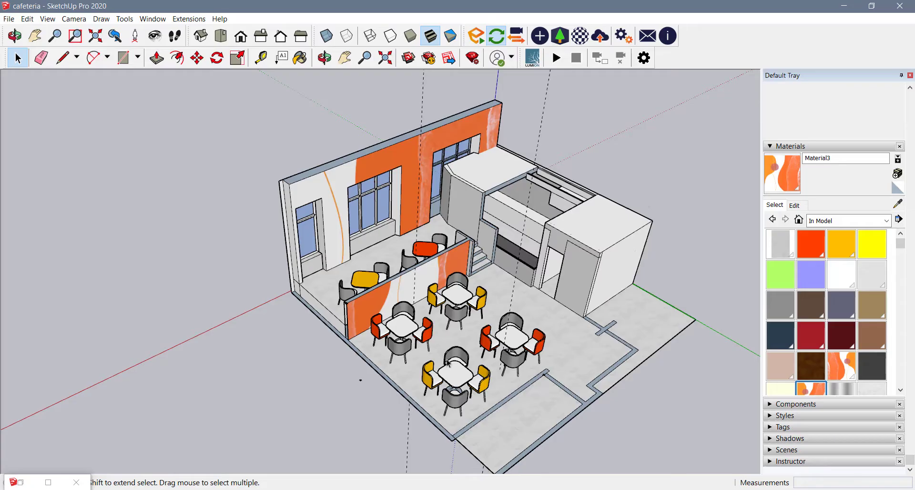
left_click(222, 37)
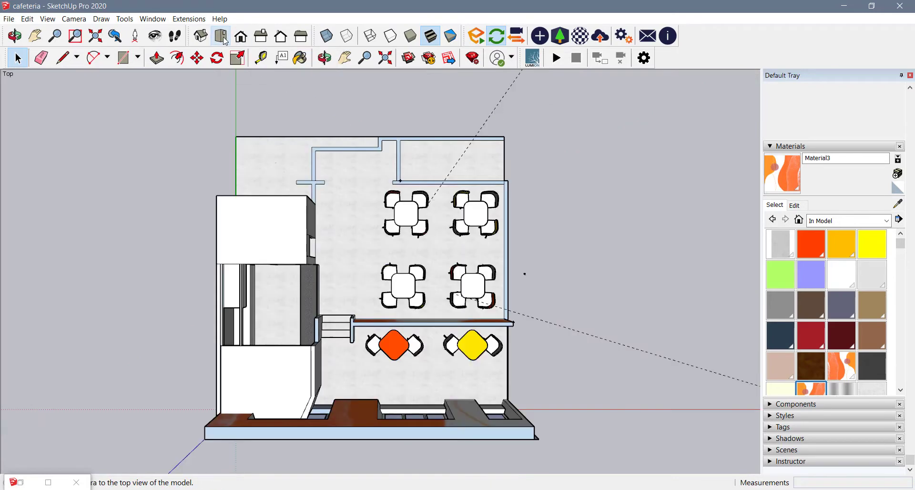
scroll(533, 237, "up", 1)
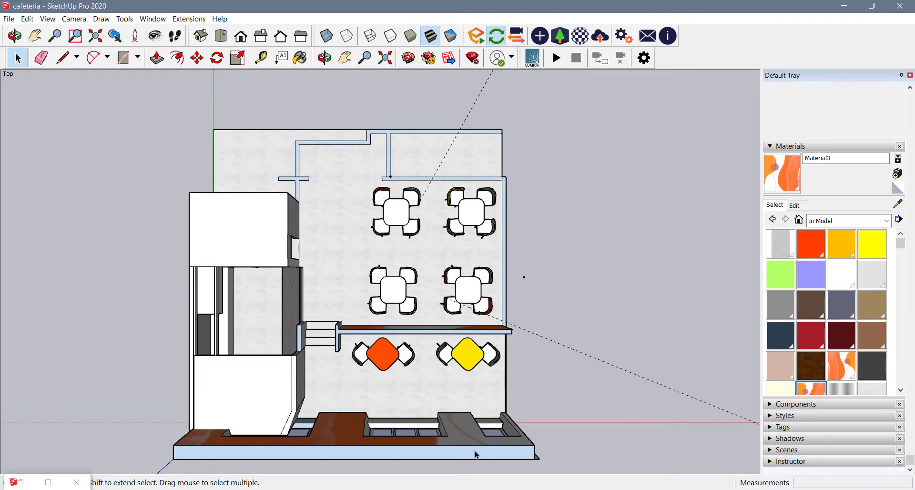
- Select the orange-artwork window wall at the back of the cafeteria, including its upper edge
scroll(413, 162, "down", 2)
middle_click_drag(433, 368, 1, 84)
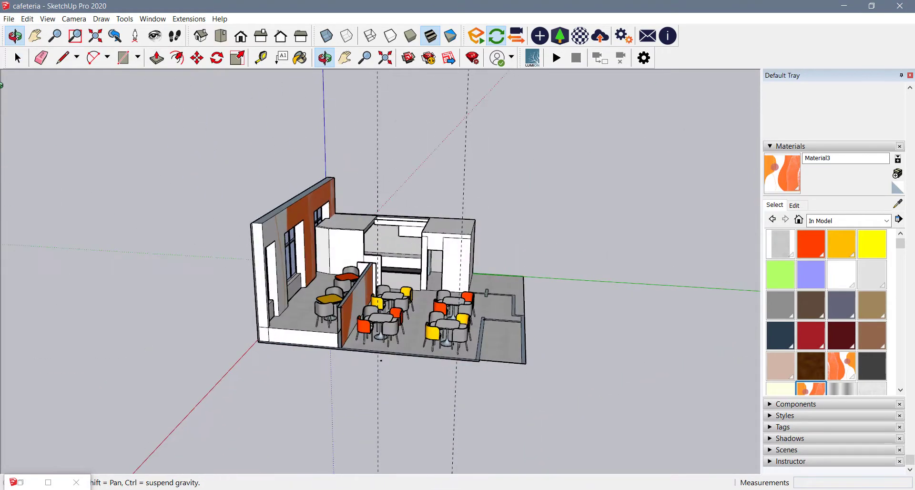
middle_click_drag(203, 237, 6, 48)
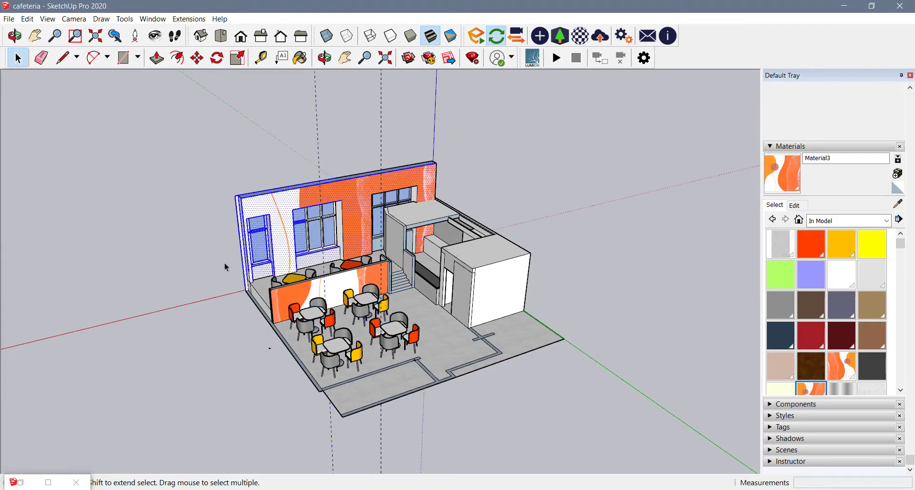
left_click(304, 40)
left_click(281, 38)
left_click(326, 38)
left_click_drag(574, 184, 202, 259)
middle_click_drag(202, 259, 235, 374)
left_click(272, 268)
left_click_drag(296, 192, 238, 270)
middle_click_drag(238, 270, 509, 432)
scroll(509, 433, "down", 3)
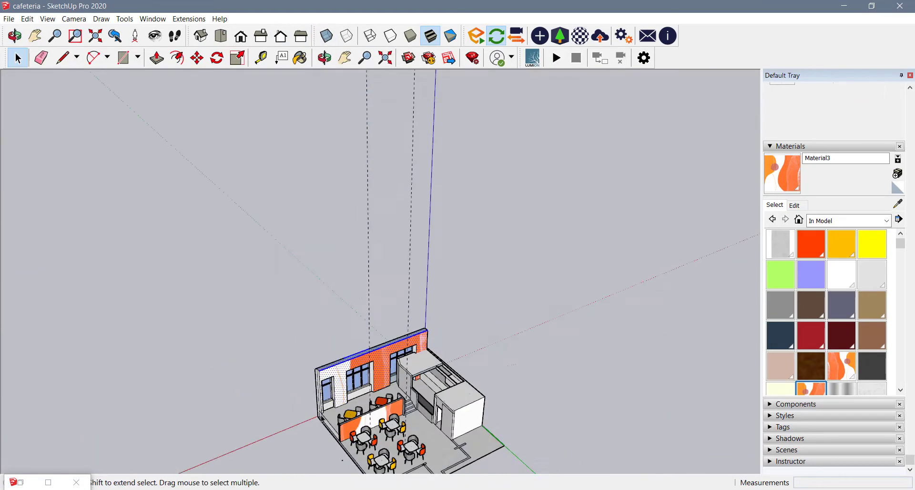
- Add the window frames, glass and remaining wall edges to the window wall selection
scroll(320, 411, "up", 2)
scroll(394, 350, "up", 4)
left_click(398, 329, "ctrl")
left_click_drag(453, 167, 402, 381, "ctrl")
left_click_drag(325, 203, 223, 428, "ctrl")
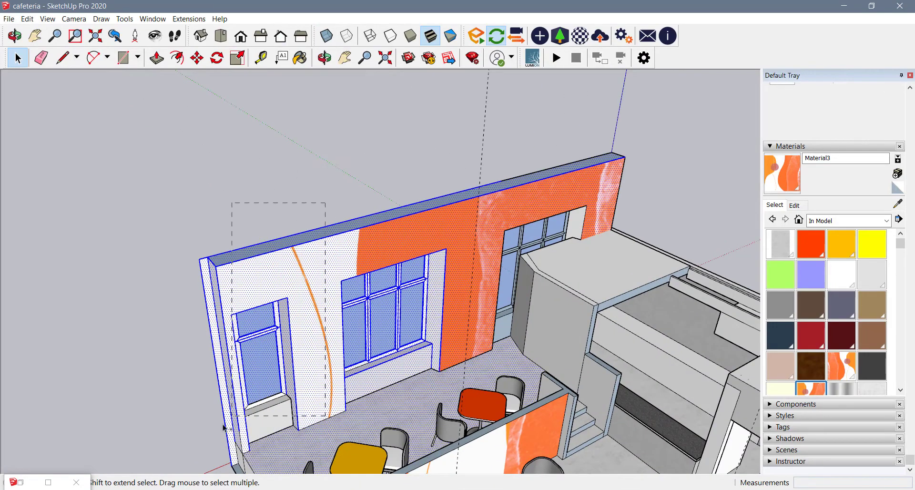
middle_click_drag(568, 210, 776, 260)
left_click_drag(364, 413, 300, 185, "ctrl")
middle_click_drag(492, 403, 175, 333)
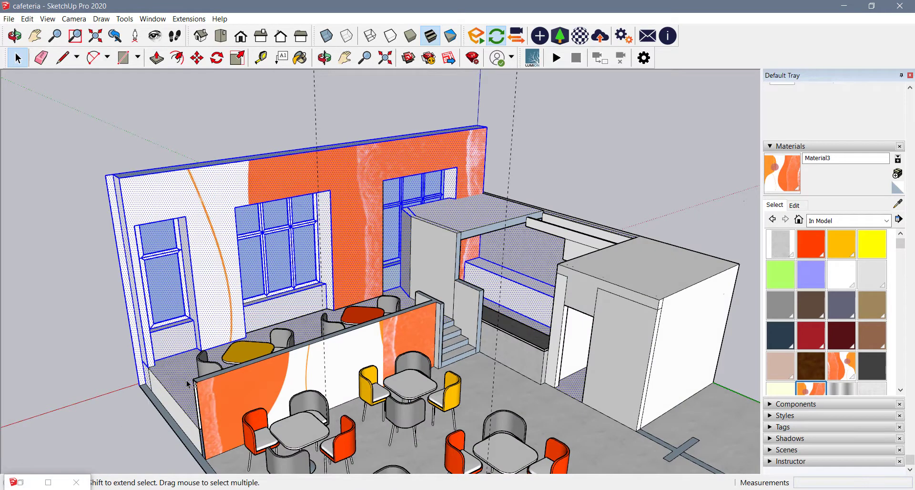
- Remove the floor, kitchen roof, counter and outer kitchen faces from the window wall selection
left_click(185, 407, "shift")
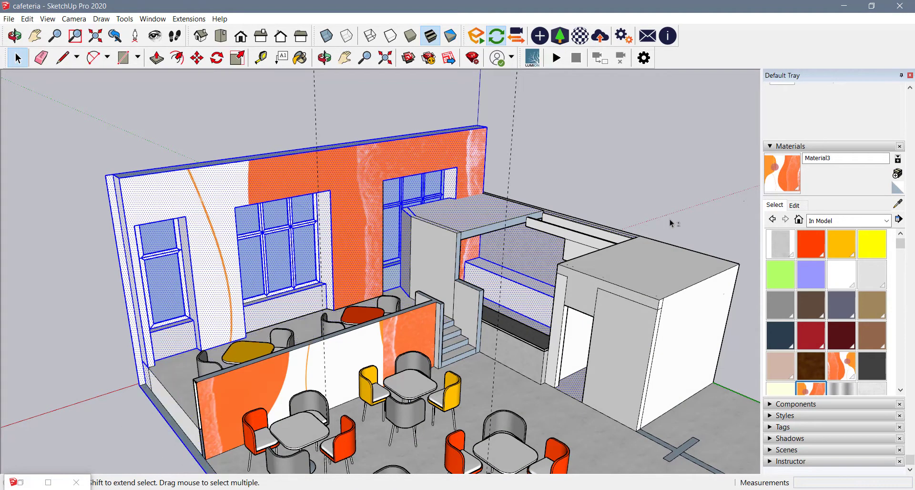
left_click_drag(670, 219, 487, 381, "shift")
left_click_drag(599, 344, 498, 437, "shift")
left_click(514, 243, "shift")
left_click(517, 298, "shift")
left_click(533, 285, "shift")
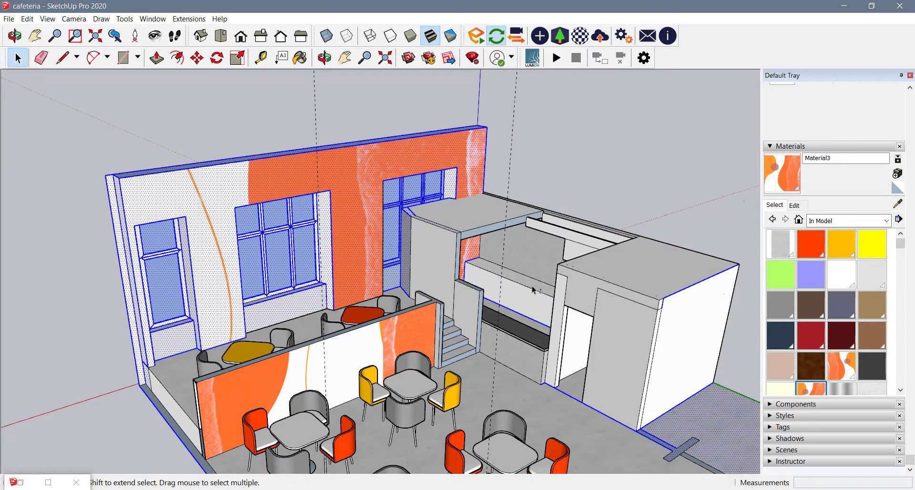
left_click(696, 315, "shift")
left_click(696, 314, "shift")
left_click(699, 430, "shift")
left_click(620, 422, "shift")
left_click(653, 420, "shift")
- Copy the selected window wall with Move to the empty area beside the cafeteria
scroll(332, 135, "down", 3)
scroll(332, 134, "down", 1)
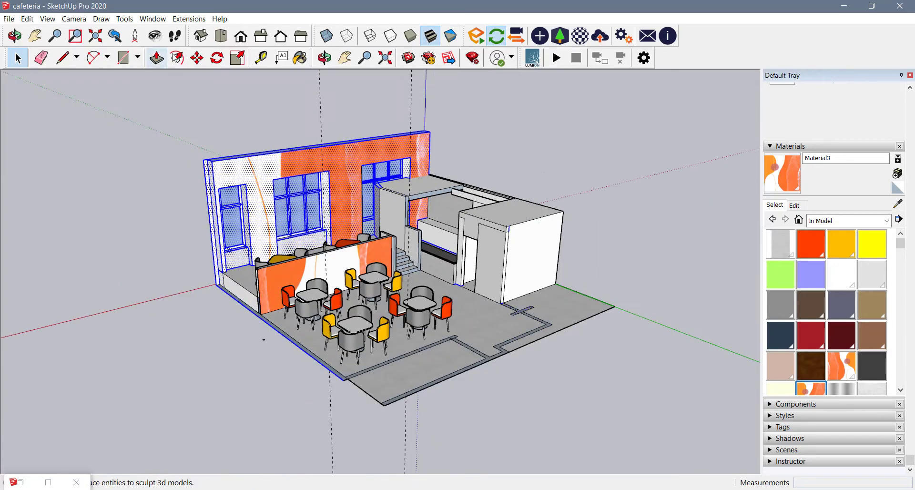
left_click(197, 58)
key("ctrl")
left_click(266, 176)
middle_click_drag(4, 241, 229, 235, "shift")
left_click(228, 234)
left_click(18, 57)
- Delete the floor pieces and loose partition lines that were copied along with the window wall
middle_click_drag(267, 305, 137, 282)
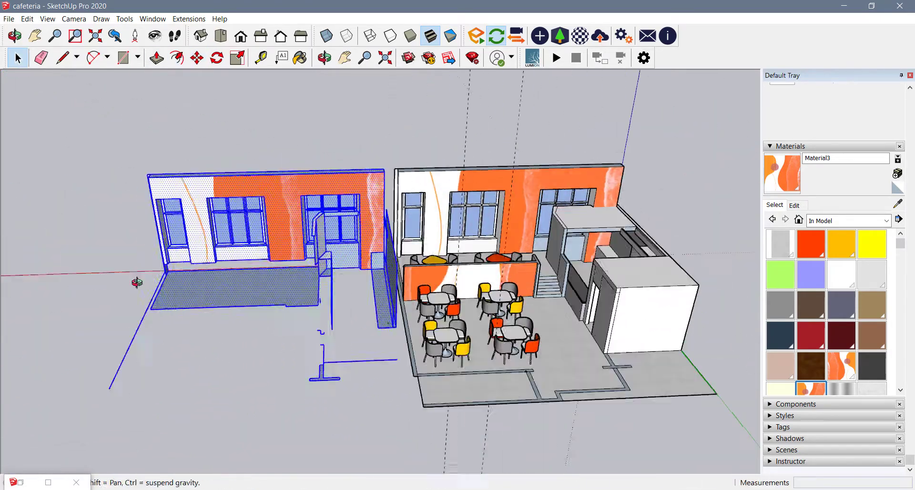
left_click_drag(401, 388, 114, 329)
left_click_drag(238, 303, 127, 289, "shift")
key("Delete")
middle_click_drag(191, 295, 441, 363)
left_click_drag(441, 364, 378, 300)
middle_click_drag(378, 300, 344, 316)
left_click_drag(342, 312, 306, 272)
key("Delete")
- Delete the leftover kitchen counter piece and stray edges around the copied wall
scroll(321, 234, "up", 3)
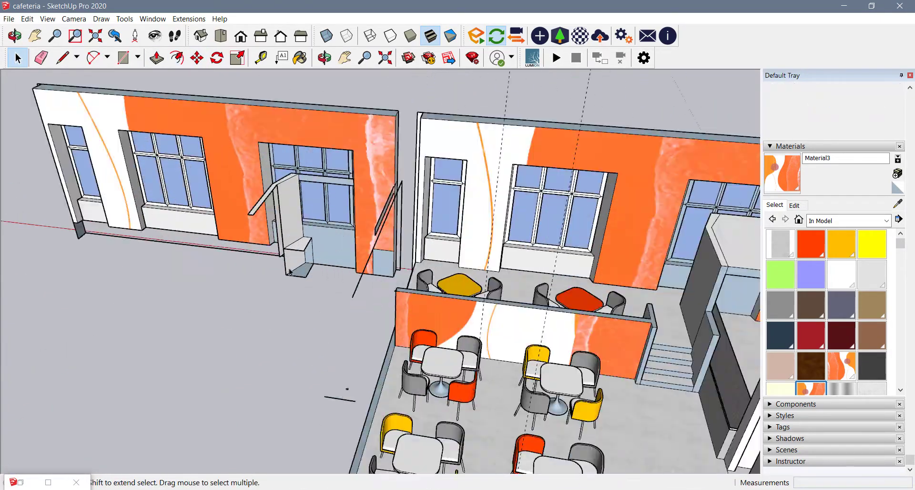
left_click(296, 260)
key("Delete")
left_click(298, 245)
left_click(280, 217)
left_click(221, 36)
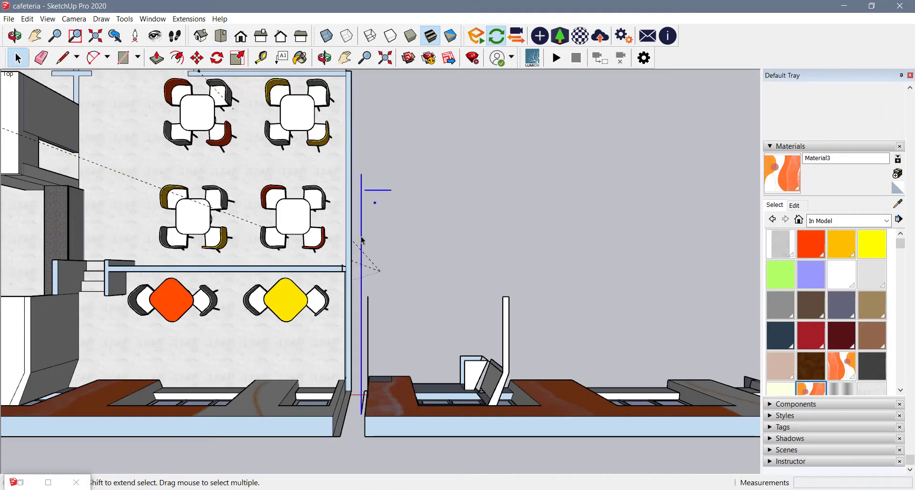
mouse_move(403, 397)
middle_mouse_down()
mouse_move(392, 425)
mouse_move(113, 174)
mouse_move(71, 115)
middle_mouse_up()
- Paint the copied wall's artwork face with Color M01 from the Colors collection
left_click(847, 277)
left_click(887, 221)
left_click(823, 252)
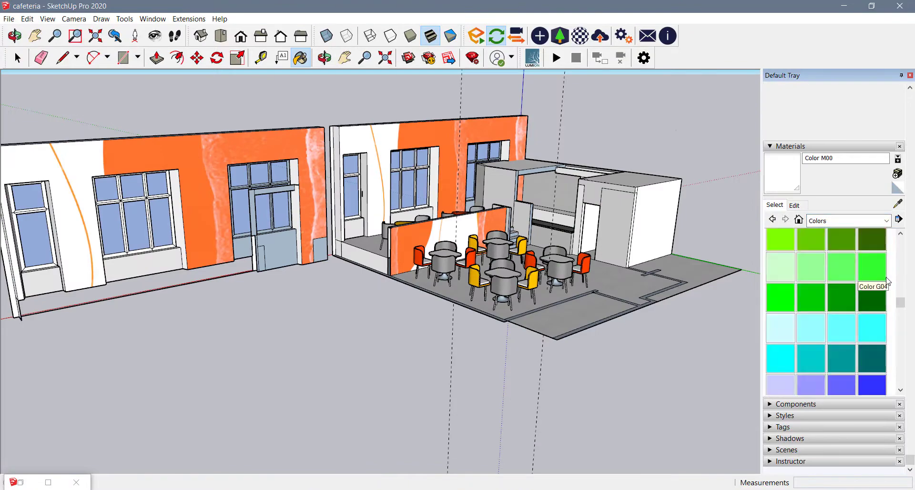
scroll(829, 309, "down", 10)
left_click(811, 297)
left_click(292, 147)
scroll(235, 264, "up", 5)
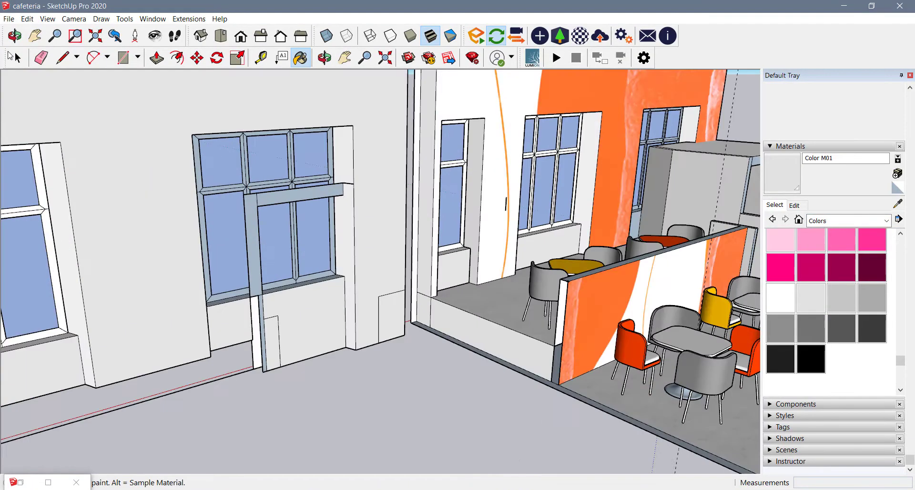
- Clear the leftover kitchen frame in front of the copied wall's window and paint the remaining patch below it Color M01
key("space")
scroll(266, 286, "up", 3)
scroll(282, 422, "down", 1)
left_click(334, 413)
left_click(595, 387)
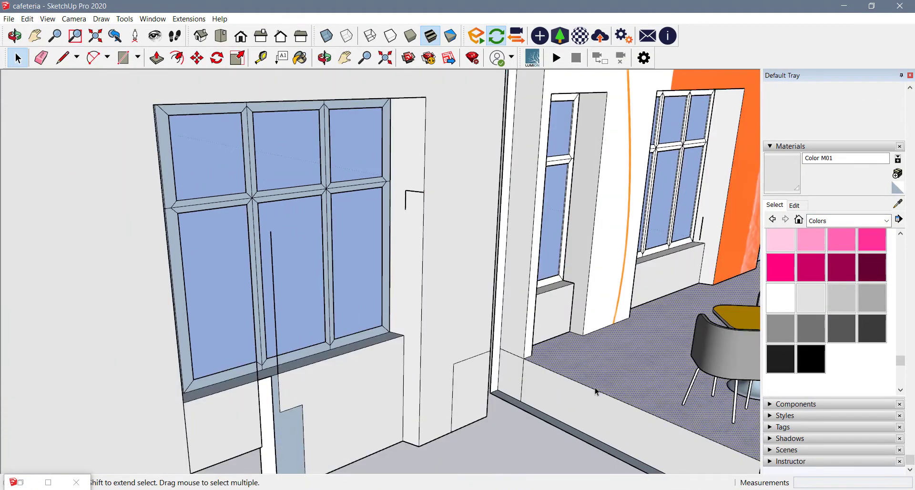
key("b")
left_click(276, 393)
- Select the whole copied wall in top view and make it a group
scroll(462, 251, "down", 6)
key("space")
left_click_drag(438, 150, 158, 381)
middle_click_drag(481, 305, 367, 324)
left_click_drag(397, 165, 153, 283)
scroll(436, 297, "up", 5)
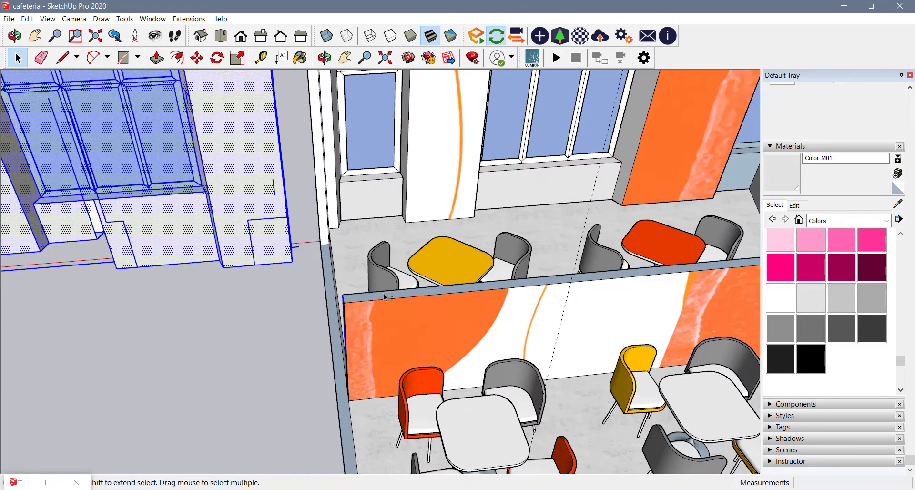
scroll(437, 296, "down", 2)
left_click(260, 35)
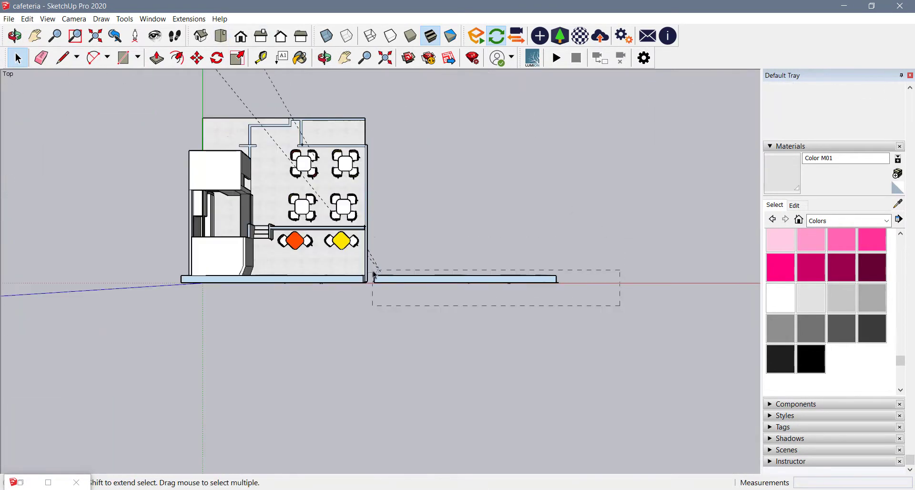
left_click_drag(373, 272, 372, 270)
right_click(430, 277)
left_click(463, 365)
- Rotate the grouped wall 90 degrees so it runs parallel to the cafeteria's open side
key("q")
left_click(458, 229)
left_click(548, 228)
left_click(456, 144)
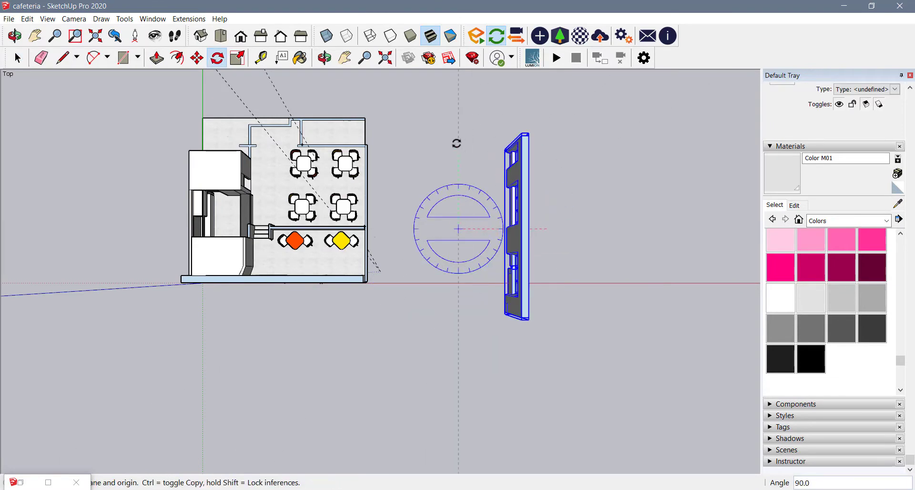
- Move the rotated wall to the cafeteria's open-side corner and lower it to floor level
key("m")
left_click(529, 320)
left_click(367, 283)
middle_click_drag(443, 295, 368, 197)
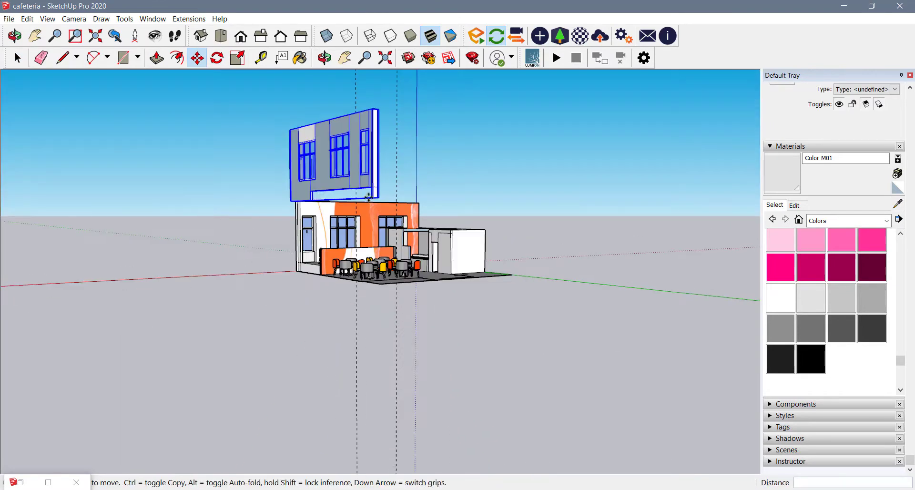
left_click(368, 197)
left_click(369, 287)
middle_click_drag(369, 287, 452, 205)
scroll(484, 263, "up", 5)
left_click(18, 58)
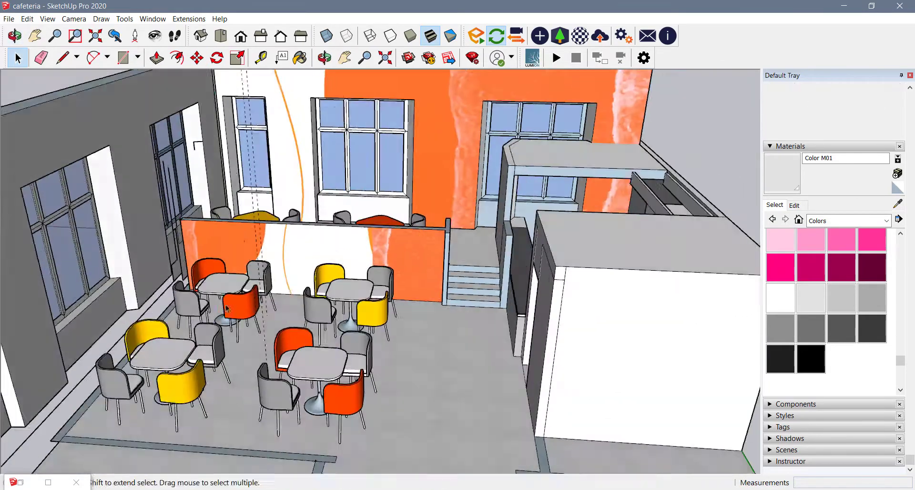
- Try to close the gap beneath the new side wall with a rectangle and a line along its base
scroll(227, 309, "down", 5)
middle_click_drag(227, 309, 429, 328)
left_click(123, 58)
left_click(541, 357)
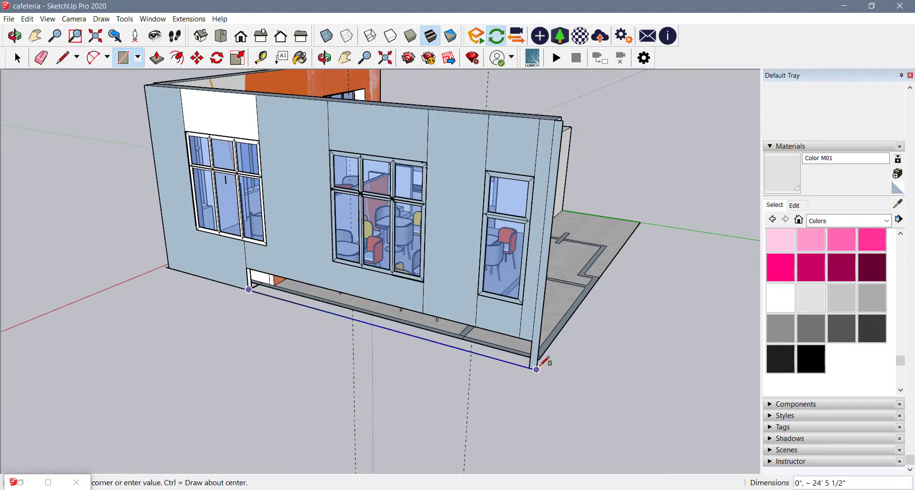
left_click(62, 58)
left_click(580, 350)
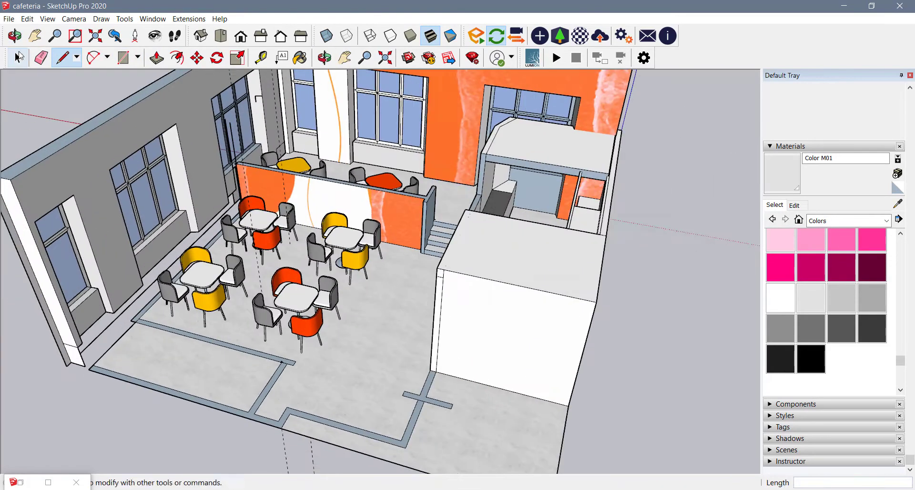
key("space")
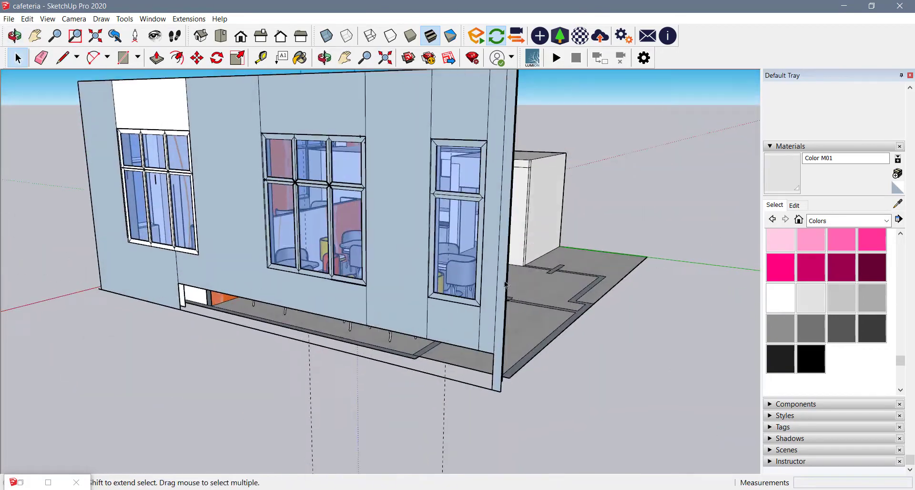
- Try to rework the side wall's base by deleting geometry and drawing a line from below, then undo the changes
triple_click(498, 310)
left_click(456, 398)
left_click(329, 348)
key("Delete")
middle_click_drag(272, 382, 209, 222)
left_click(400, 142)
key("l")
left_click(167, 218)
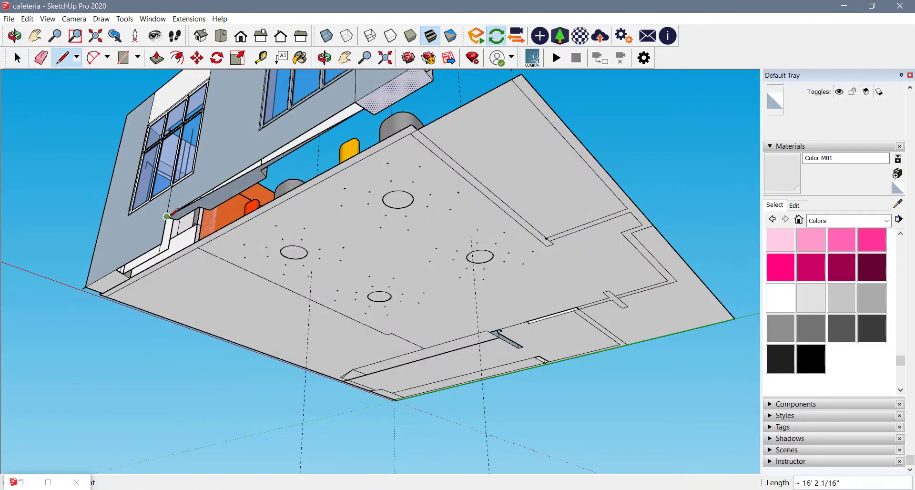
middle_click_drag(327, 247, 324, 186)
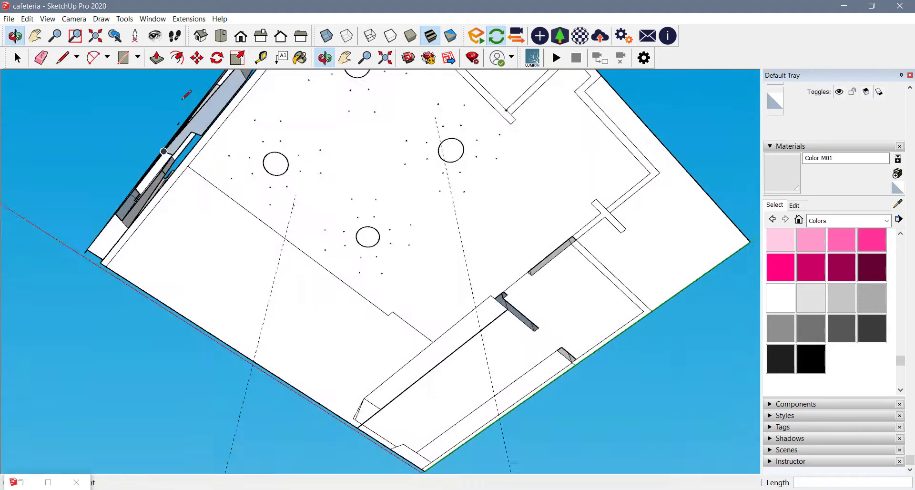
left_click(221, 36)
scroll(164, 352, "down", 3)
key("ctrl+z")
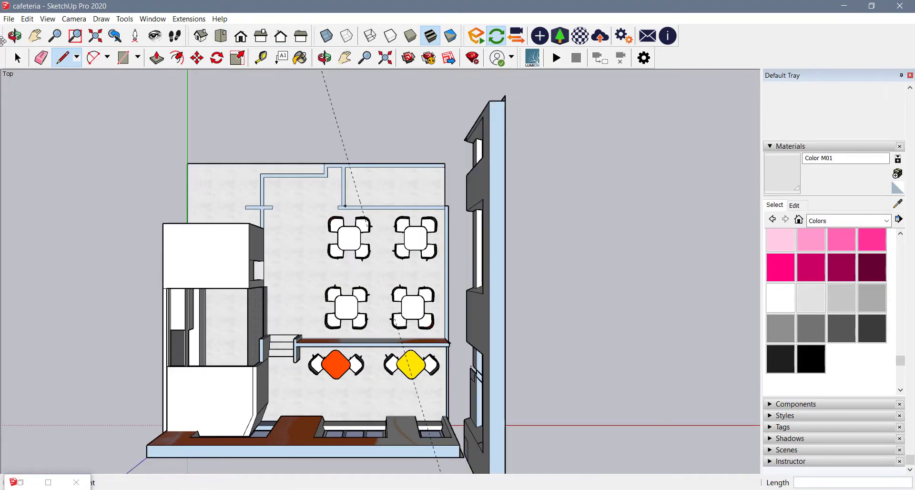
- Draw a rectangle of 34' 1 3/16" by 2' 1 15/16" along the outer floor edge on the cafeteria's open side
middle_click_drag(505, 248, 305, 200)
left_click(18, 58)
left_click(201, 191)
left_click(123, 58)
left_click(215, 373)
left_click(510, 373)
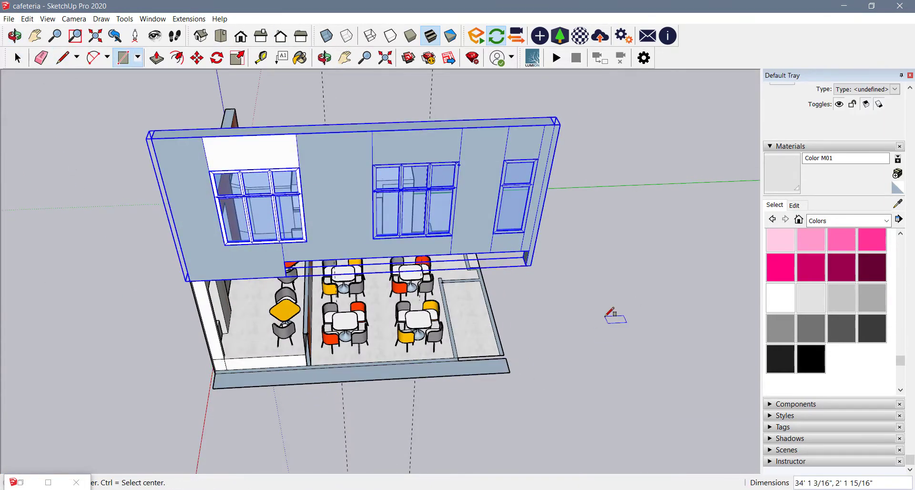
- Move the grouped side wall onto the new floor strip along the cafeteria's open side
left_click(197, 58)
left_click(516, 216)
middle_click_drag(514, 257, 305, 209)
left_click(326, 294)
middle_click_drag(327, 295, 200, 374)
scroll(164, 321, "up", 5)
- Push/Pull the floor strip upward to form a raised base beneath the side wall
left_click(18, 61)
left_click(384, 316)
middle_click_drag(128, 286, 157, 345)
left_click(157, 57)
left_click(388, 317)
left_click(384, 296)
key("space")
- Paint the faces of the raised base beneath the side wall Color M01
left_click(151, 337)
scroll(145, 388, "up", 4)
key("r")
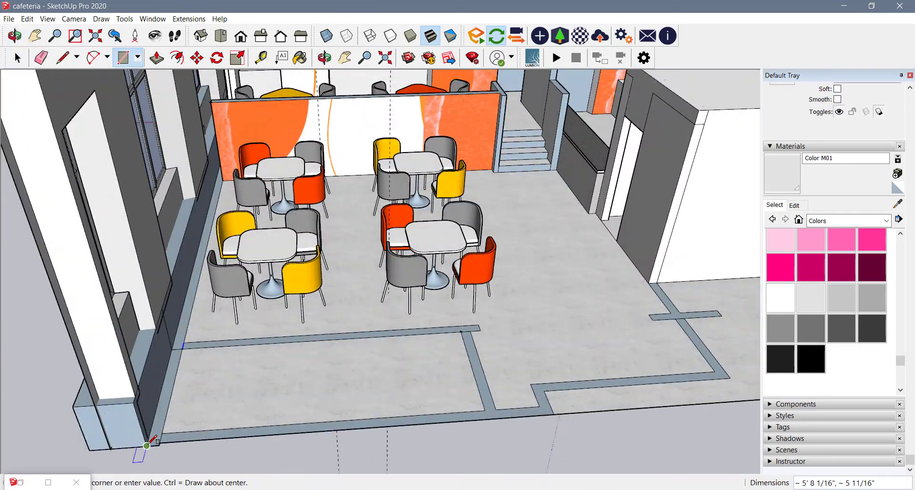
key("space")
key("b")
left_click(159, 419)
left_click(184, 327)
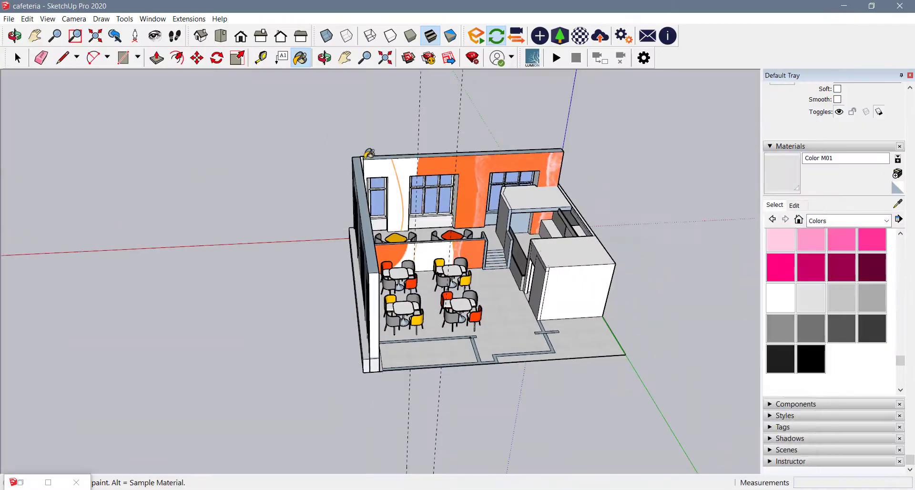
- Push/Pull the wall face at the corner about 5 11/16" to close the gap between the side and window walls
scroll(370, 153, "up", 10)
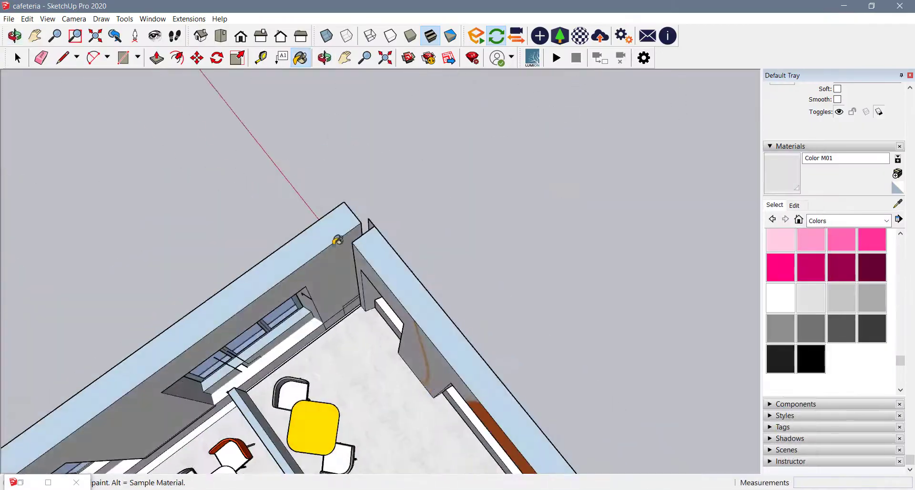
key("p")
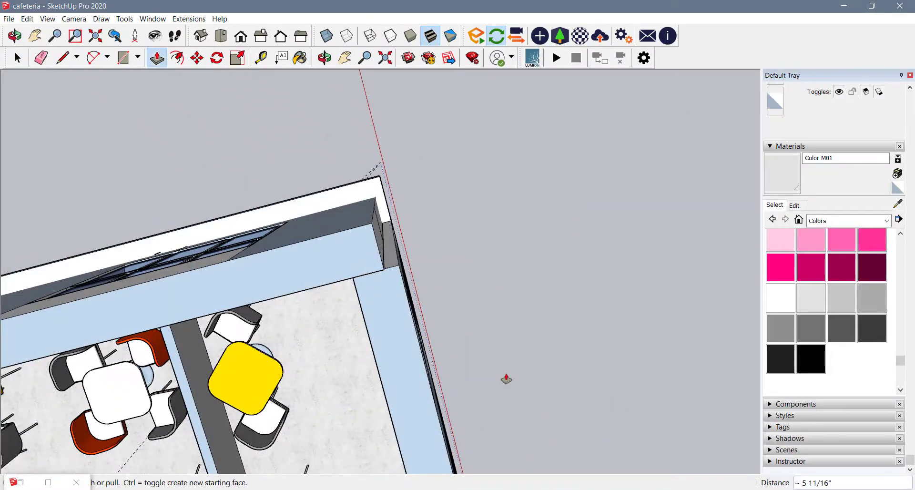
scroll(506, 378, "down", 10)
middle_click_drag(333, 372, 458, 305)
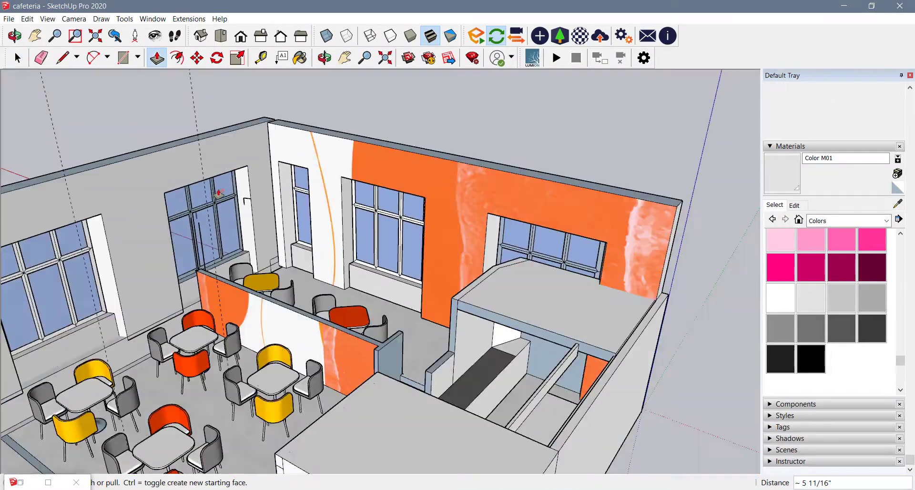
- Save the cafeteria model
mouse_move(295, 381)
middle_mouse_down()
mouse_move(449, 361)
mouse_move(420, 334)
middle_mouse_up()
left_click(9, 19)
left_click(24, 66)
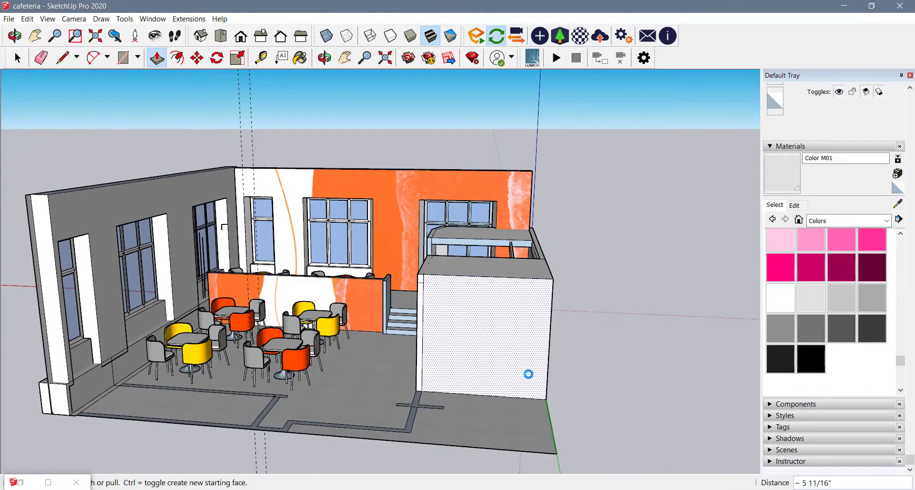
- Search the Enscape Asset Library for "light" and show the cafeteria in top view
middle_click_drag(528, 374, 261, 353)
scroll(262, 353, "up", 3)
left_click(560, 36)
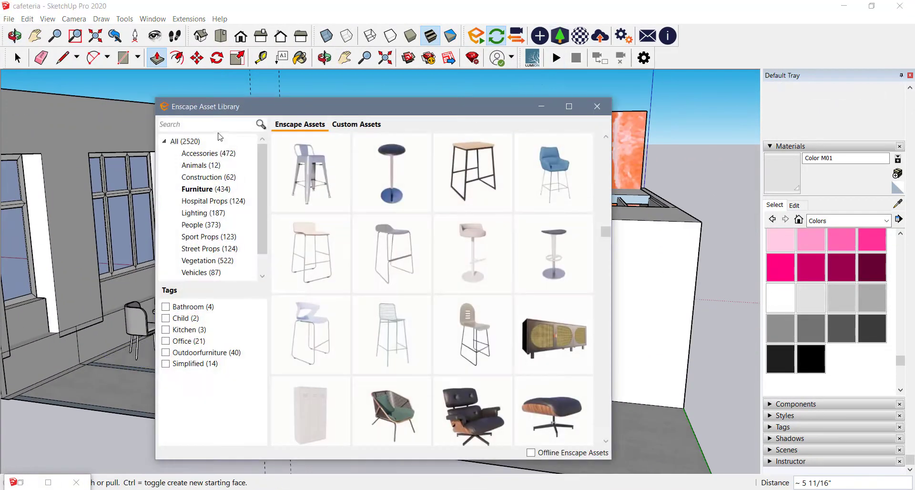
left_click(219, 124)
type("light")
key("Return")
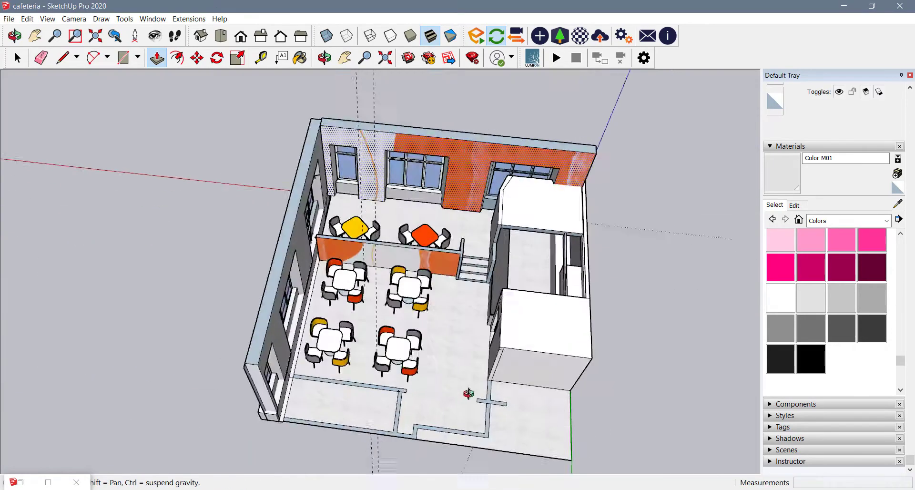
left_click(220, 35)
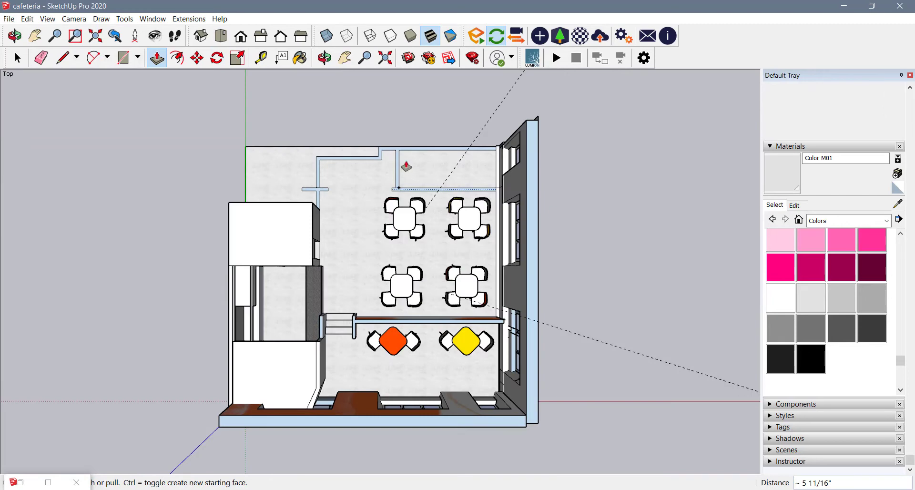
- Try to draw a rectangle in top view across the full cafeteria footprint, from one outer corner to the opposite one
left_click(131, 62)
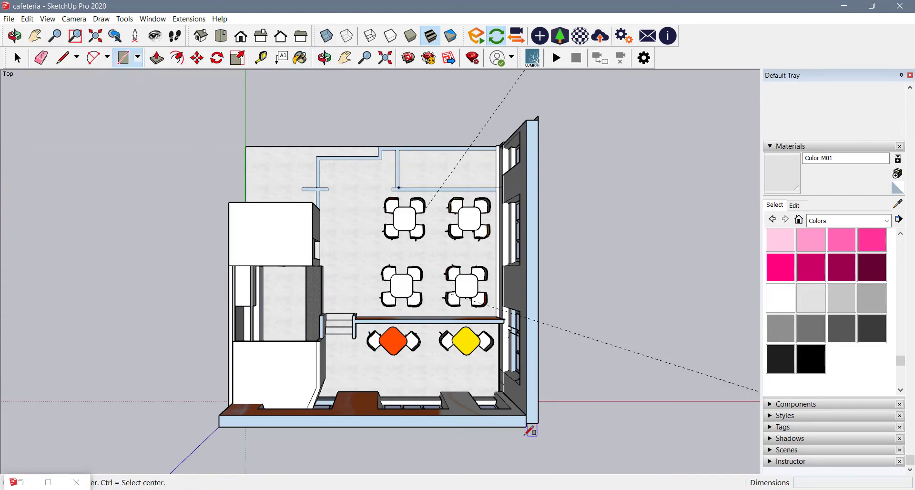
left_click(539, 426)
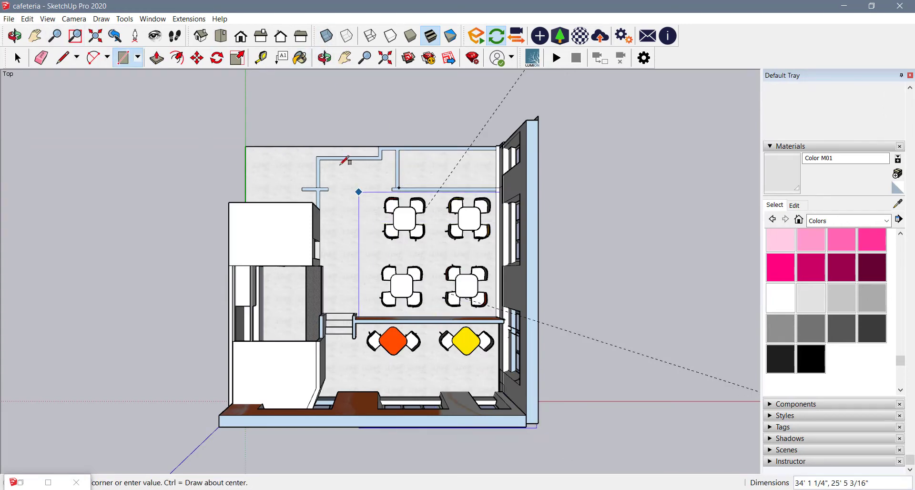
left_click(223, 122)
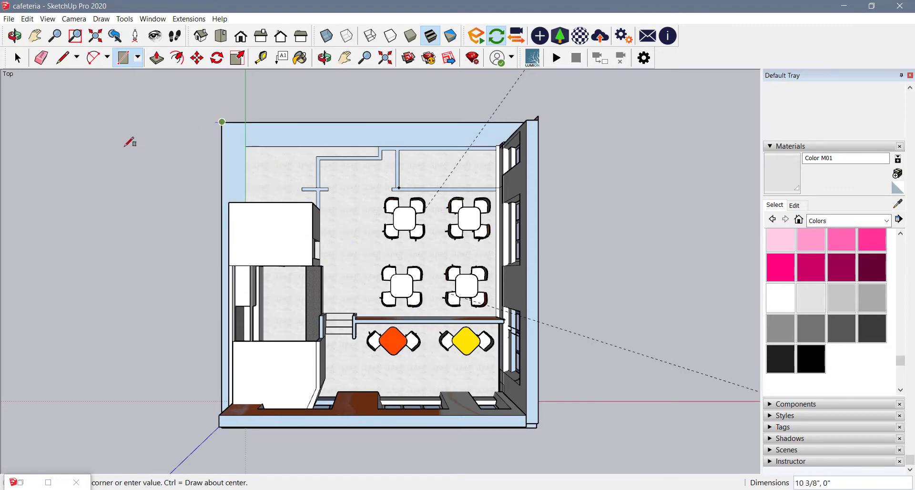
left_click(15, 61)
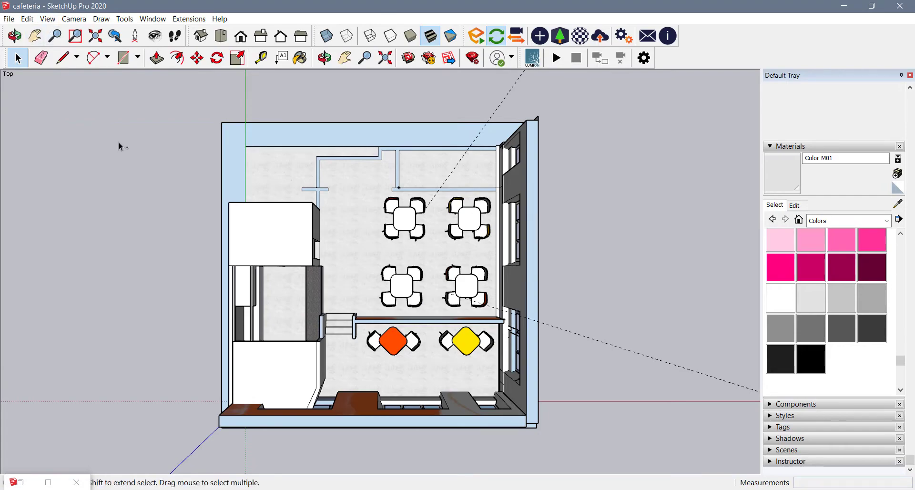
- Draw the ceiling outline with lines between the upper wall corners to form a face over the cafeteria, about 35' 6" by 33' 4"
middle_click_drag(405, 270, 1, 54)
middle_click_drag(445, 247, 1, 95)
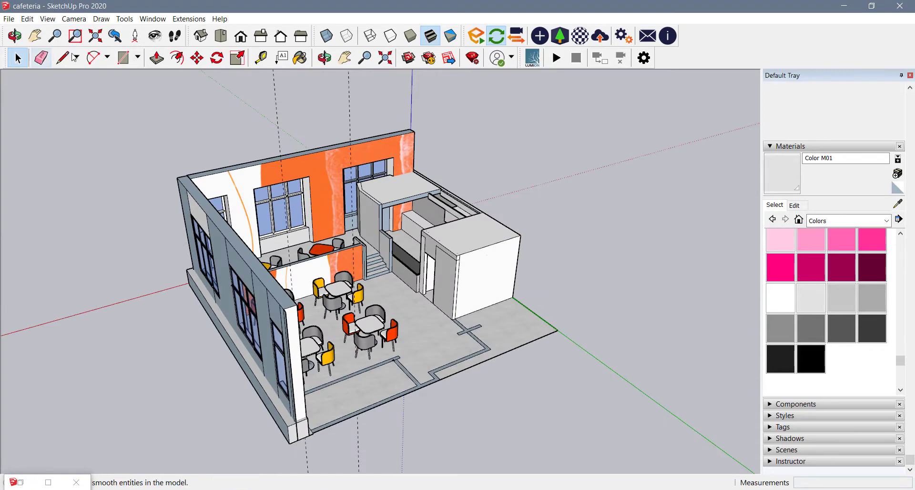
left_click(177, 177)
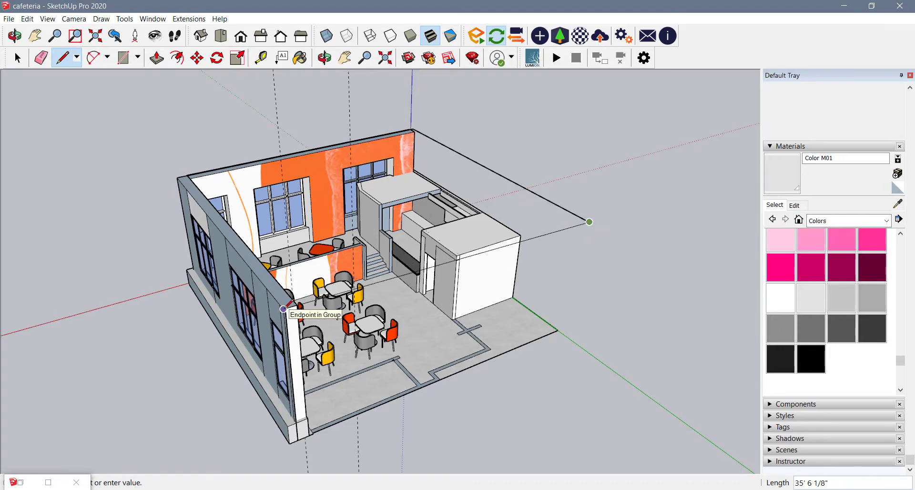
left_click(178, 176)
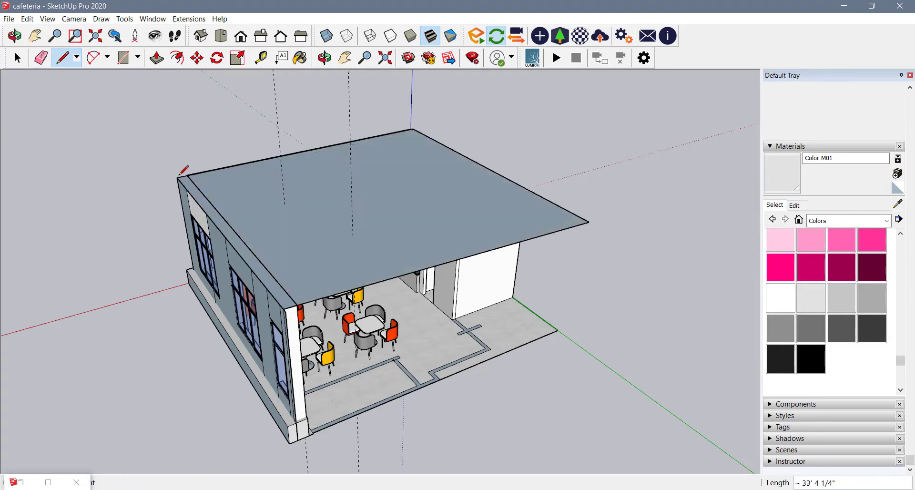
- Move the ceiling's free edge about 1' 10 5/8" along the green axis to straighten the adjoining edge
middle_click_drag(751, 332, 542, 225)
scroll(418, 229, "up", 10)
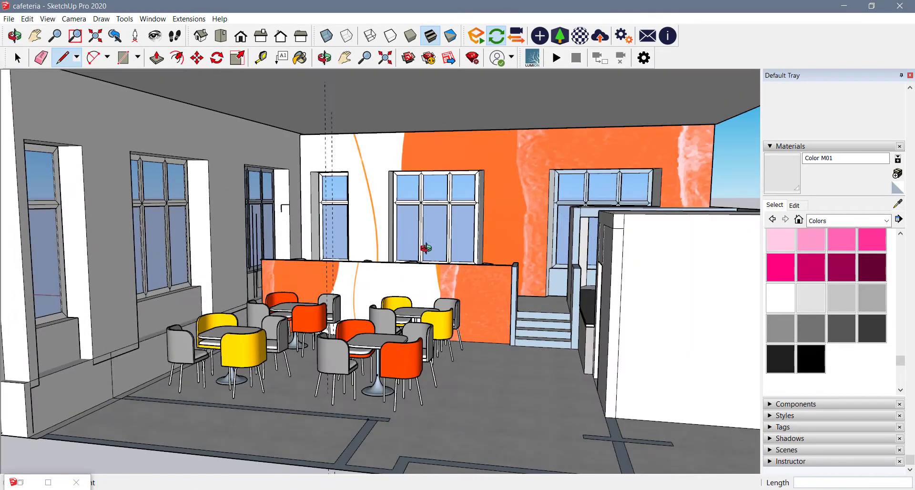
scroll(422, 337, "down", 3)
scroll(486, 173, "up", 3)
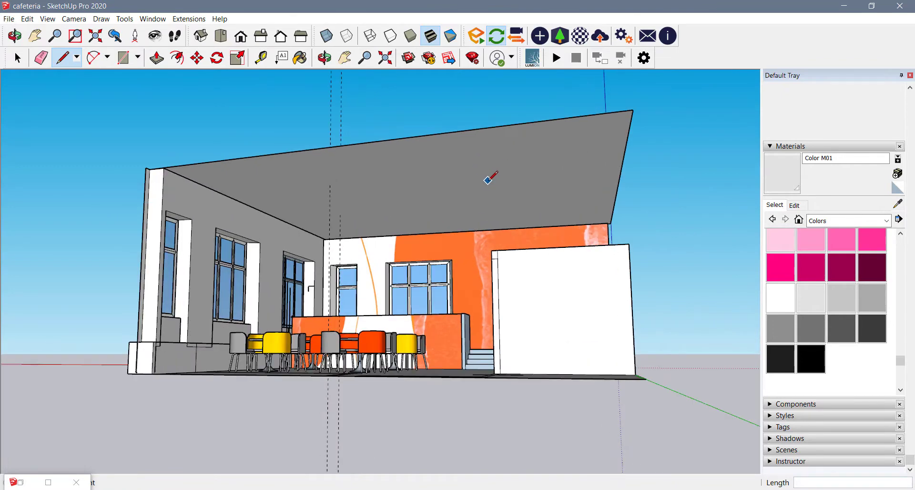
middle_click_drag(392, 247, 398, 362)
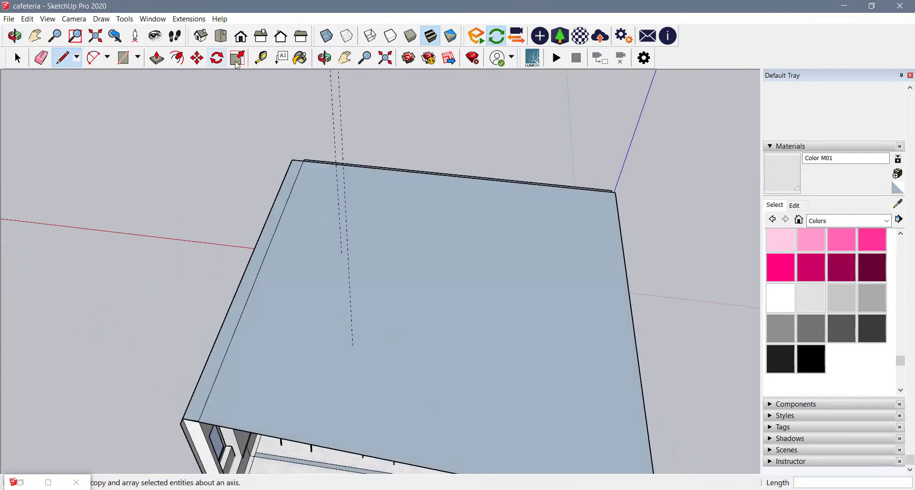
left_click(221, 35)
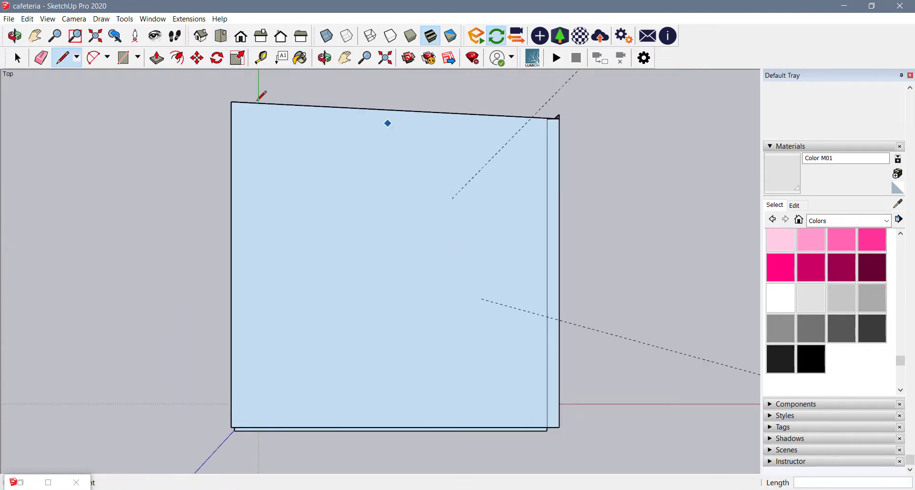
left_click(17, 58)
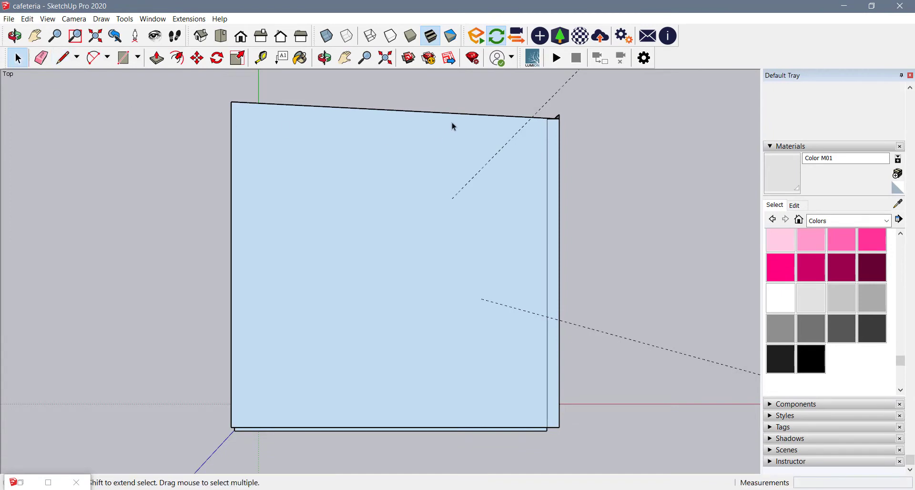
scroll(233, 106, "up", 2)
double_click(226, 112)
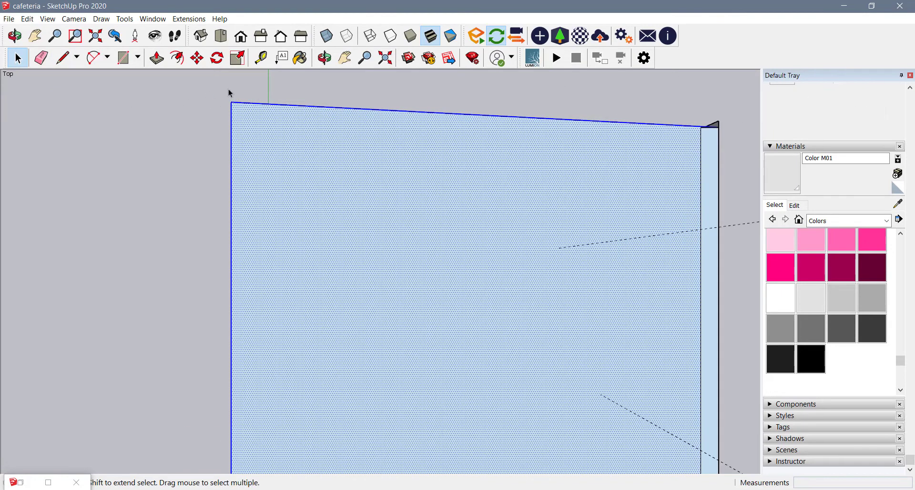
left_click(227, 97)
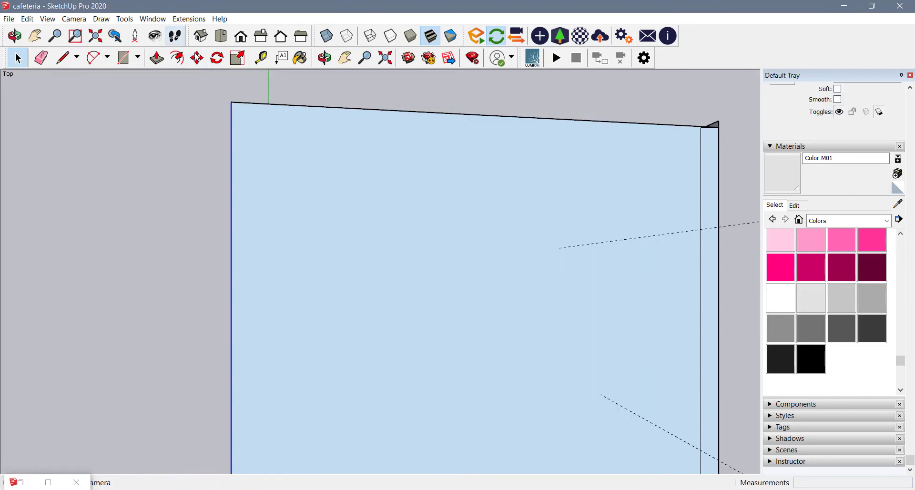
left_click(197, 58)
left_click(232, 103)
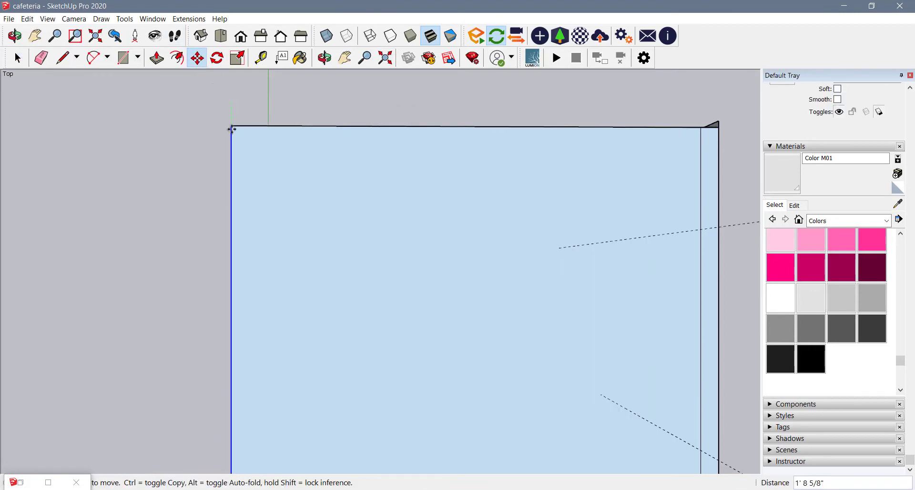
left_click(234, 127)
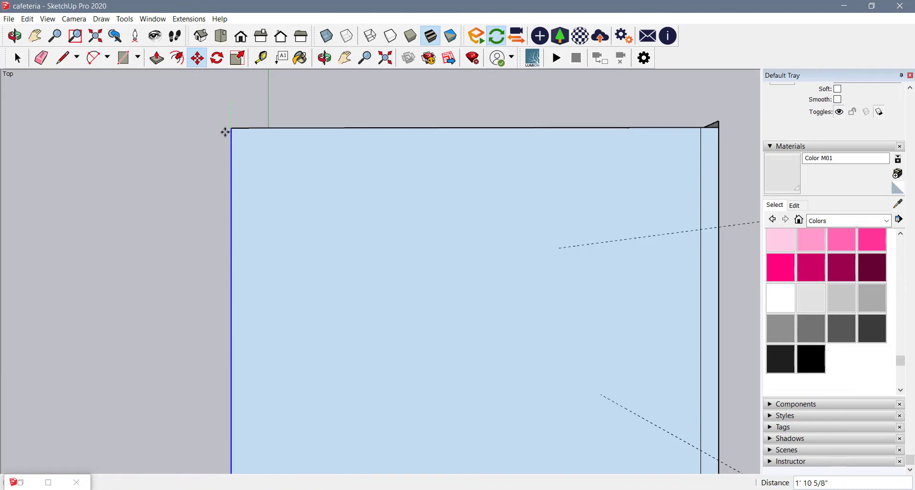
- Move the ceiling's free edge back about 1' 6" to bring its lower corner in line with the window wall
scroll(225, 125, "down", 3)
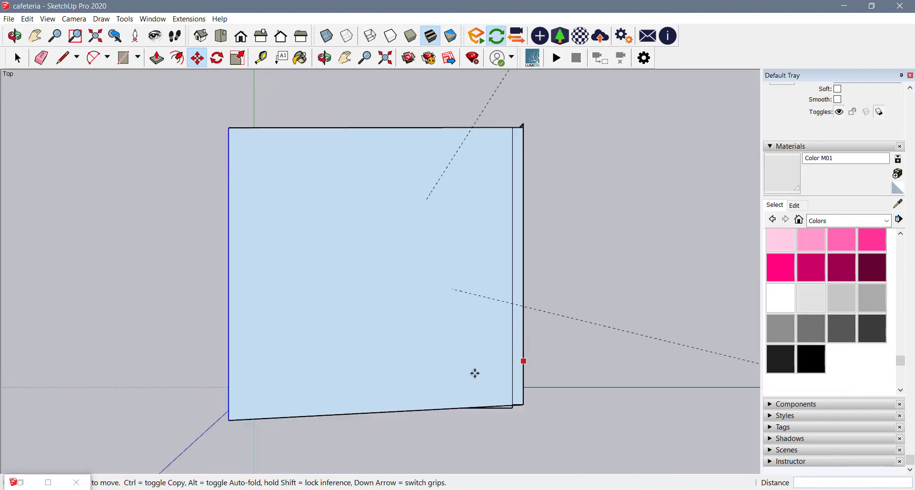
left_click(18, 59)
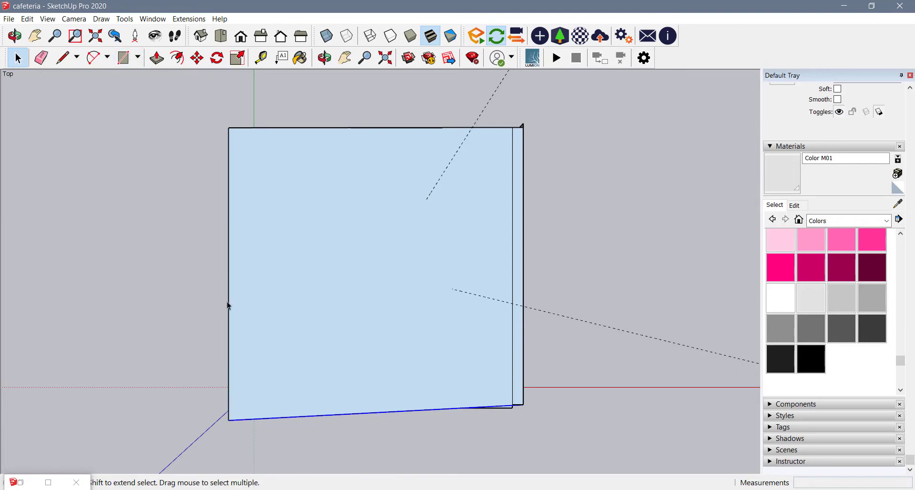
left_click(229, 276)
key("m")
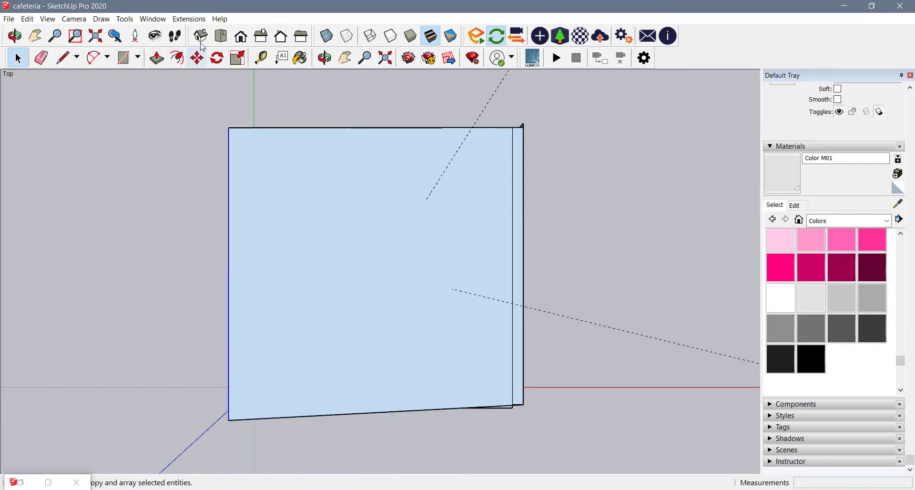
left_click(229, 419)
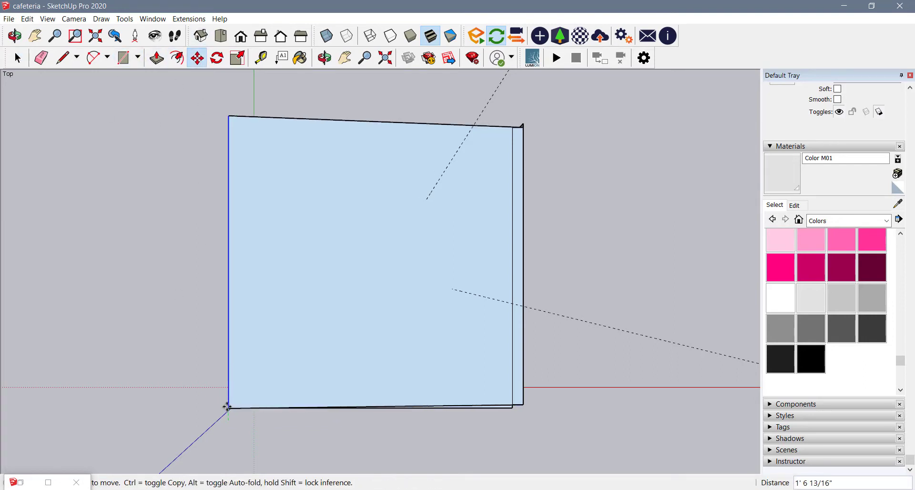
left_click(230, 404)
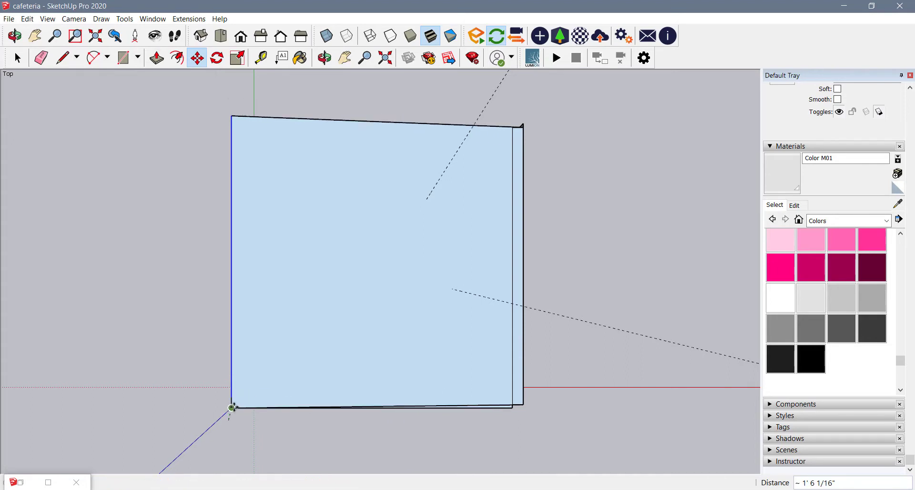
left_click(232, 116)
- Try to draw a rectangle, about 13' 8 5/8" by 5' 3/8", at the ceiling from inside the cafeteria
middle_click_drag(250, 232, 639, 191)
middle_click_drag(266, 328, 272, 442)
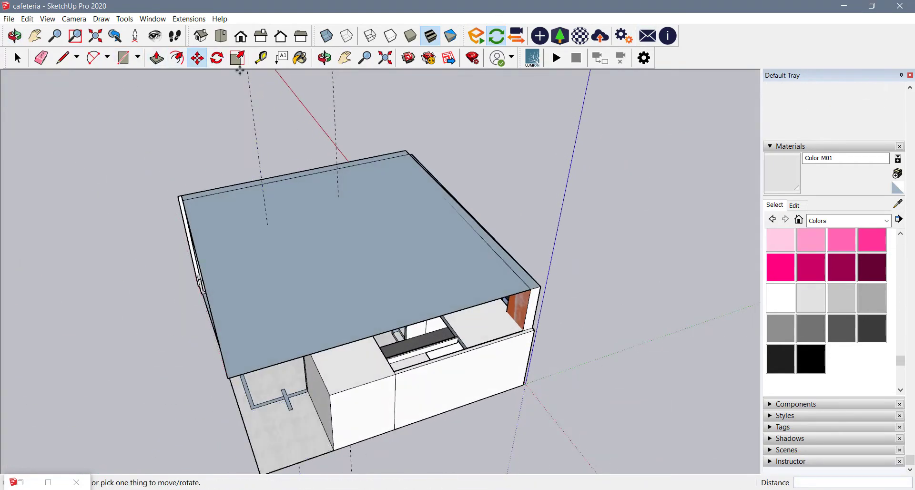
left_click(223, 38)
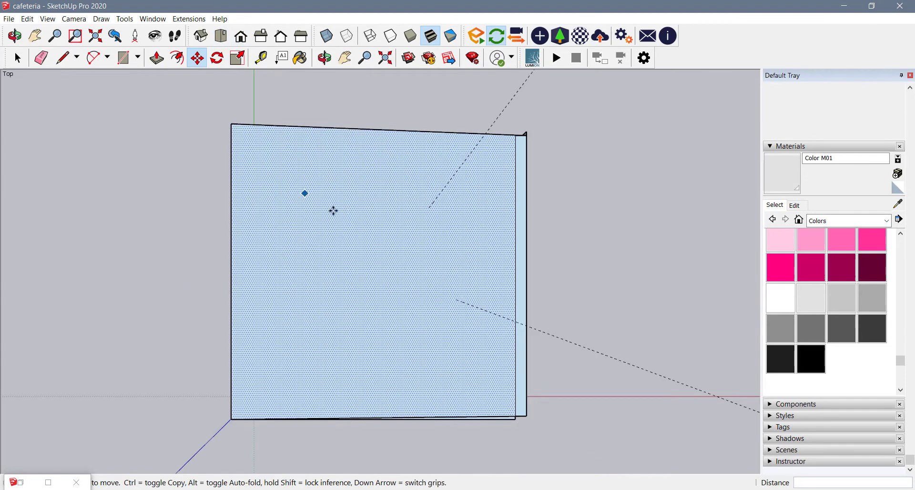
left_click(19, 59)
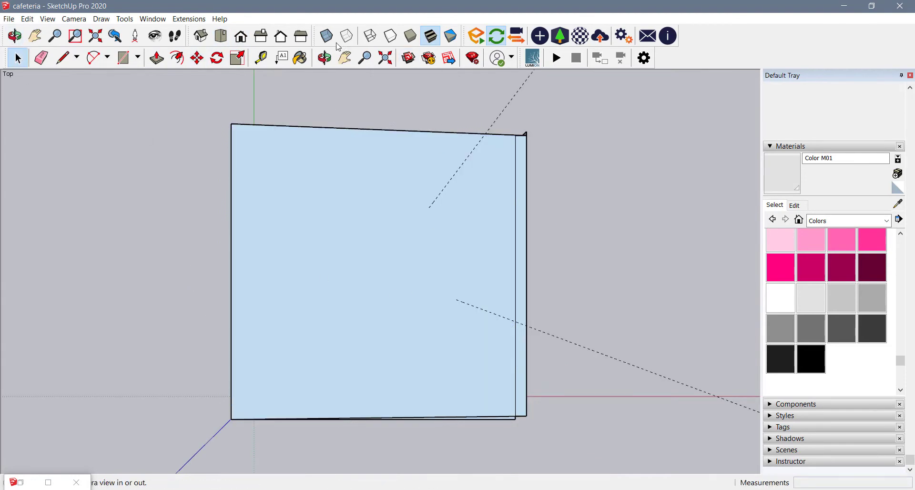
middle_click_drag(382, 368, 298, 195)
scroll(298, 195, "up", 5)
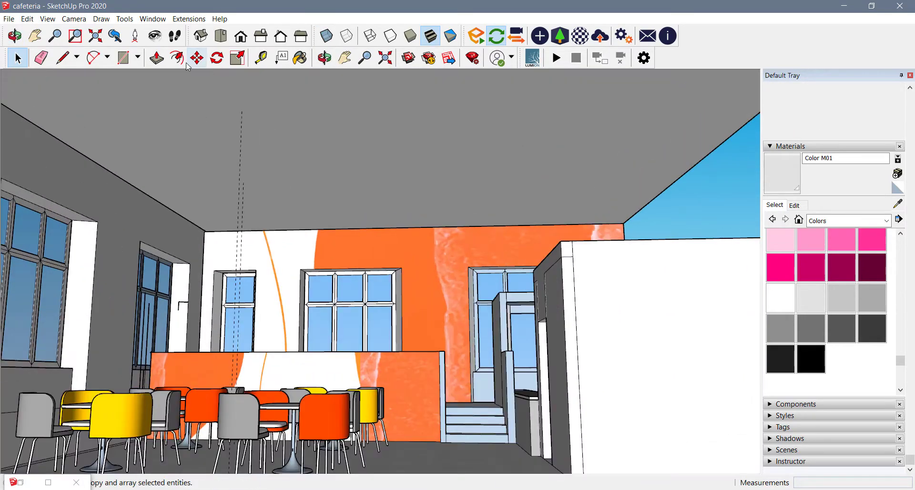
key("r")
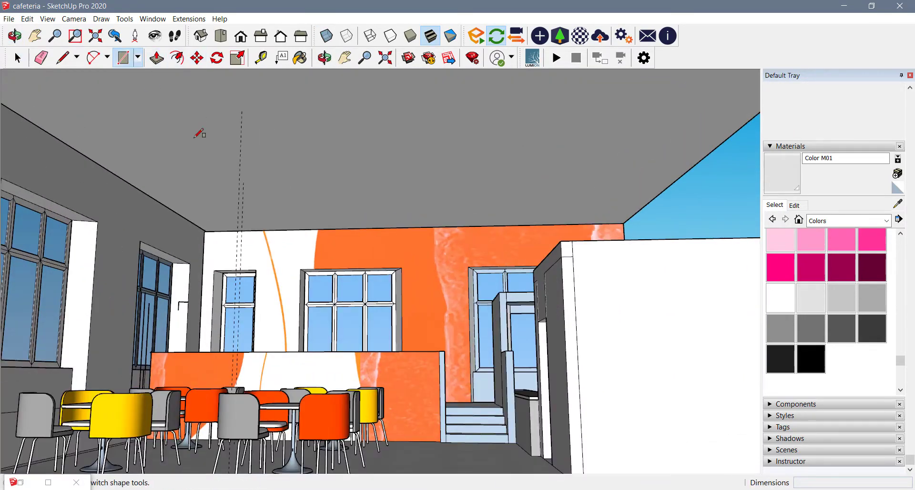
left_click(238, 218)
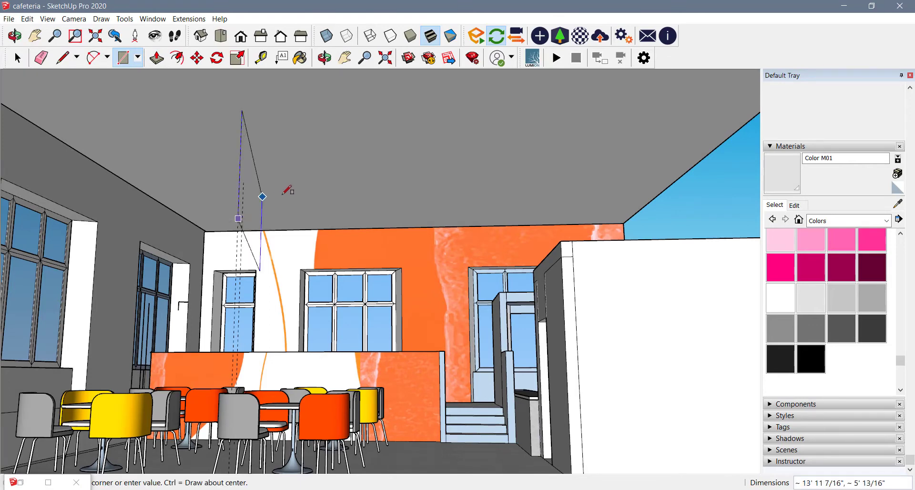
left_click(439, 176)
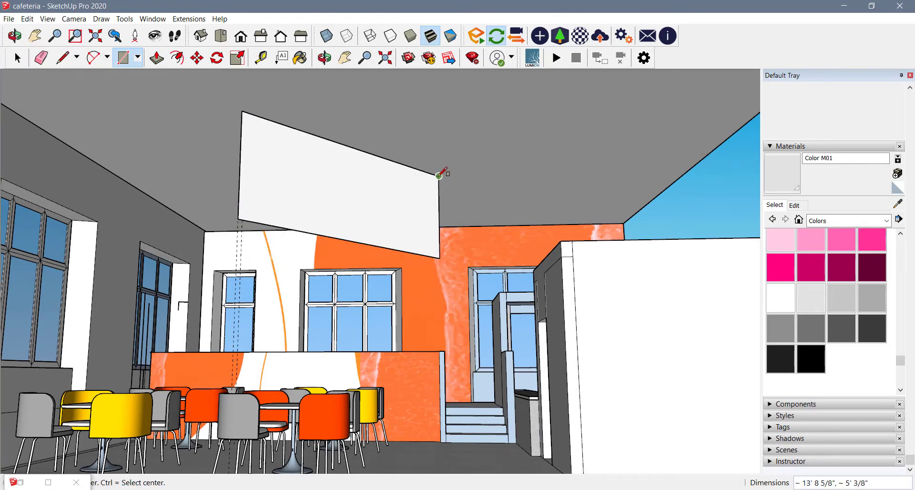
key("ctrl+z")
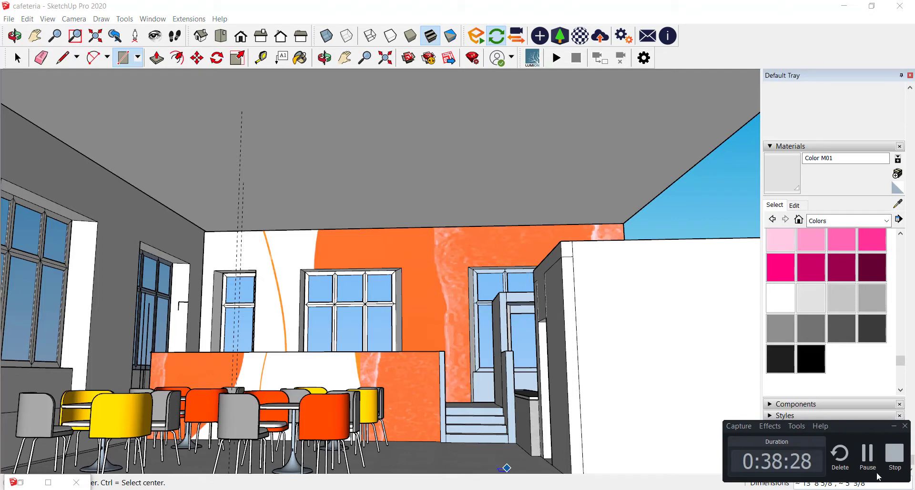
- Look over the recessed ceiling and pendant lights in the Enscape render and return to the SketchUp model
left_click(867, 457)
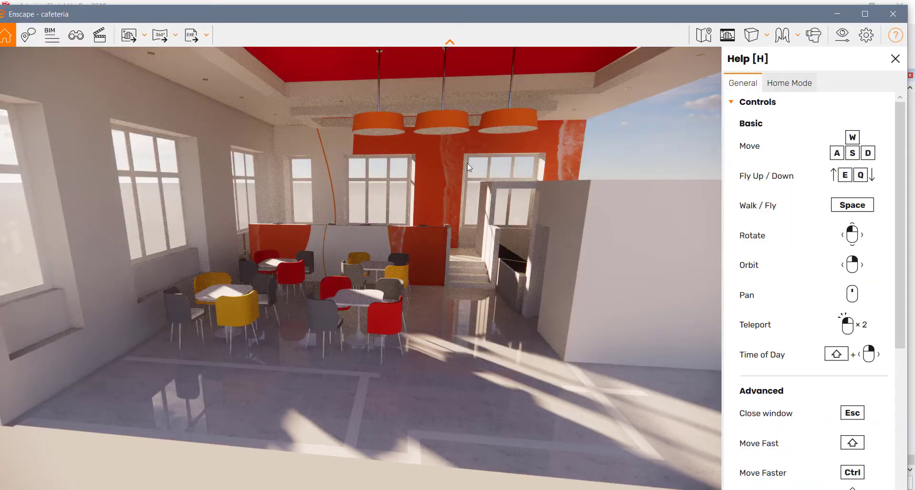
scroll(459, 99, "down", 2)
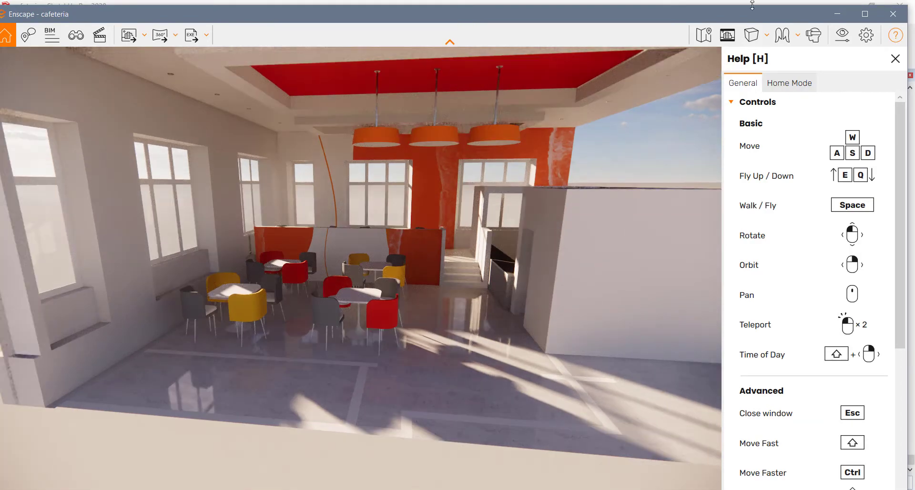
left_click(839, 15)
mouse_move(447, 251)
middle_mouse_down()
mouse_move(464, 223)
mouse_move(448, 190)
middle_mouse_up()
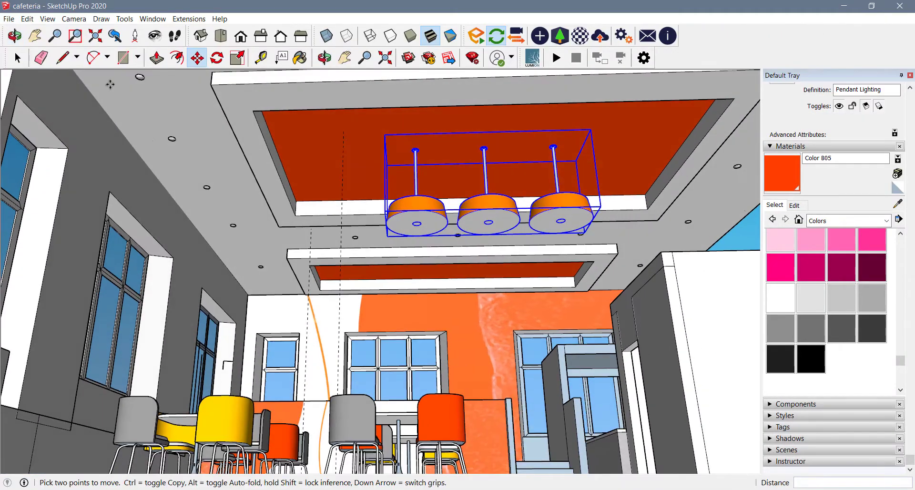
right_click(441, 154)
left_click(416, 192)
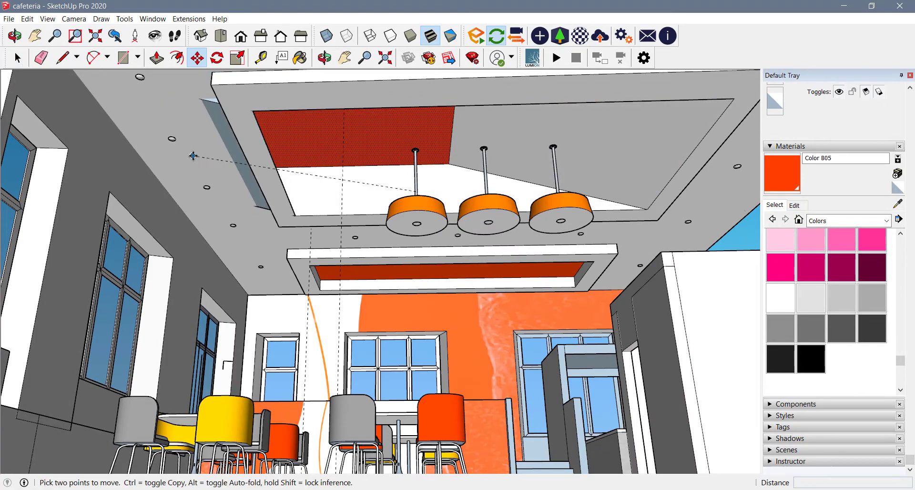
key("Escape")
- Explode the three-pendant component in the larger ceiling recess into separate lamps
left_click(867, 455)
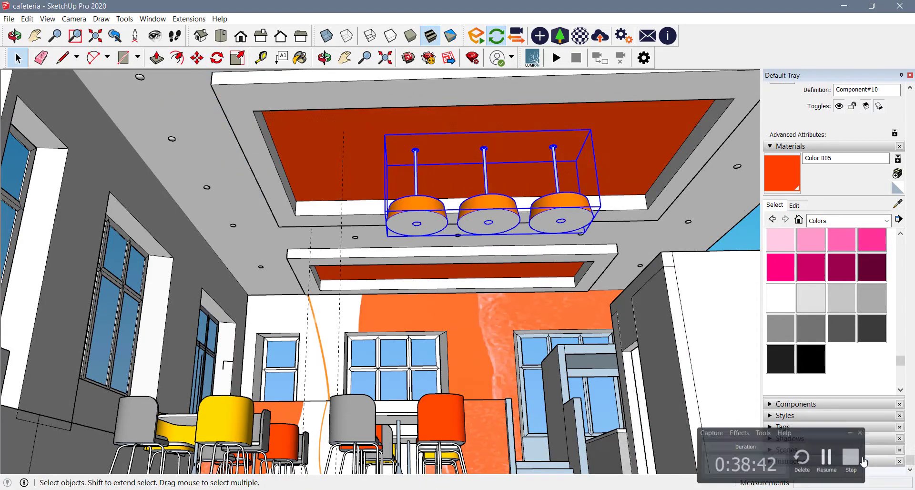
right_click(490, 225)
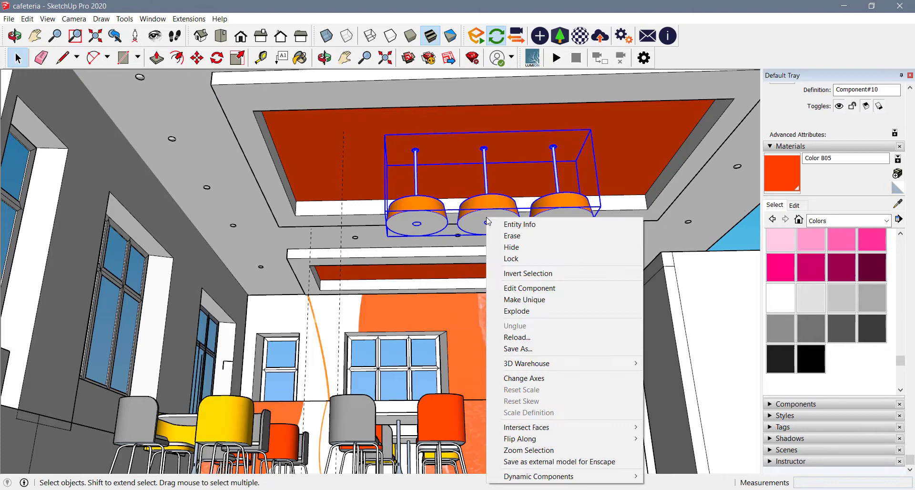
left_click(512, 310)
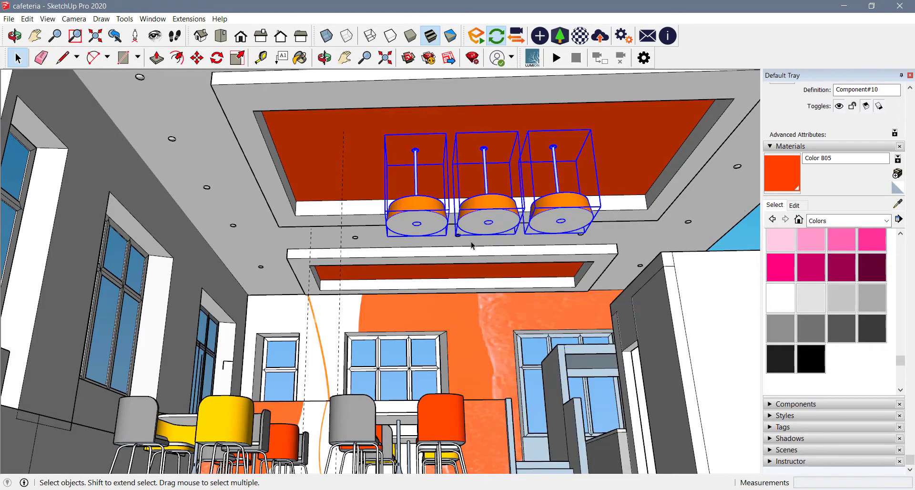
- Move the pendant nearest the window wall about 4' 2 3/16" away from the middle lamp, toward the recess's near end
left_click(413, 223)
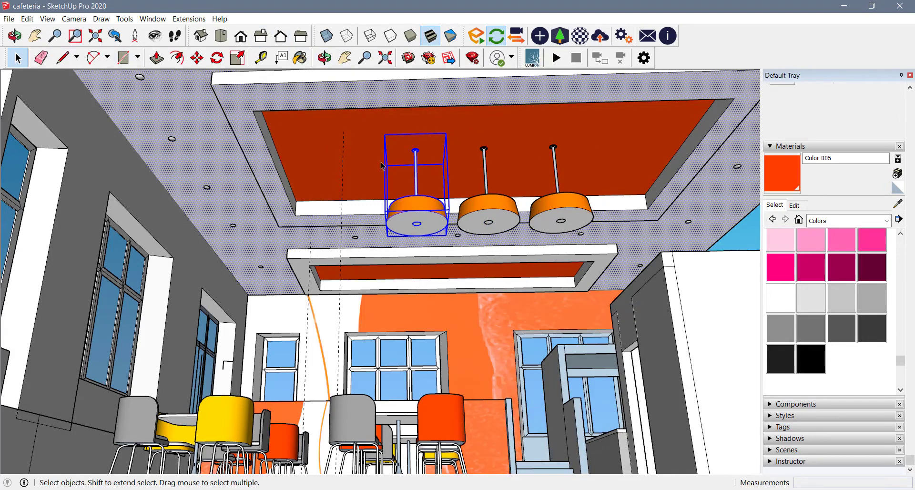
left_click(196, 57)
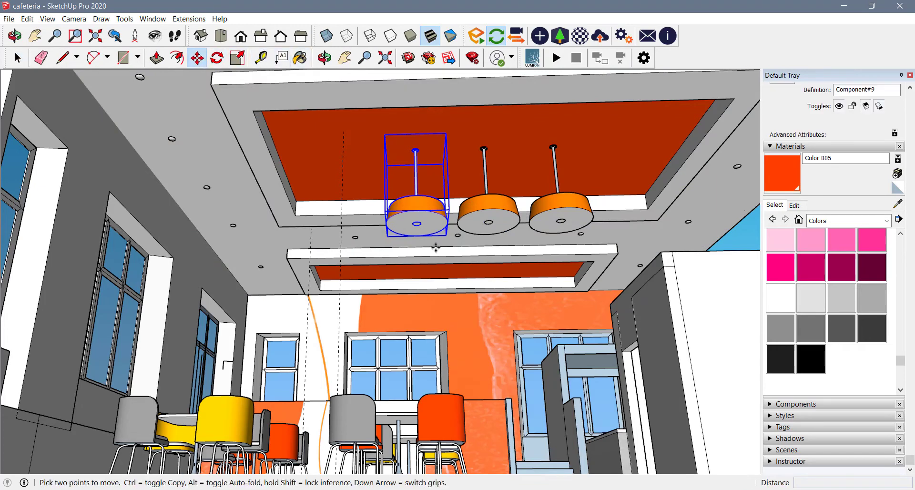
left_click(417, 214)
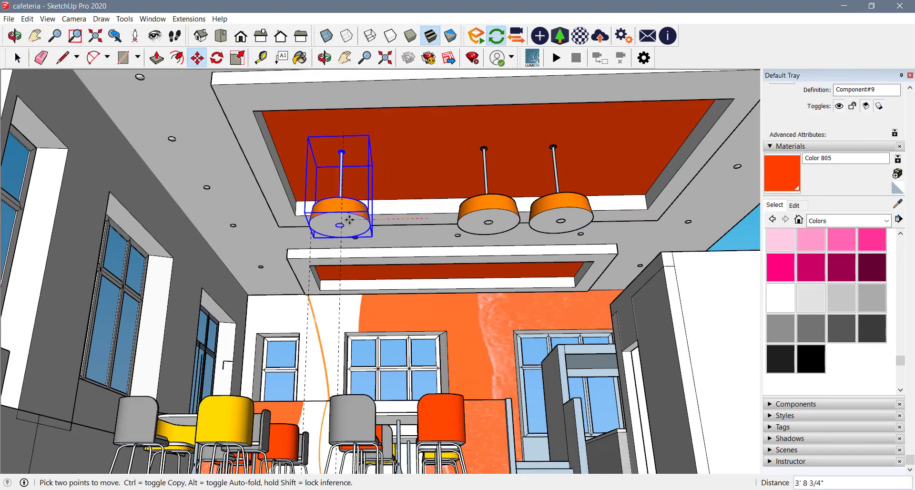
left_click(342, 218)
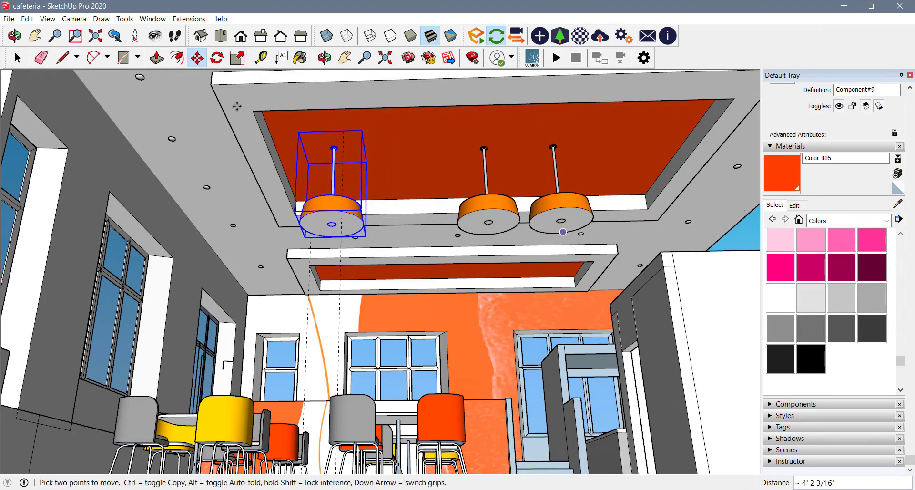
- Move the pendant nearest the kitchen block outward along the red axis, toward the opposite end of the recess
left_click(18, 57)
left_click(560, 227)
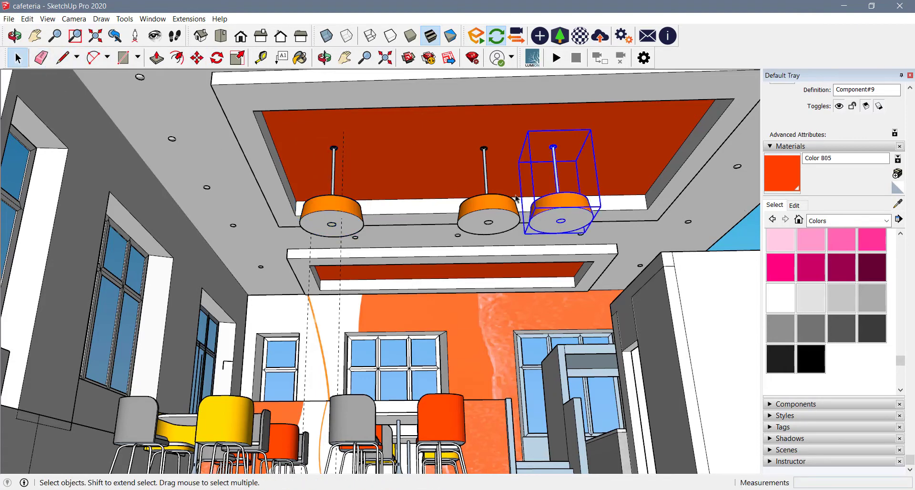
left_click(197, 58)
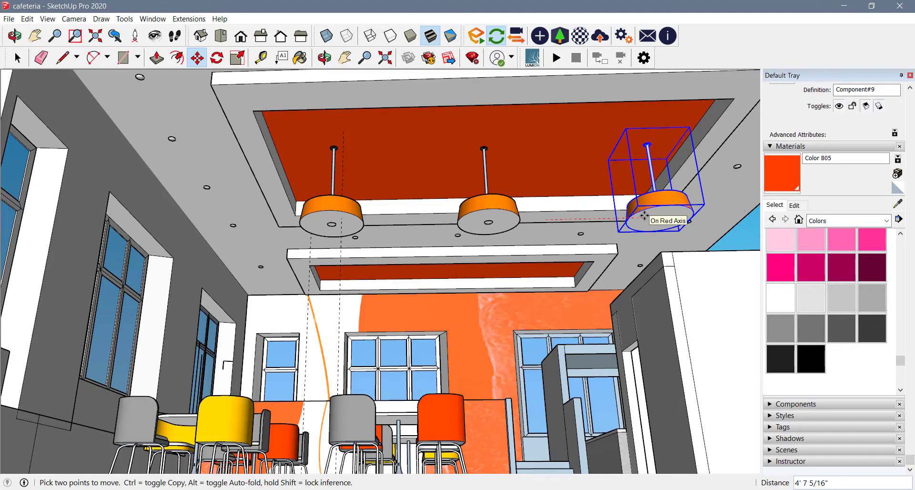
left_click(637, 216)
middle_click_drag(637, 240, 596, 242)
- Switch to Enscape, examine the spaced-out pendants and the open side of the cafeteria, and return to SketchUp
left_click(485, 489)
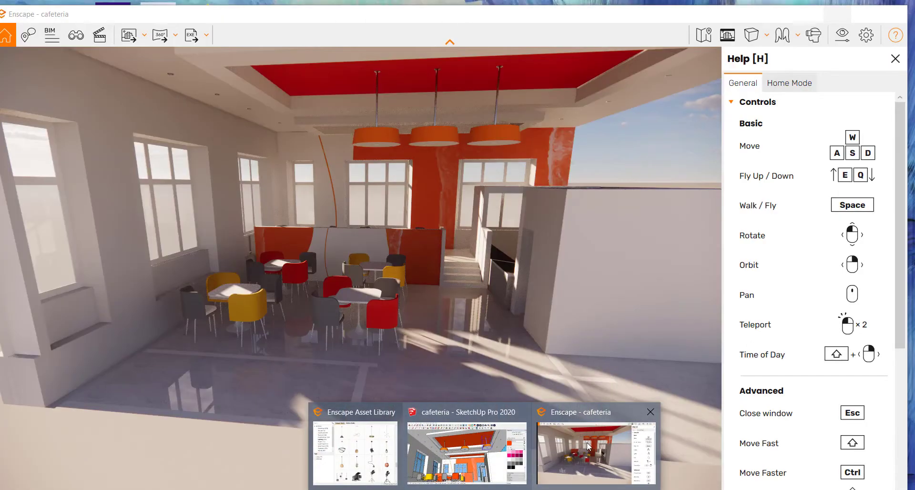
left_click(589, 446)
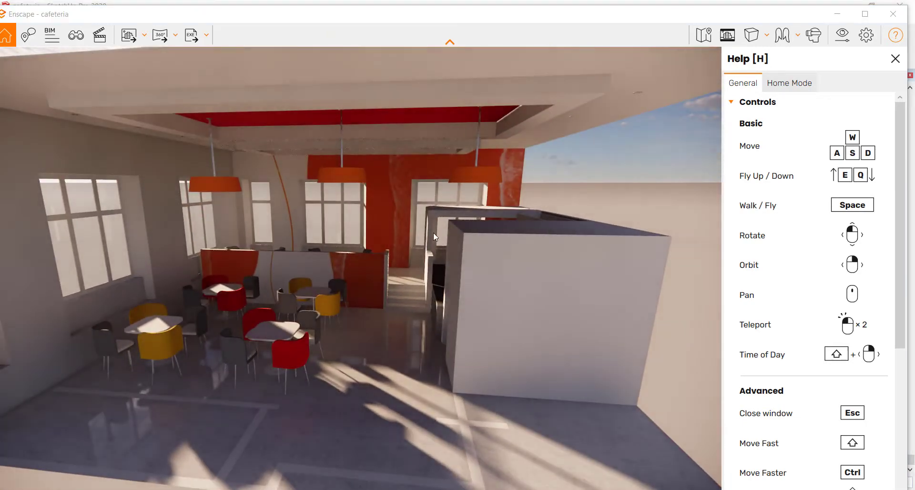
middle_click_drag(332, 271, 431, 245)
double_click(514, 226)
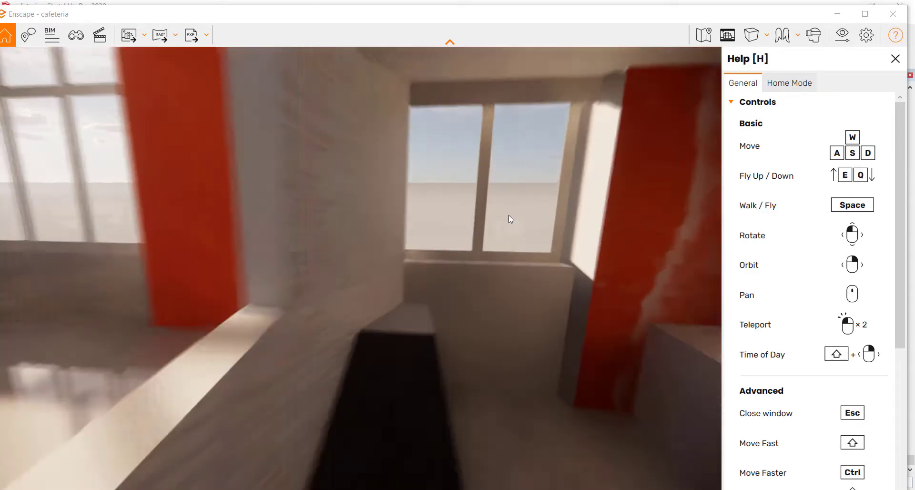
scroll(511, 213, "down", 8)
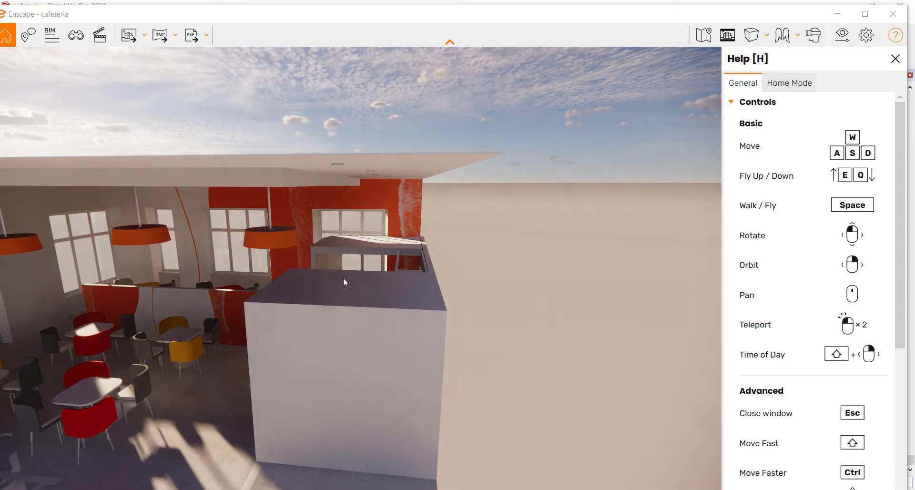
key("a")
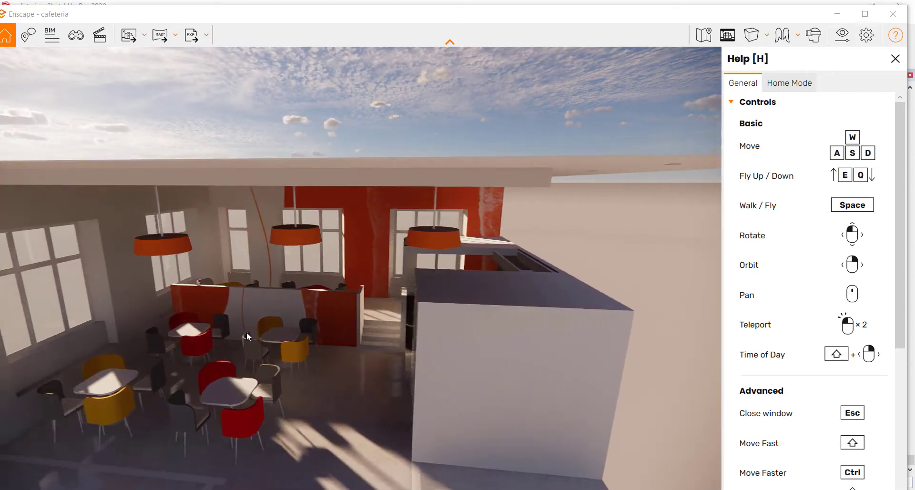
middle_click_drag(342, 352, 367, 203)
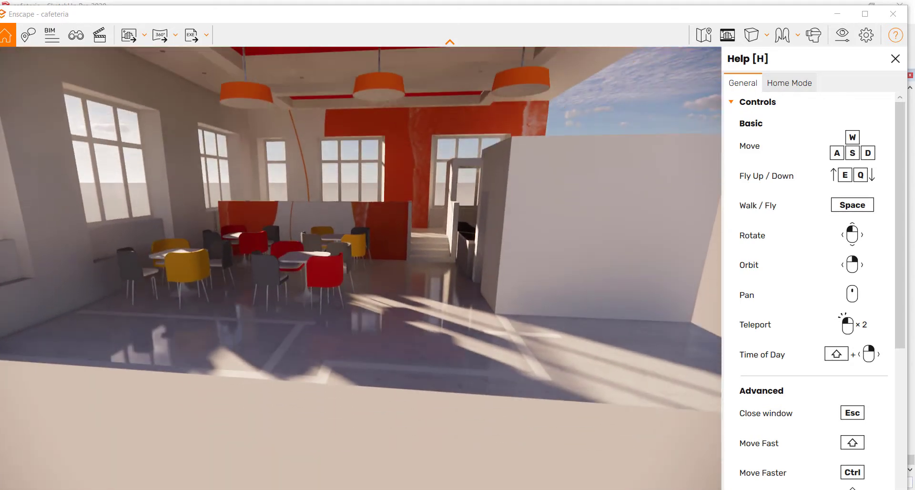
left_click(830, 17)
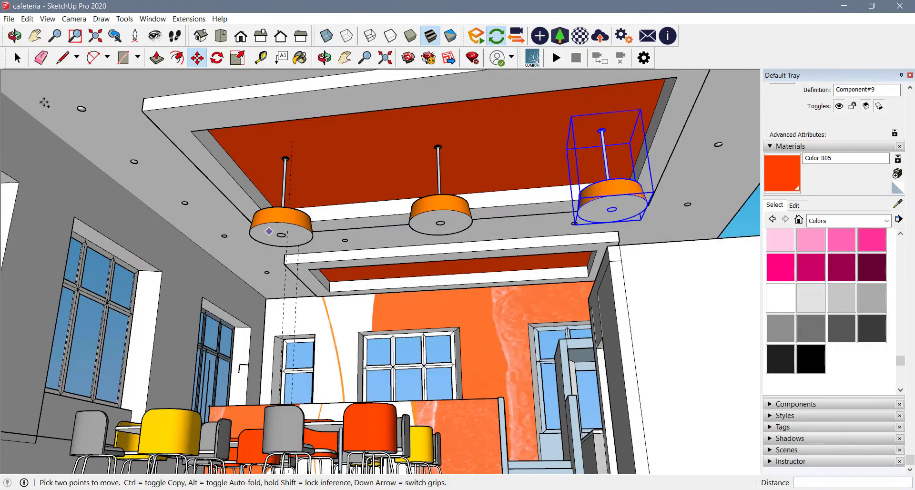
- Group the three spaced pendant lamps in the larger ceiling recess
left_click(21, 63)
left_click(266, 227, "shift")
left_click(435, 220, "shift")
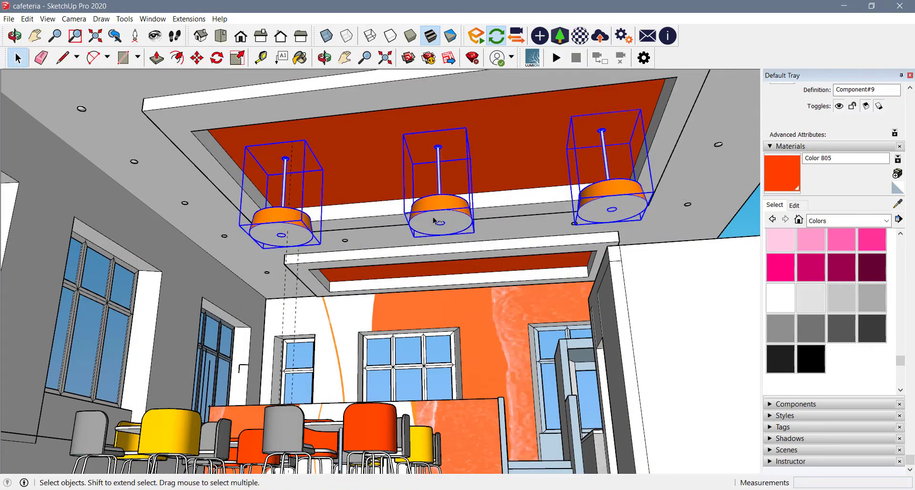
right_click(434, 221)
left_click(464, 307)
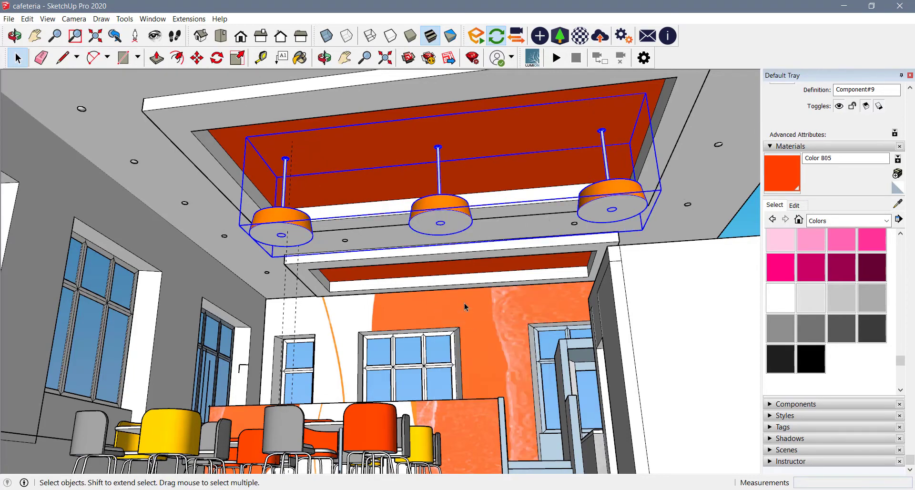
- Copy the pendant group about 14' 1 9/16" over to the smaller ceiling recess
middle_click_drag(464, 304, 485, 220)
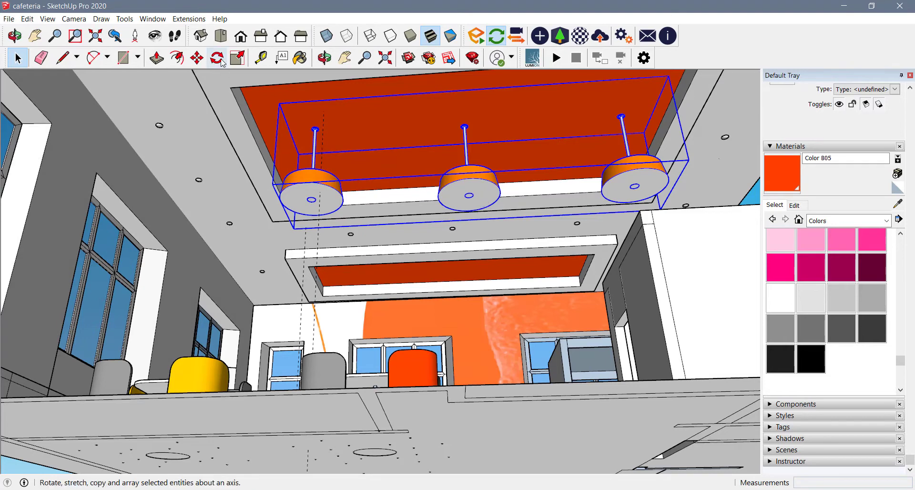
left_click(196, 58)
left_click(464, 192)
key("ctrl")
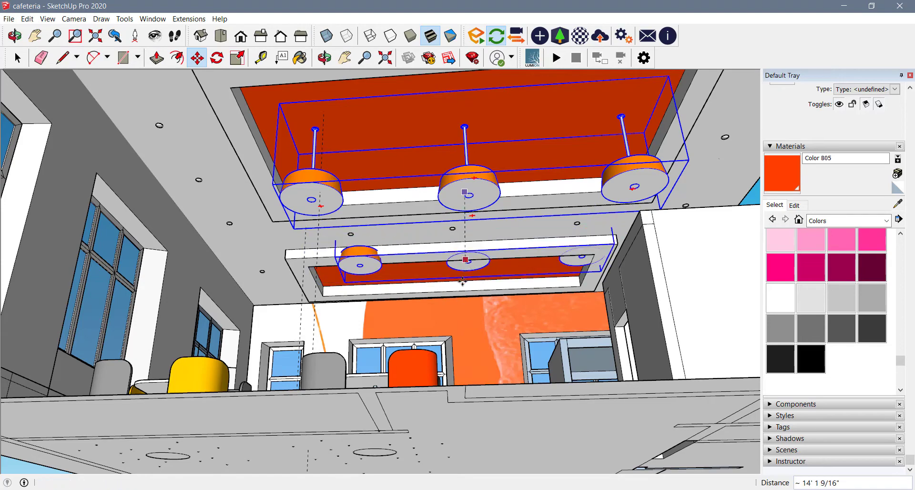
left_click(462, 281)
- Move the copied pendant group about 4' 5/16" so its lamps hang within the smaller recess, and clear the selection
middle_click_drag(462, 281, 511, 291)
left_click(463, 280)
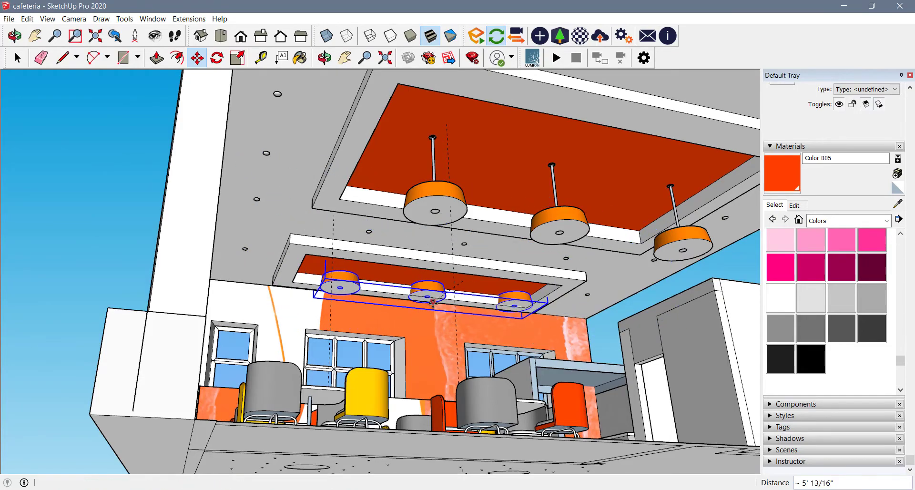
middle_click_drag(431, 302, 375, 331)
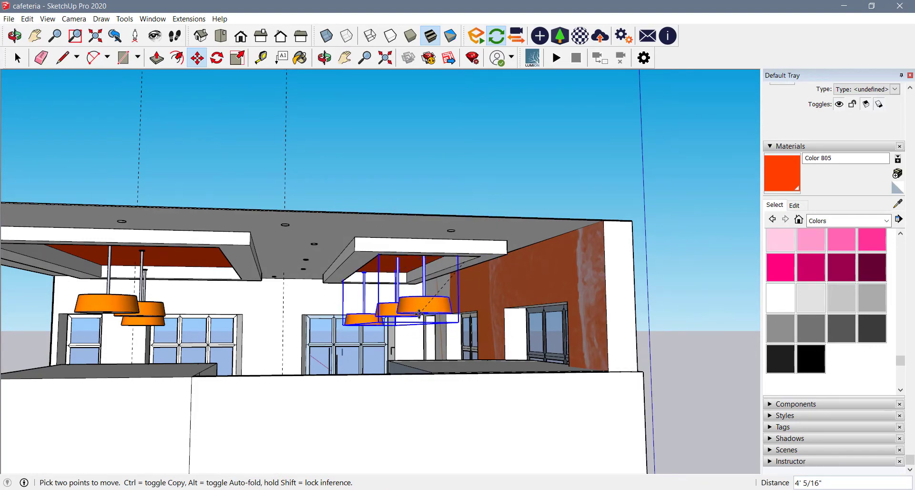
middle_click_drag(419, 314, 689, 359)
scroll(601, 242, "down", 4)
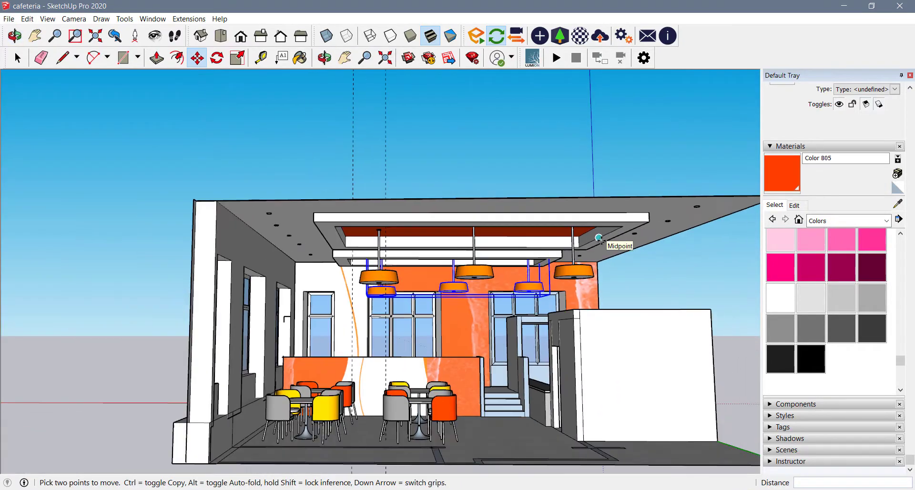
scroll(482, 428, "up", 8)
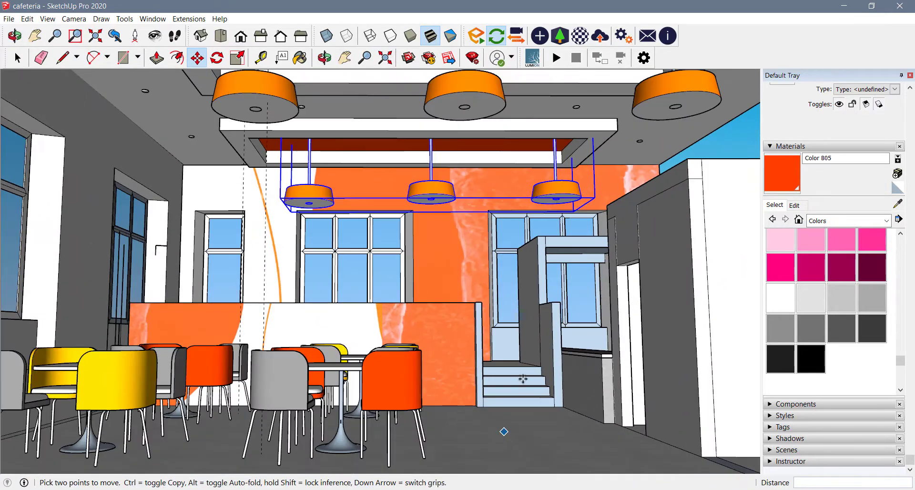
middle_click_drag(521, 382, 513, 463)
mouse_move(485, 486)
mouse_move(567, 449)
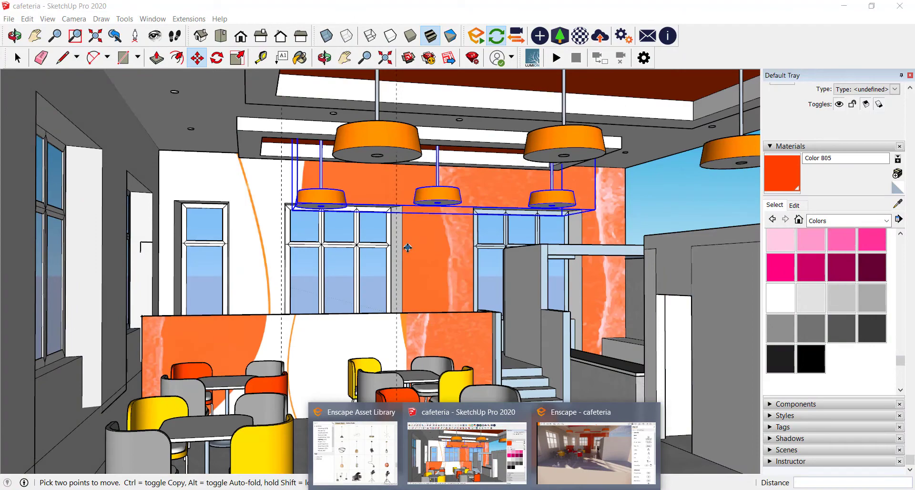
key("space")
scroll(347, 279, "down", 10)
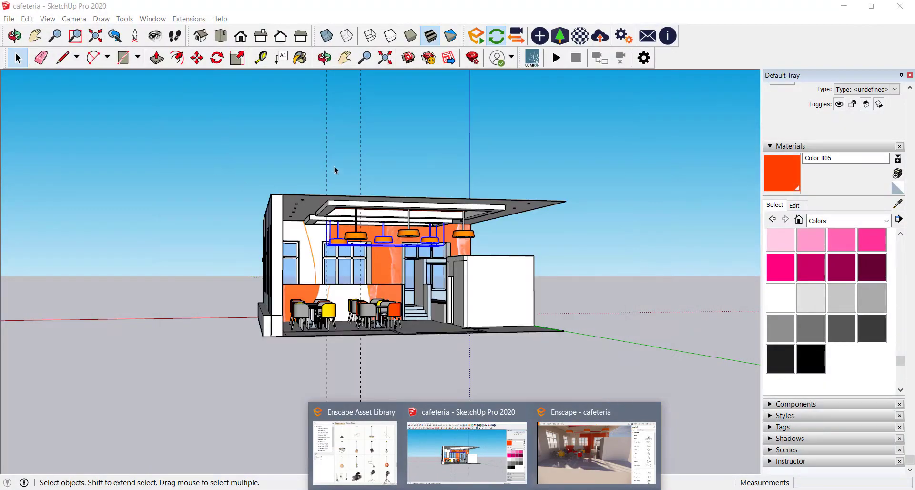
left_click(343, 183)
- Select the entire cafeteria model and rotate it 90 degrees counterclockwise in top view about a point outside the window wall
mouse_move(344, 221)
middle_mouse_down()
mouse_move(335, 255)
mouse_move(299, 293)
middle_mouse_up()
scroll(298, 293, "down", 5)
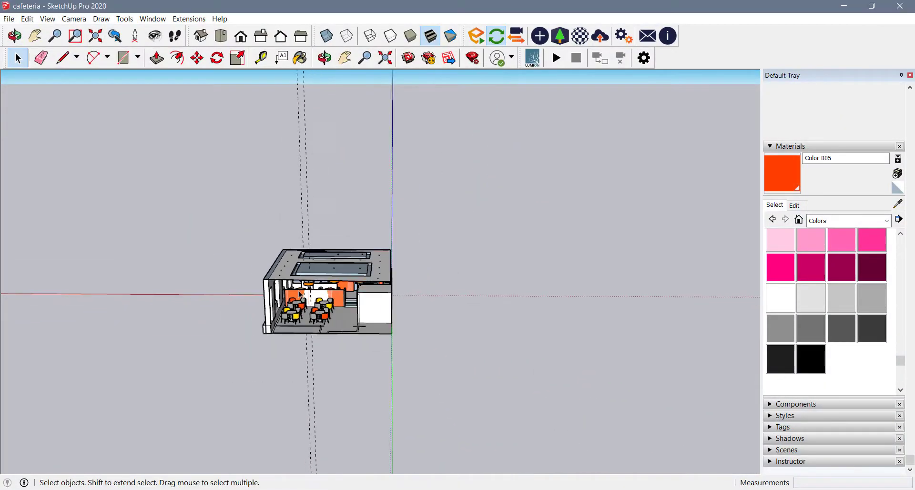
scroll(299, 293, "down", 5)
left_click_drag(399, 236, 237, 337)
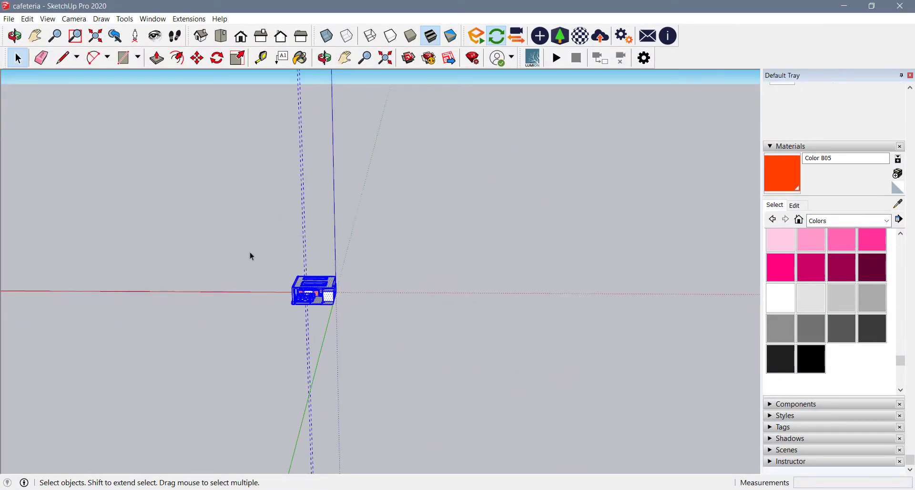
left_click(222, 37)
left_click(222, 62)
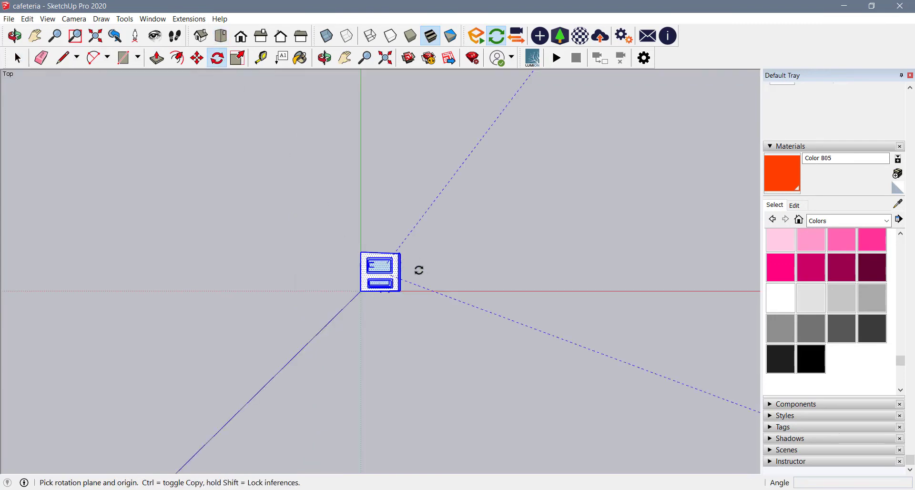
scroll(415, 267, "up", 5)
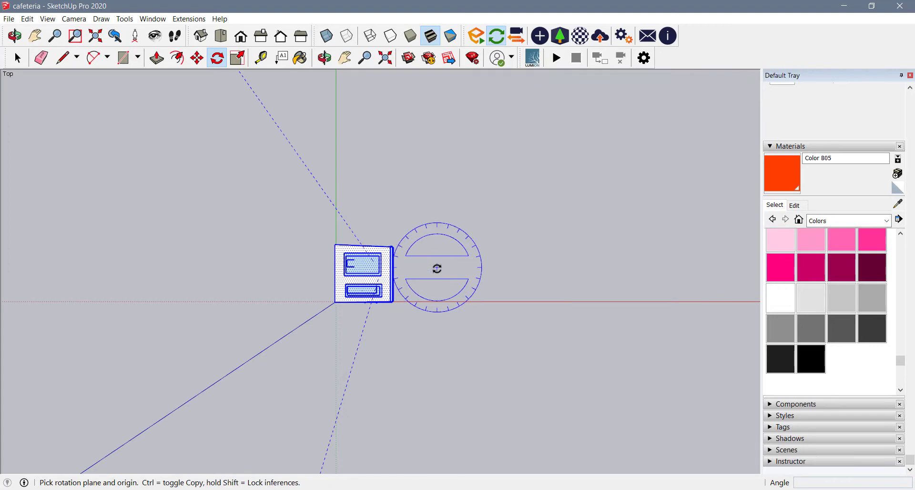
scroll(432, 271, "up", 2)
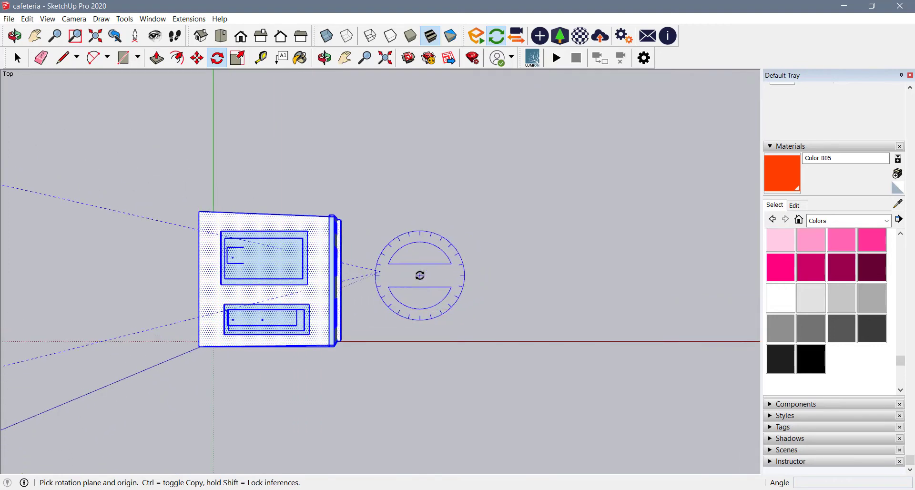
left_click(379, 267)
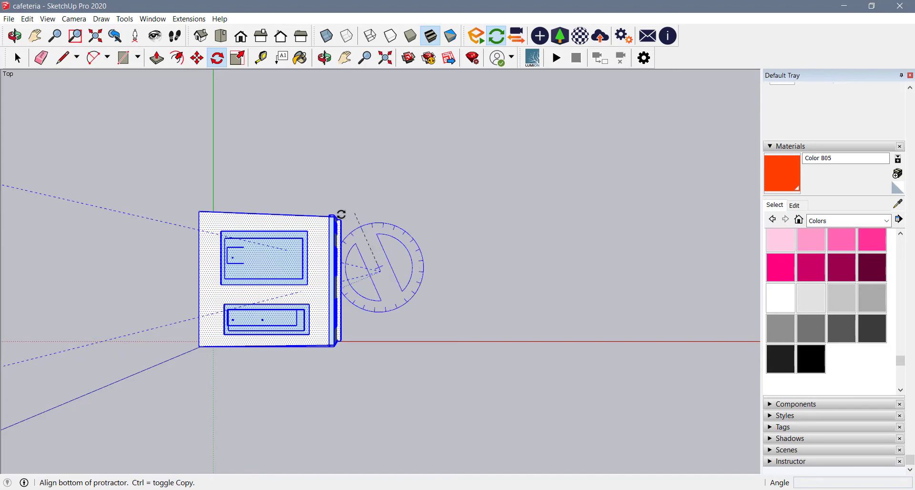
left_click(379, 193)
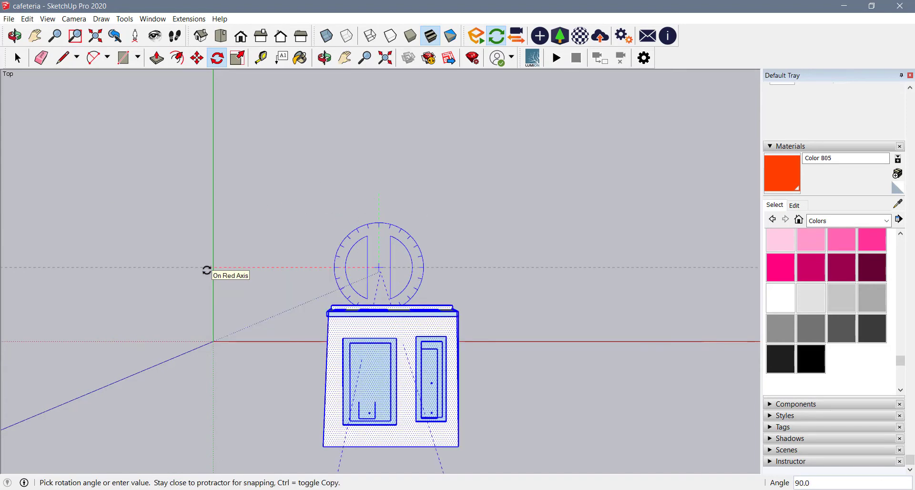
left_click(206, 270)
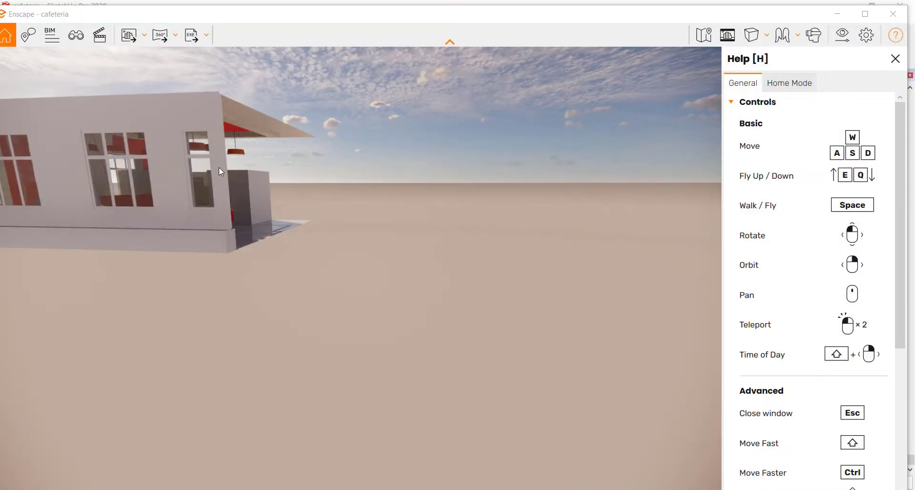
- Examine the rotated cafeteria from outside and bring the view into the dining area facing the mural wall
mouse_move(219, 167)
left_mouse_down()
mouse_move(225, 186)
mouse_move(297, 239)
left_mouse_up()
key("d")
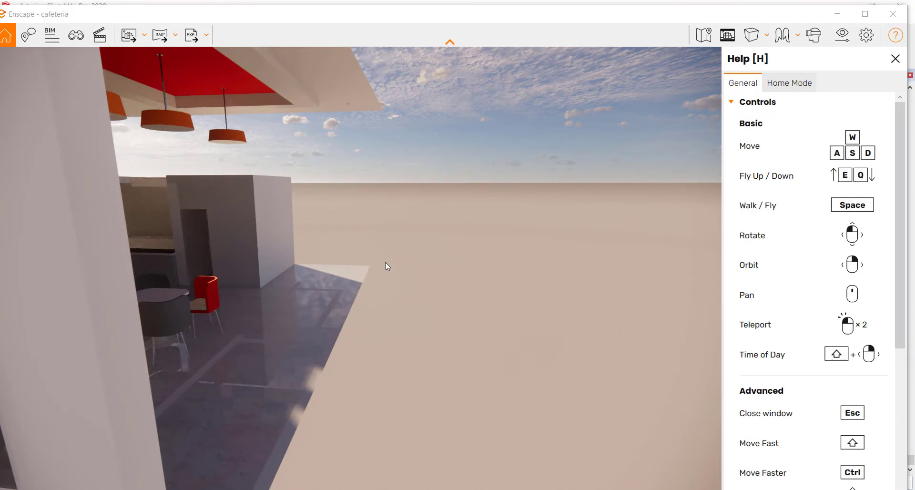
scroll(385, 262, "down", 3)
middle_click_drag(385, 262, 356, 266)
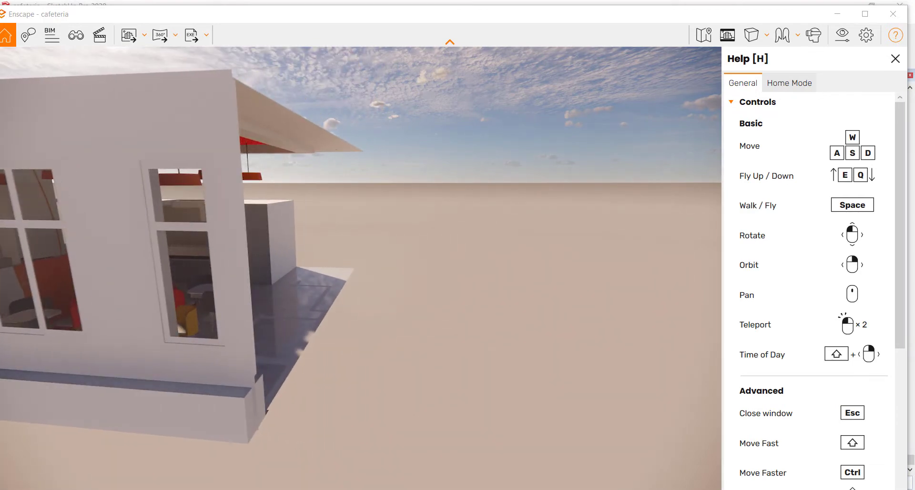
right_click_drag(355, 266, 324, 253)
scroll(125, 154, "up", 6)
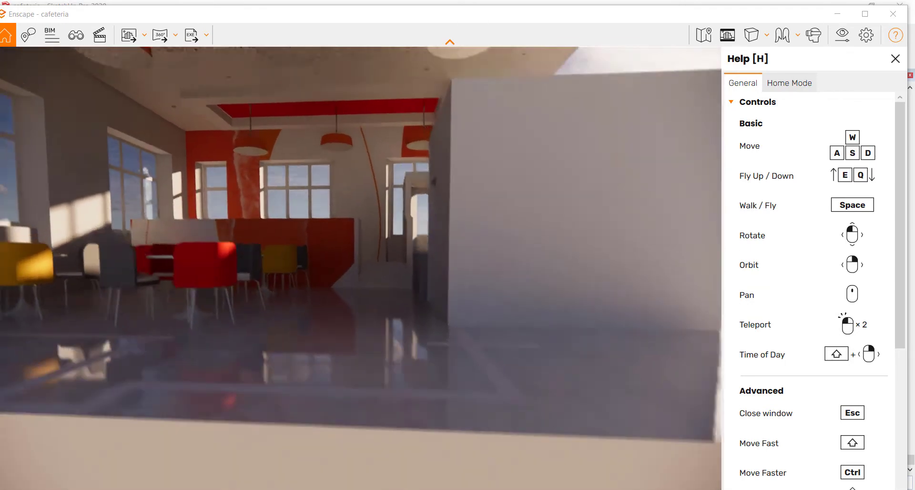
middle_click_drag(125, 154, 305, 208)
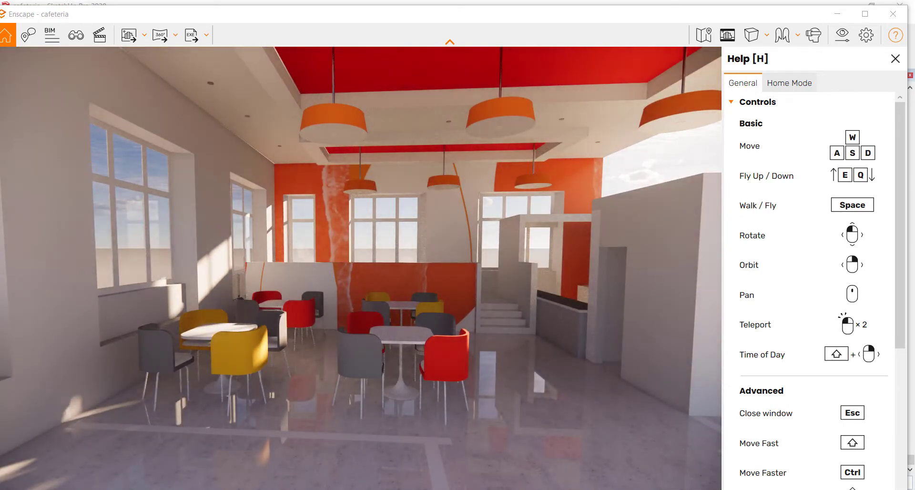
- Try midday, afternoon and dusk times of day, and examine the tables, windows and pendants in the sunset light
right_click_drag(305, 209, 409, 209, "shift")
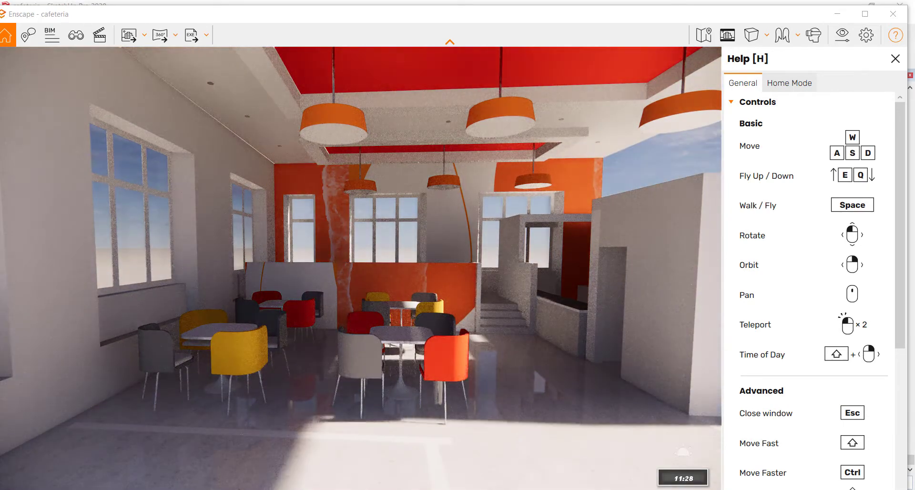
right_click_drag(47, 268, 117, 268, "shift")
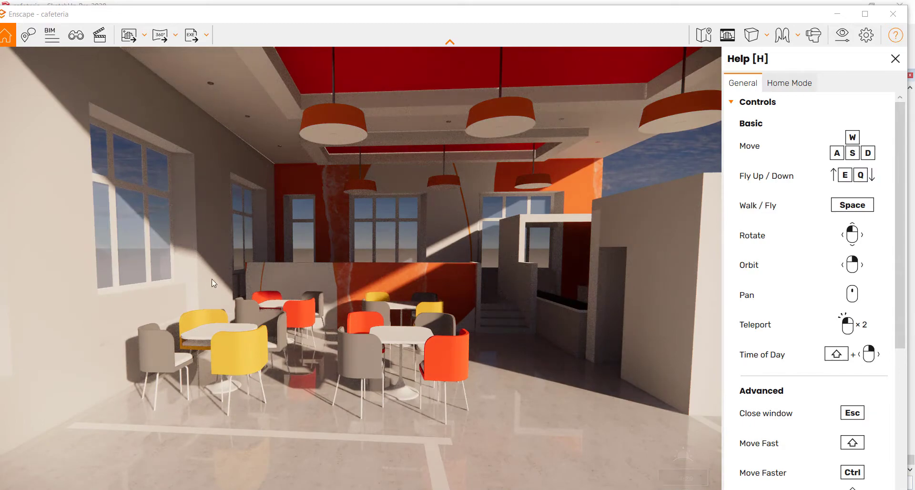
mouse_move(213, 283)
right_mouse_down("shift")
mouse_move(272, 283)
mouse_move(212, 284)
right_mouse_up("shift")
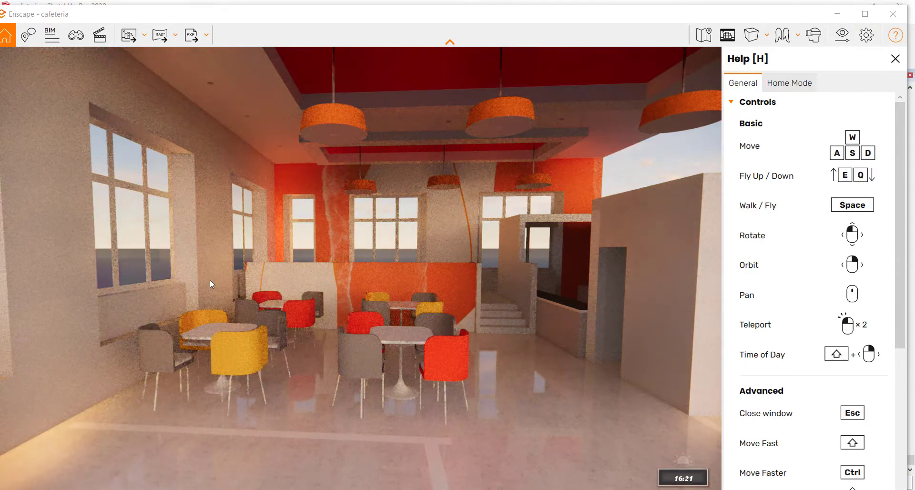
right_click_drag(313, 300, 290, 325, "shift")
scroll(230, 261, "up", 4)
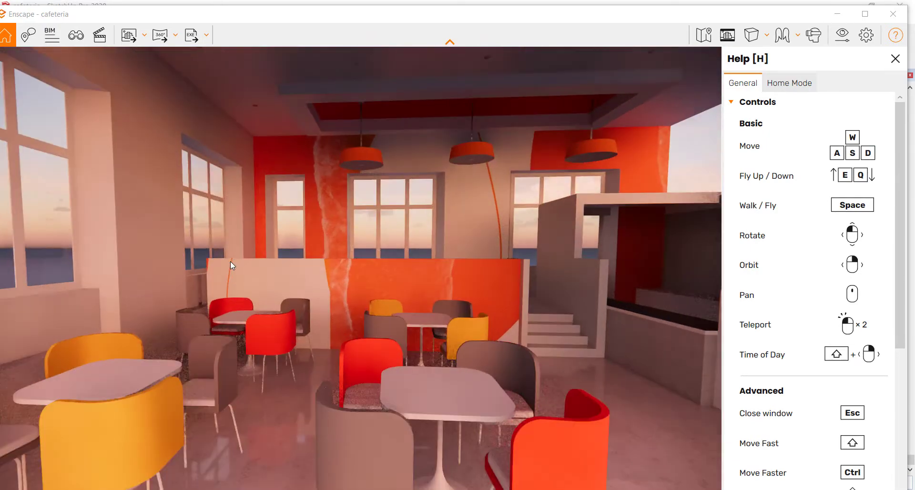
scroll(230, 261, "down", 2)
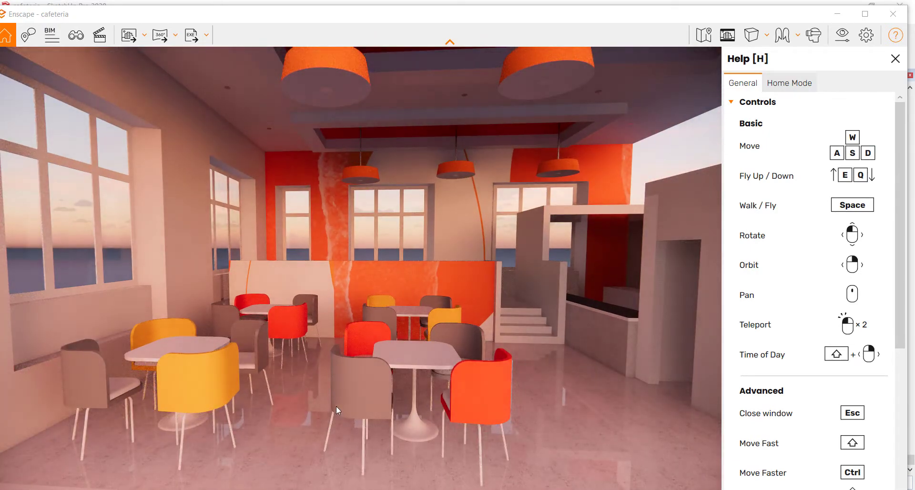
mouse_move(248, 286)
middle_mouse_down()
mouse_move(240, 157)
mouse_move(242, 234)
mouse_move(256, 290)
middle_mouse_up()
middle_click_drag(332, 326, 333, 321)
right_click_drag(293, 362, 227, 280)
middle_click_drag(227, 280, 249, 278)
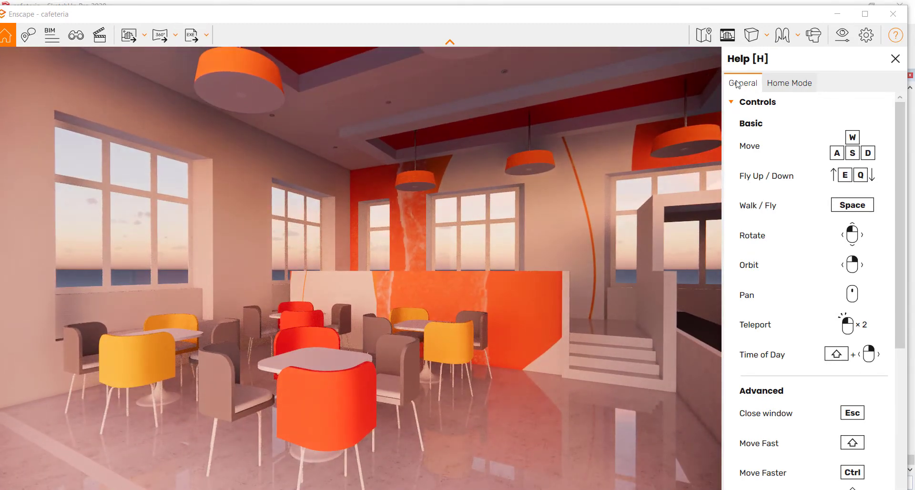
- In the visual settings, try the Construction Site horizon and set the sky's horizon source to Town
left_click(871, 37)
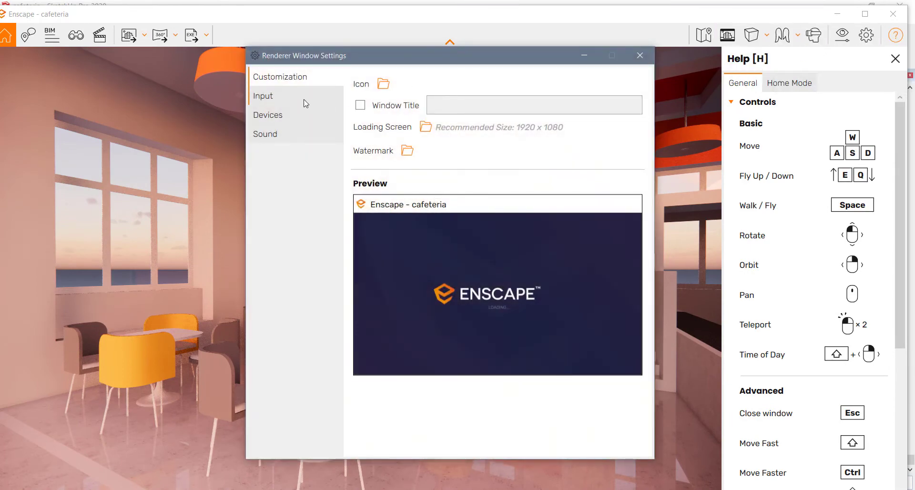
left_click(640, 55)
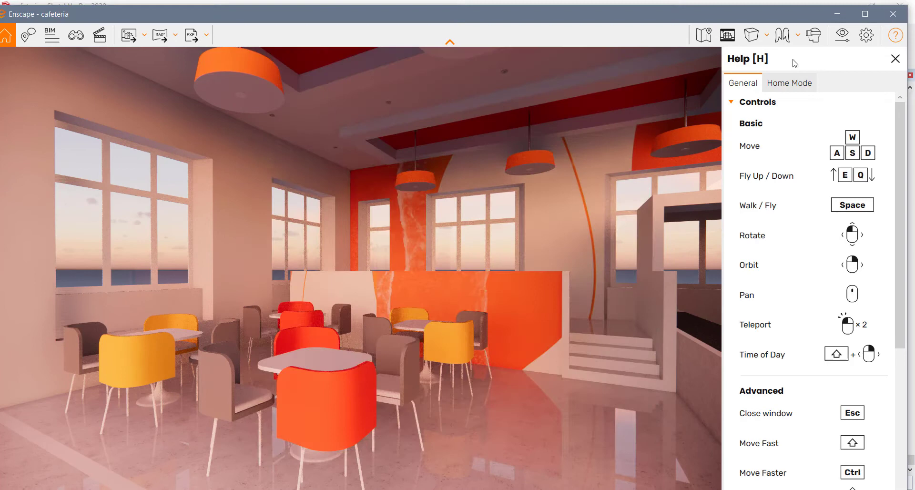
left_click(840, 38)
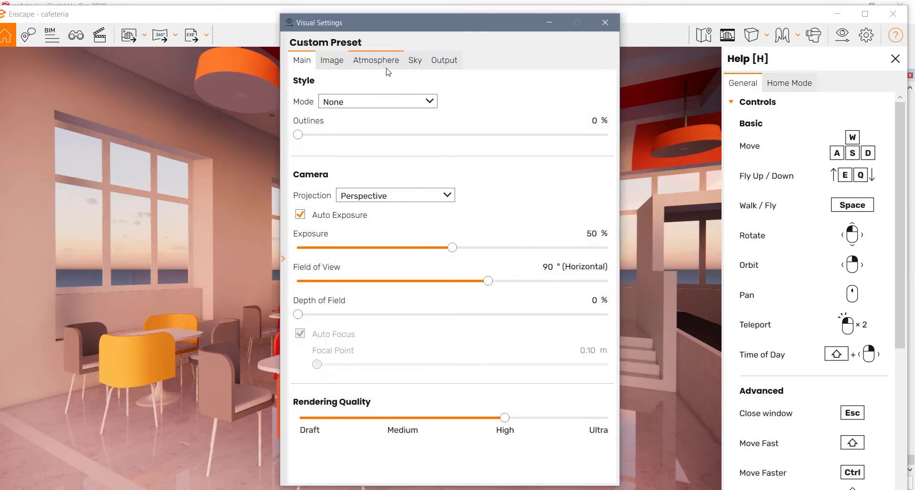
left_click(390, 67)
left_click(415, 62)
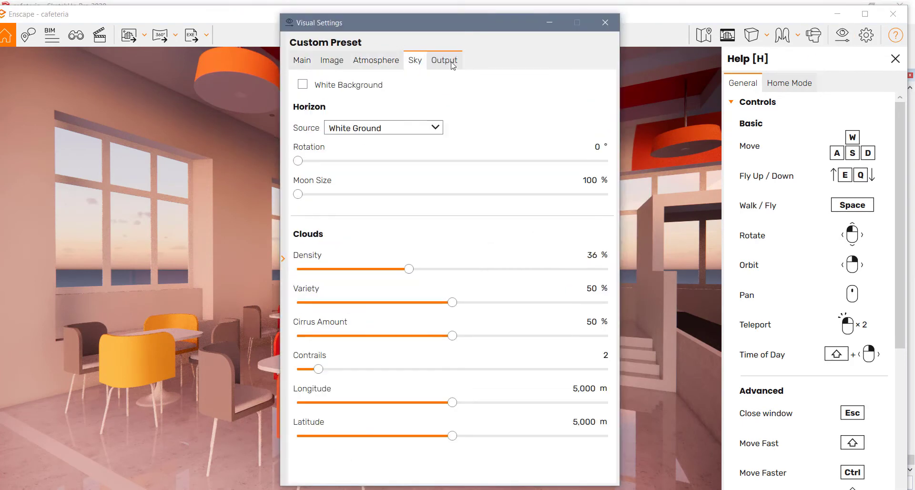
left_click(414, 132)
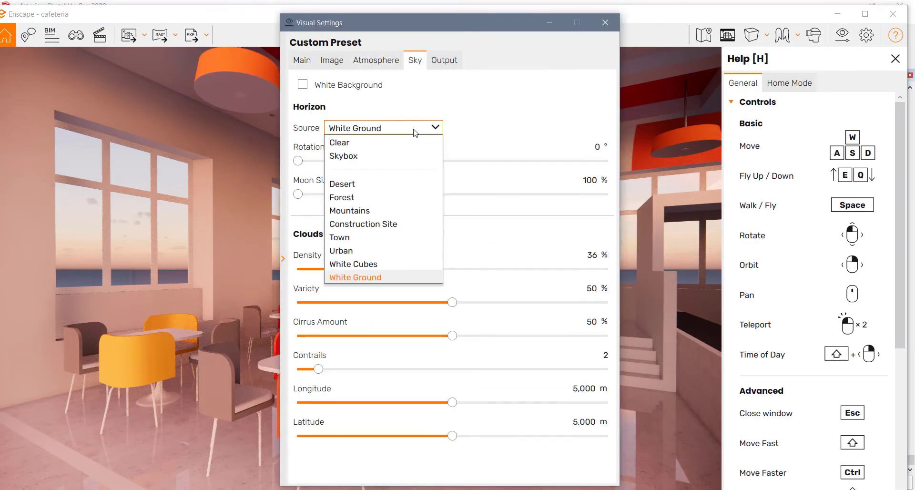
left_click(343, 223)
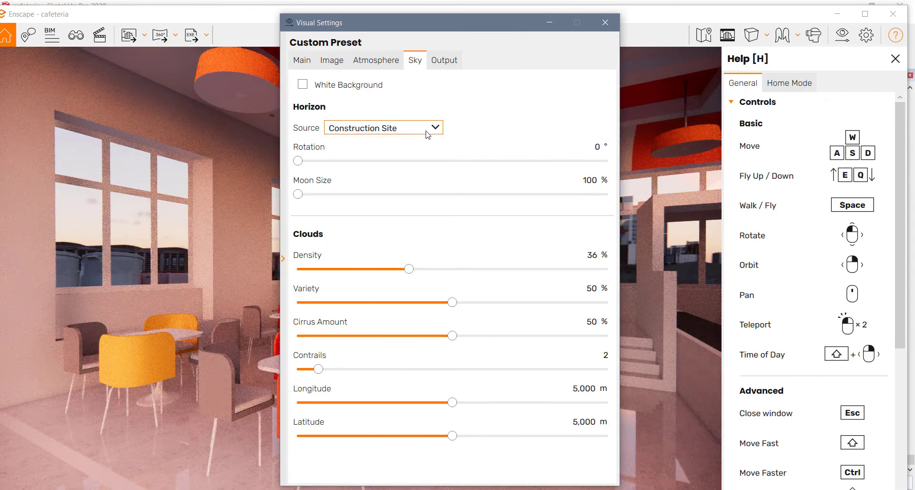
left_click(427, 129)
left_click(358, 237)
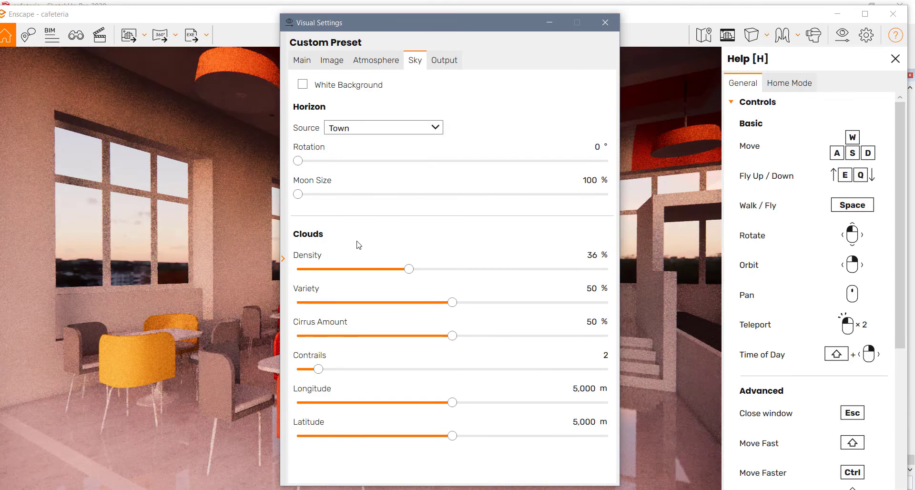
- Compare the Urban horizon source, return it to Town, and minimize the visual settings
left_click(426, 128)
left_click(365, 236)
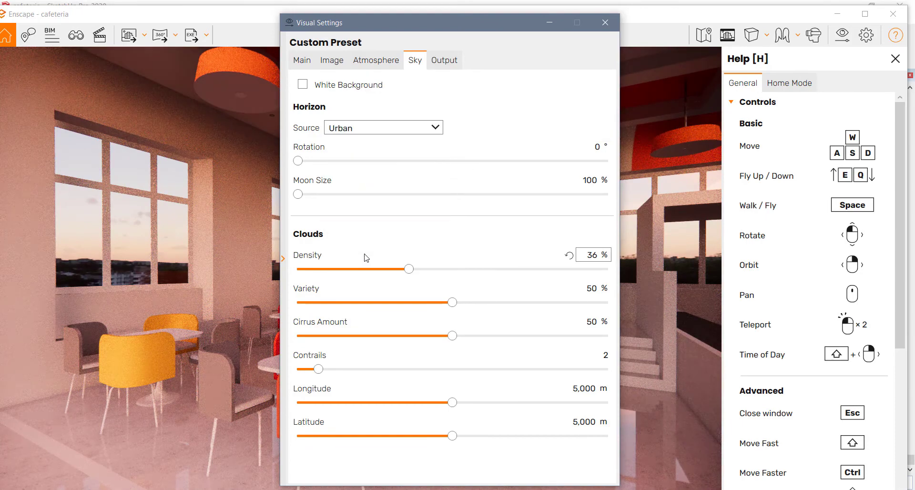
left_click(431, 129)
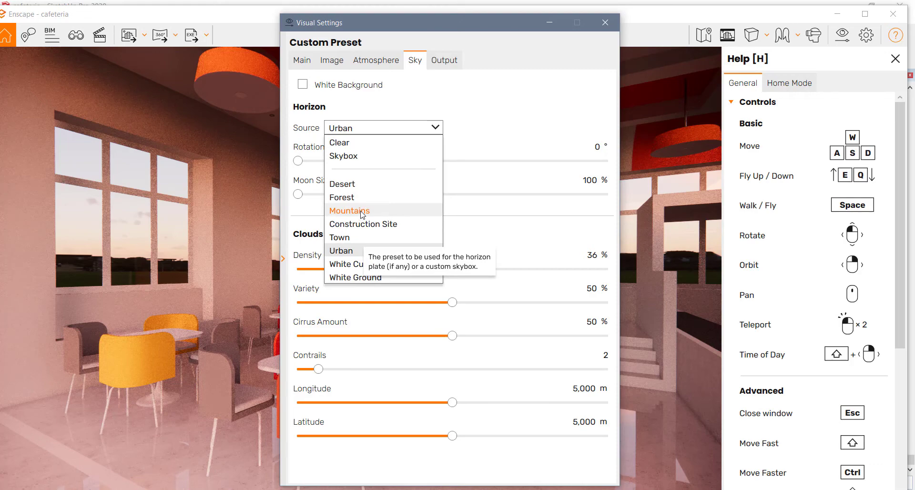
left_click(360, 236)
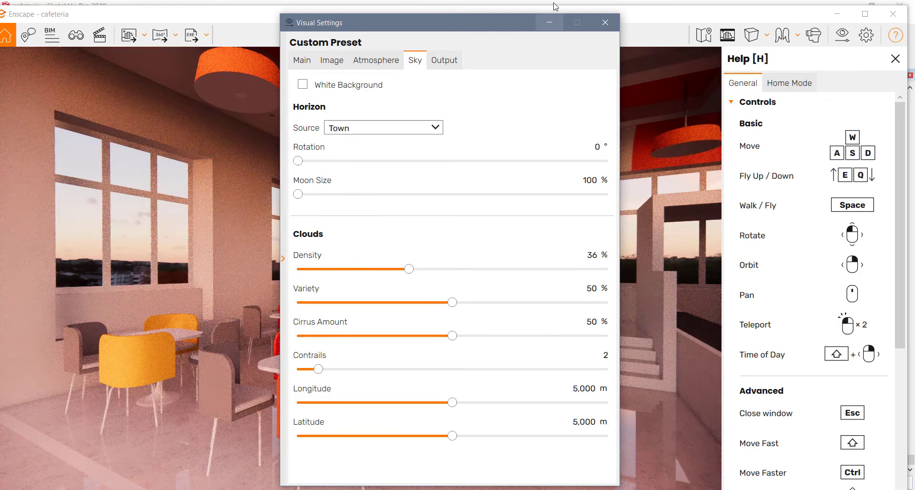
left_click(549, 22)
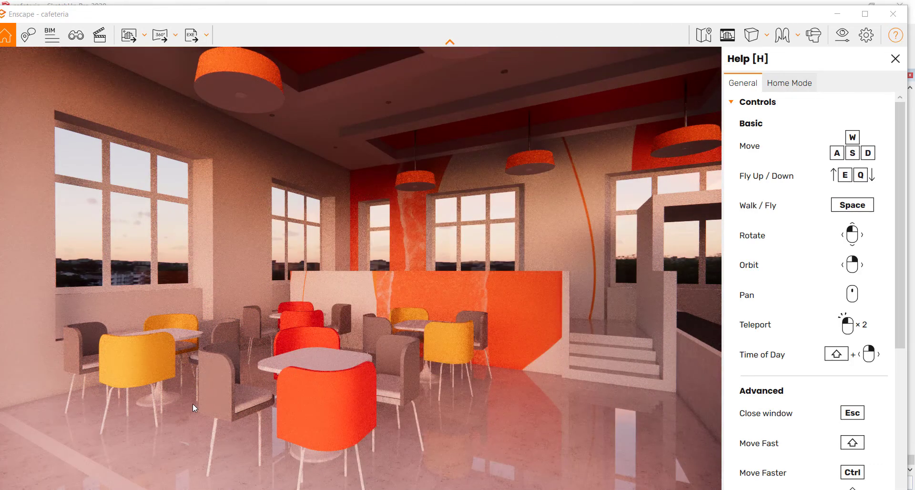
- Reframe the dining area and set the time of day to about 09:49 for morning sunlight
scroll(194, 405, "down", 1)
scroll(193, 405, "up", 1)
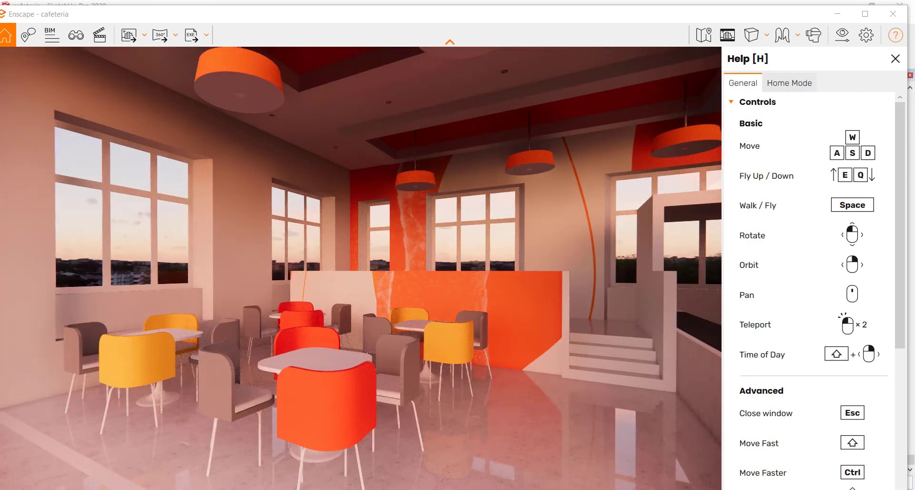
right_click_drag(194, 405, 267, 401)
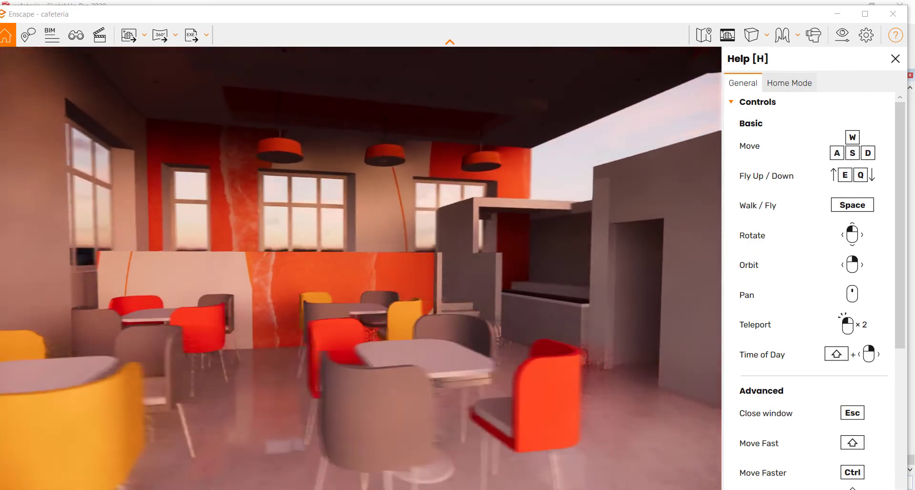
right_click_drag(619, 266, 516, 264)
key("a")
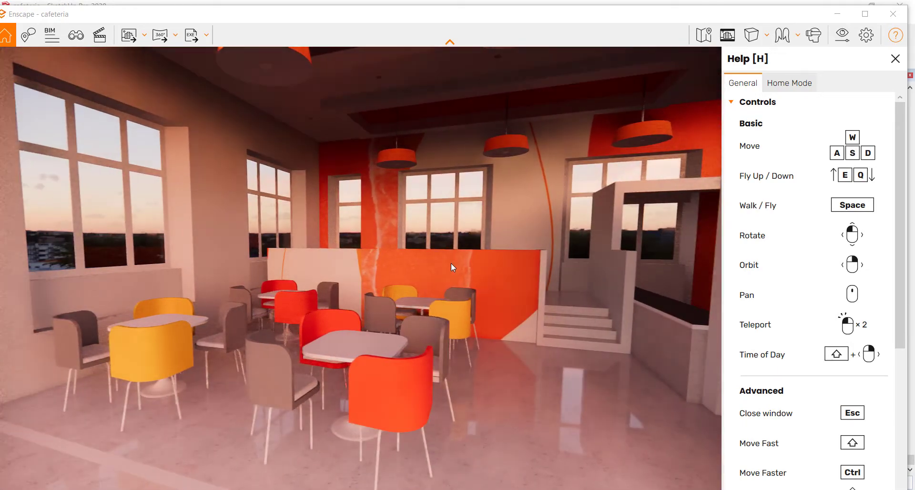
right_click_drag(451, 262, 418, 194)
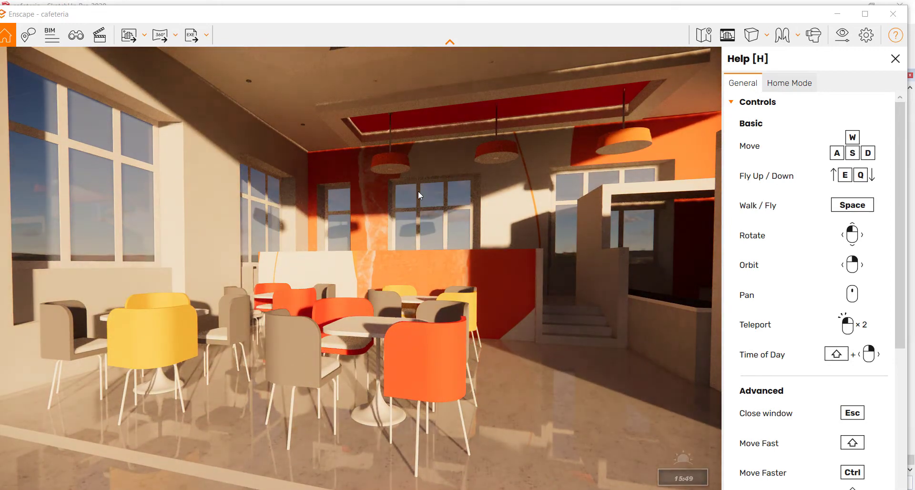
right_click_drag(505, 268, 425, 268, "shift")
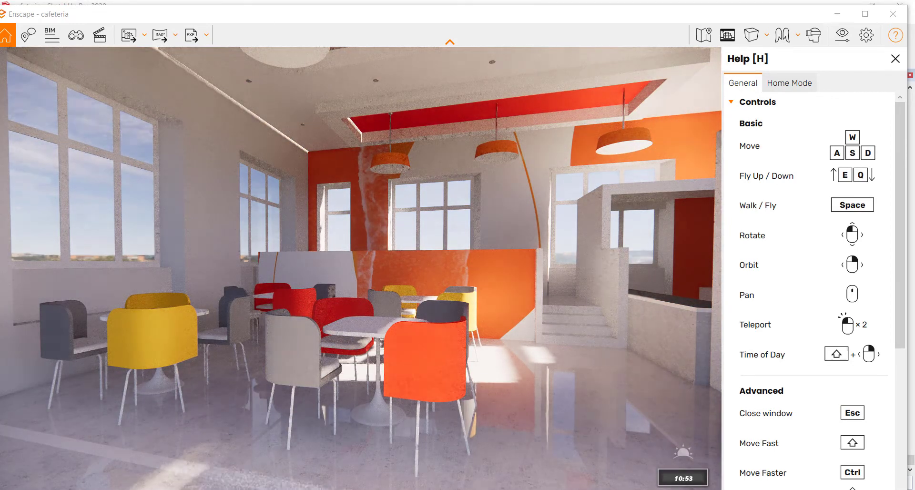
right_click_drag(501, 294, 475, 294, "shift")
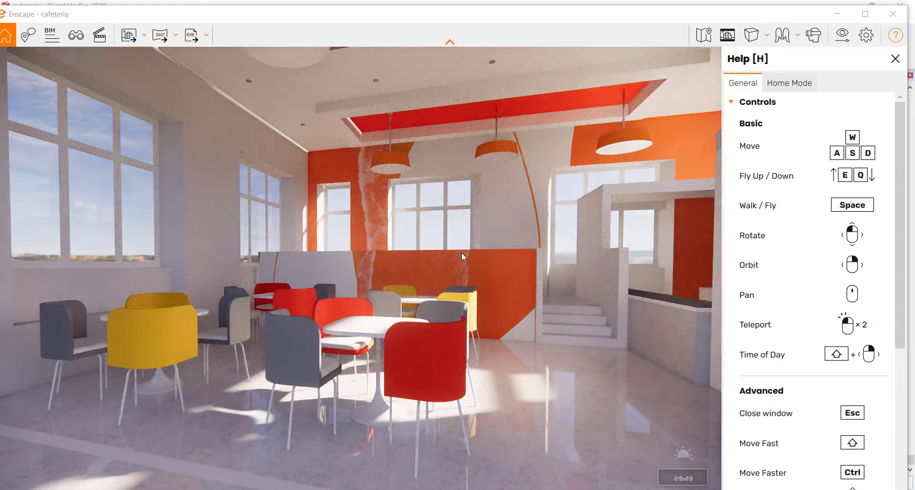
mouse_move(381, 174)
right_mouse_down("shift")
mouse_move(390, 174)
mouse_move(382, 174)
right_mouse_up("shift")
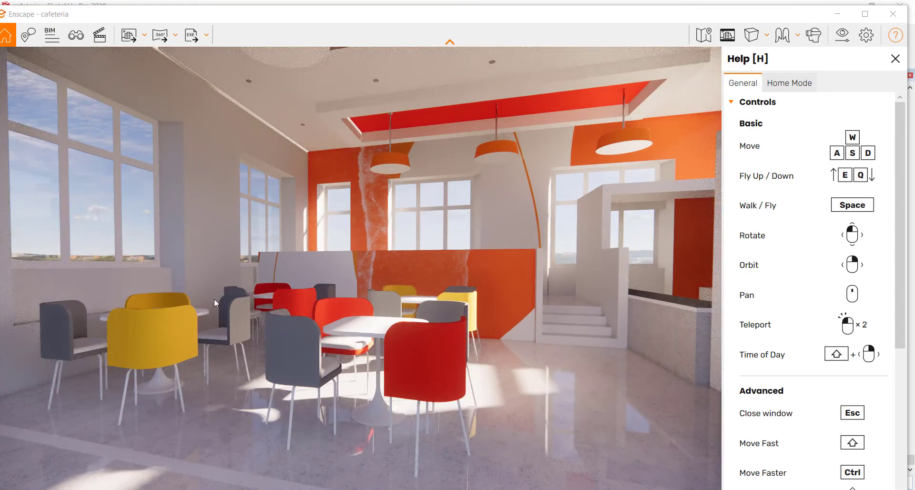
- Examine the chairs, tables and window wall up close in the morning light, ending with an overview of the seating
scroll(318, 335, "down", 1)
scroll(318, 335, "up", 1)
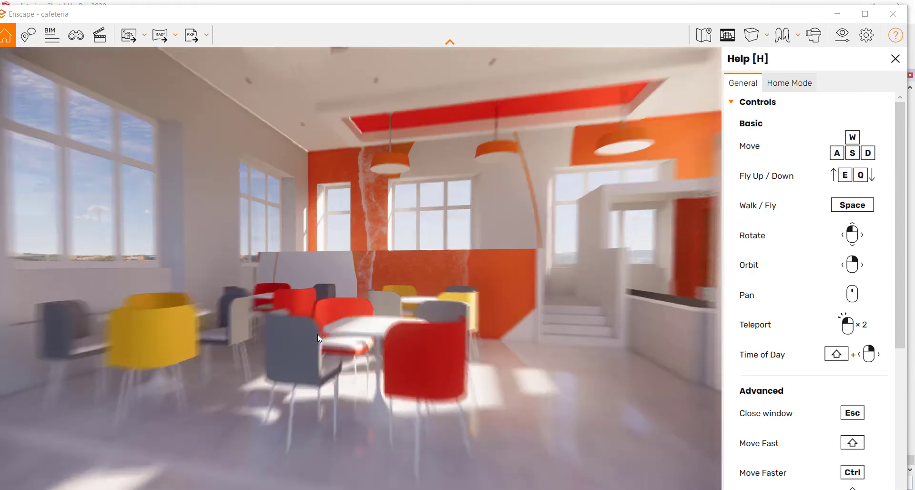
scroll(283, 274, "up", 1)
middle_click_drag(308, 256, 324, 214)
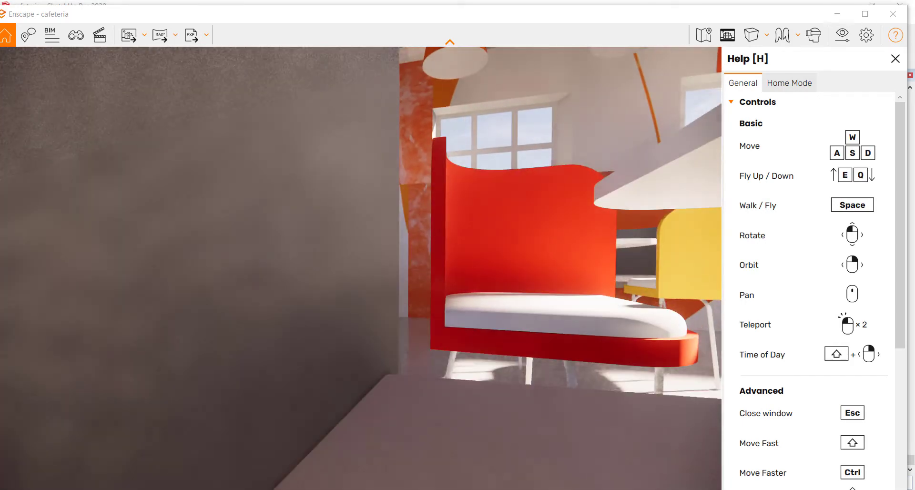
middle_click_drag(307, 305, 439, 376)
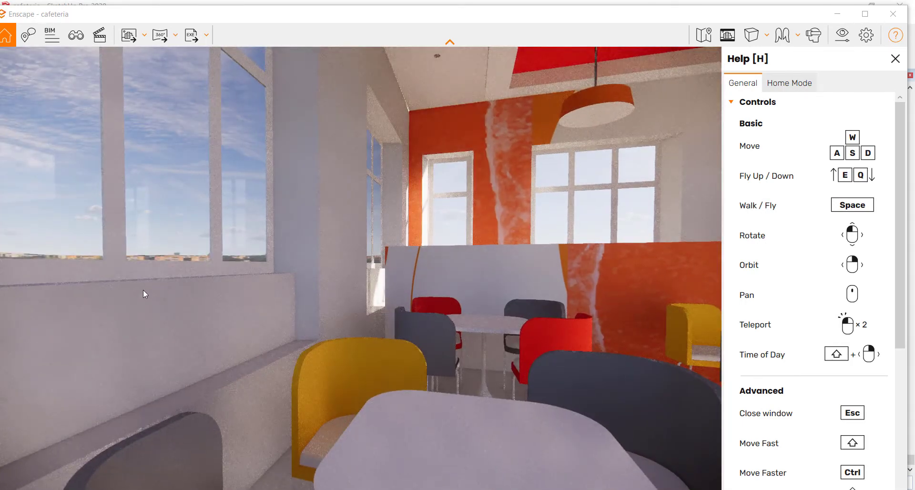
middle_click_drag(643, 355, 547, 342)
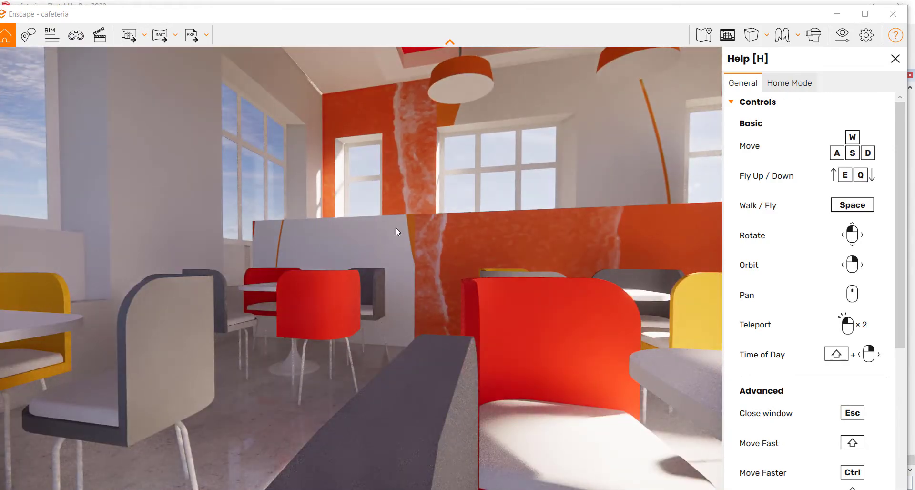
scroll(392, 229, "down", 5)
middle_click_drag(393, 232, 441, 261)
scroll(441, 261, "up", 1)
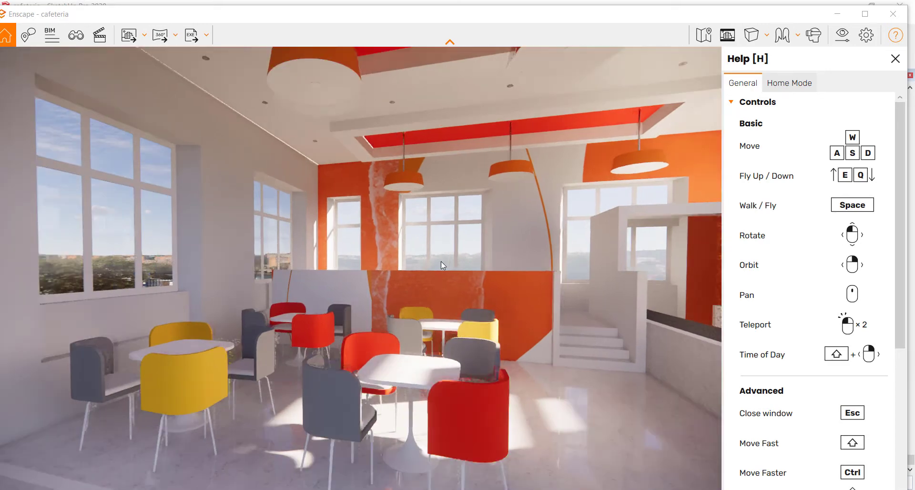
- View the dining area and serving counter from another angle, and frame the room straight toward the mural wall
right_click_drag(427, 305, 495, 290)
scroll(412, 182, "down", 1)
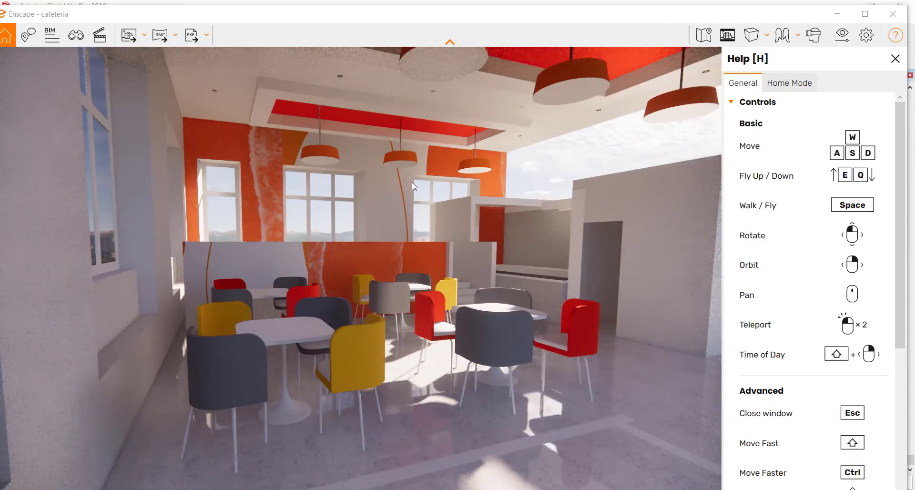
scroll(412, 182, "up", 1)
right_click_drag(705, 410, 587, 412)
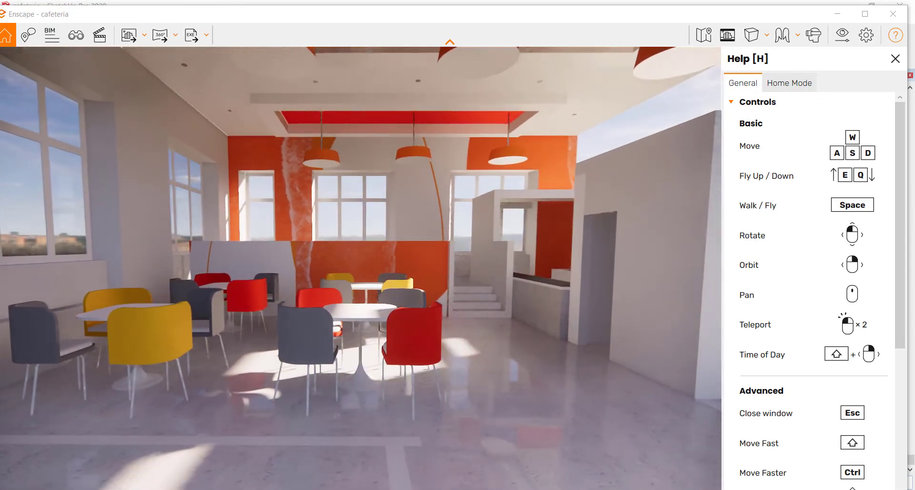
key("F9")
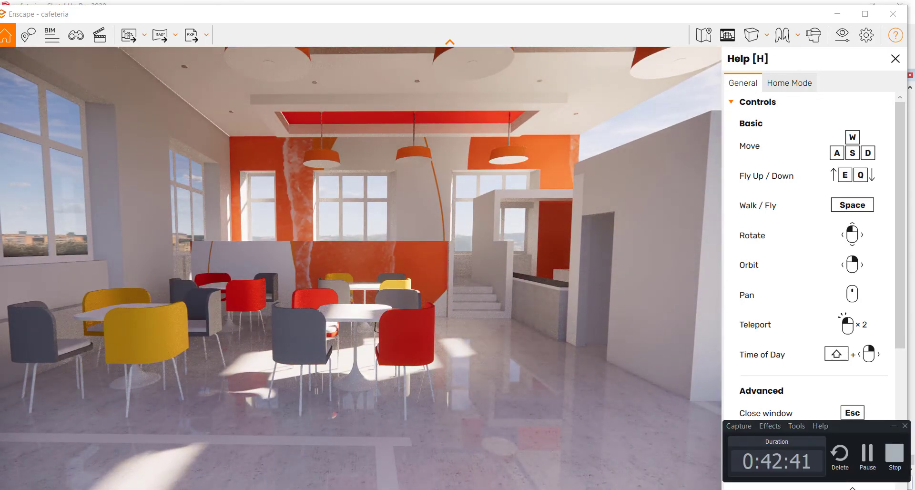
left_click(893, 454)
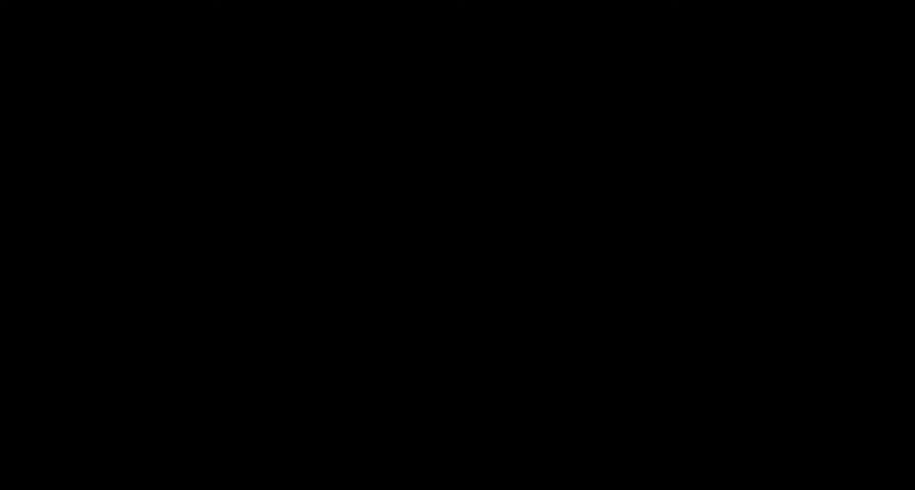